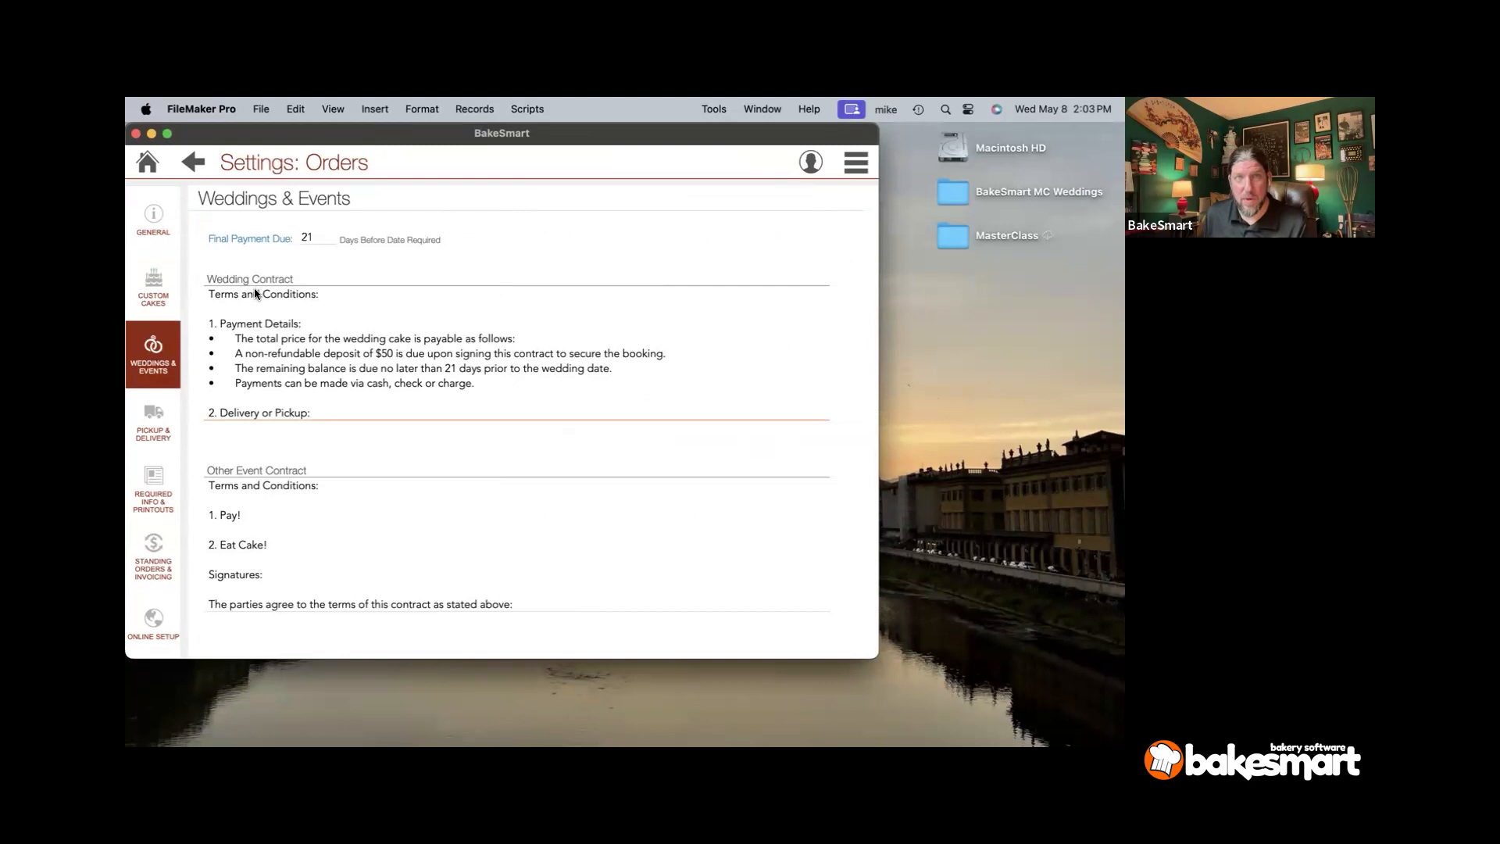
{"action": "left_click", "coordinate": [251, 293]}
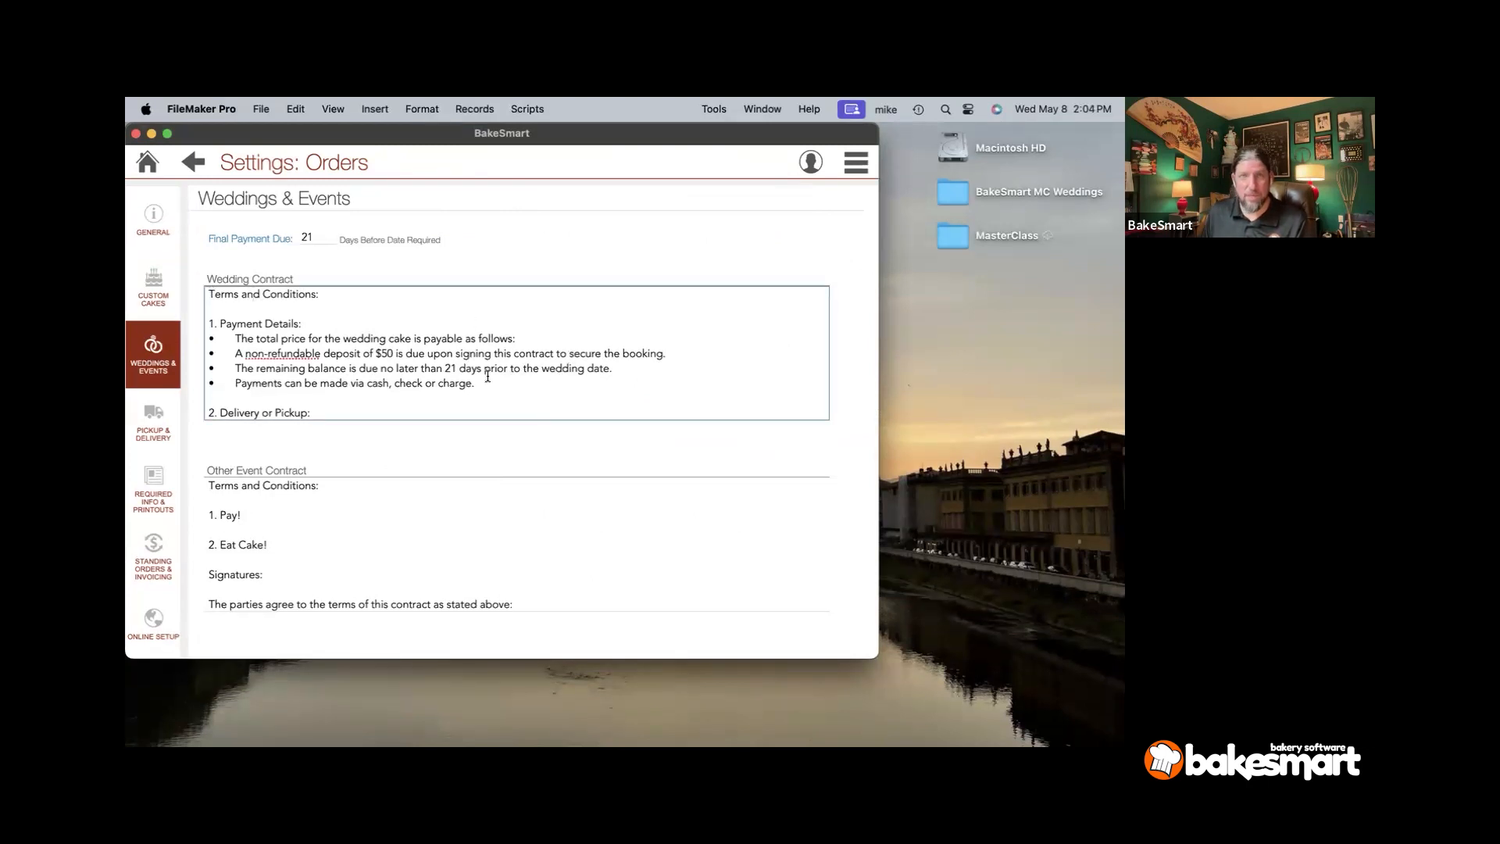
{"action": "scroll", "coordinate": [487, 381], "scroll_direction": "down", "scroll_amount": 10}
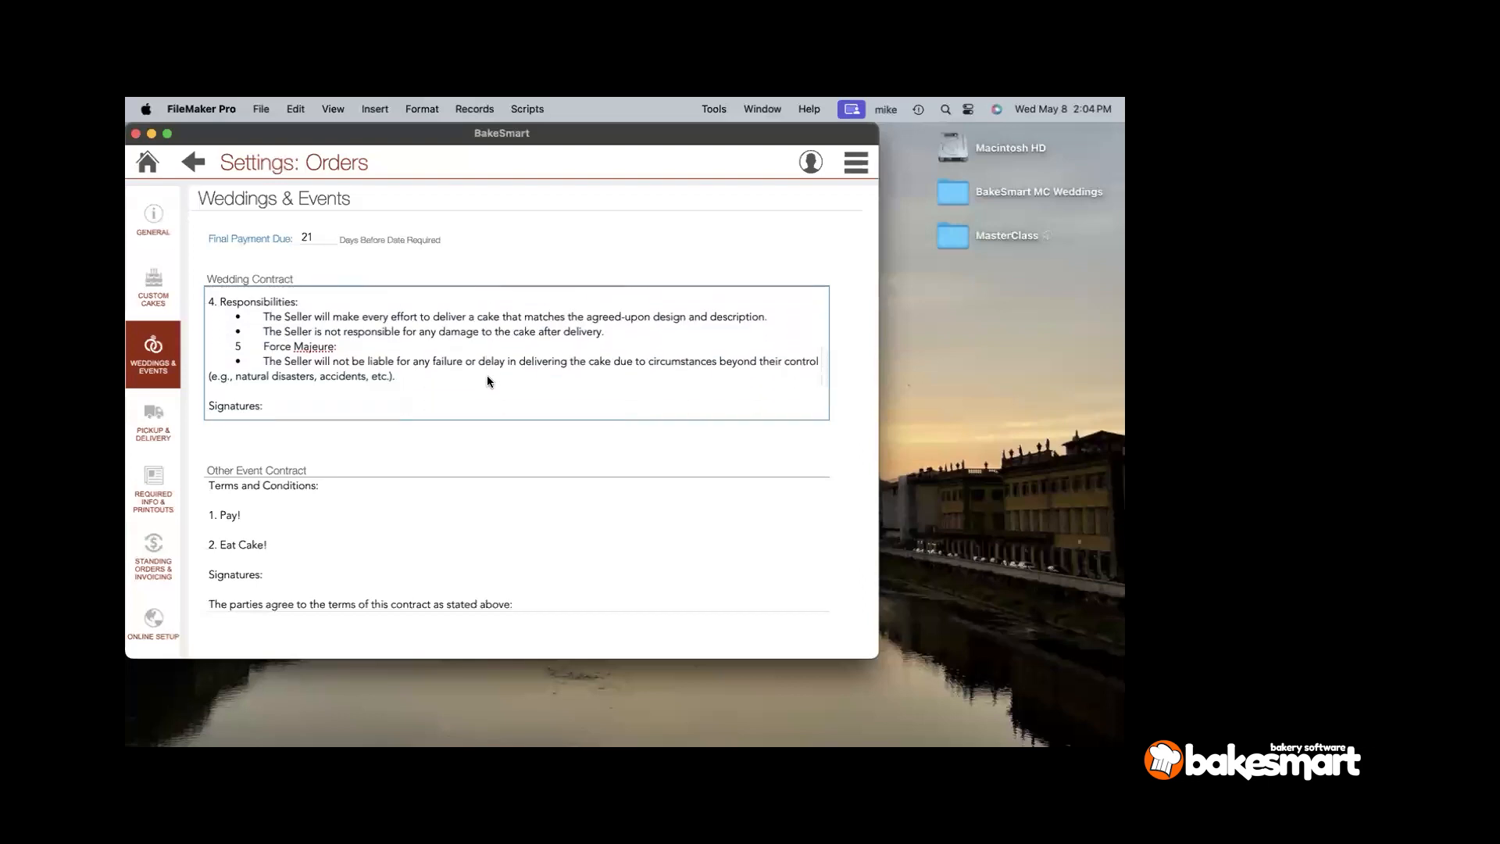
{"action": "scroll", "coordinate": [488, 381], "scroll_direction": "down", "scroll_amount": 5}
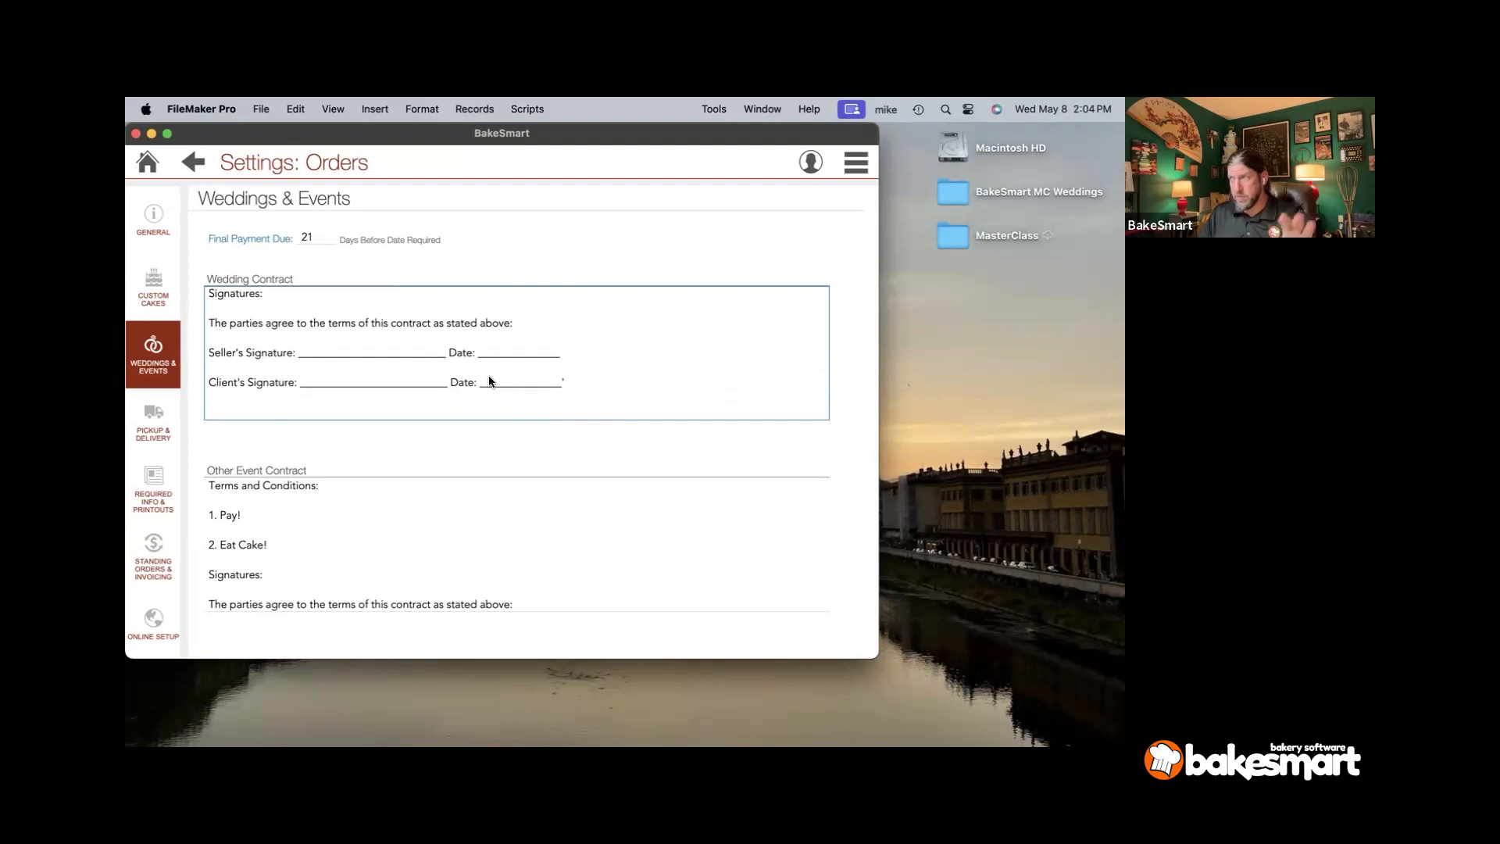
{"action": "left_click", "coordinate": [288, 574]}
{"action": "left_click", "coordinate": [279, 339]}
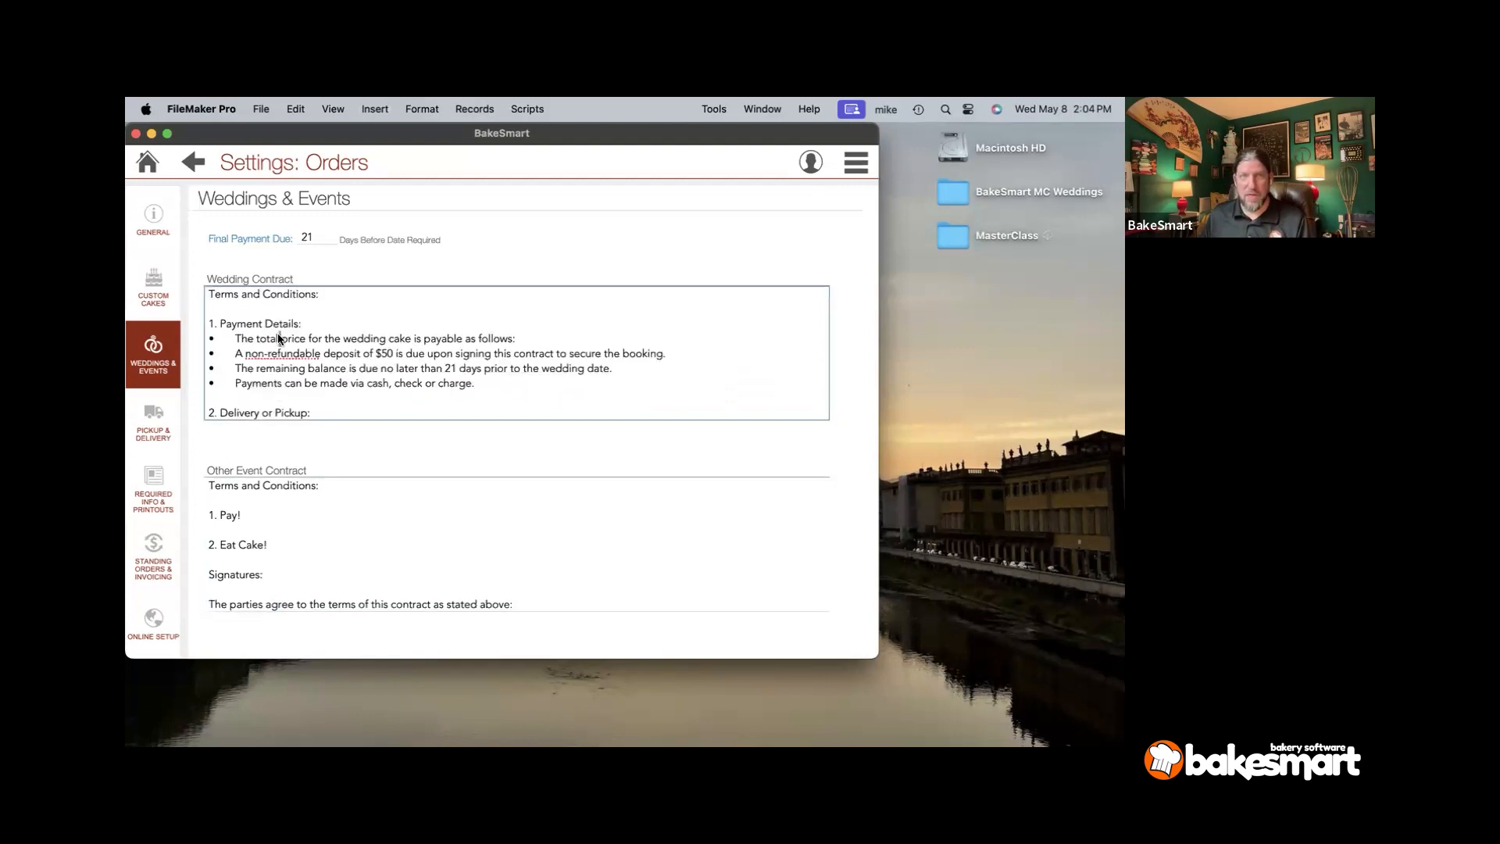
{"action": "left_click", "coordinate": [265, 480]}
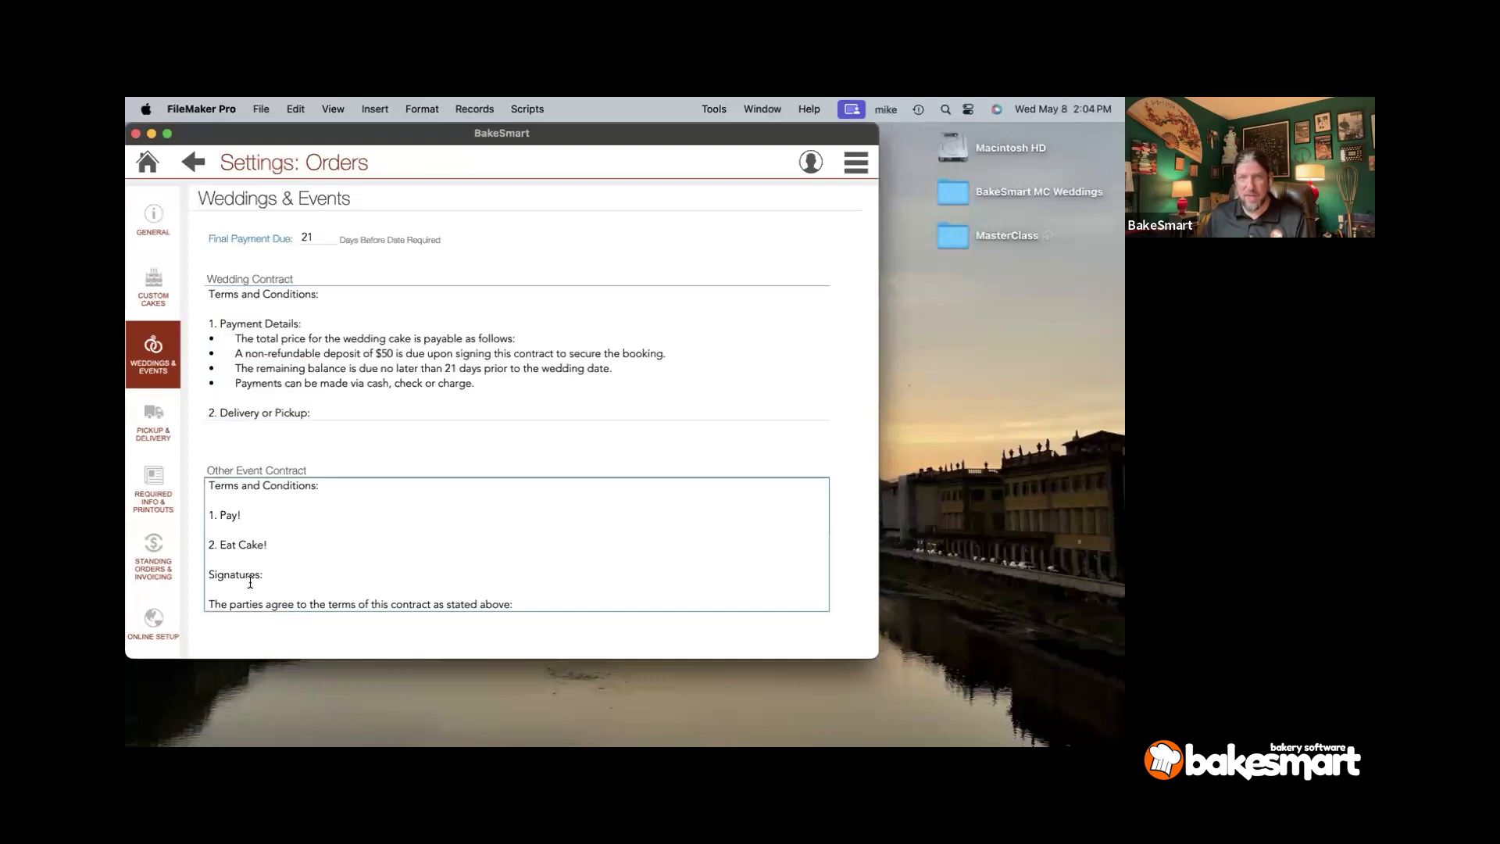
{"action": "scroll", "coordinate": [250, 582], "scroll_direction": "down", "scroll_amount": 3}
{"action": "scroll", "coordinate": [250, 581], "scroll_direction": "up", "scroll_amount": 1}
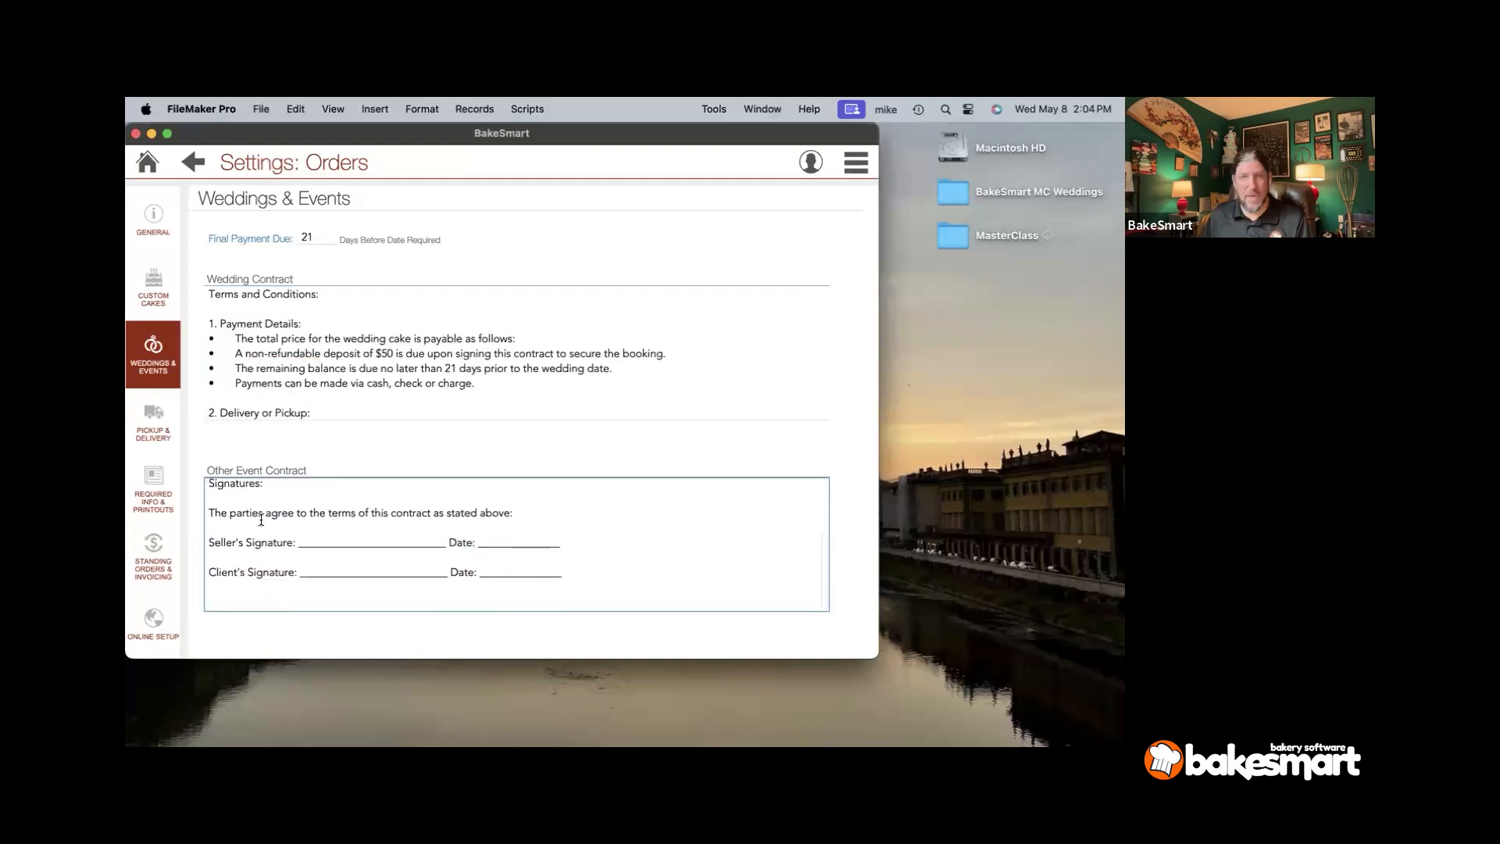
{"action": "left_click", "coordinate": [261, 457]}
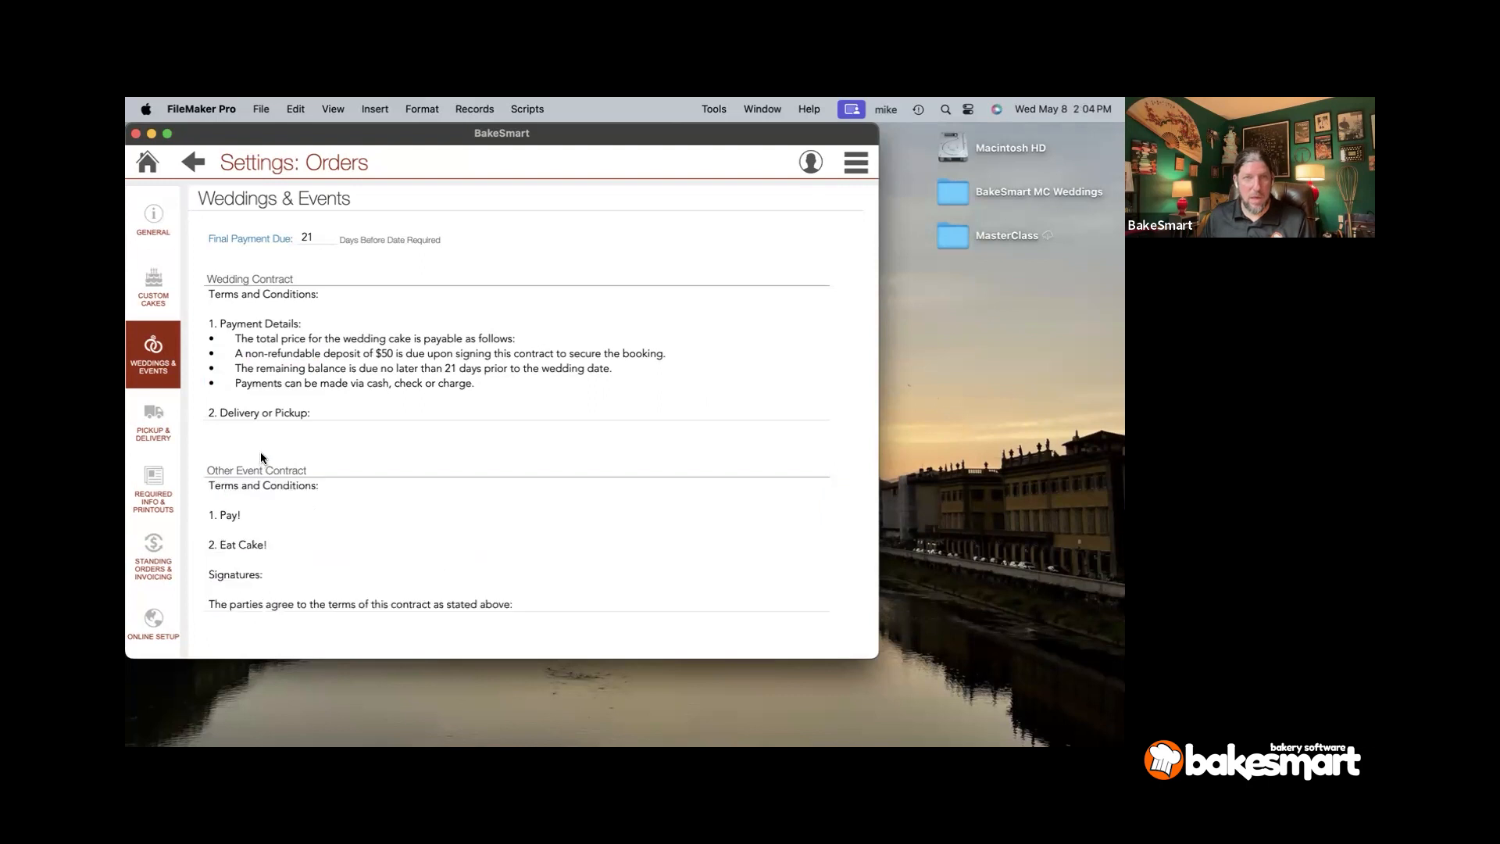
- Show Pickup & Delivery settings: three pickup options, 10.00 and 15.00 charges, three routes
{"action": "left_click", "coordinate": [173, 436]}
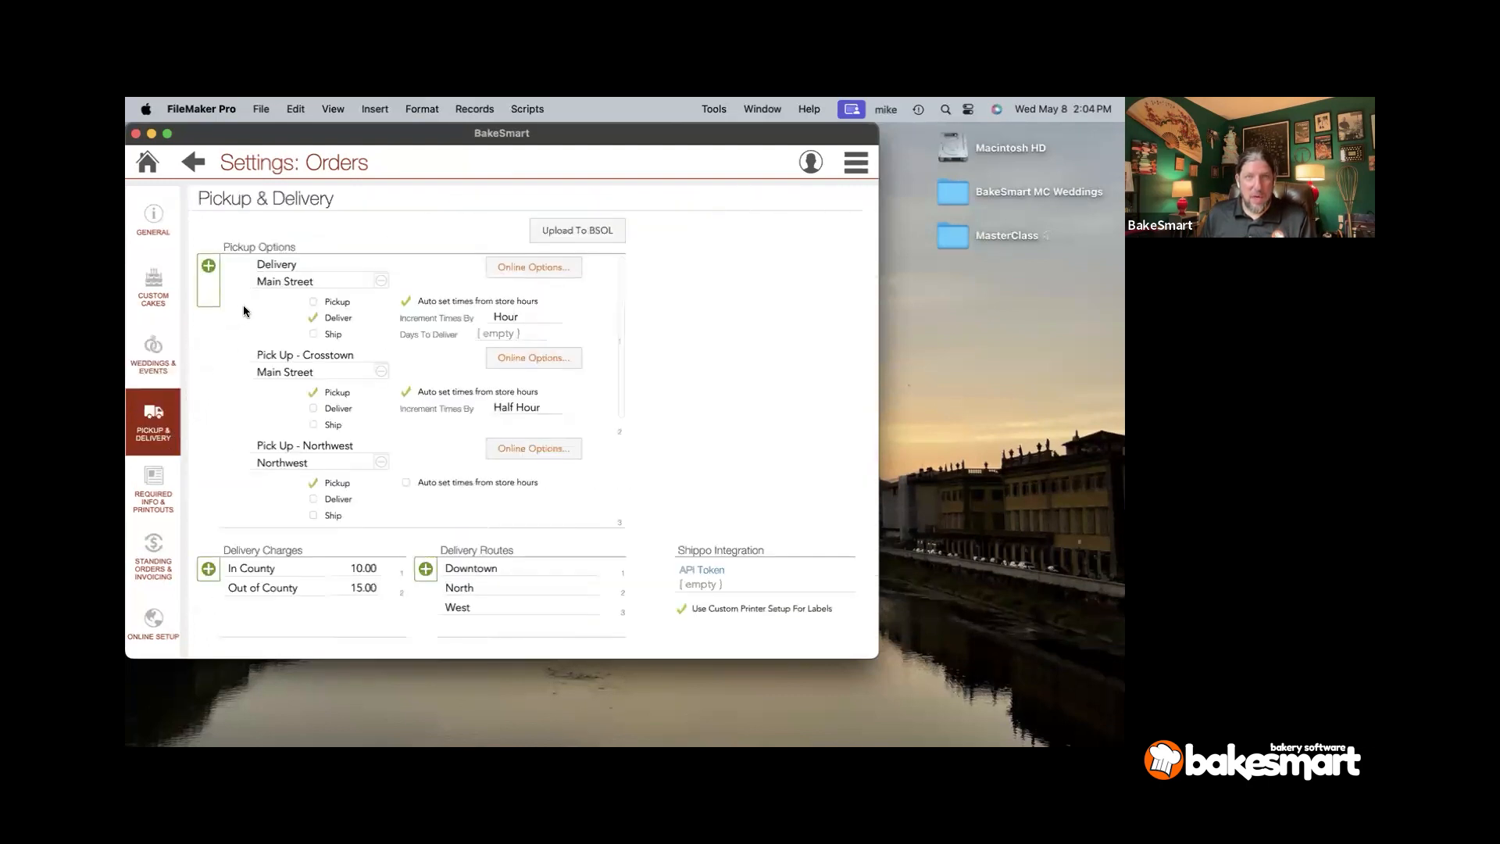
{"action": "mouse_move", "coordinate": [244, 311]}
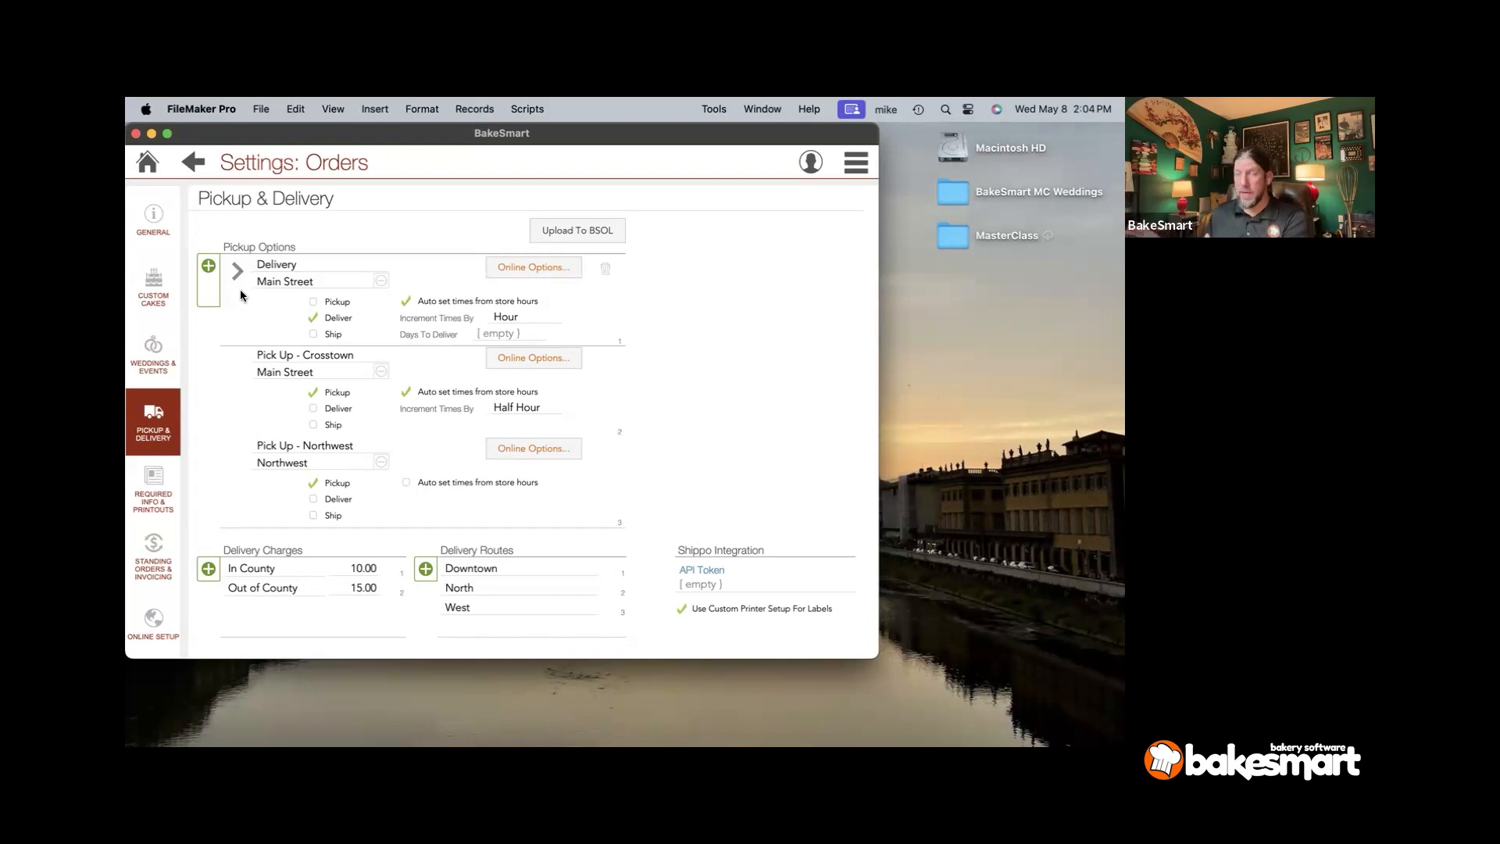
{"action": "scroll", "coordinate": [235, 291], "scroll_direction": "down", "scroll_amount": 1}
{"action": "scroll", "coordinate": [231, 290], "scroll_direction": "up", "scroll_amount": 1}
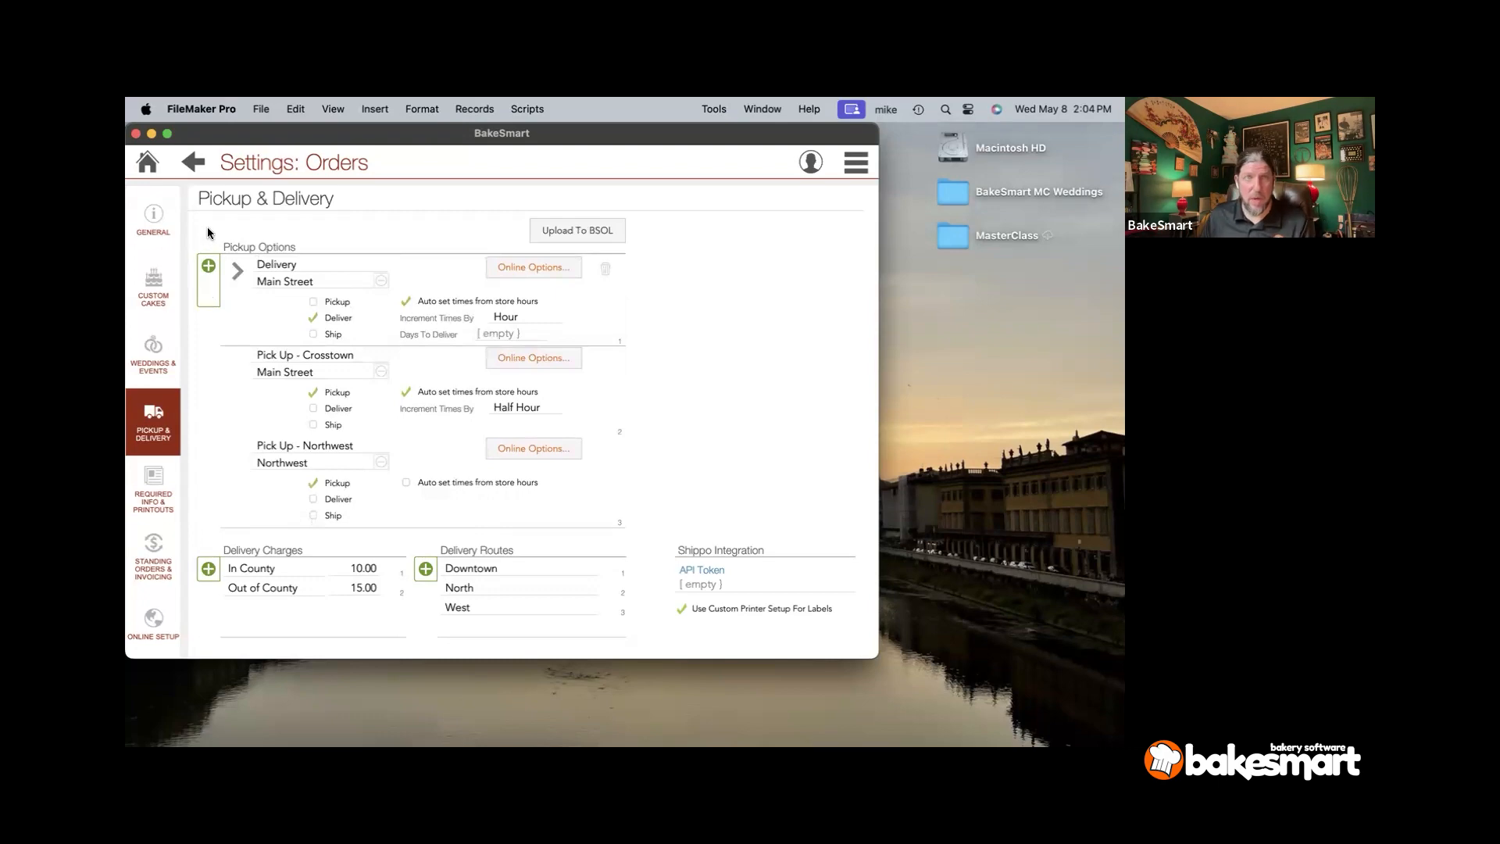
- Pass through Custom Cakes and Weddings & Events settings, then return to the home dashboard
{"action": "left_click", "coordinate": [162, 273]}
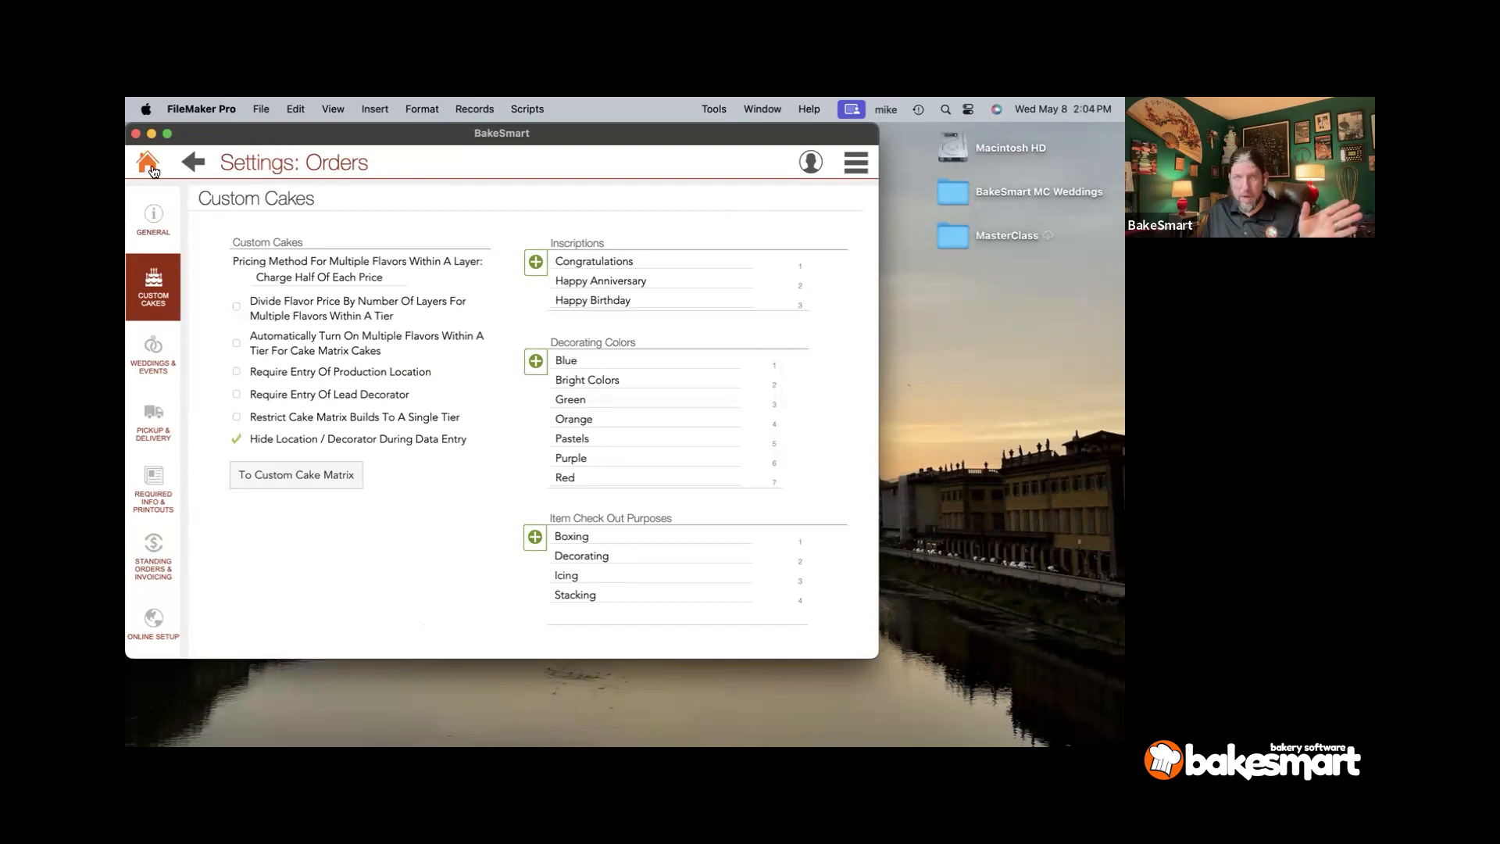
{"action": "left_click", "coordinate": [152, 347]}
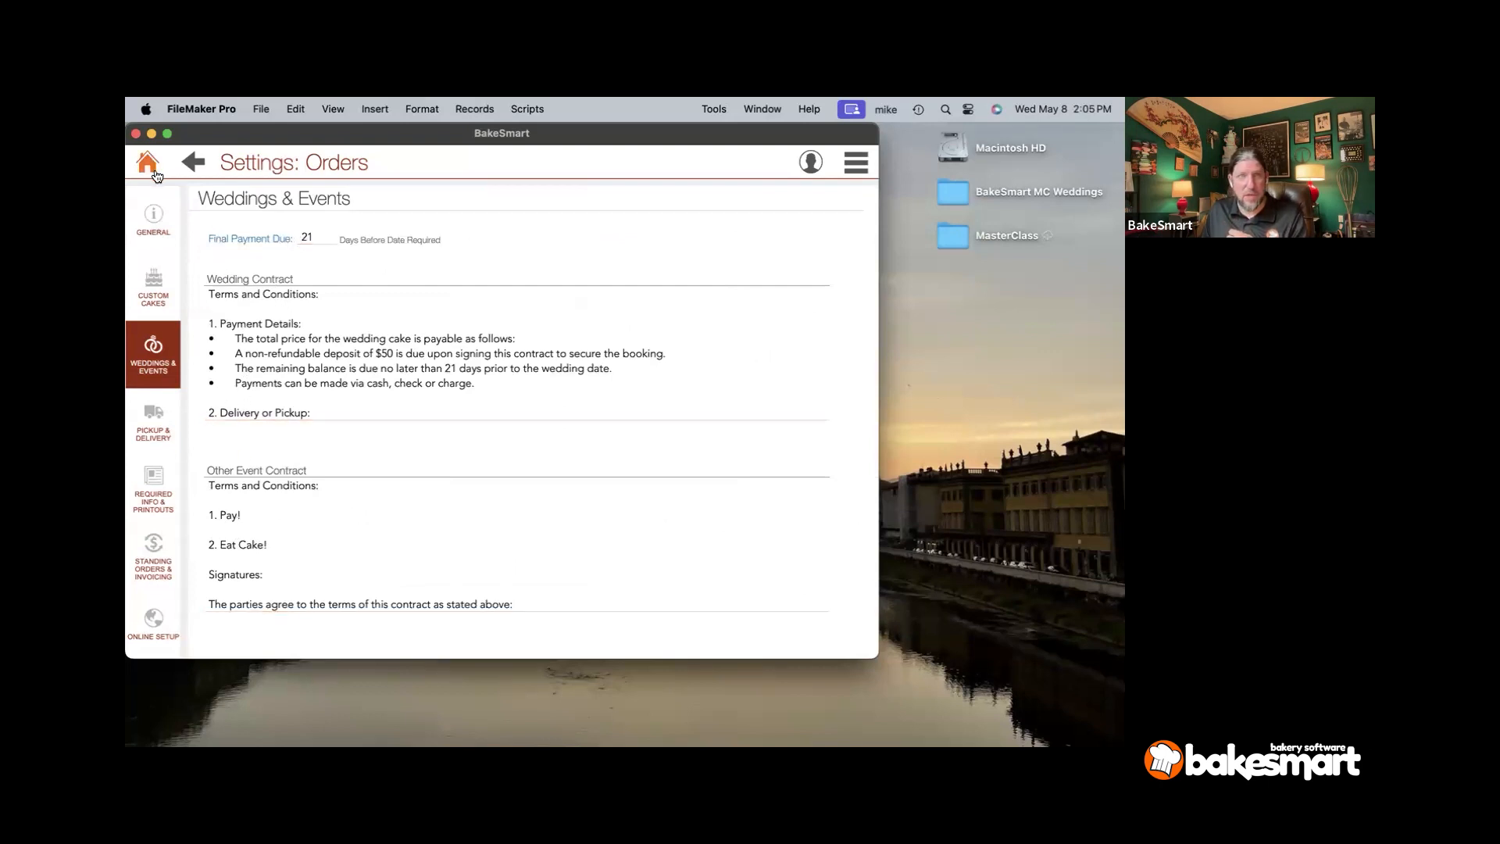
{"action": "left_click", "coordinate": [151, 169]}
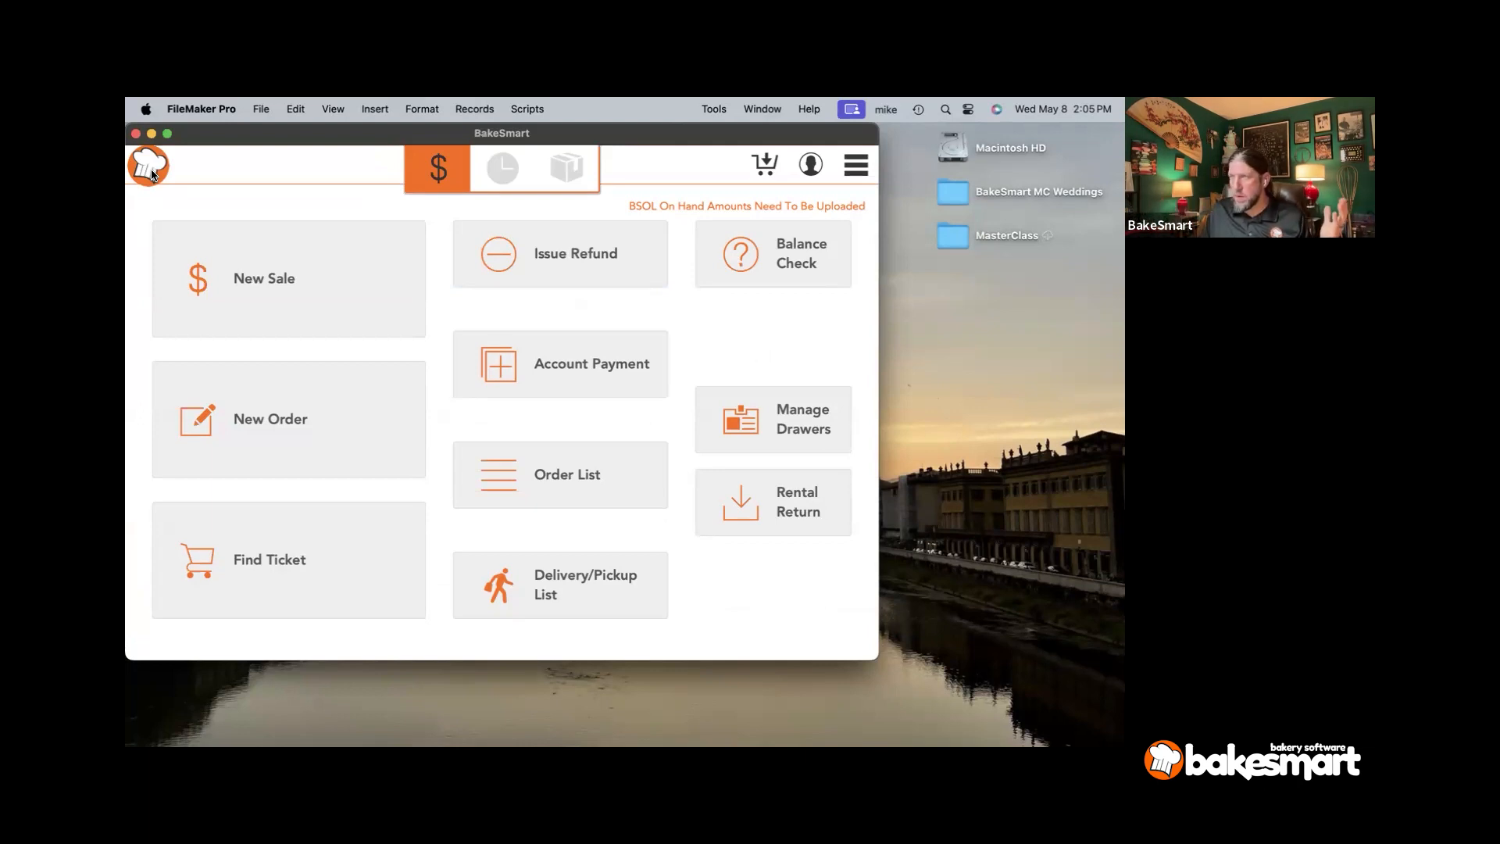
- Start a new order, logging in with the staff password
{"action": "left_click", "coordinate": [213, 442]}
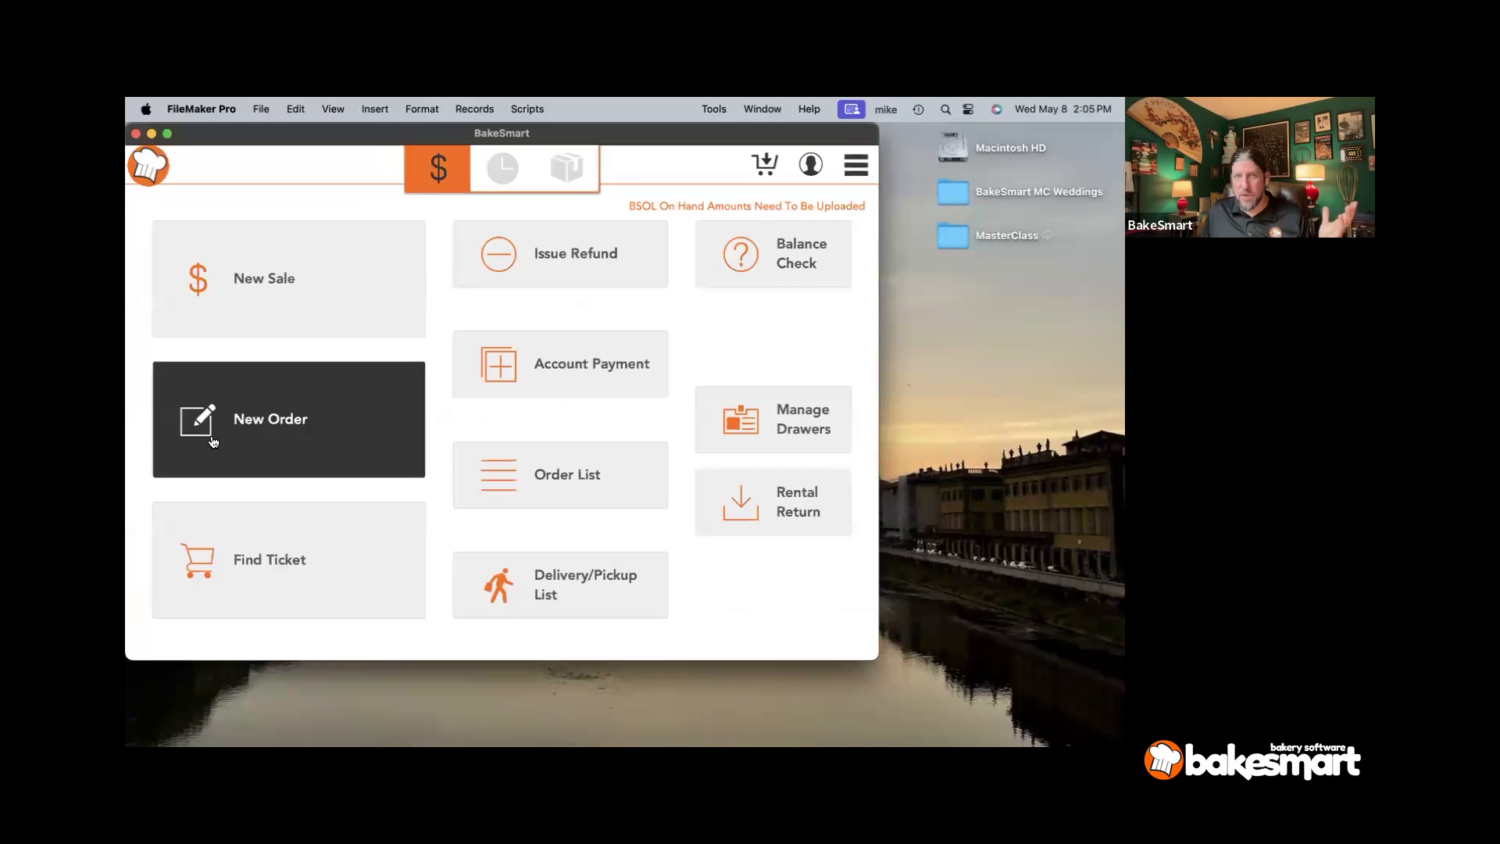
{"action": "type", "text": "123"}
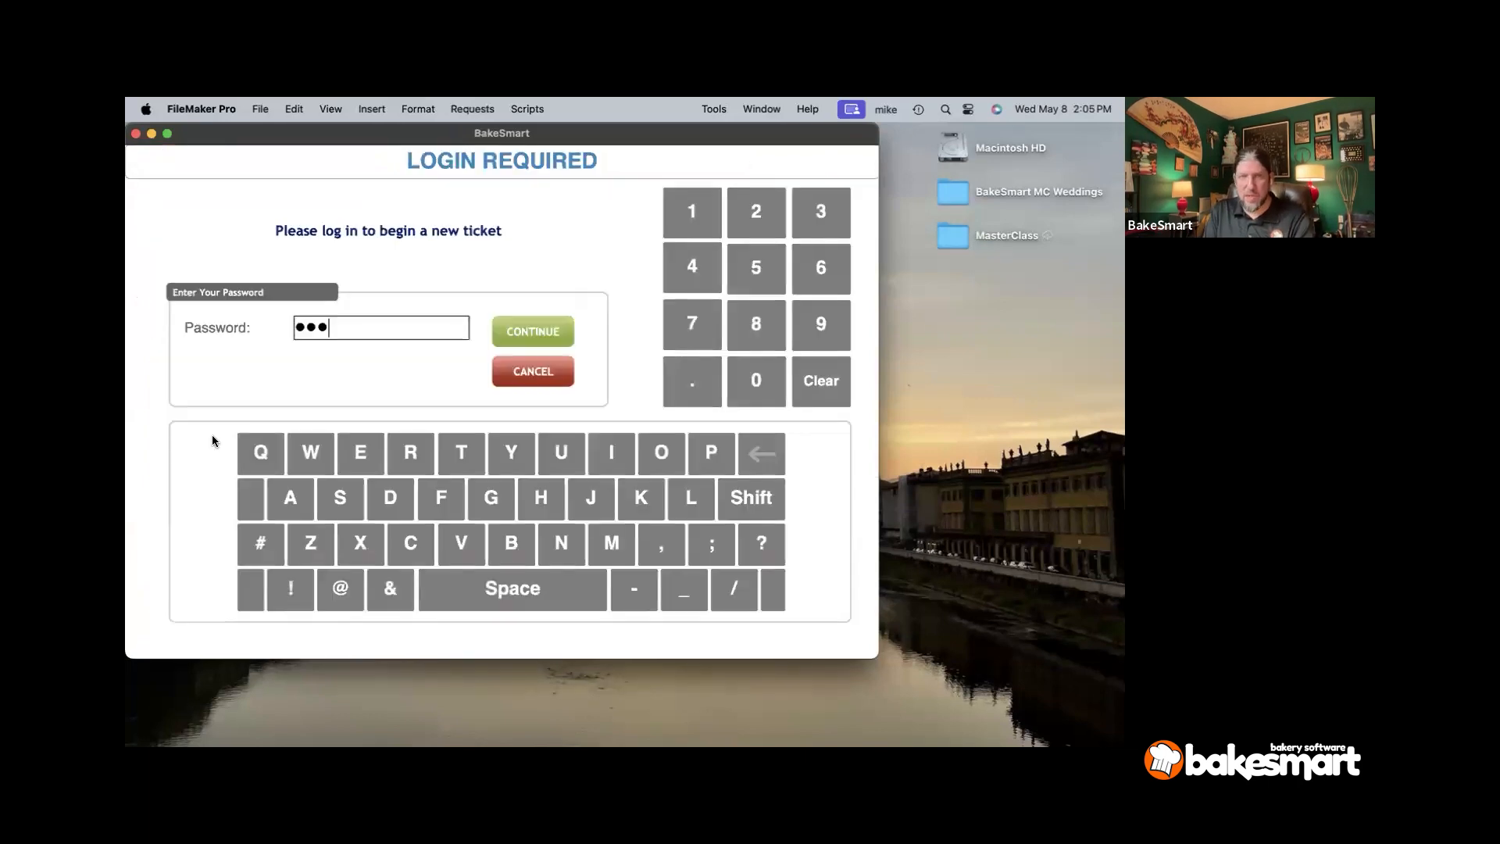
{"action": "type", "text": "4"}
{"action": "key", "text": "Return"}
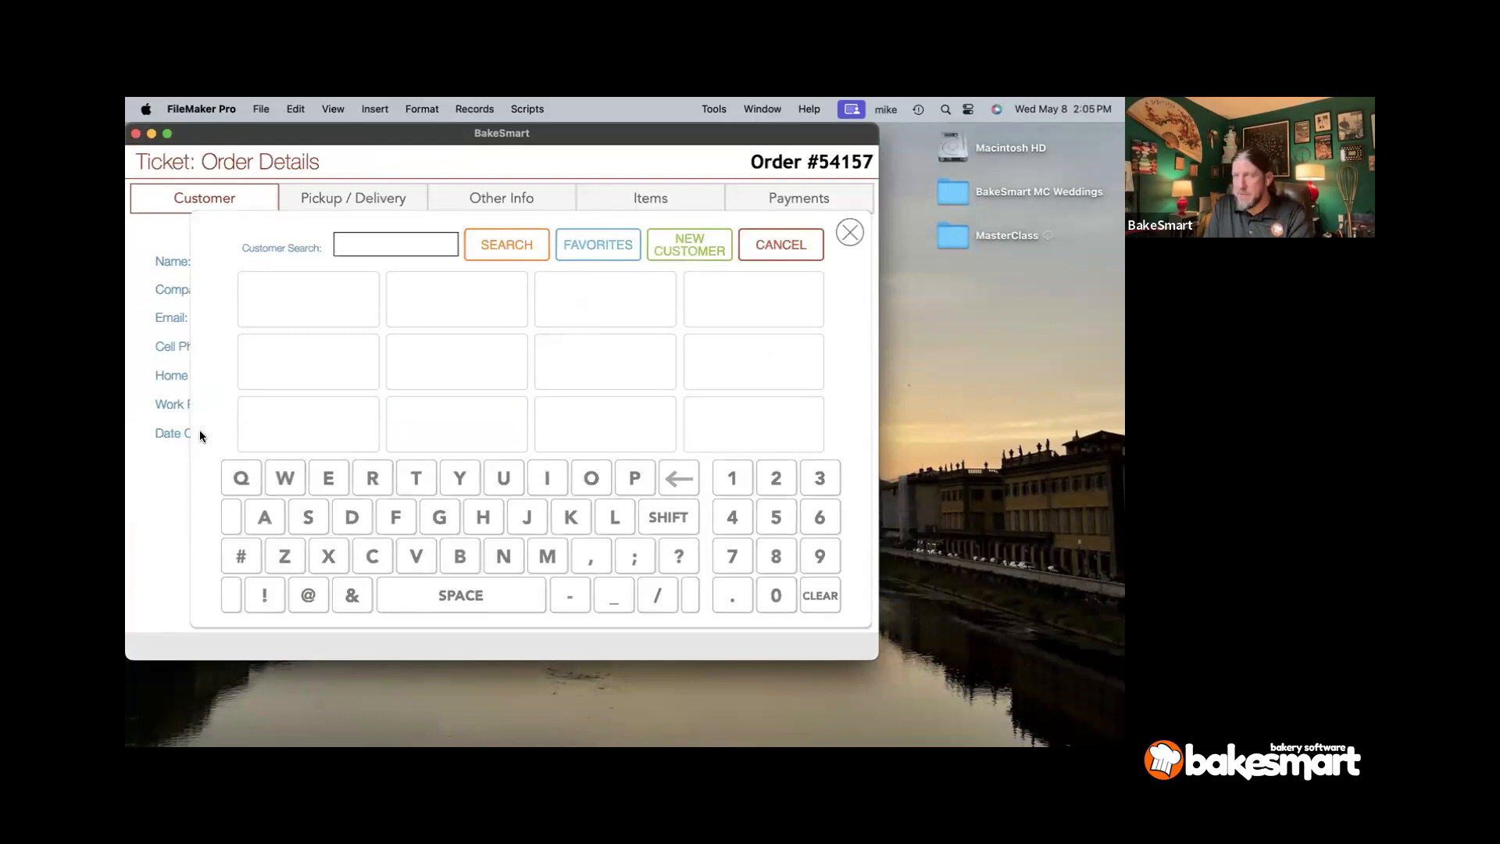
- Search customers and attach the matching existing customer, skipping the text opt-in
{"action": "type", "text": "clem"}
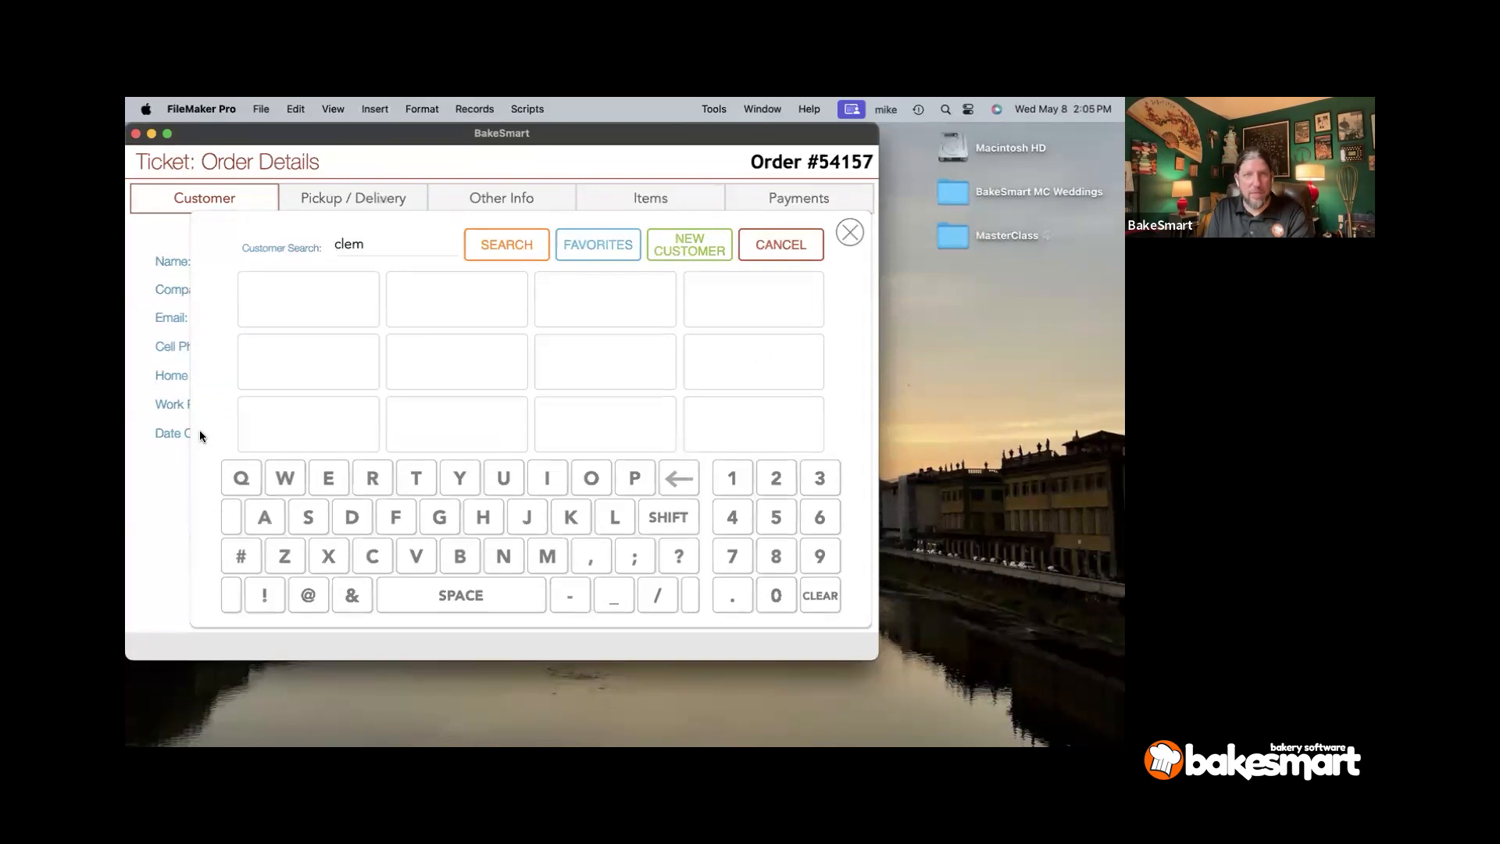
{"action": "left_click", "coordinate": [358, 244]}
{"action": "type", "text": "aa"}
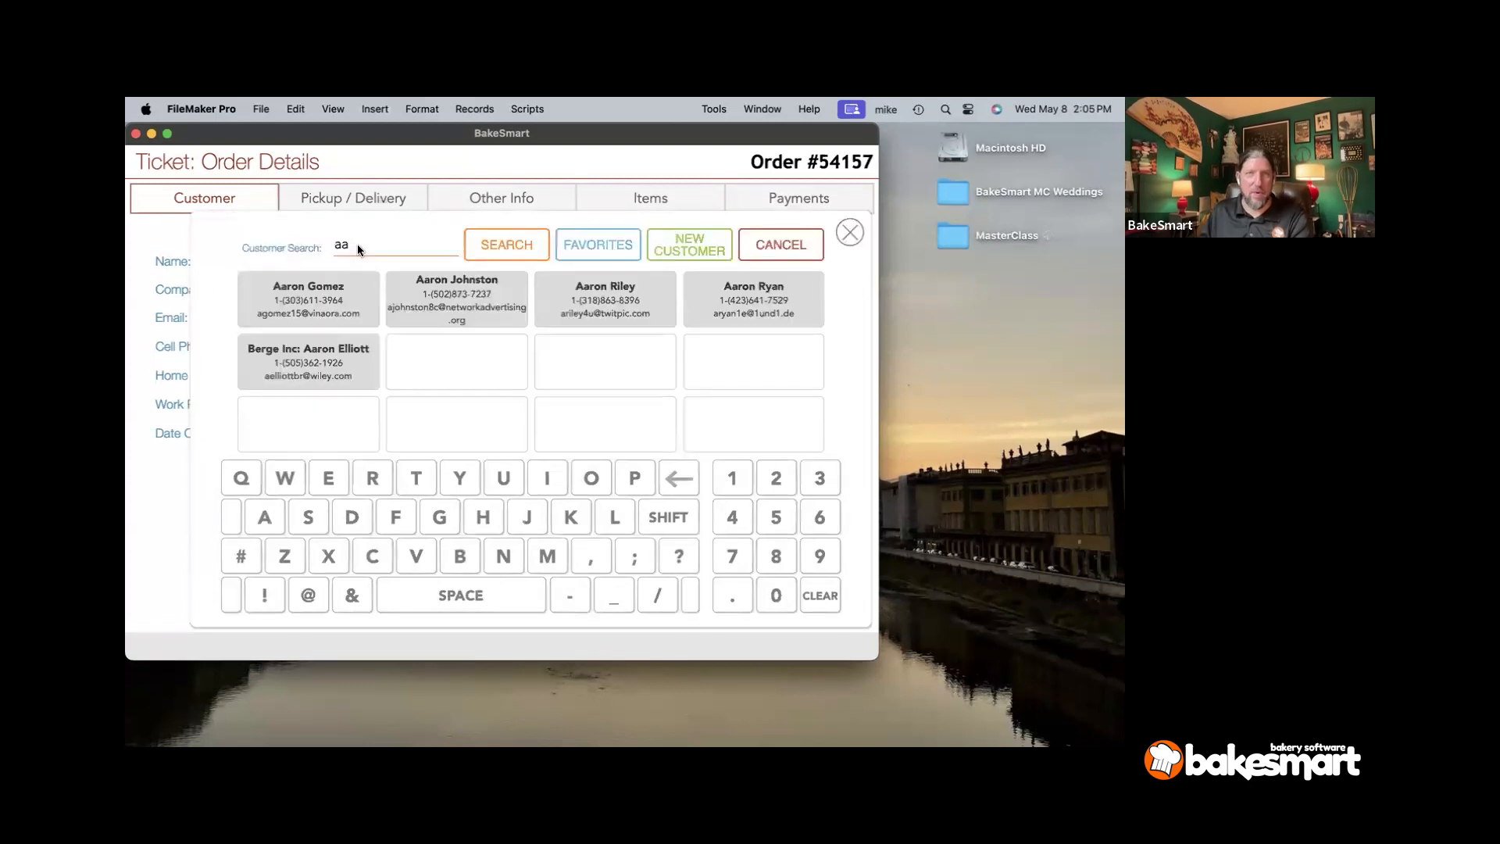
{"action": "left_click", "coordinate": [311, 313]}
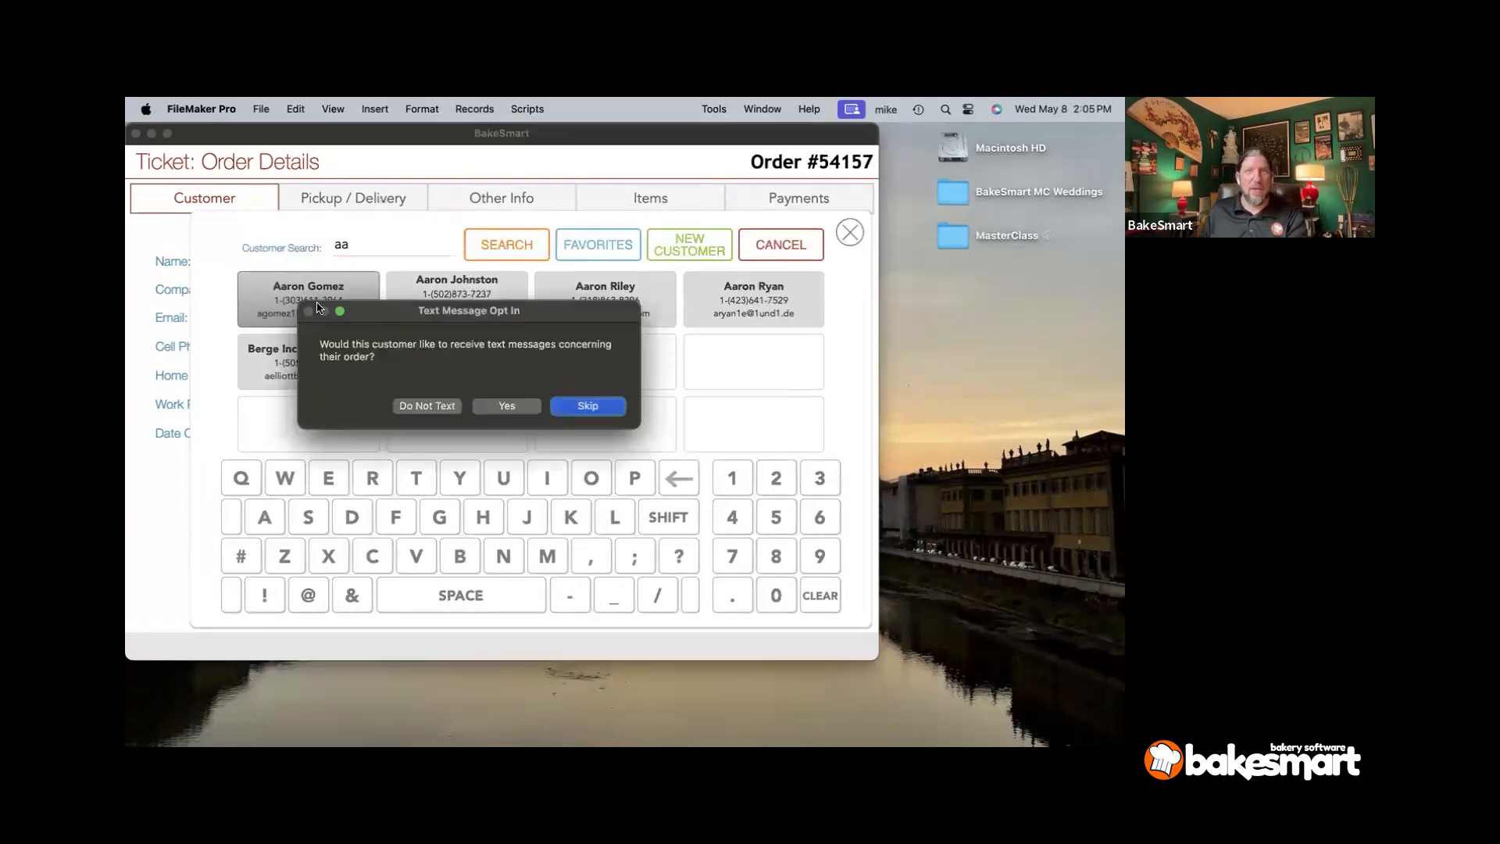
{"action": "left_click", "coordinate": [568, 410]}
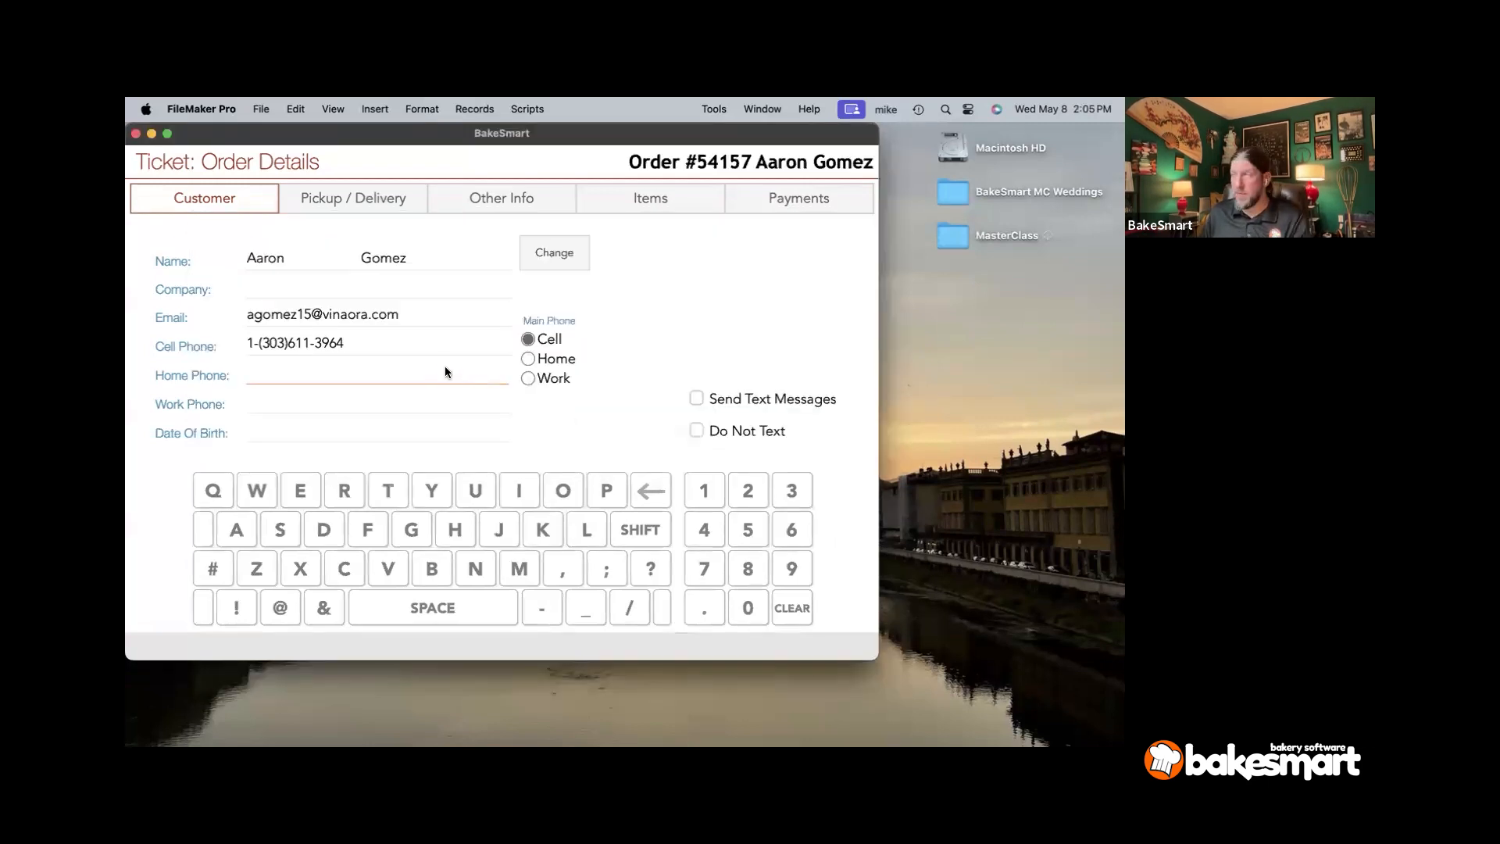
- Set order #54157's type to Delivery with a required date of Tue May 21/24
{"action": "left_click", "coordinate": [349, 295]}
{"action": "left_click", "coordinate": [304, 310]}
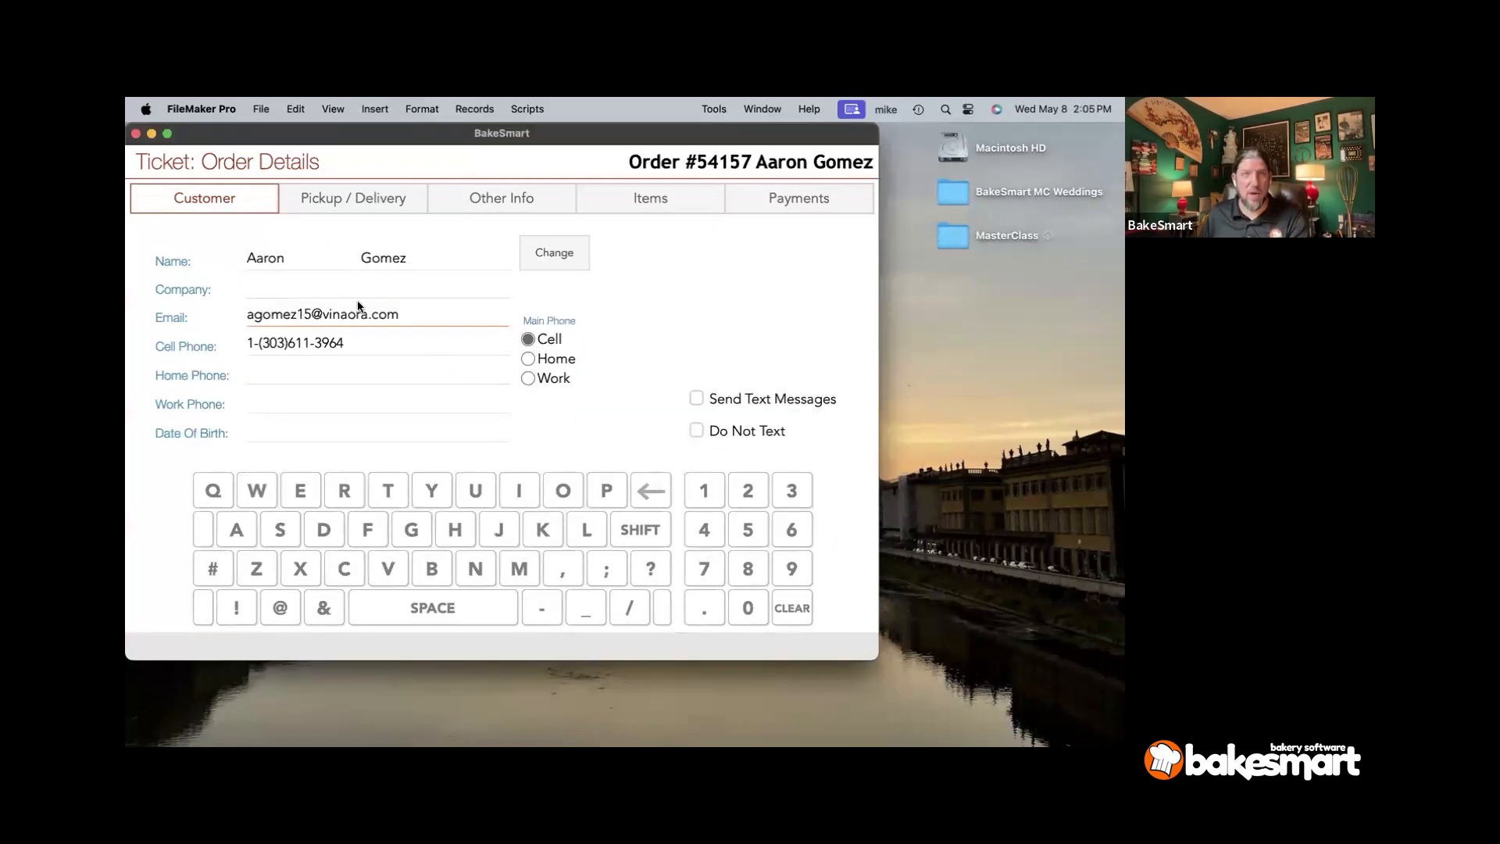
{"action": "left_click", "coordinate": [320, 196]}
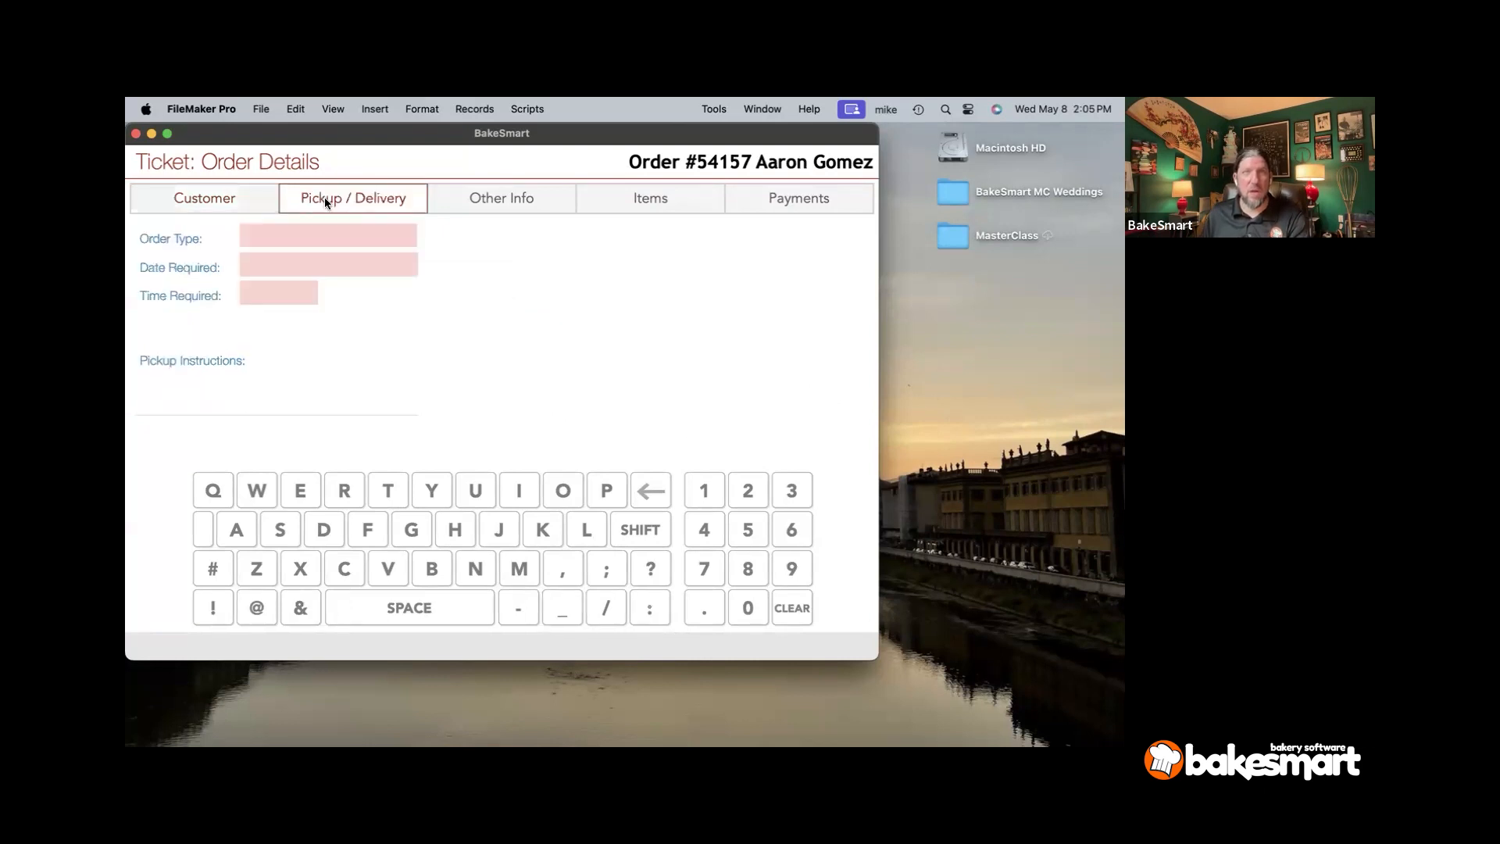
{"action": "left_click", "coordinate": [310, 230]}
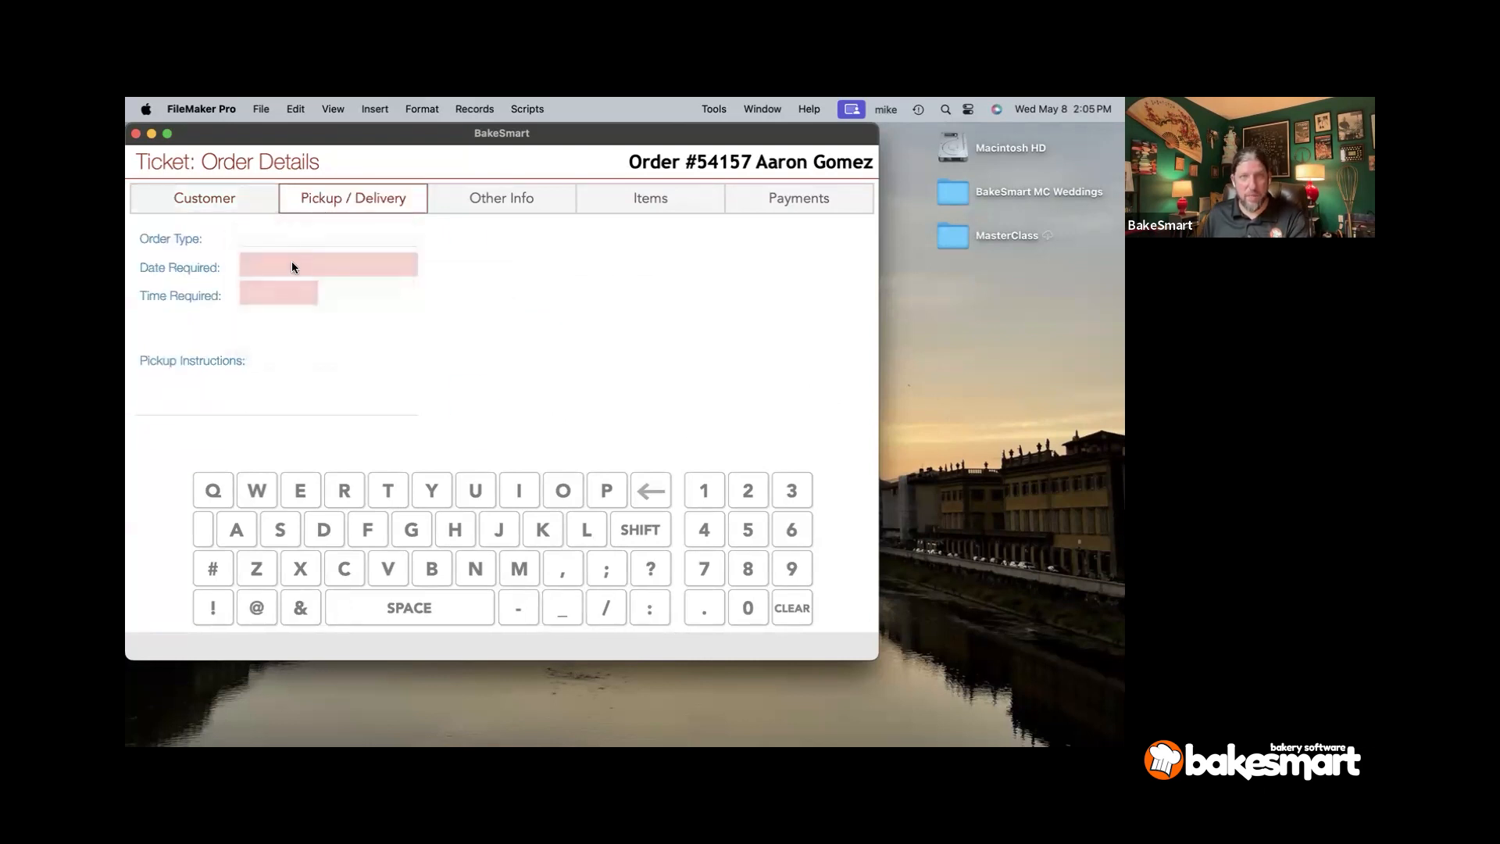
{"action": "left_click", "coordinate": [288, 266]}
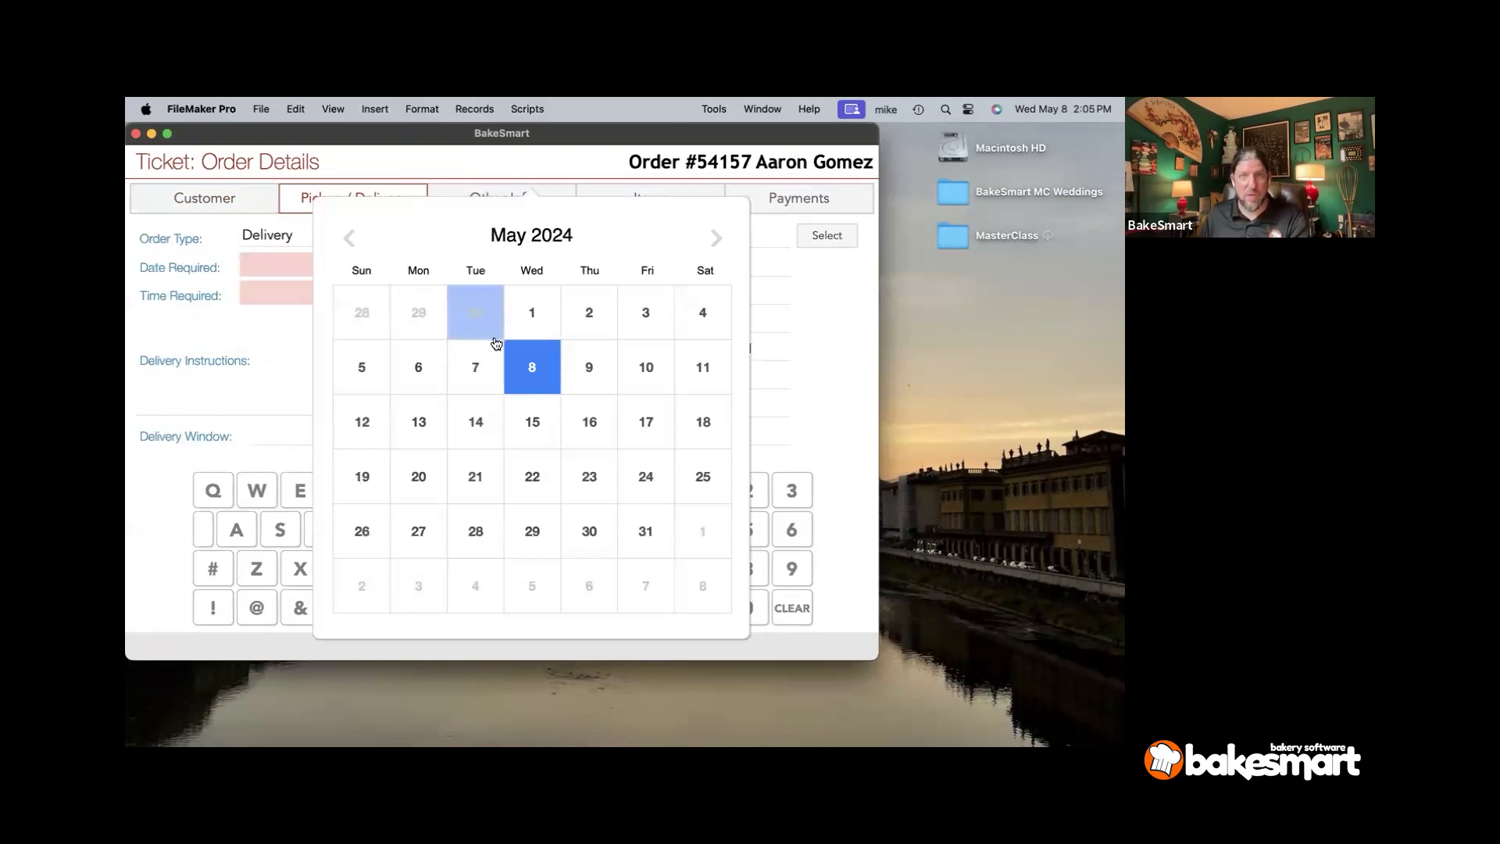
{"action": "left_click", "coordinate": [472, 476]}
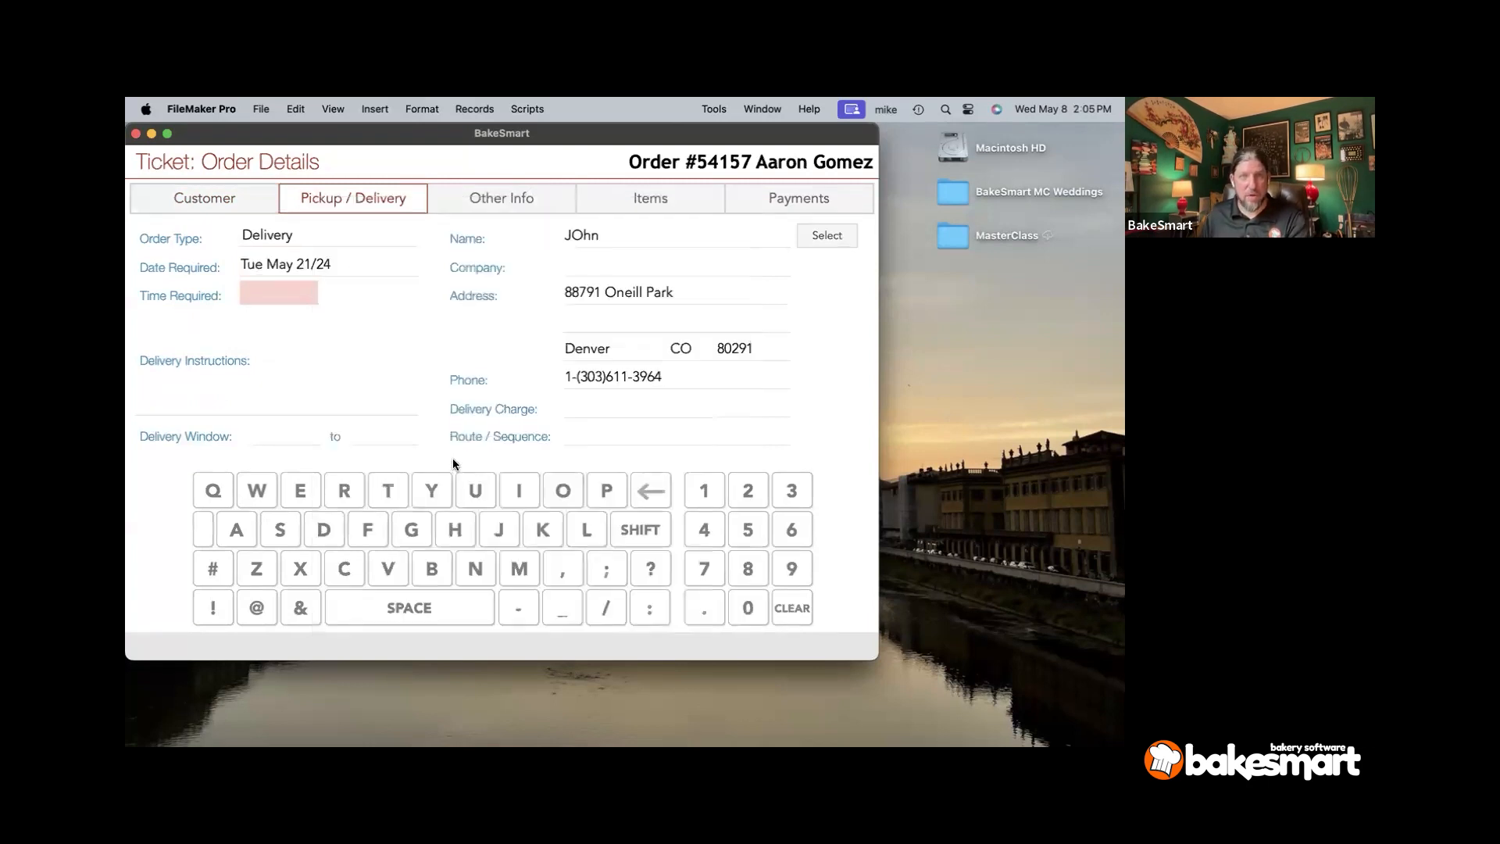
{"action": "left_click", "coordinate": [255, 295]}
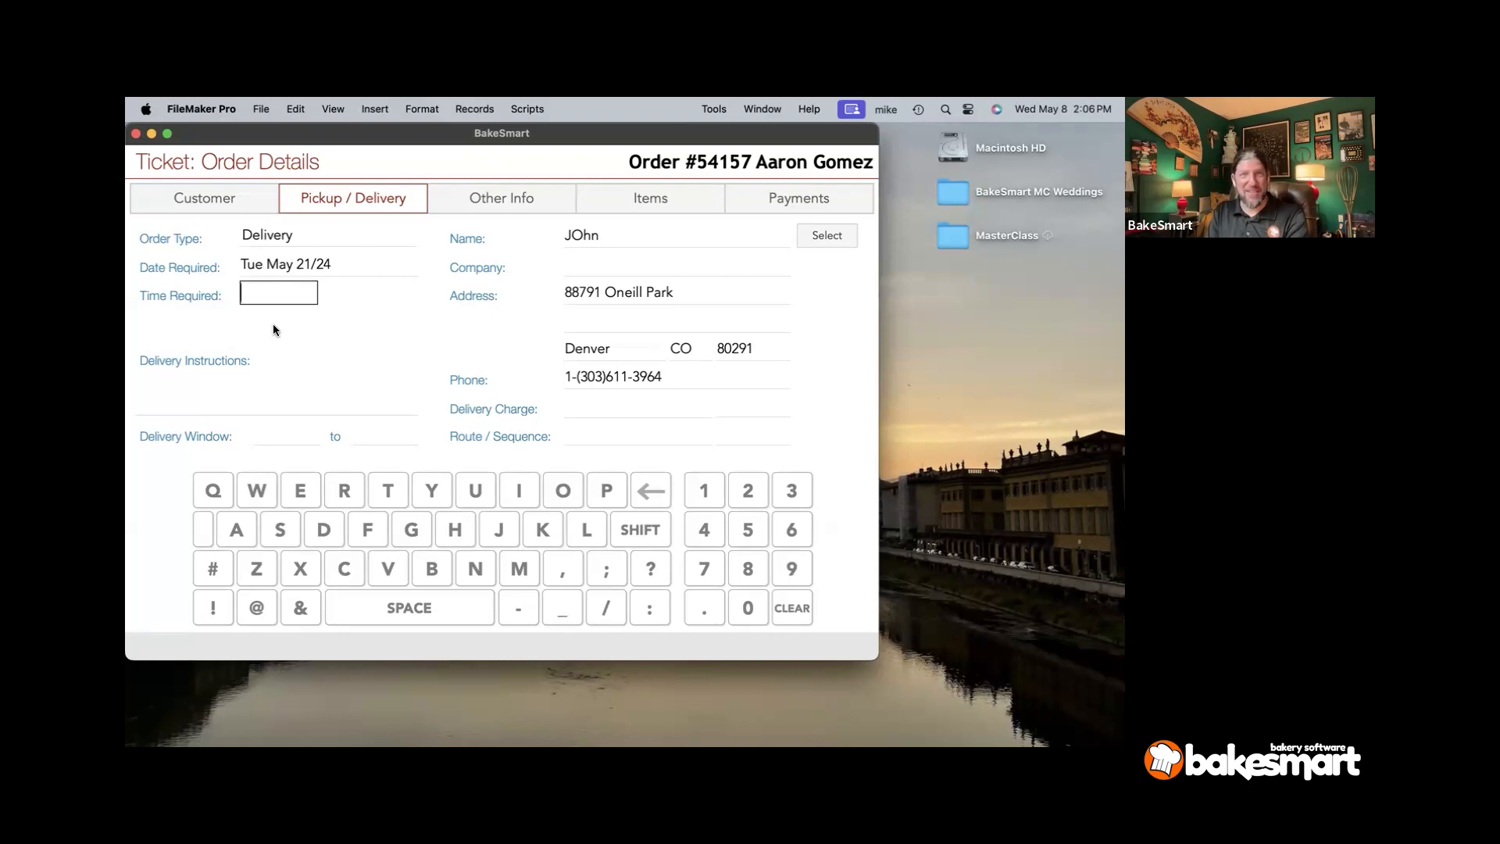
- Set the required time to 12:00 PM and the delivery name to State Capitol Building, saved for future tickets
{"action": "type", "text": "12"}
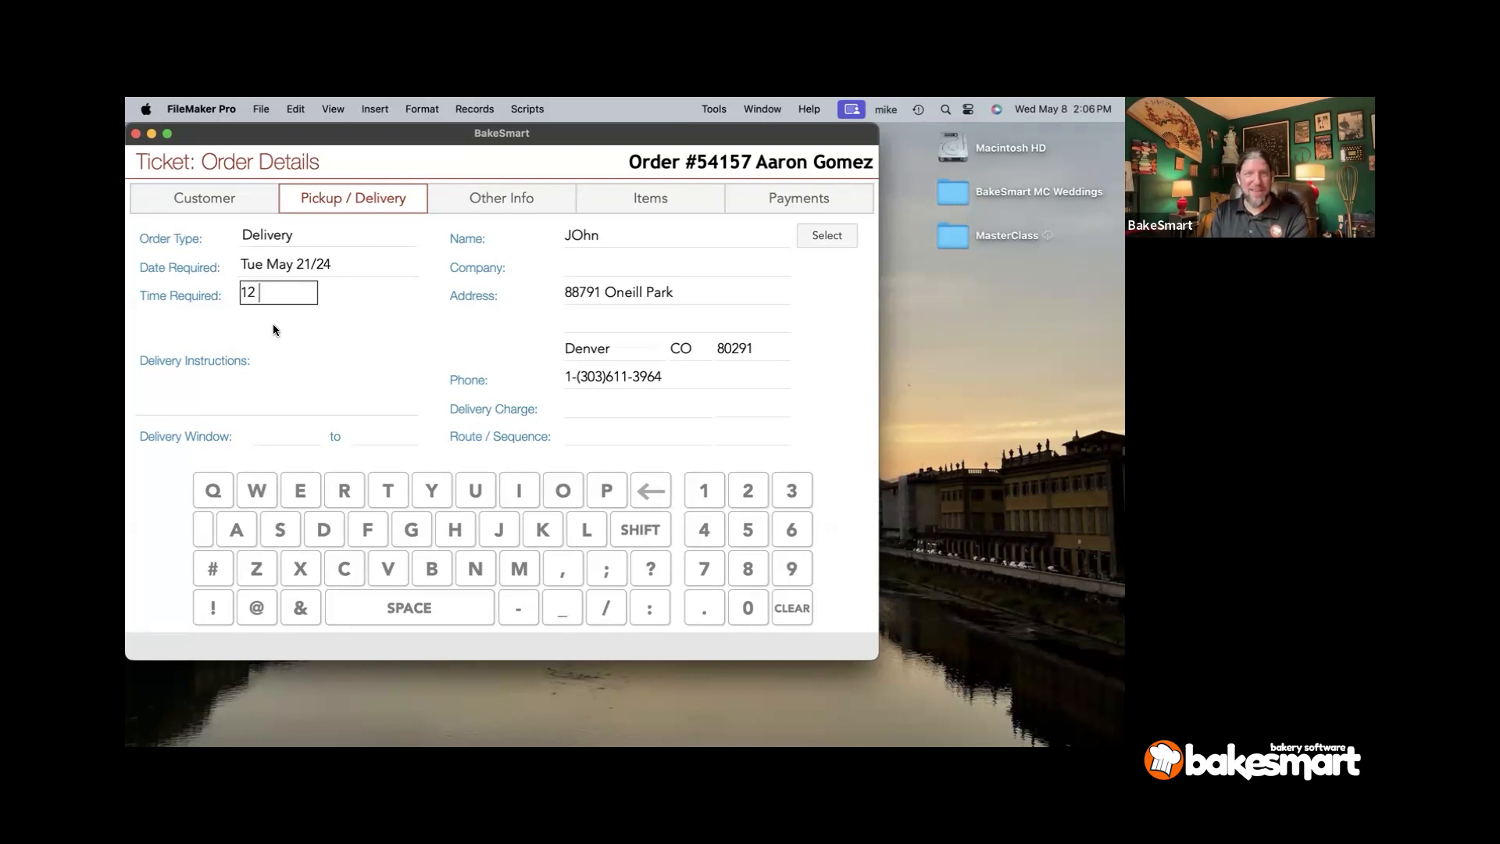
{"action": "key", "text": "Tab"}
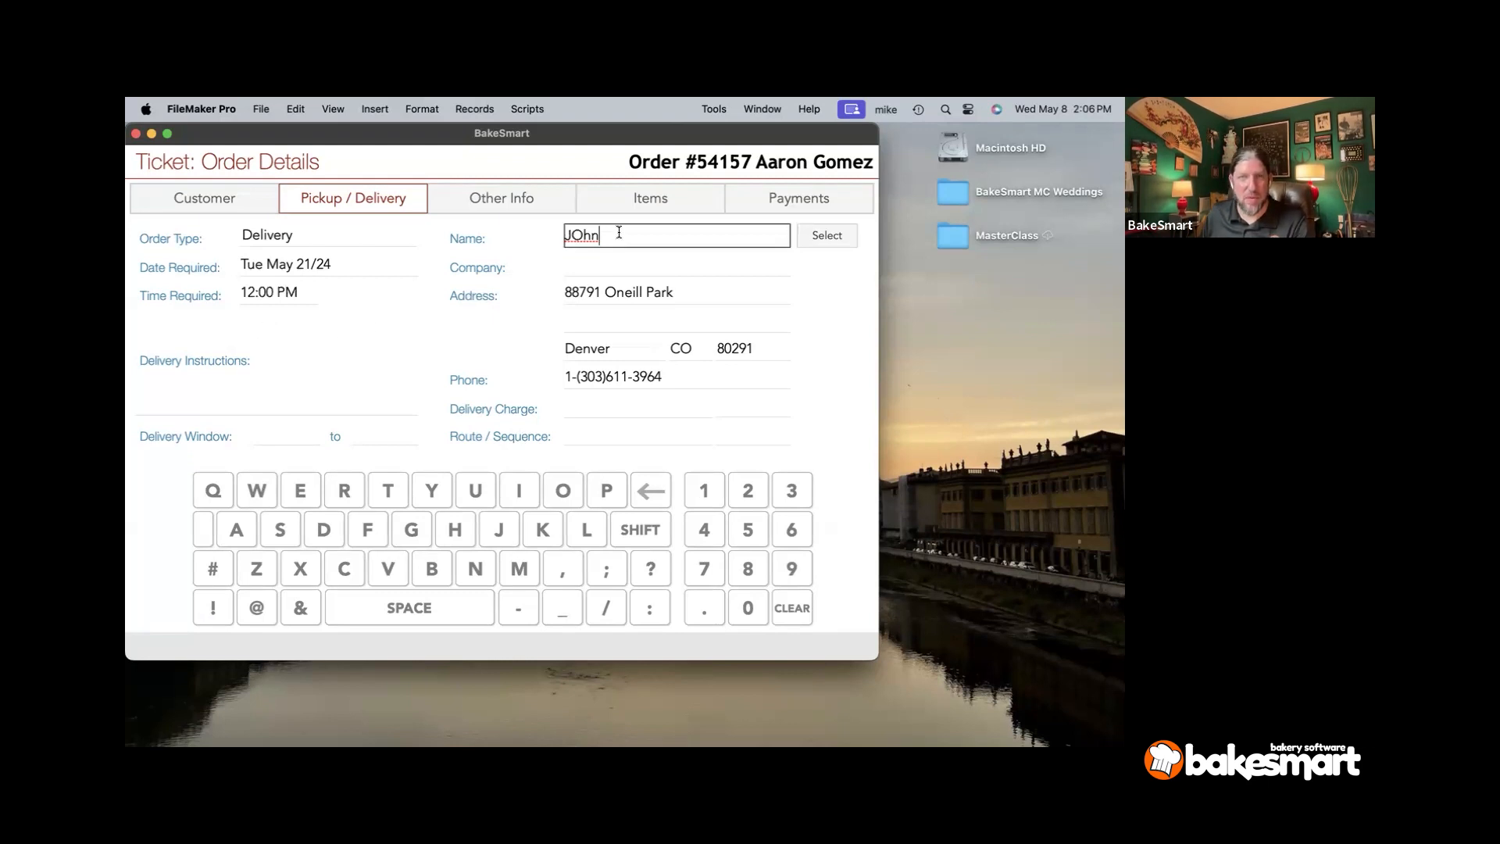
{"action": "triple_click", "coordinate": [731, 238]}
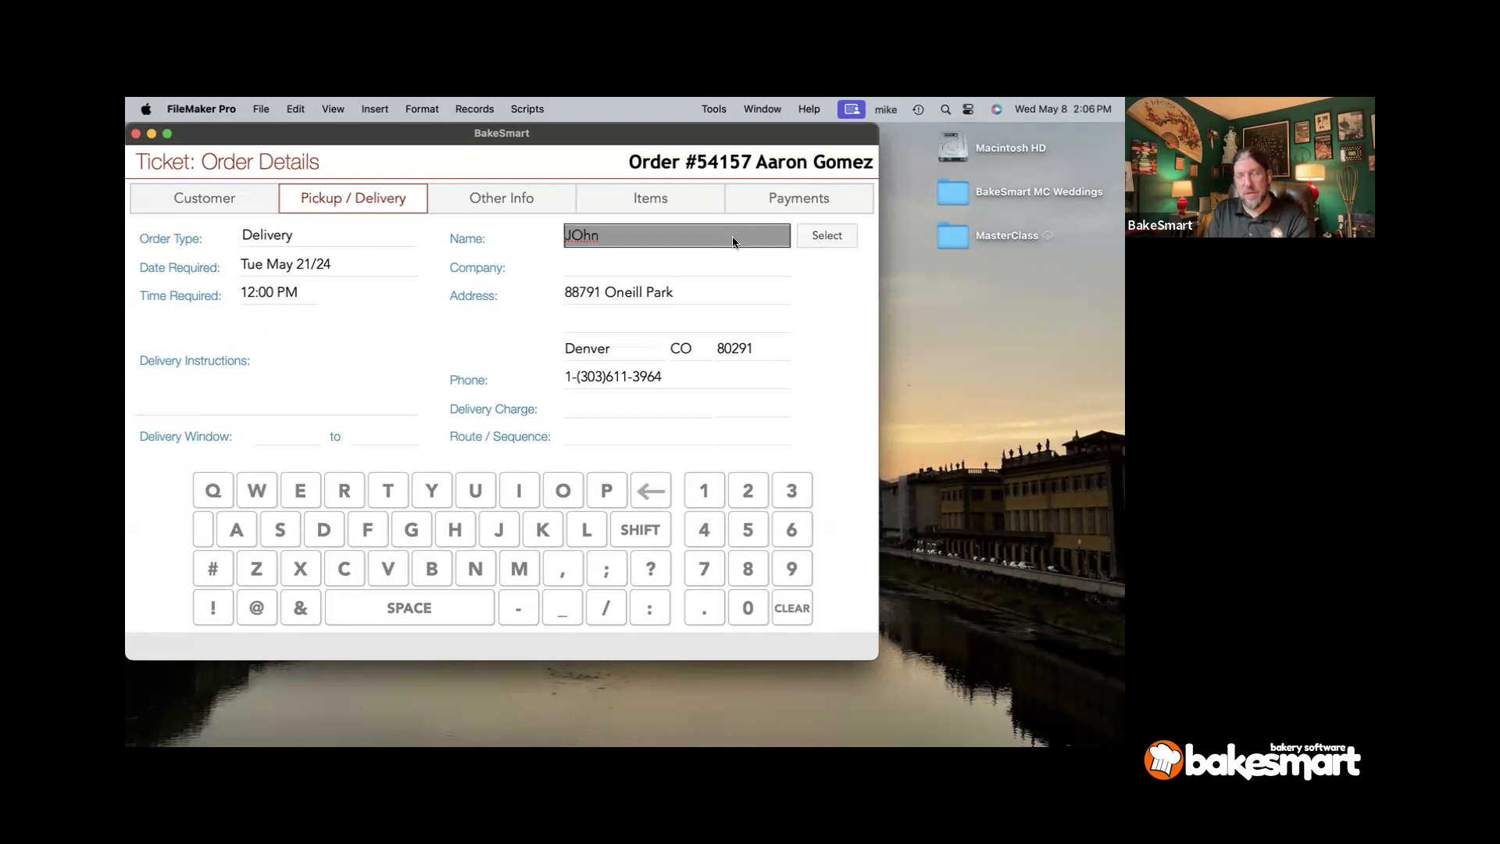
{"action": "type", "text": "State "}
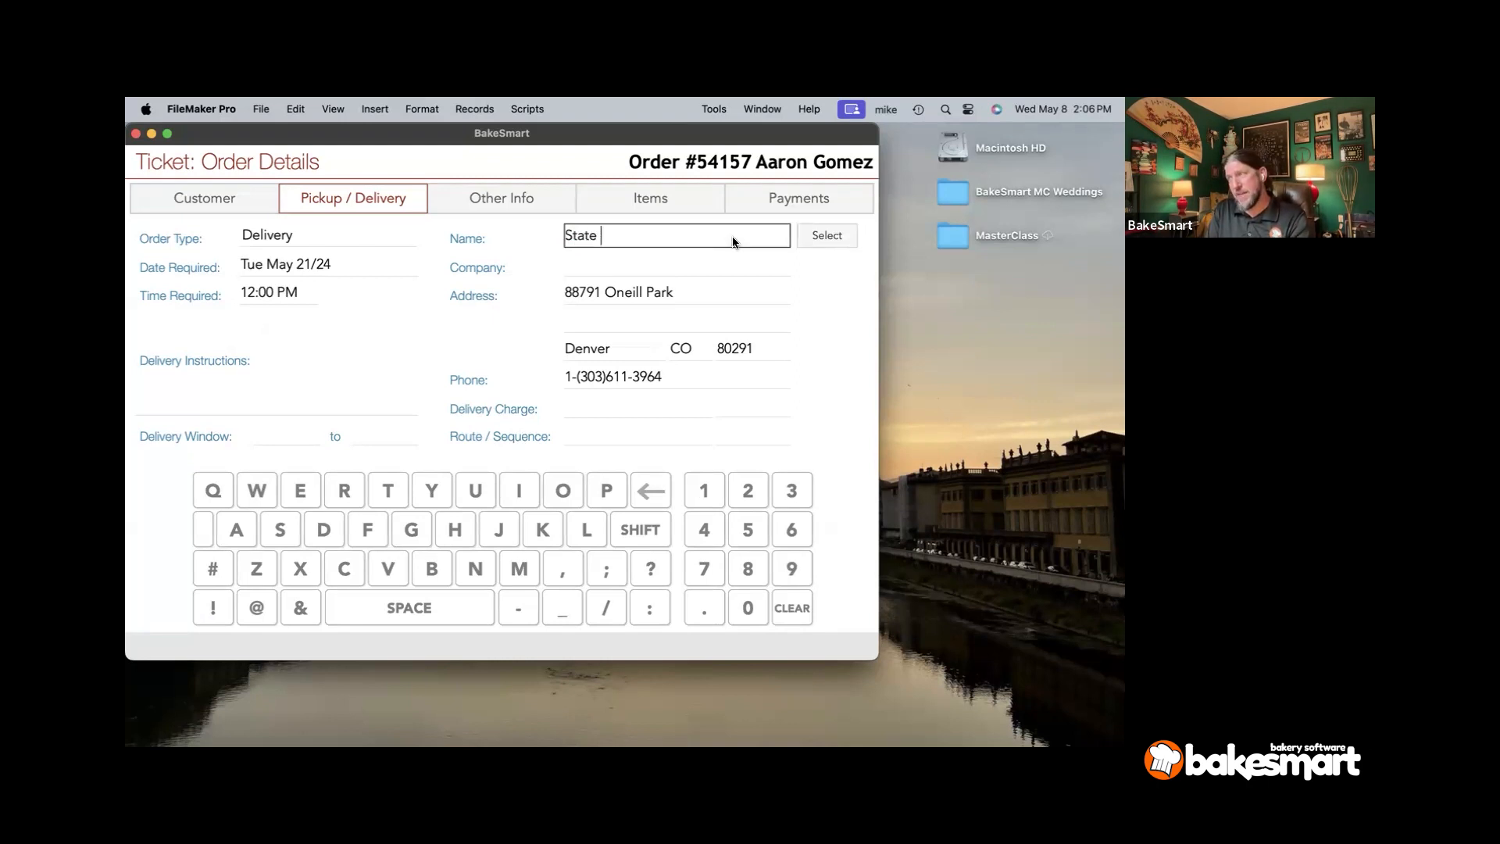
{"action": "type", "text": "Capitol"}
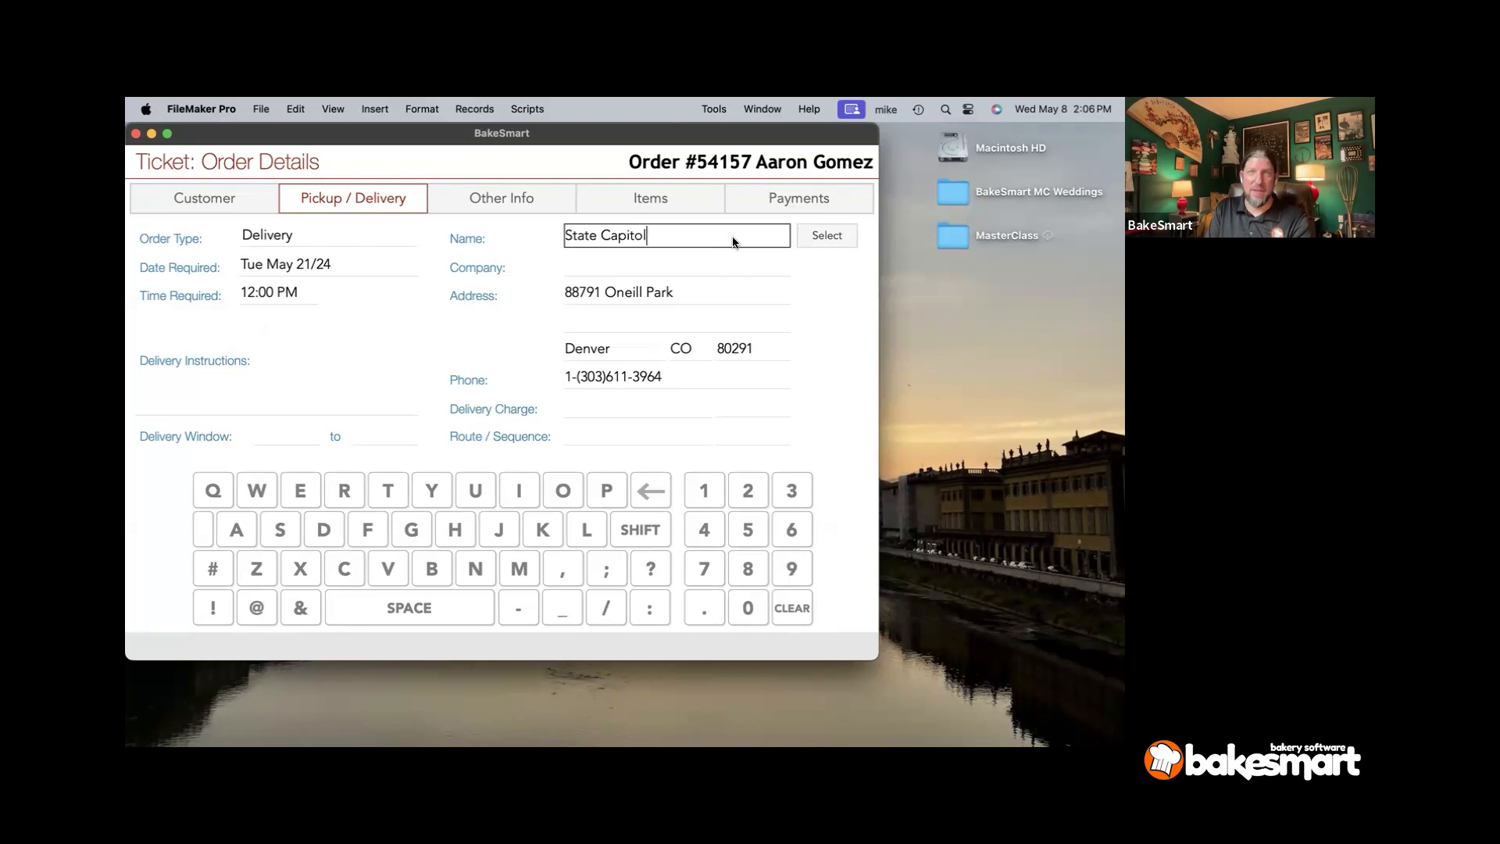
{"action": "type", "text": " Building"}
{"action": "key", "text": "Tab"}
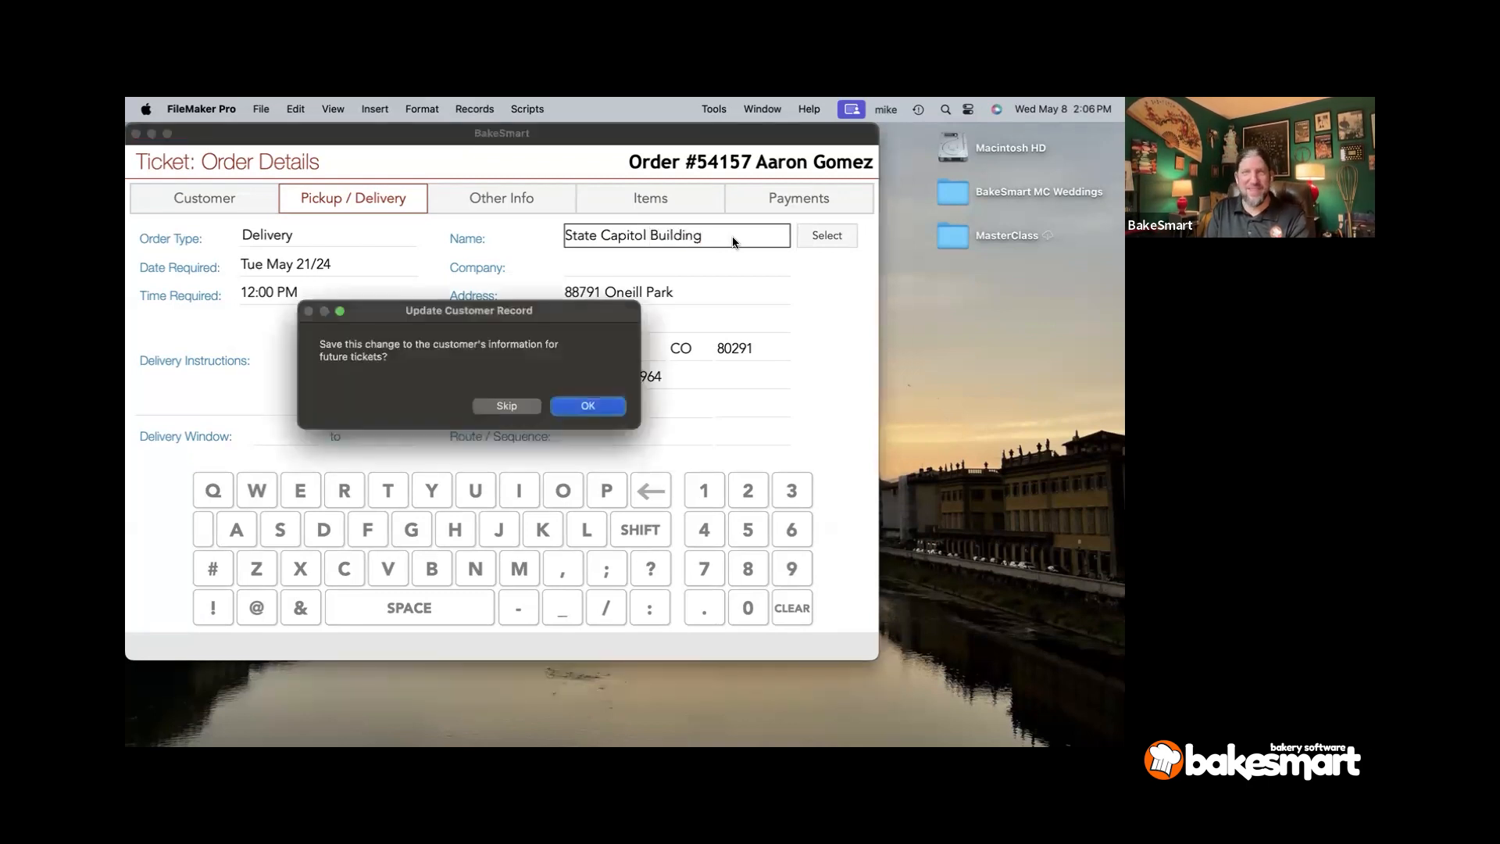
{"action": "left_click", "coordinate": [595, 411]}
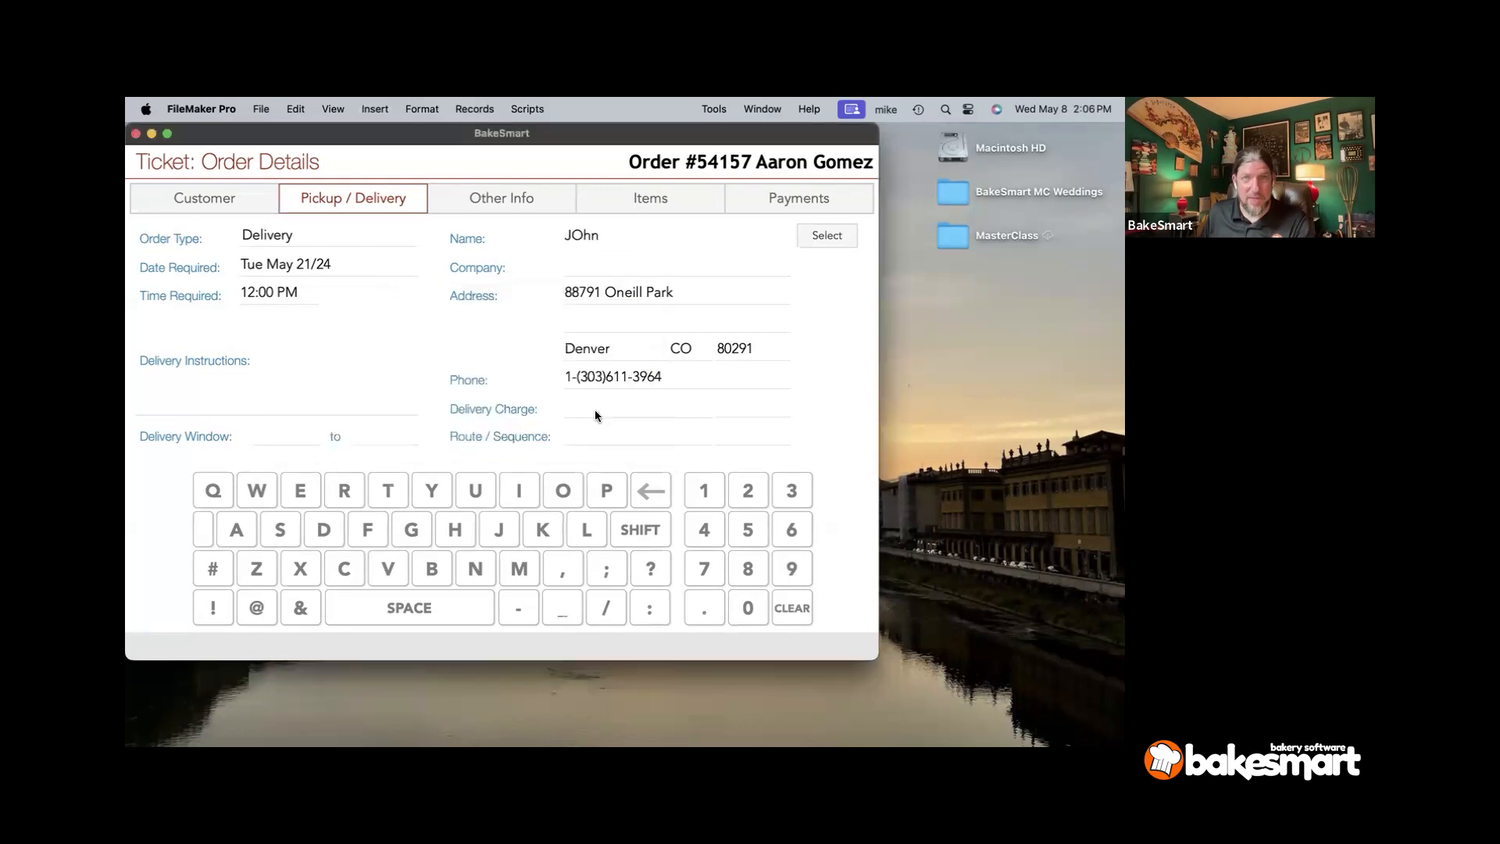
- Enter the venue's street address and city Indianapolis, saving both for future tickets
{"action": "left_click", "coordinate": [622, 291]}
{"action": "triple_click", "coordinate": [623, 291]}
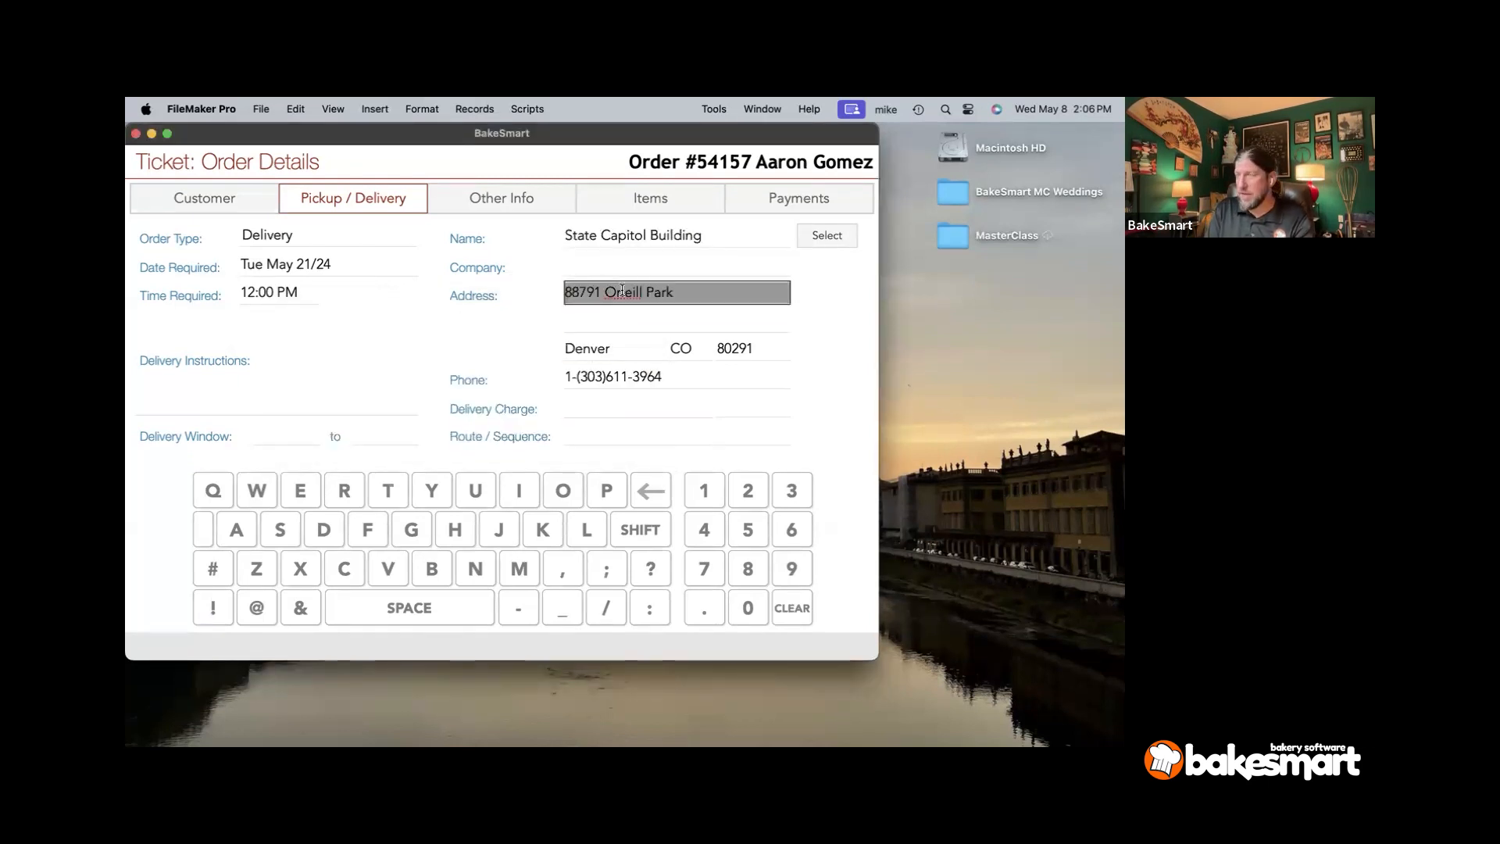
{"action": "type", "text": "101 Cap"}
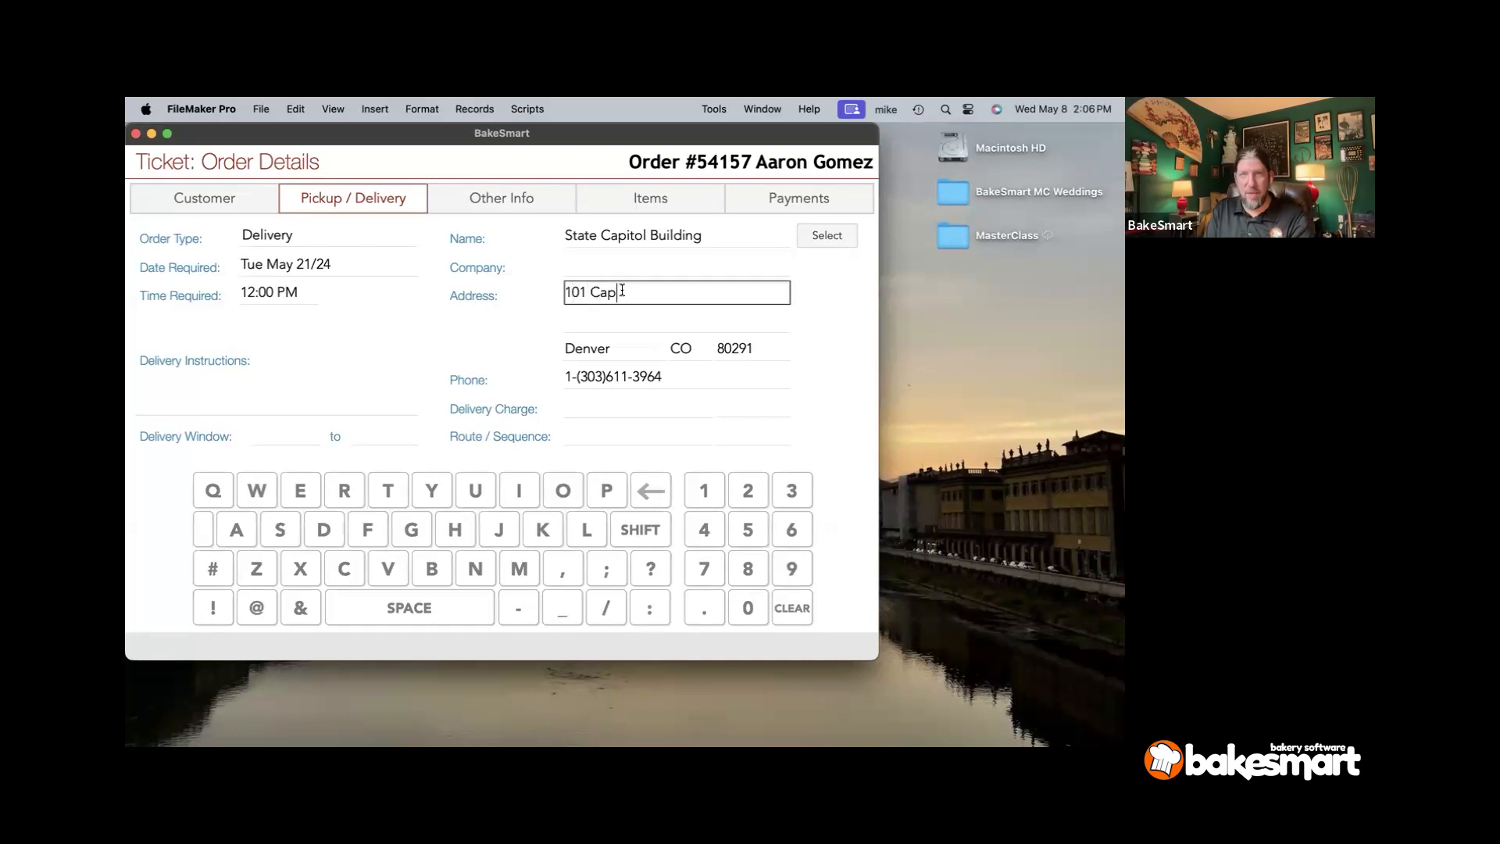
{"action": "type", "text": "itol A"}
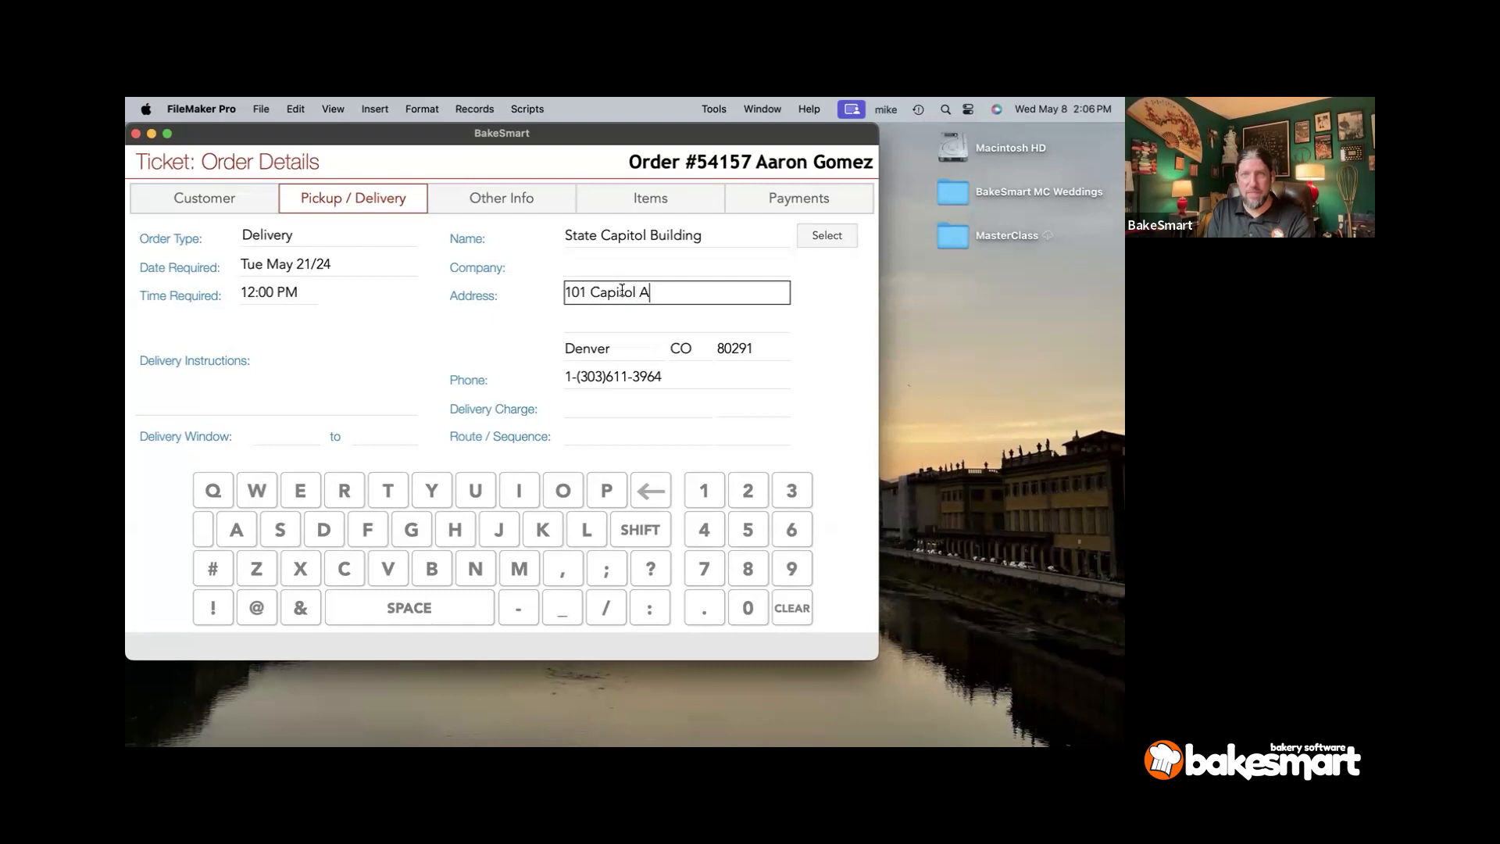
{"action": "key", "text": "BackSpace"}
{"action": "type", "text": "St"}
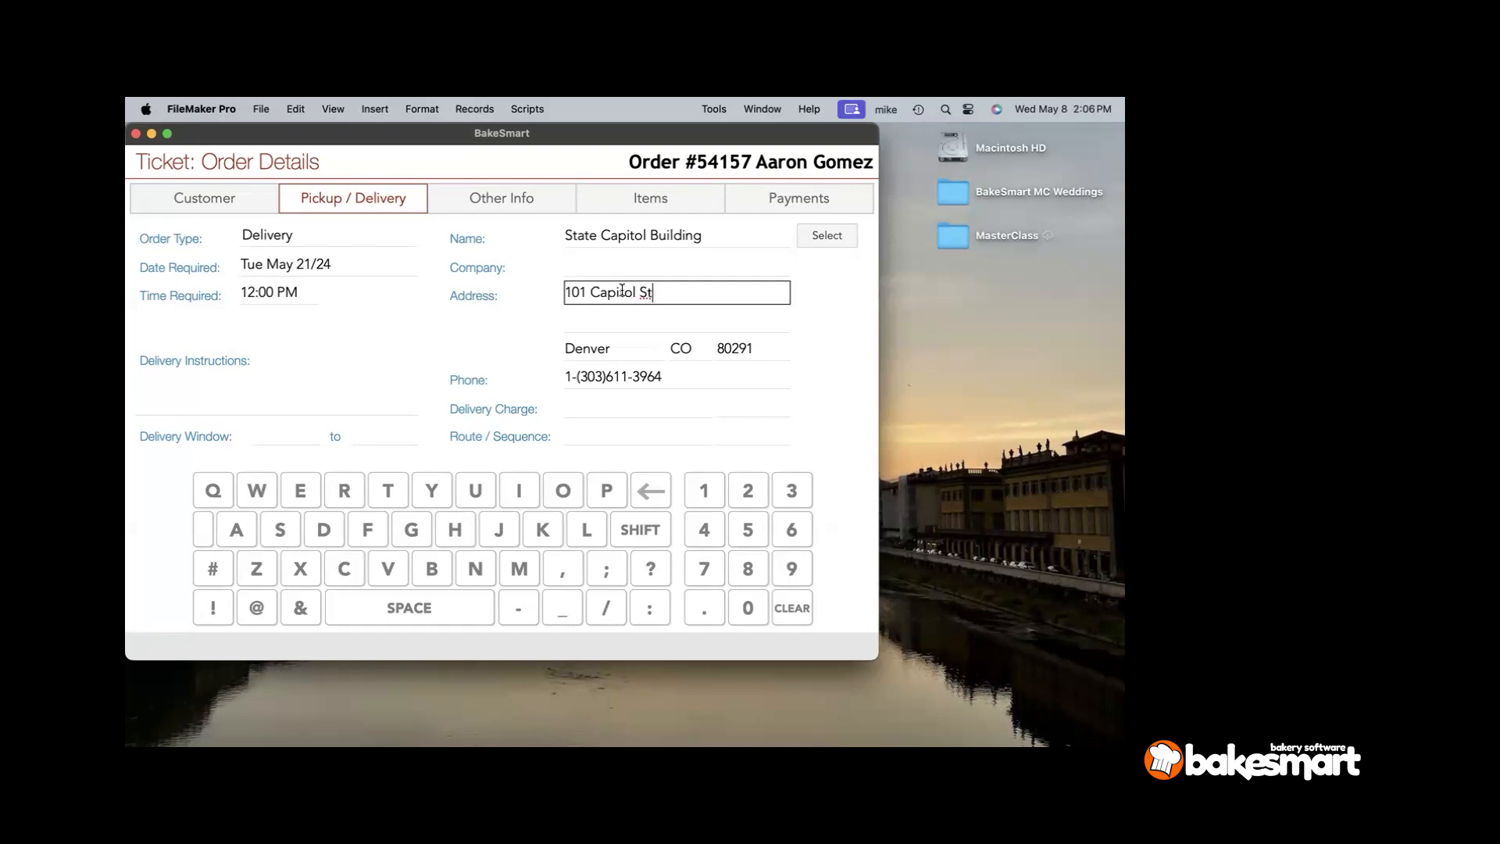
{"action": "type", "text": "."}
{"action": "key", "text": "Tab"}
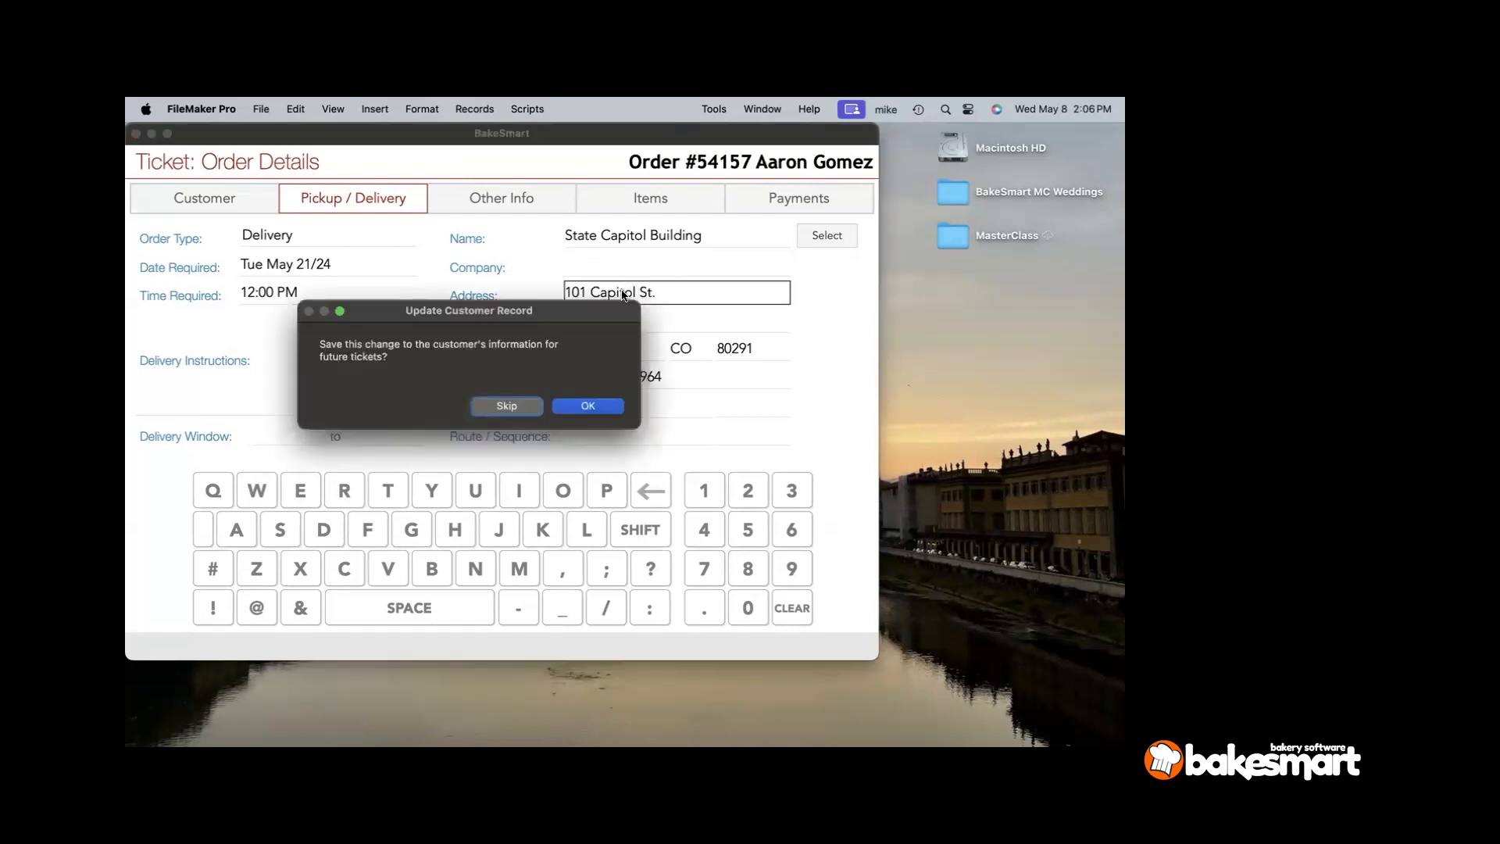
{"action": "key", "text": "Return"}
{"action": "key", "text": "Tab"}
{"action": "type", "text": "India"}
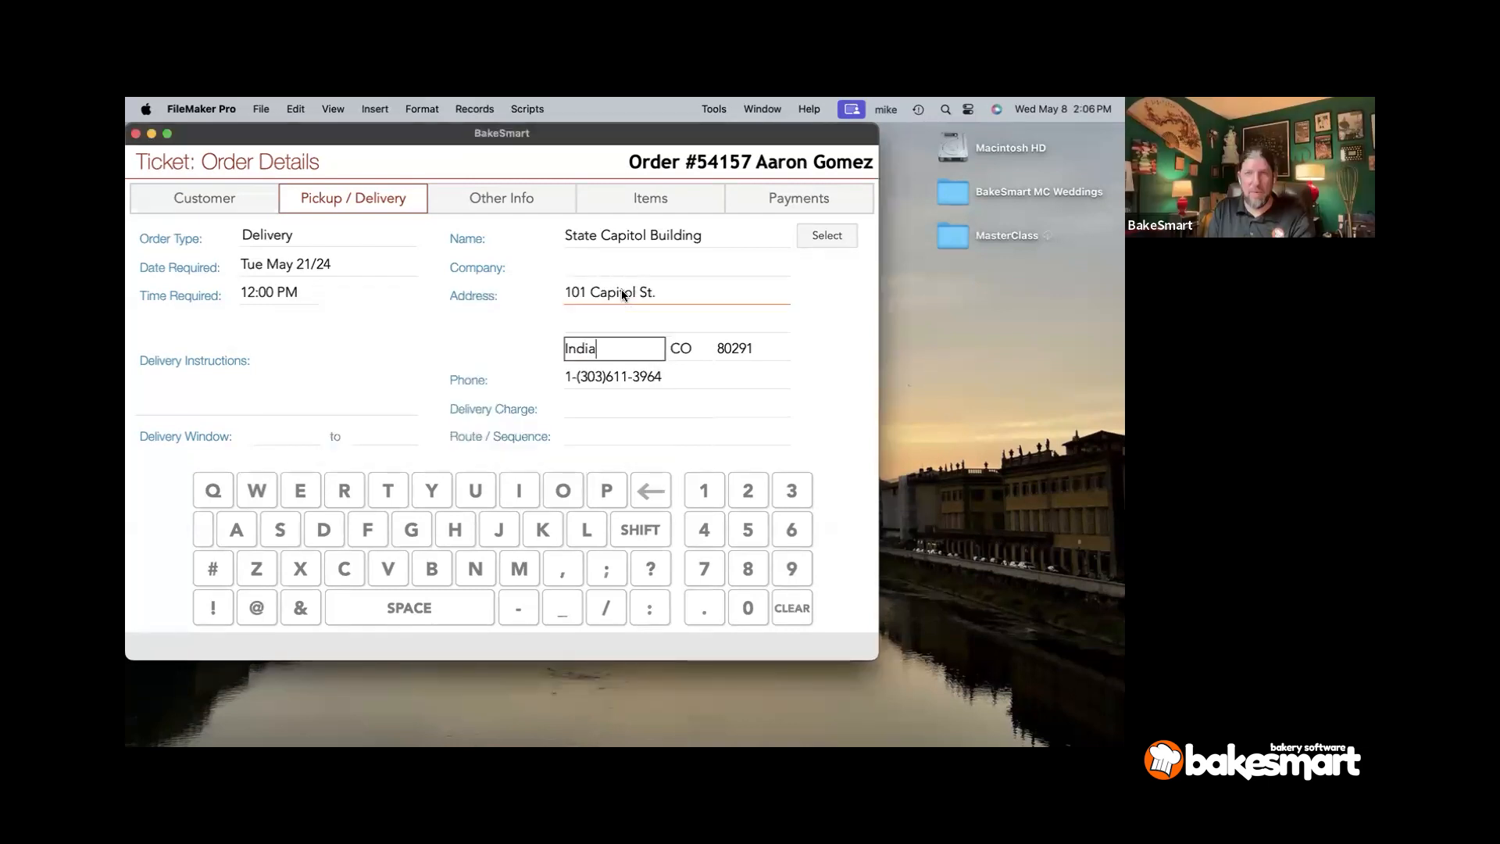
{"action": "type", "text": "napoli"}
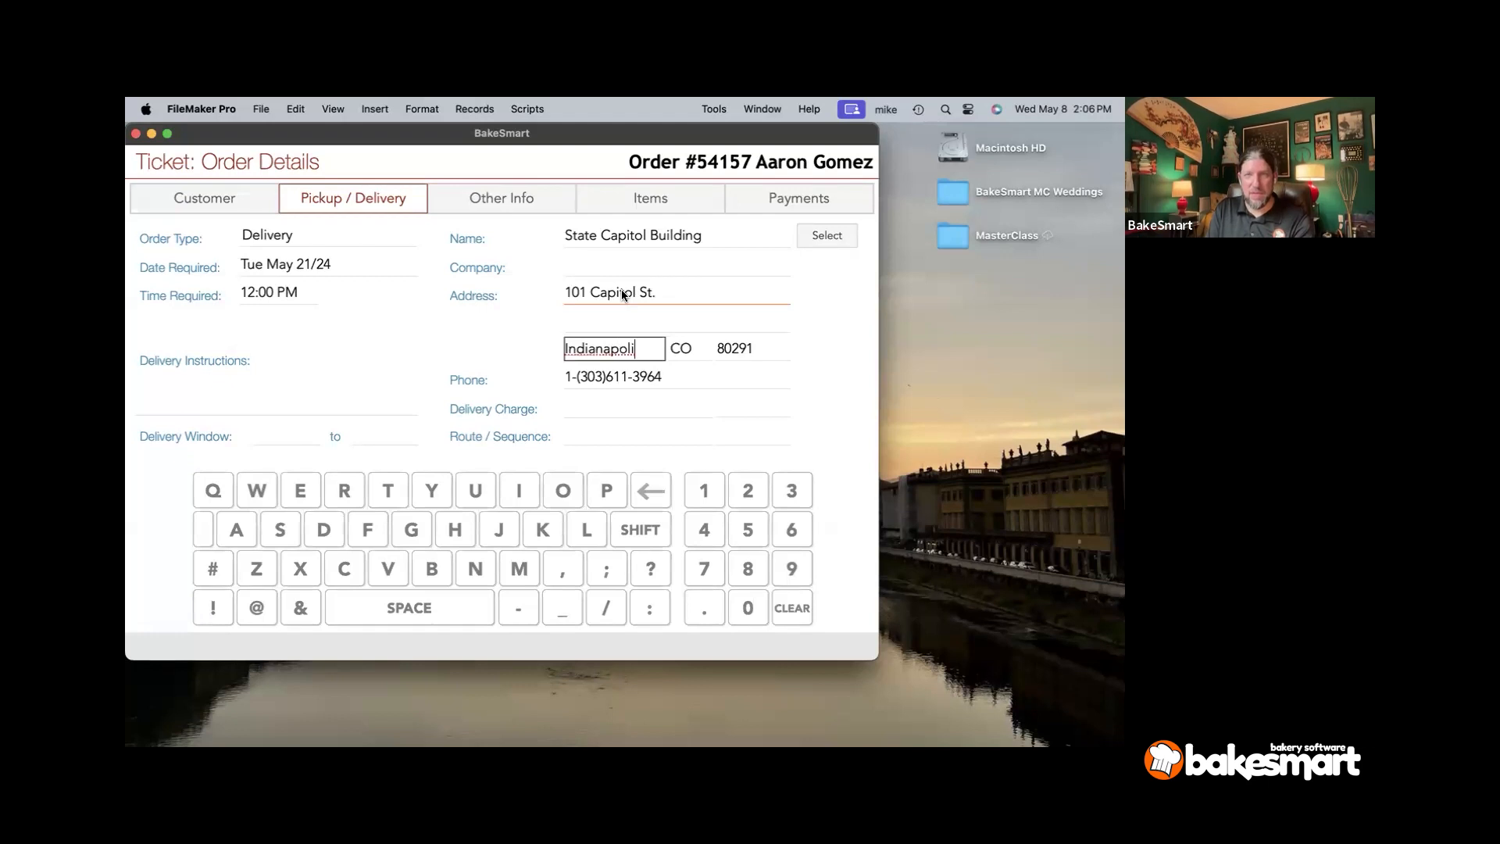
{"action": "type", "text": "s"}
{"action": "key", "text": "Tab"}
{"action": "key", "text": "Return"}
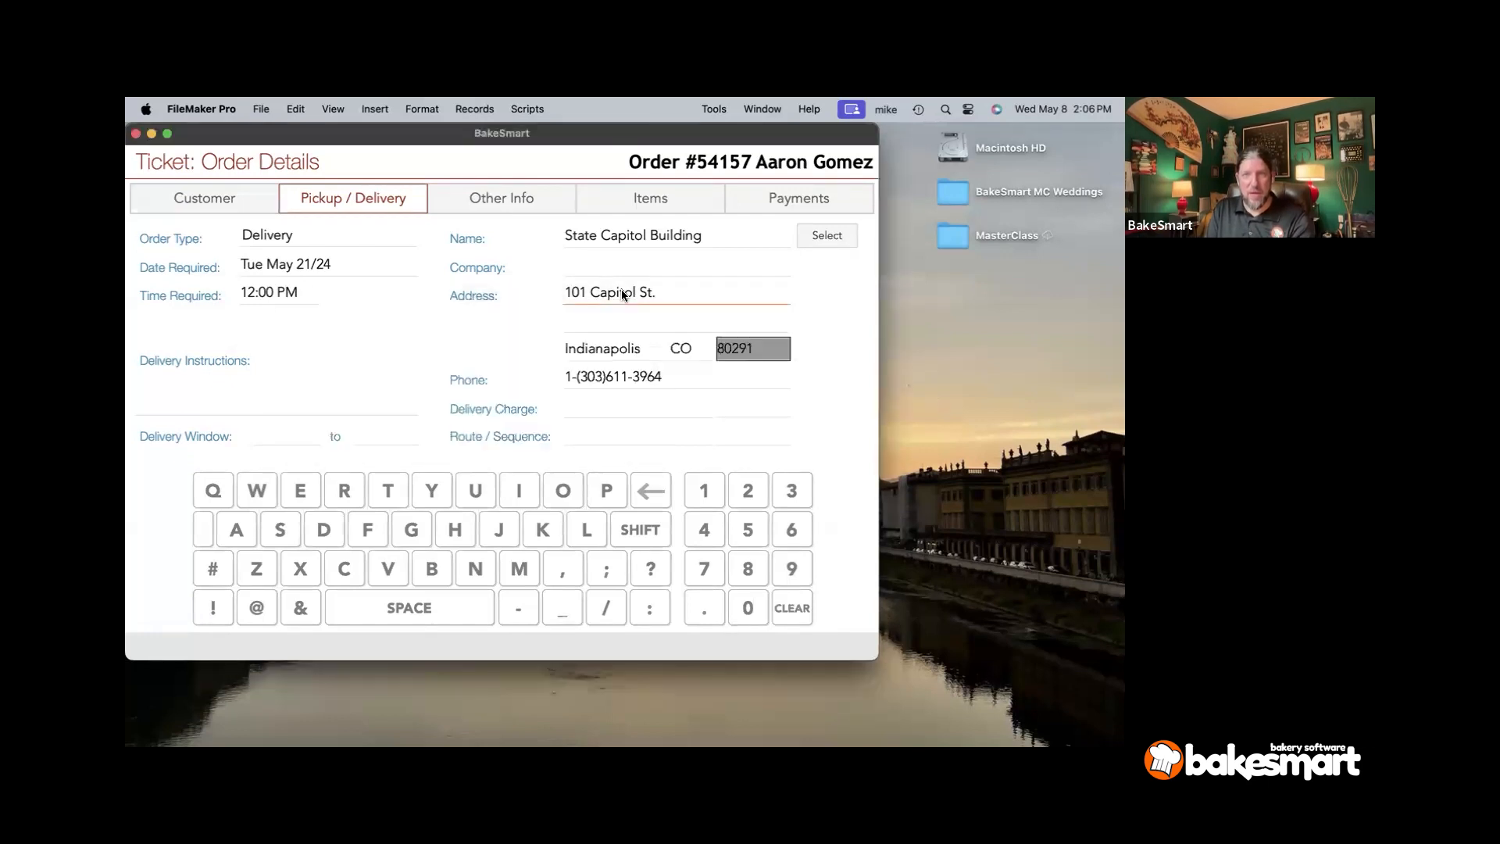
- Set the state to IN and enter the corrected zip code, saving each for future tickets
{"action": "key", "text": "shift+Tab"}
{"action": "type", "text": "IN"}
{"action": "key", "text": "Tab"}
{"action": "key", "text": "Return"}
{"action": "type", "text": "4622"}
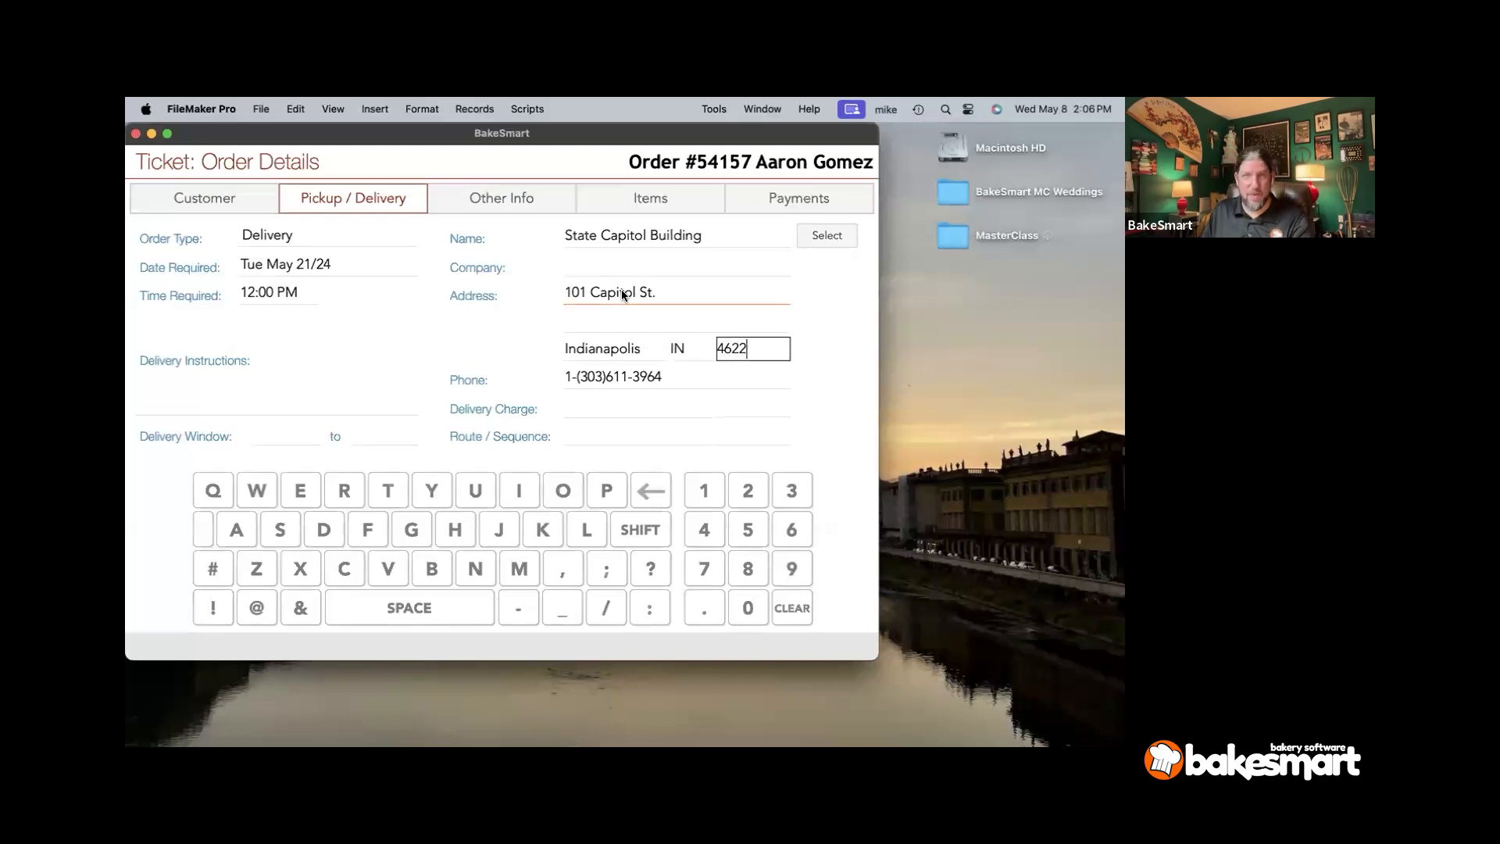
{"action": "key", "text": "BackSpace"}
{"action": "type", "text": "01"}
{"action": "key", "text": "Tab"}
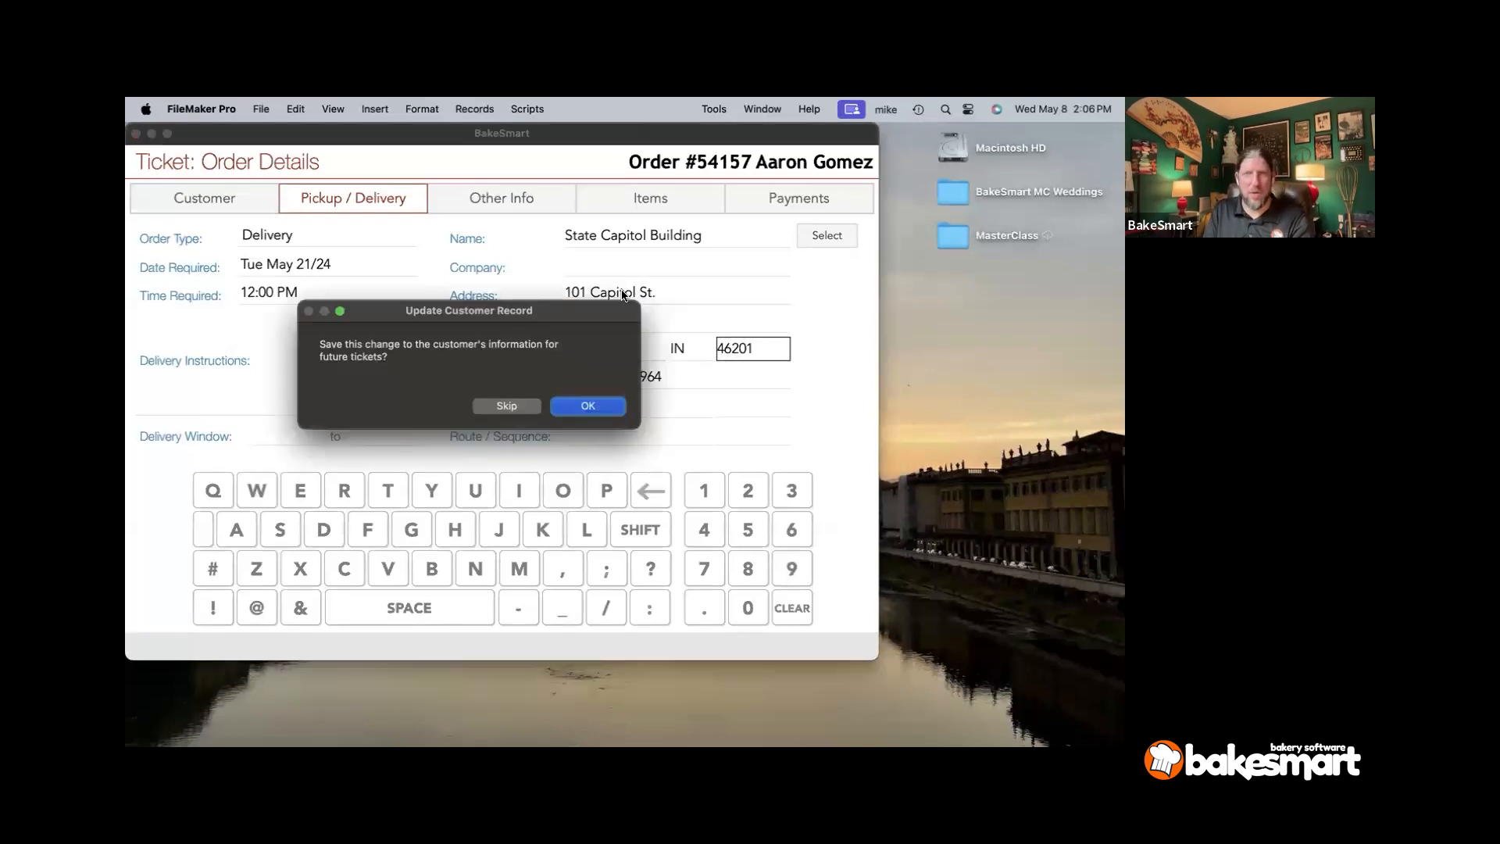
{"action": "key", "text": "Return"}
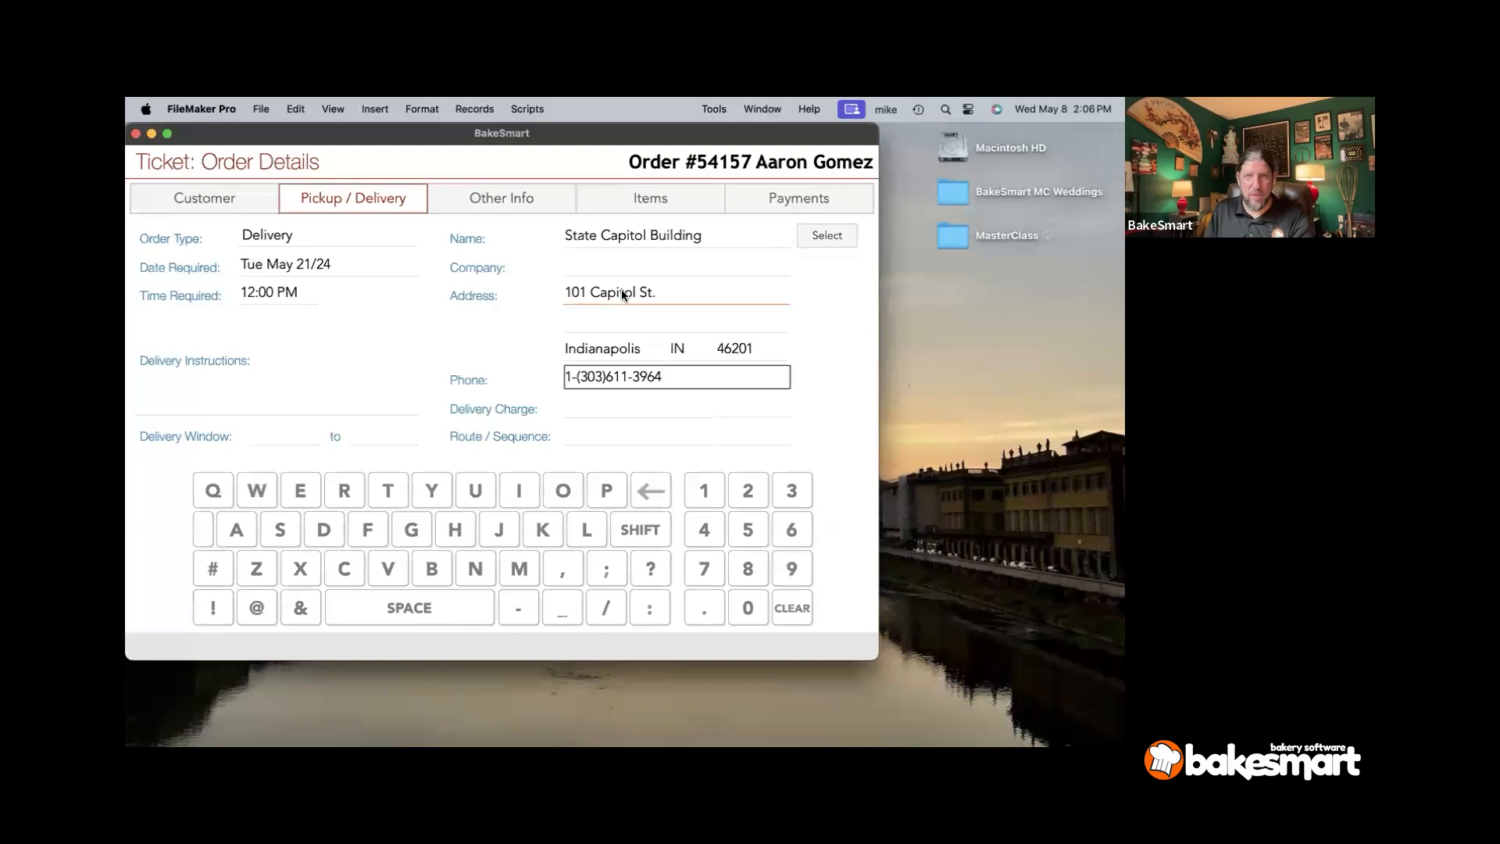
- Replace the delivery phone with the venue's phone number
{"action": "key", "text": "super+a"}
{"action": "type", "text": "317"}
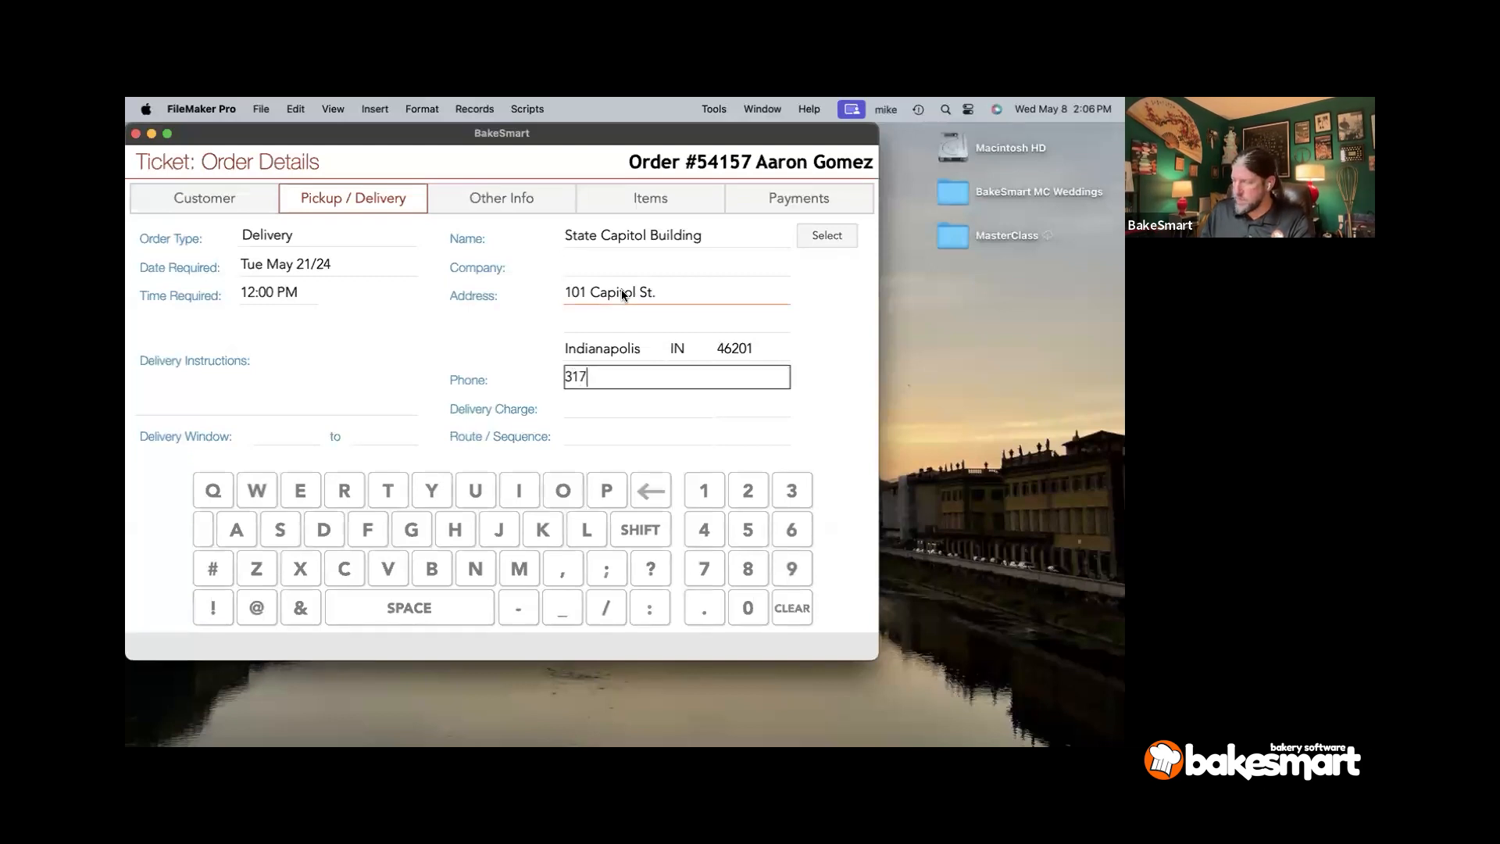
{"action": "type", "text": "-555-"}
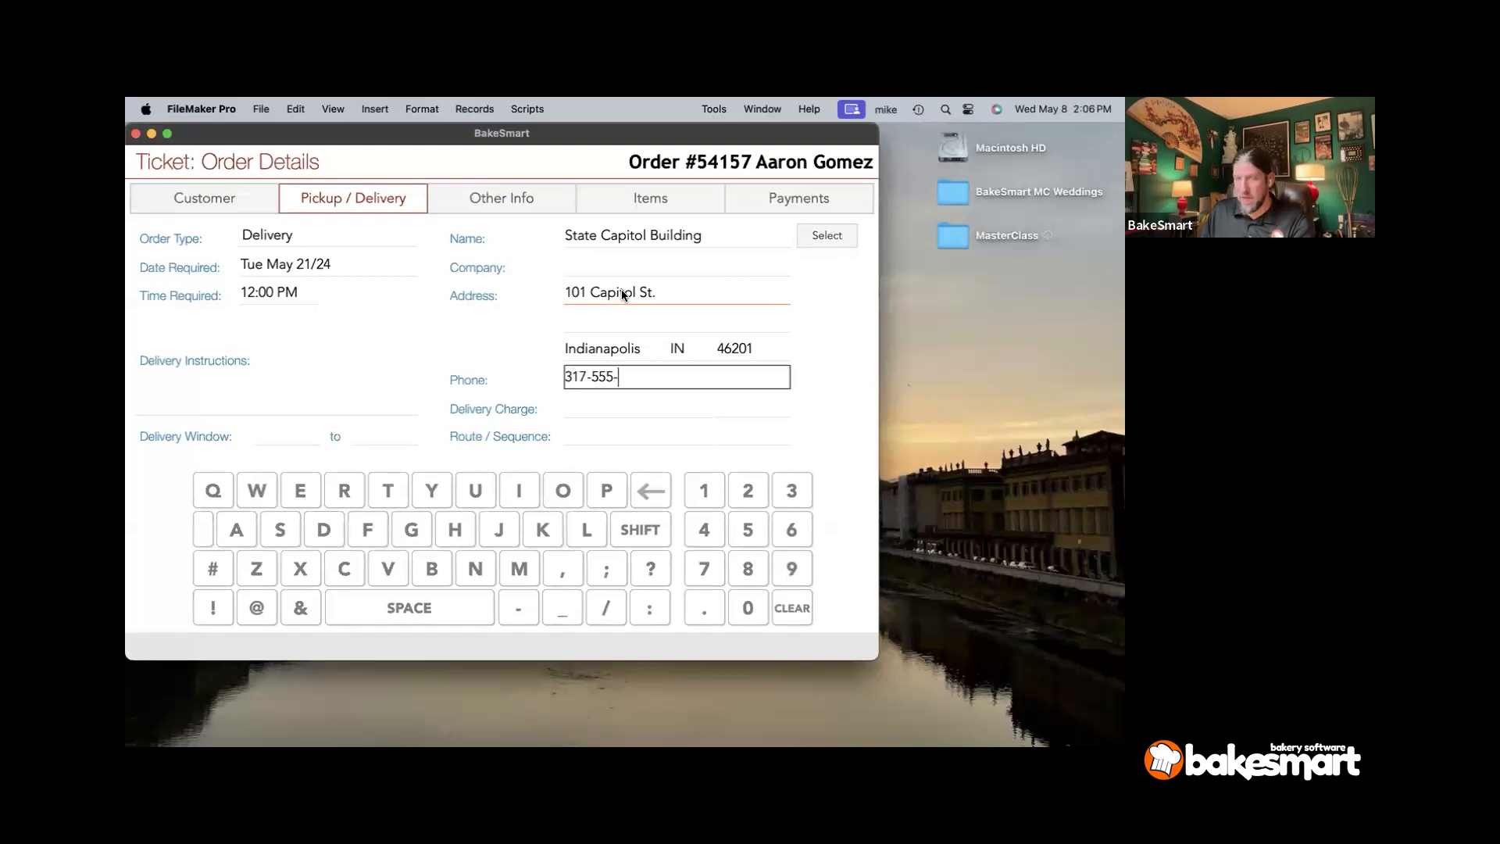
{"action": "type", "text": "0001"}
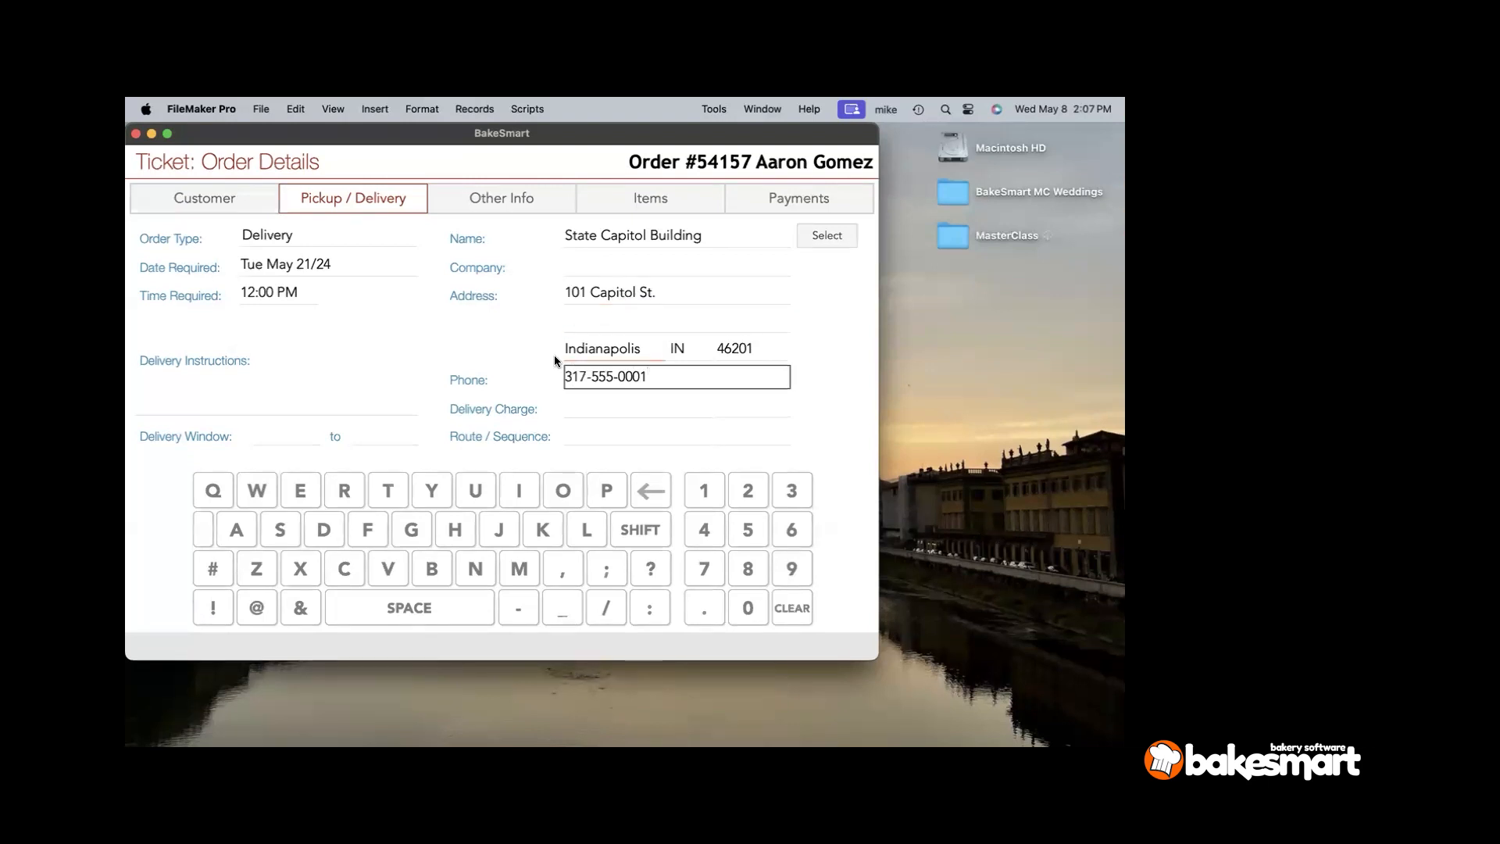
{"action": "left_click", "coordinate": [531, 362]}
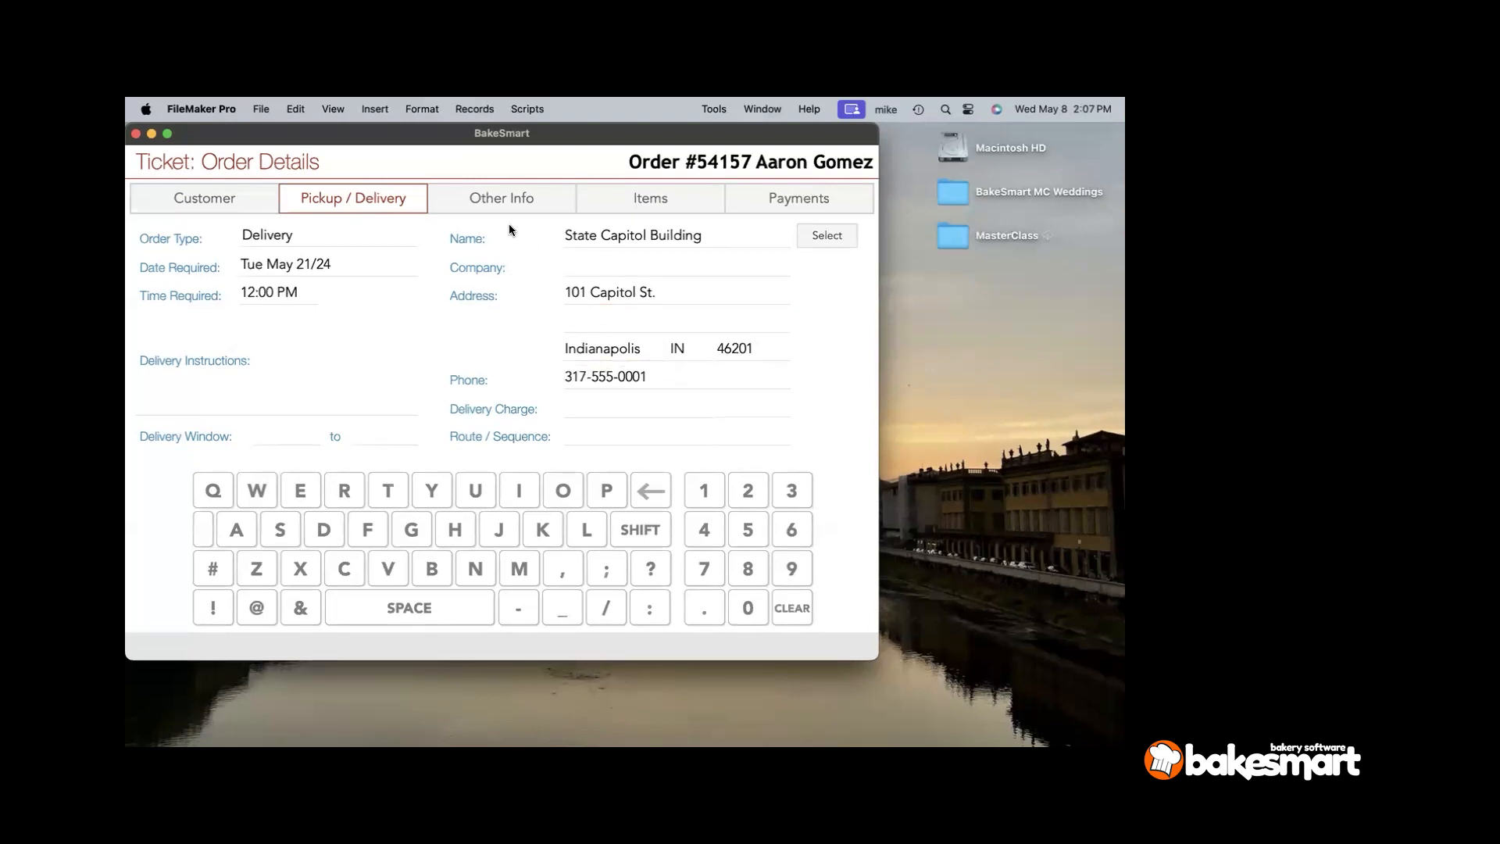
{"action": "left_click", "coordinate": [504, 203]}
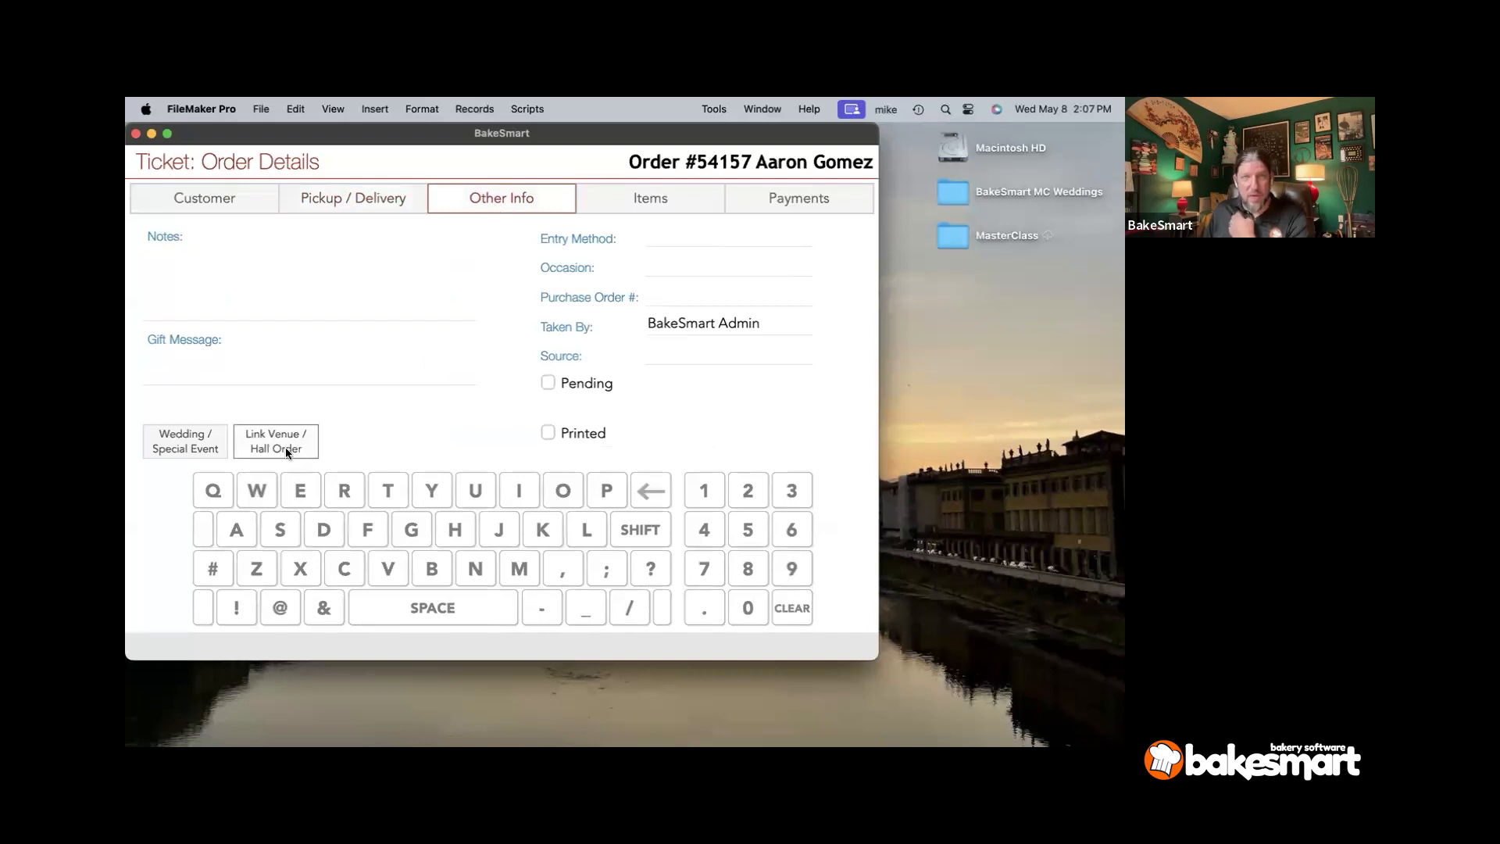
{"action": "left_click", "coordinate": [173, 441]}
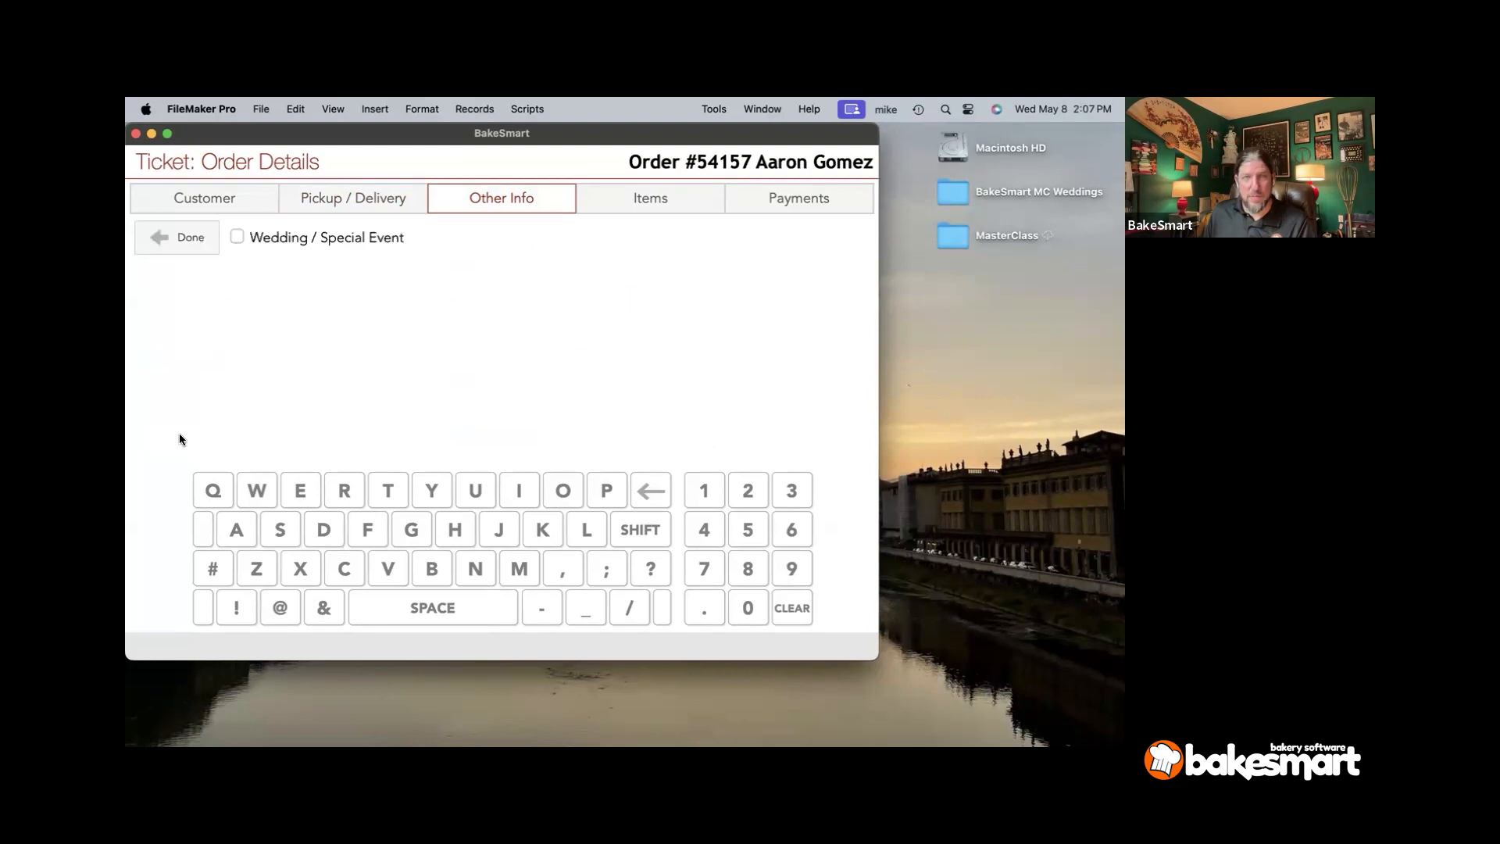
{"action": "left_click", "coordinate": [304, 247]}
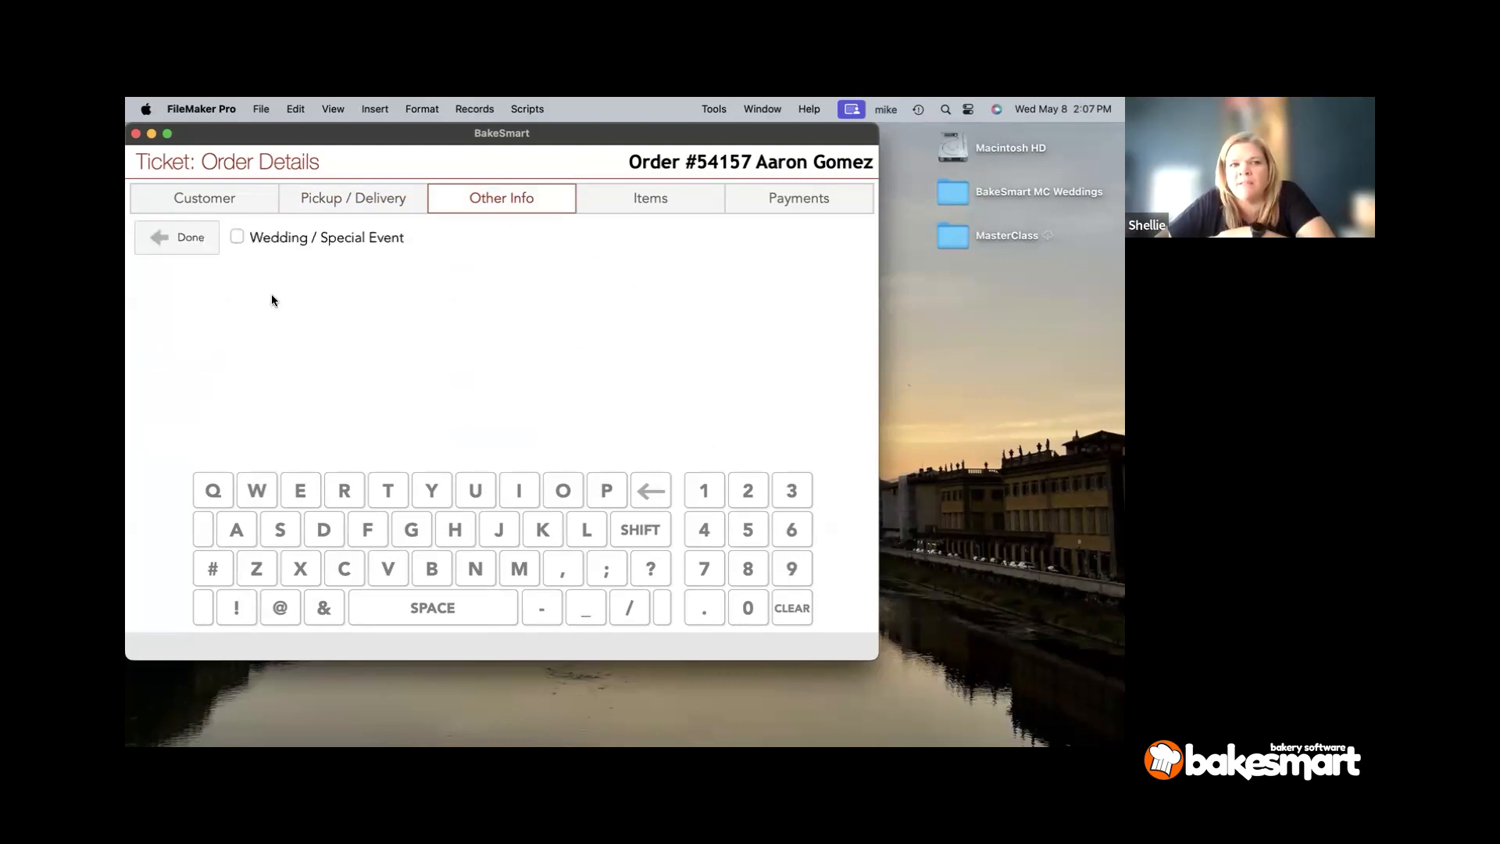
{"action": "left_click", "coordinate": [349, 202]}
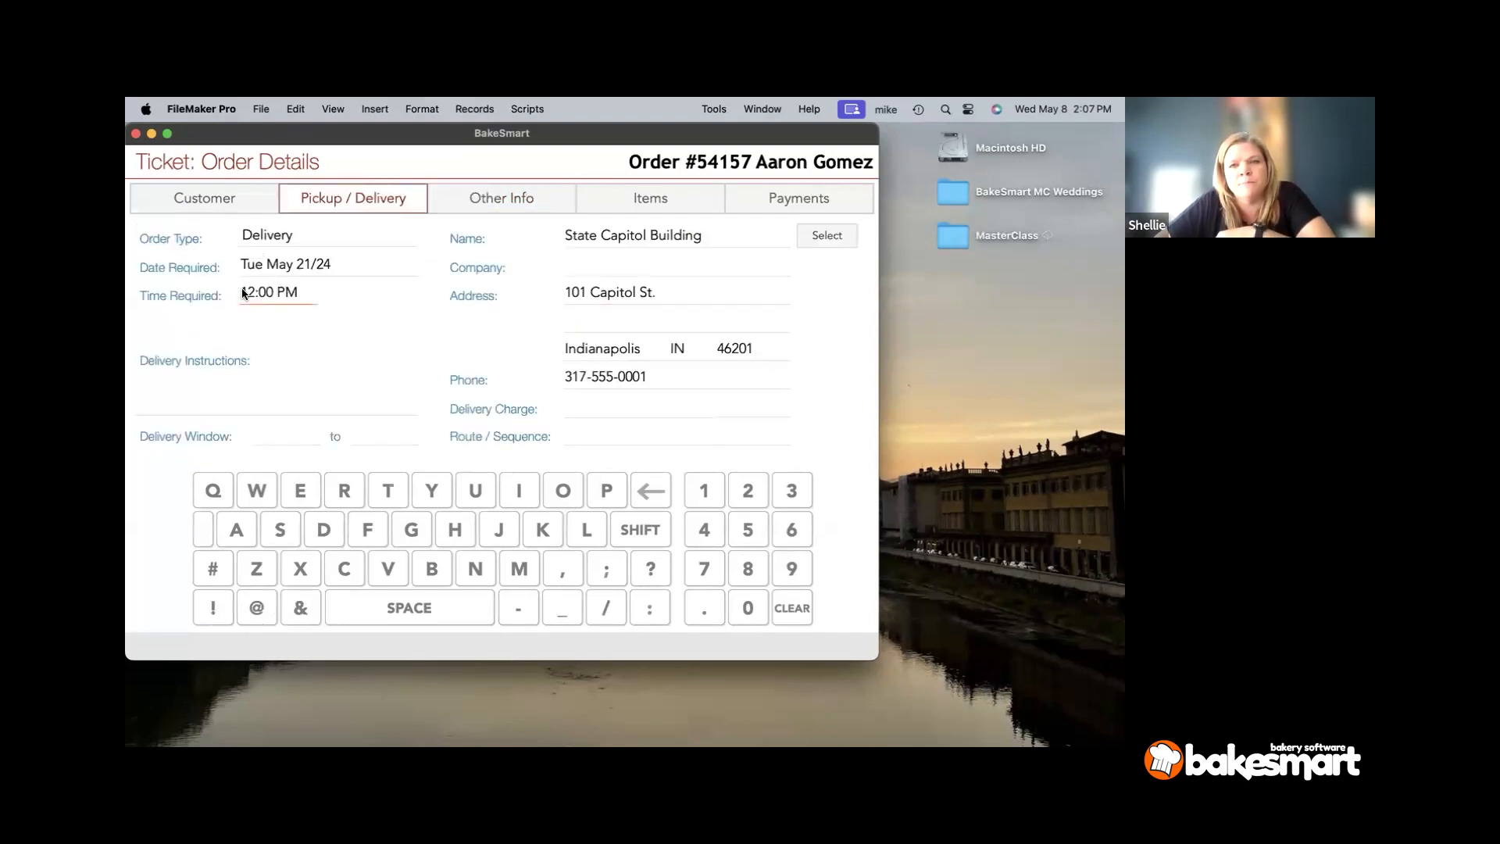
- Choose 10:00 AM as the delivery window start and 11:00 AM as its end
{"action": "left_click", "coordinate": [272, 432]}
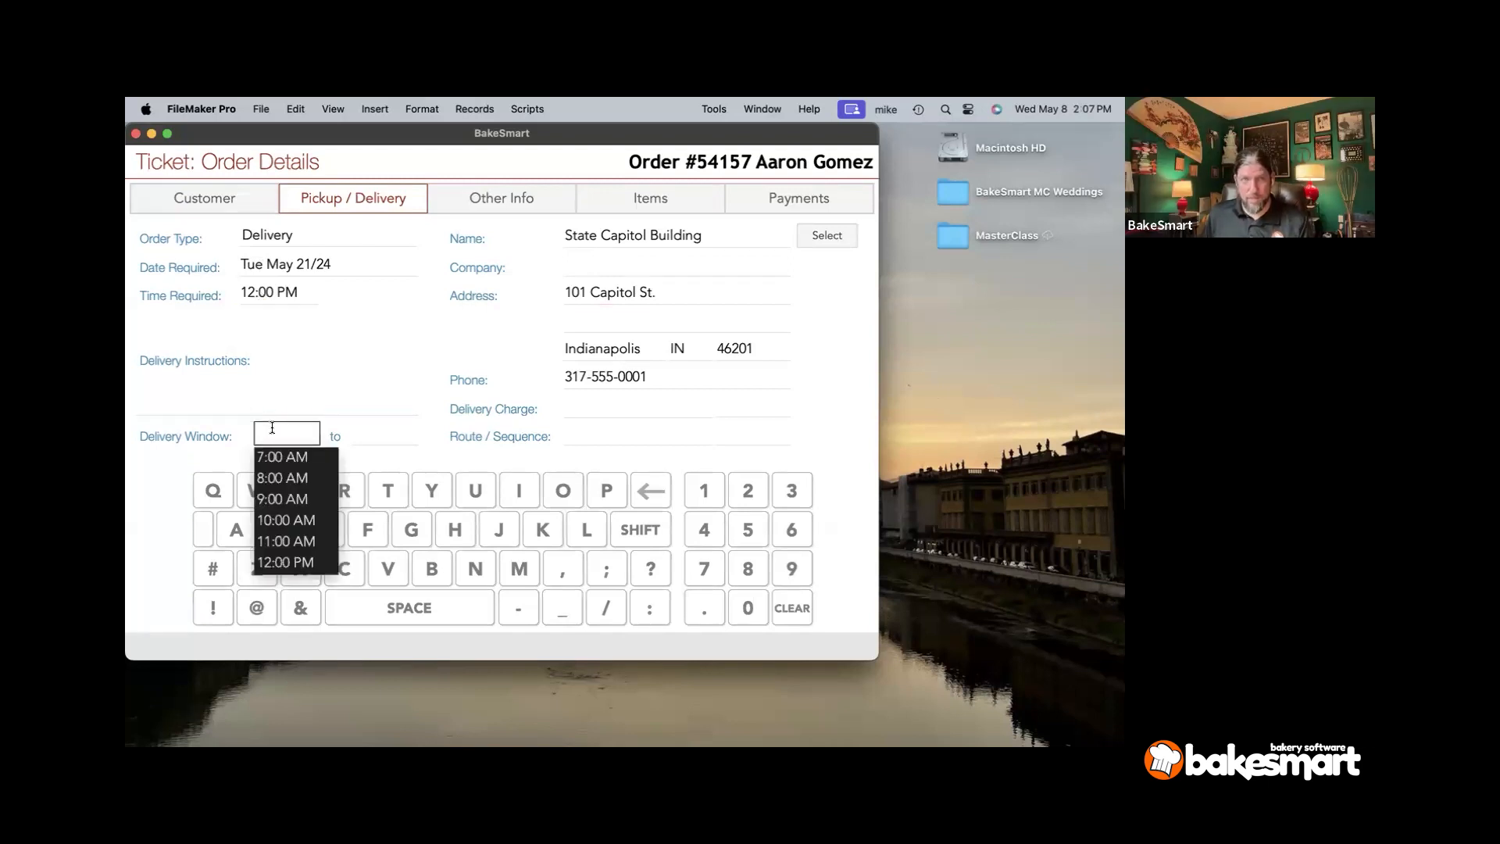
{"action": "left_click", "coordinate": [293, 522]}
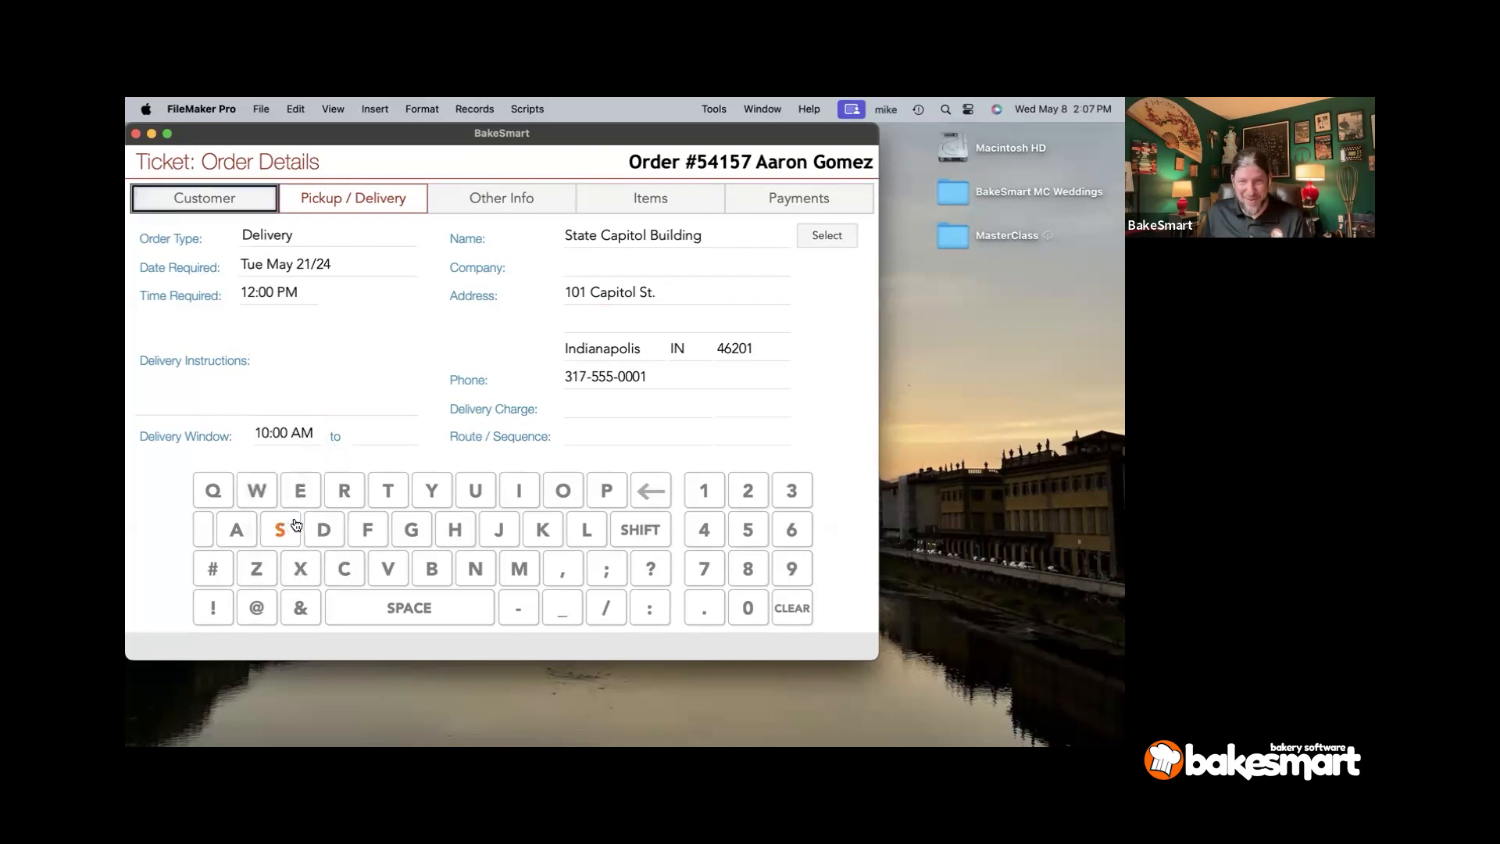
{"action": "left_click", "coordinate": [390, 441]}
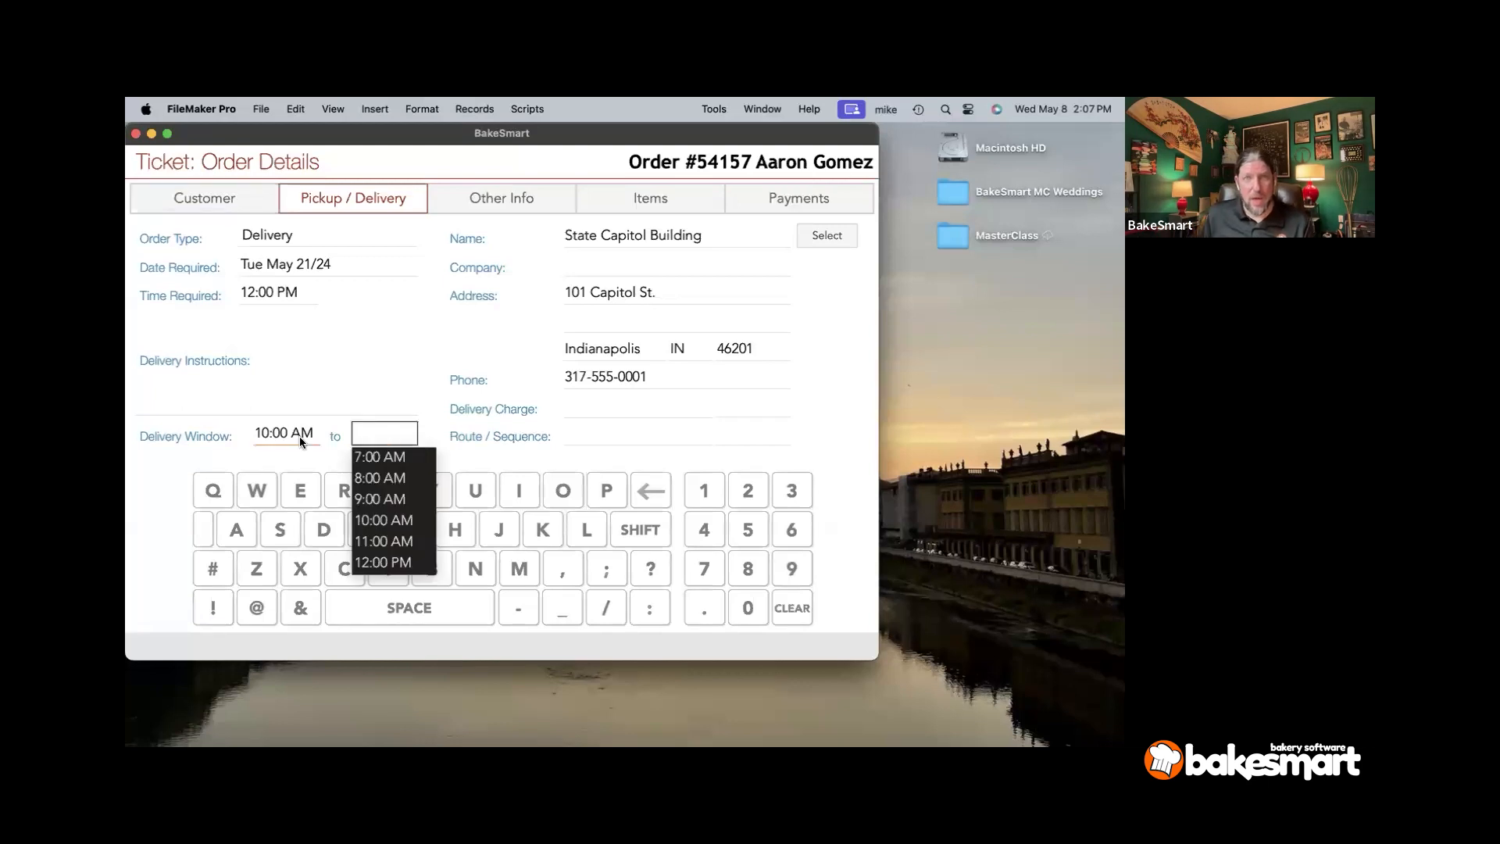
{"action": "left_click", "coordinate": [375, 542]}
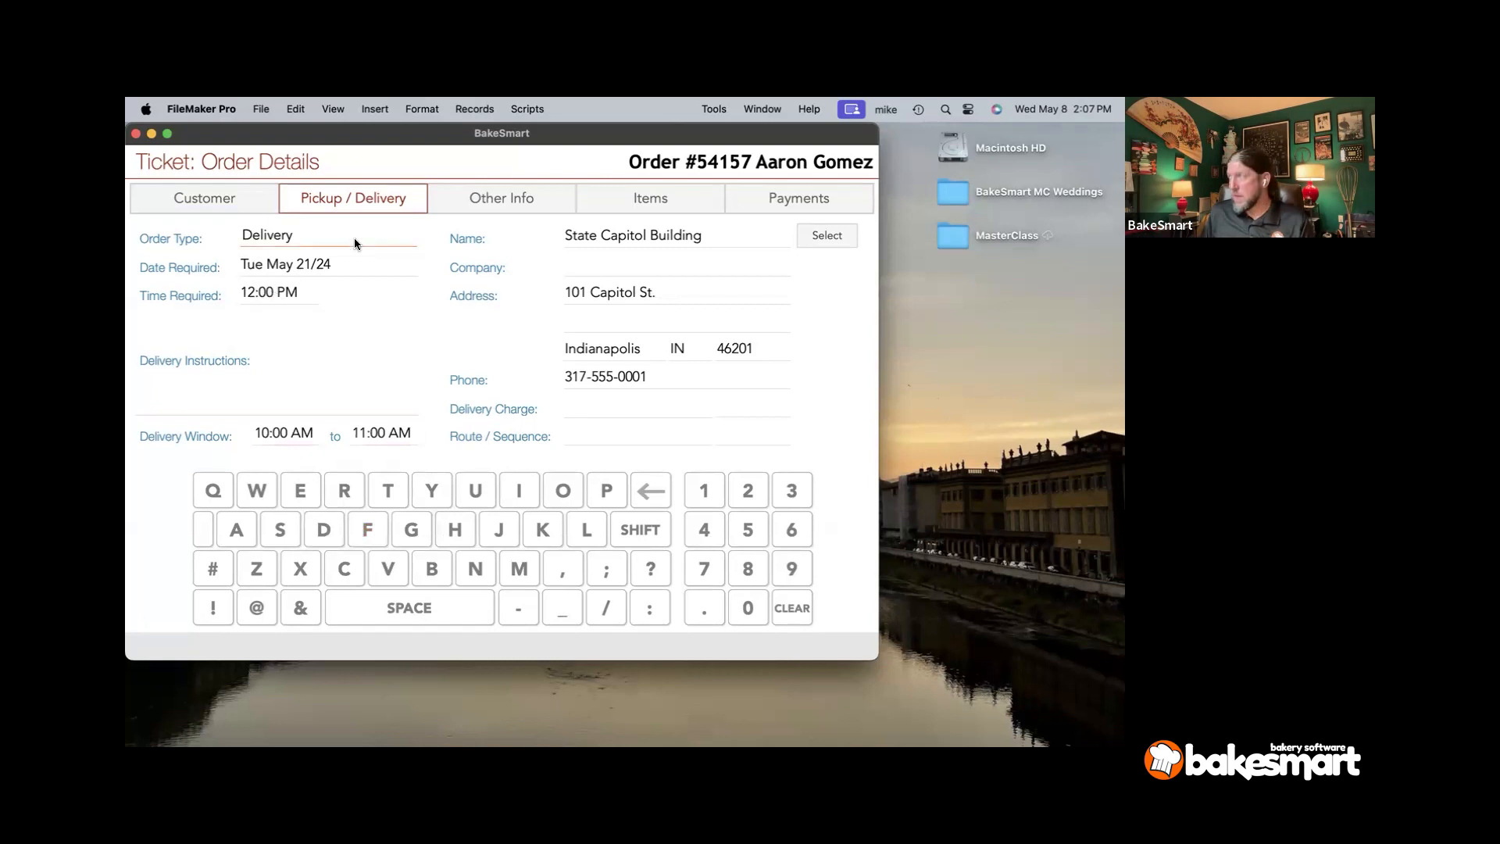
- Mark the order as a Wedding / Special Event with event type Wedding
{"action": "left_click", "coordinate": [472, 191]}
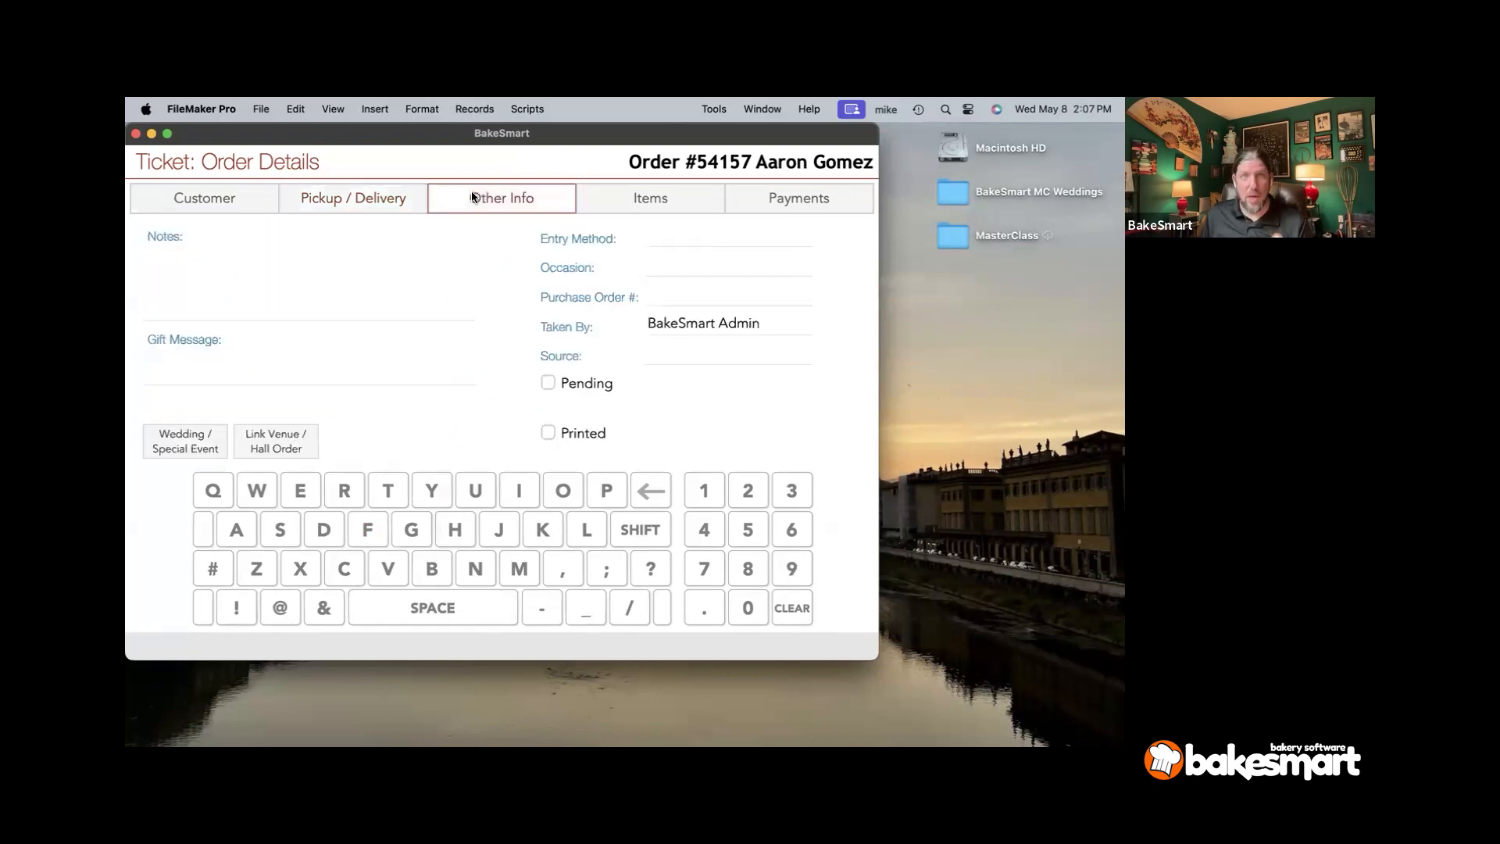
{"action": "left_click", "coordinate": [212, 425]}
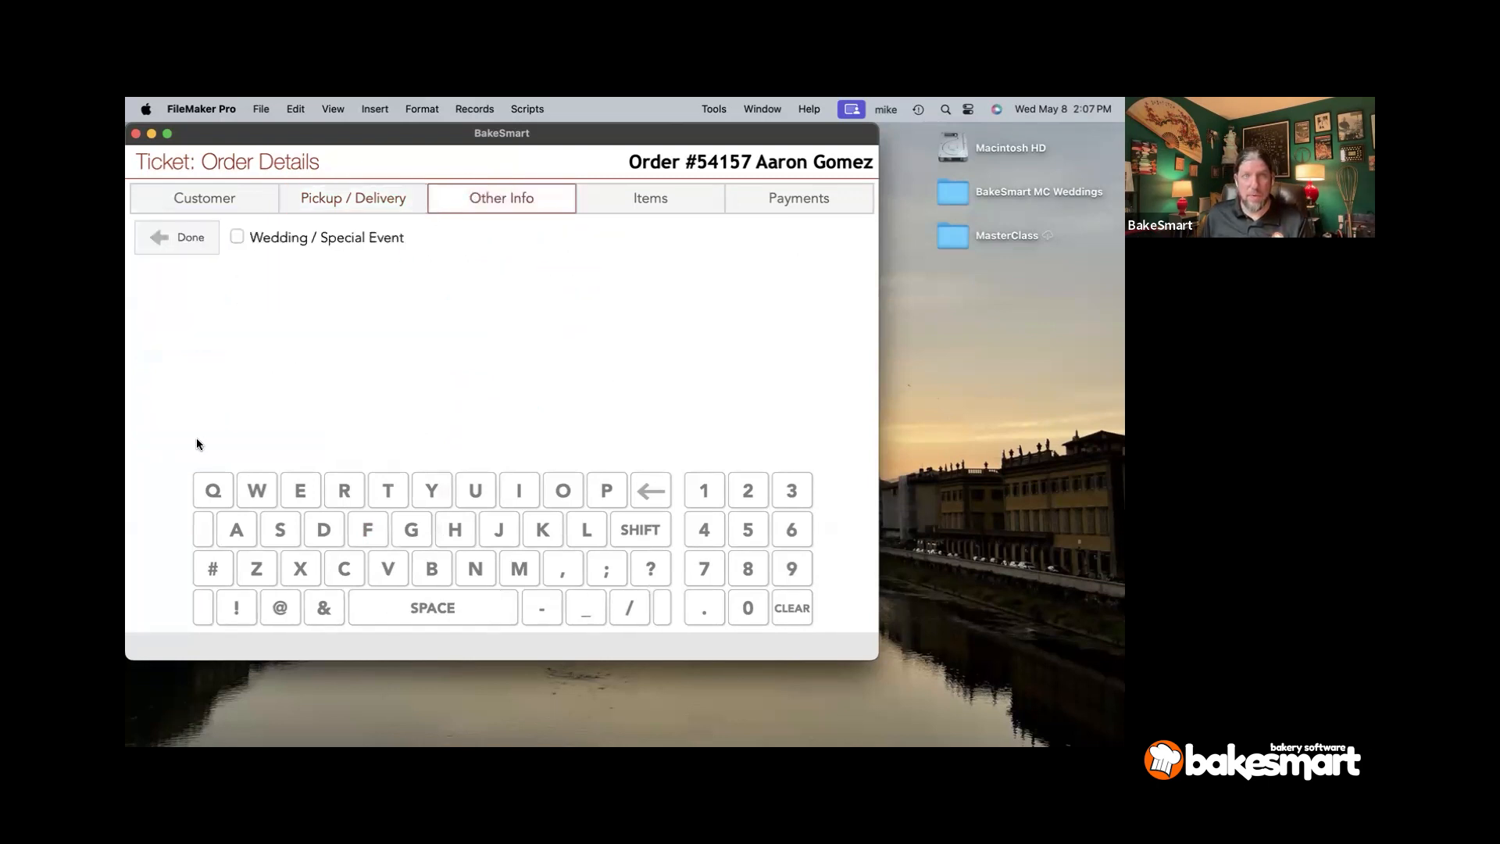
{"action": "left_click", "coordinate": [296, 243]}
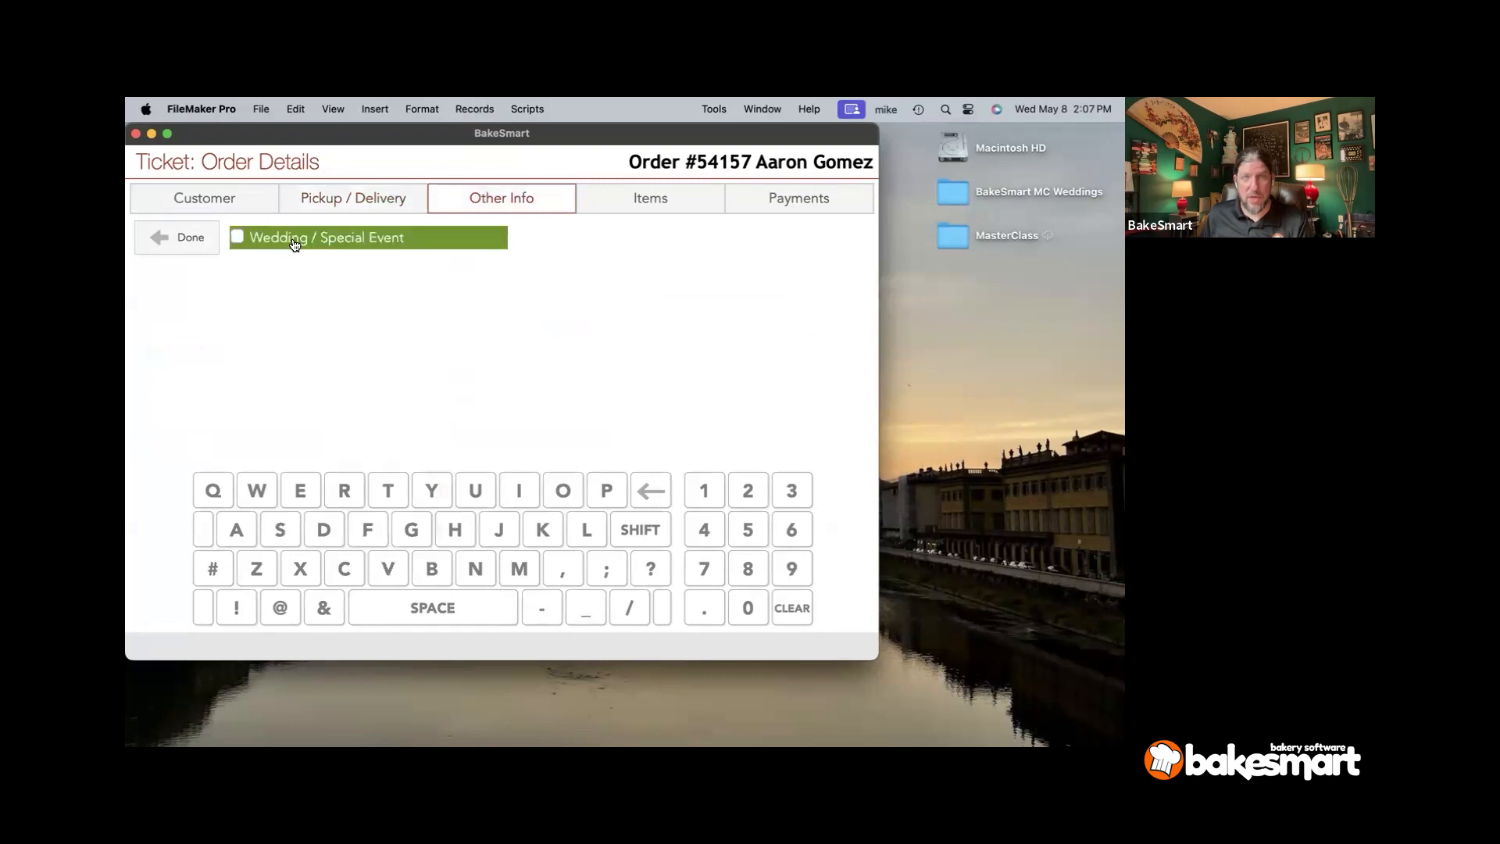
{"action": "left_click", "coordinate": [284, 272]}
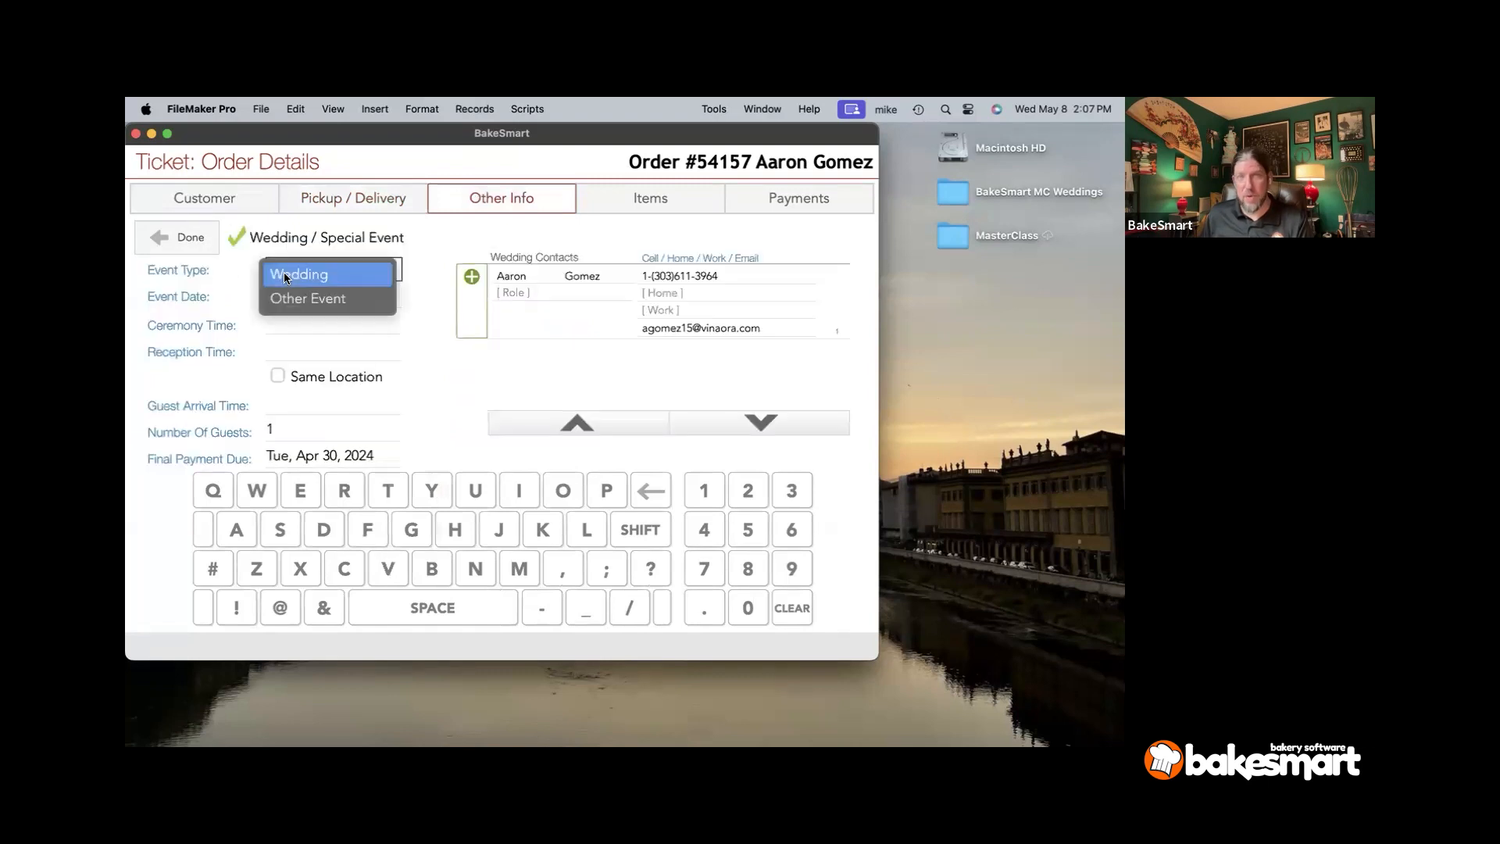
{"action": "left_click", "coordinate": [286, 275]}
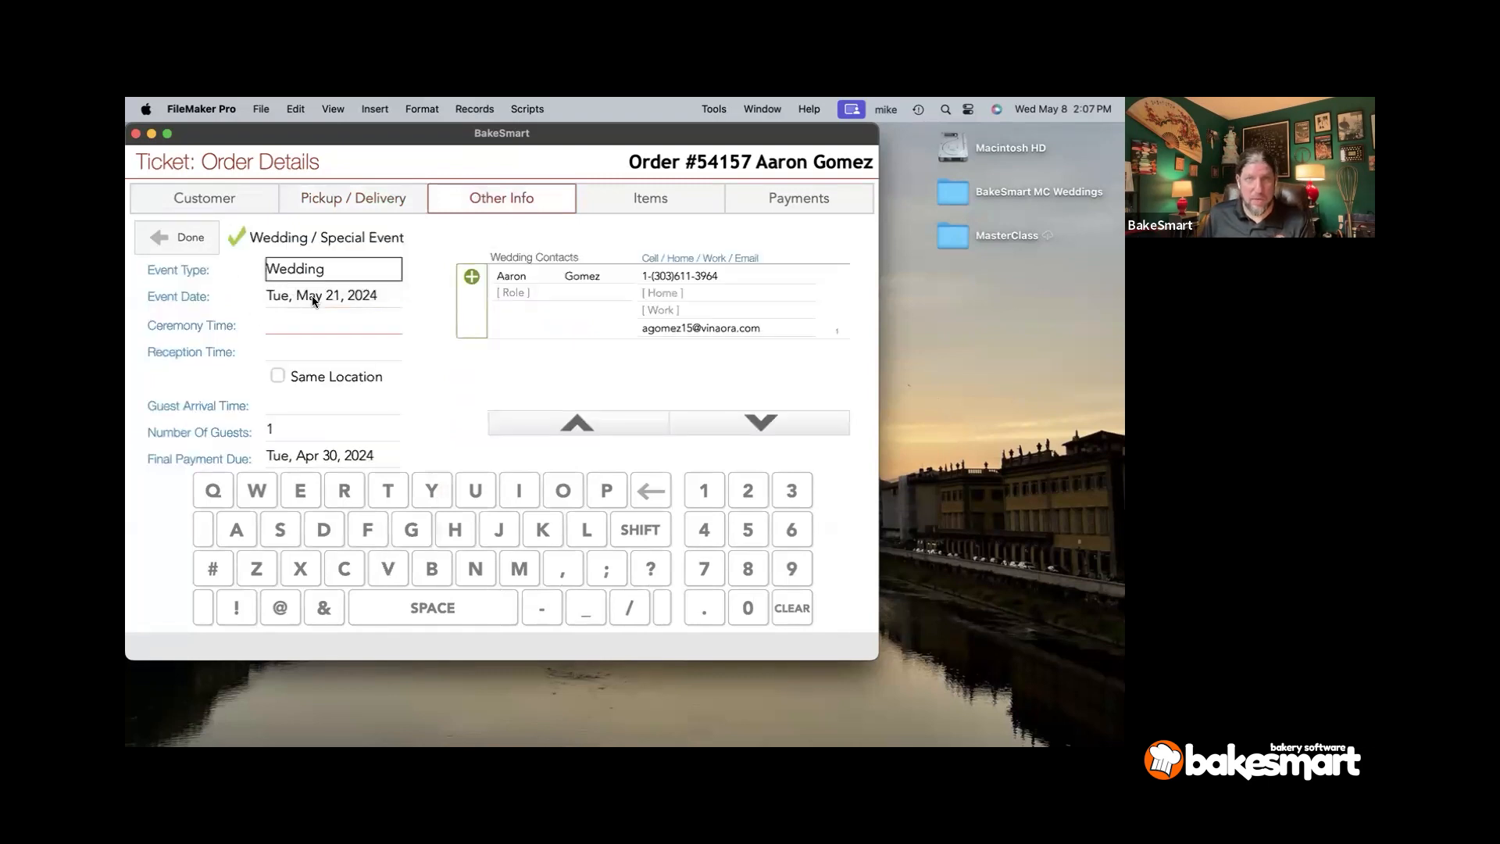
- Enter ceremony 12:34 PM, reception 1:11 PM at the same location, guest arrival 12:00 PM
{"action": "left_click", "coordinate": [356, 322]}
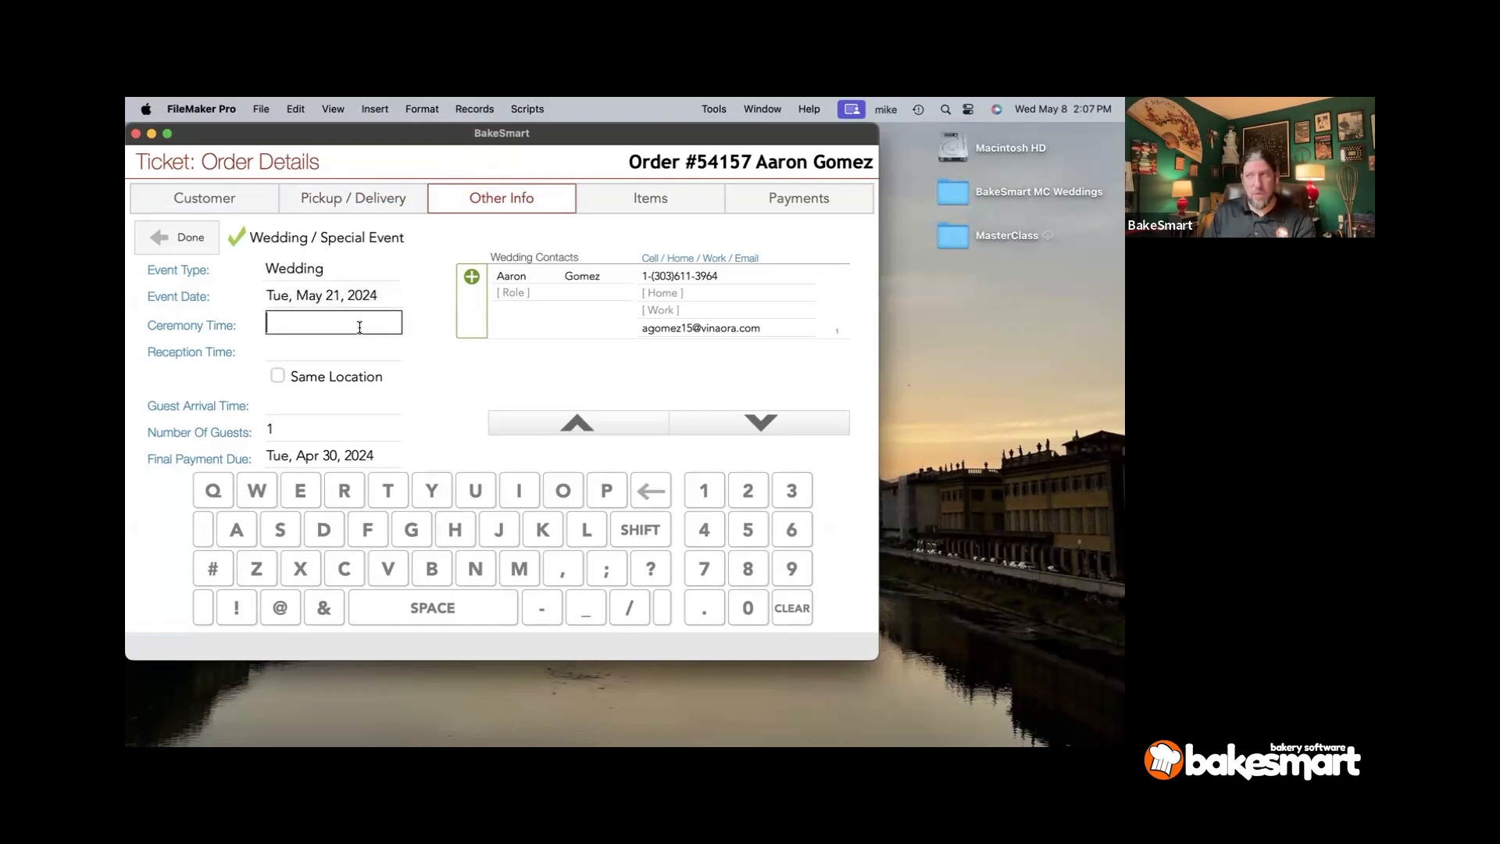
{"action": "type", "text": "12:"}
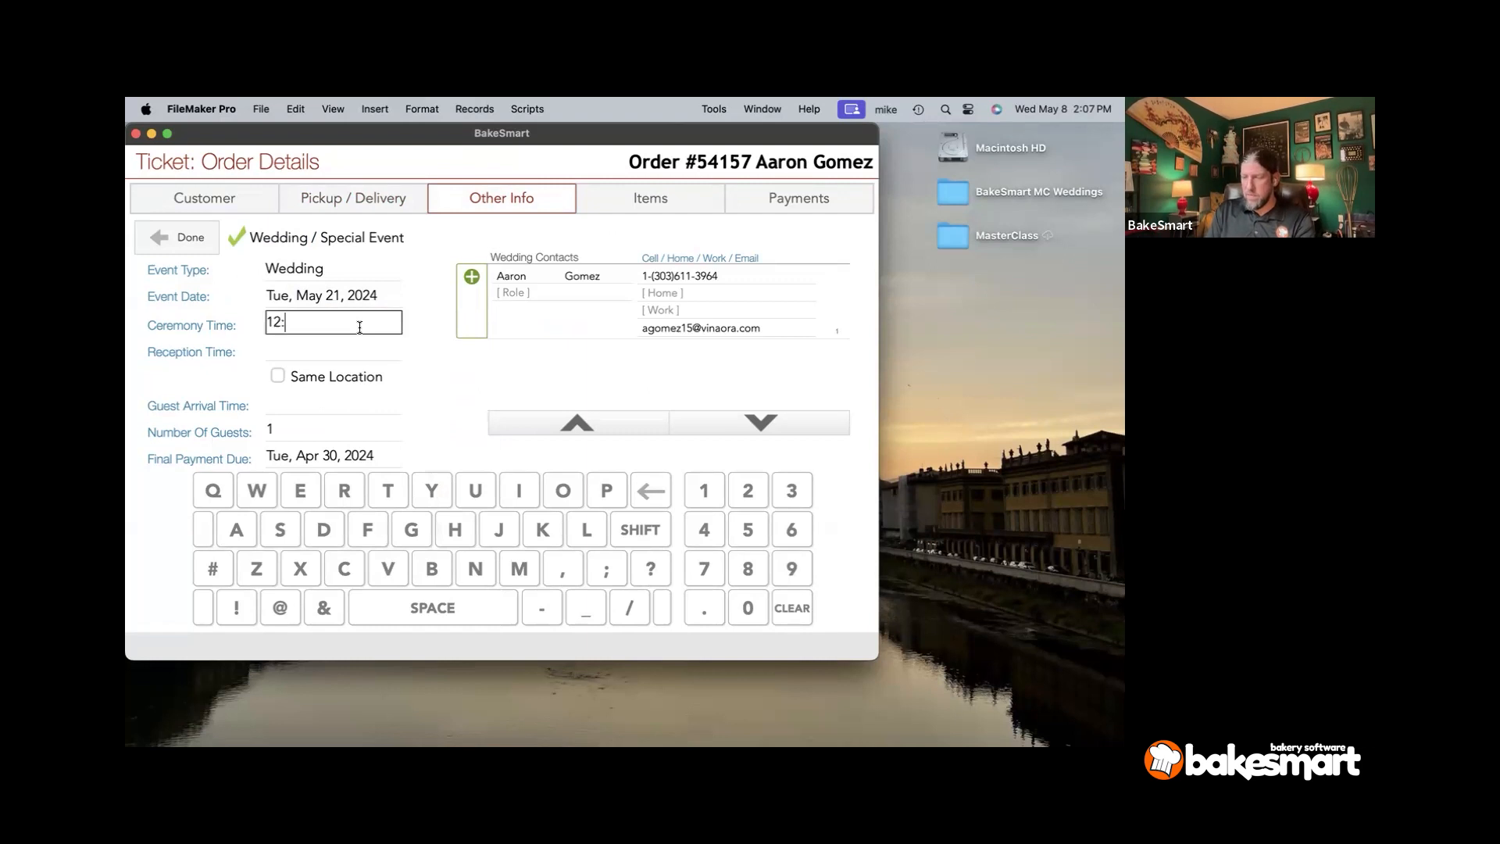
{"action": "type", "text": "34 "}
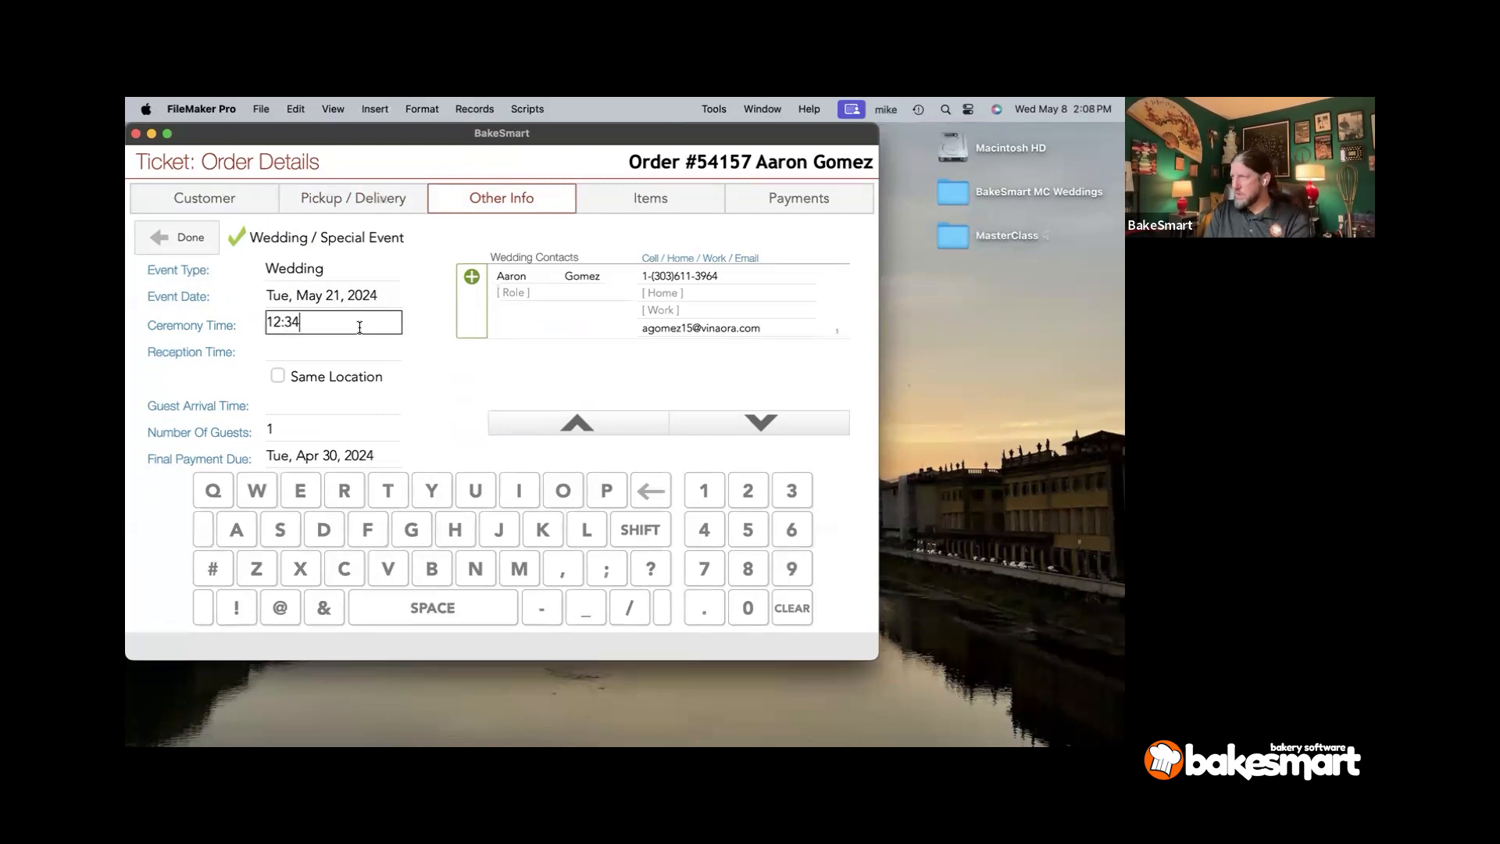
{"action": "type", "text": "PM"}
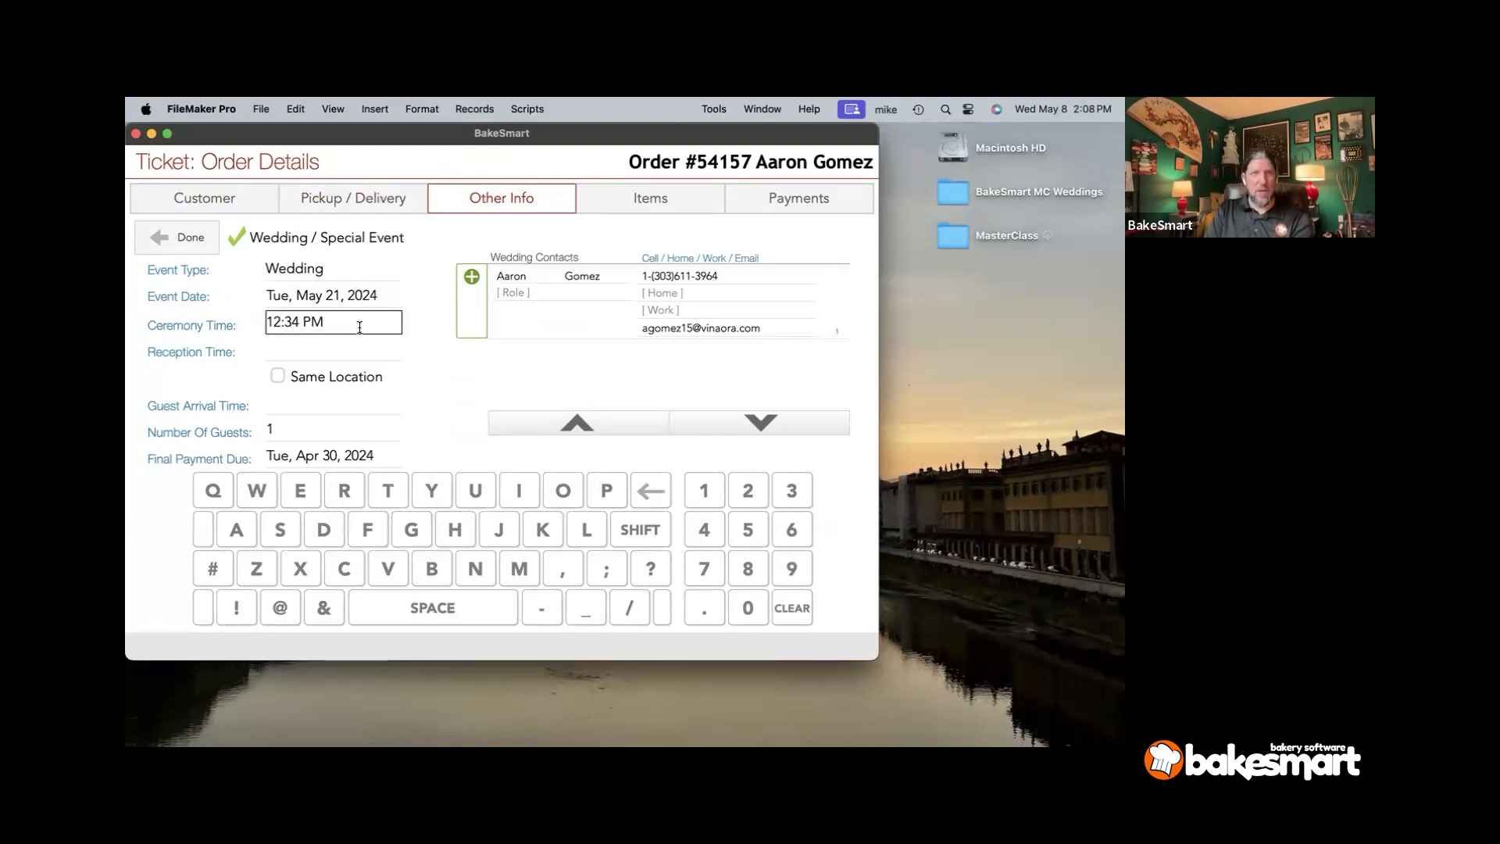
{"action": "key", "text": "Tab"}
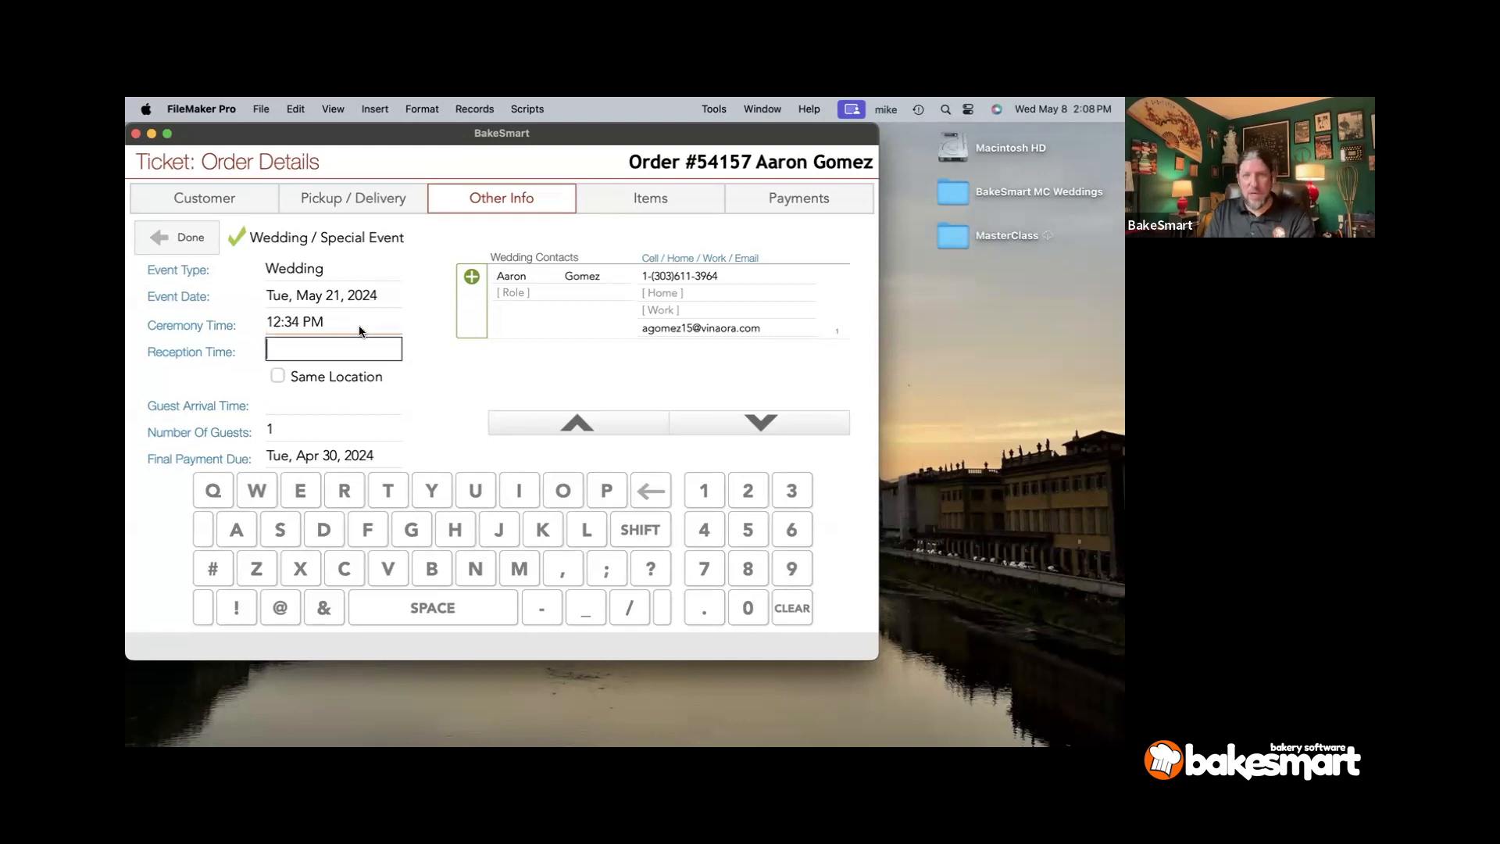
{"action": "type", "text": "1:"}
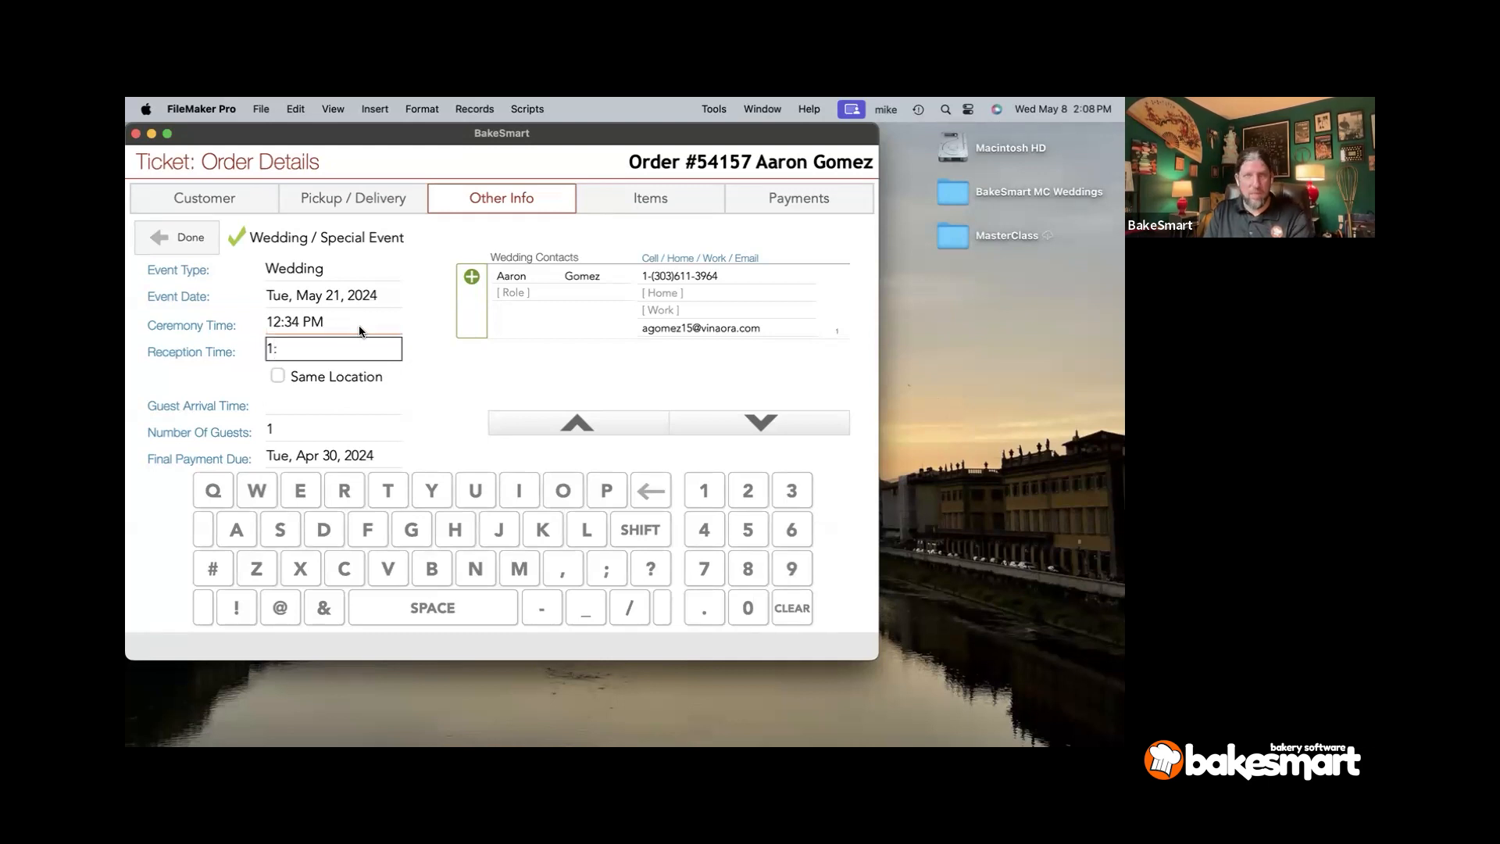
{"action": "type", "text": "11 PM"}
{"action": "key", "text": "Tab"}
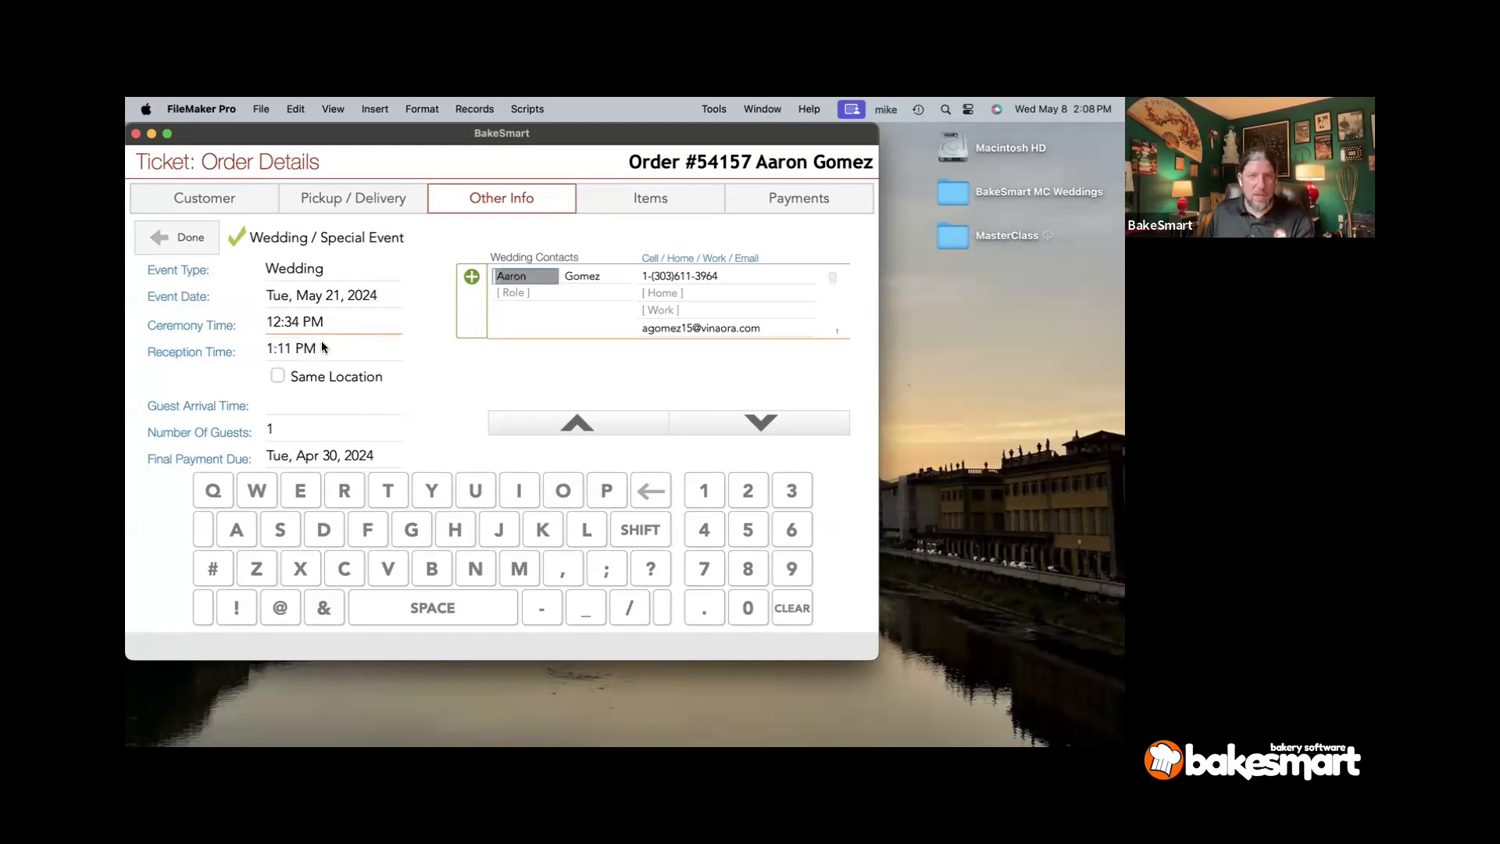
{"action": "left_click", "coordinate": [352, 376]}
{"action": "left_click", "coordinate": [315, 404]}
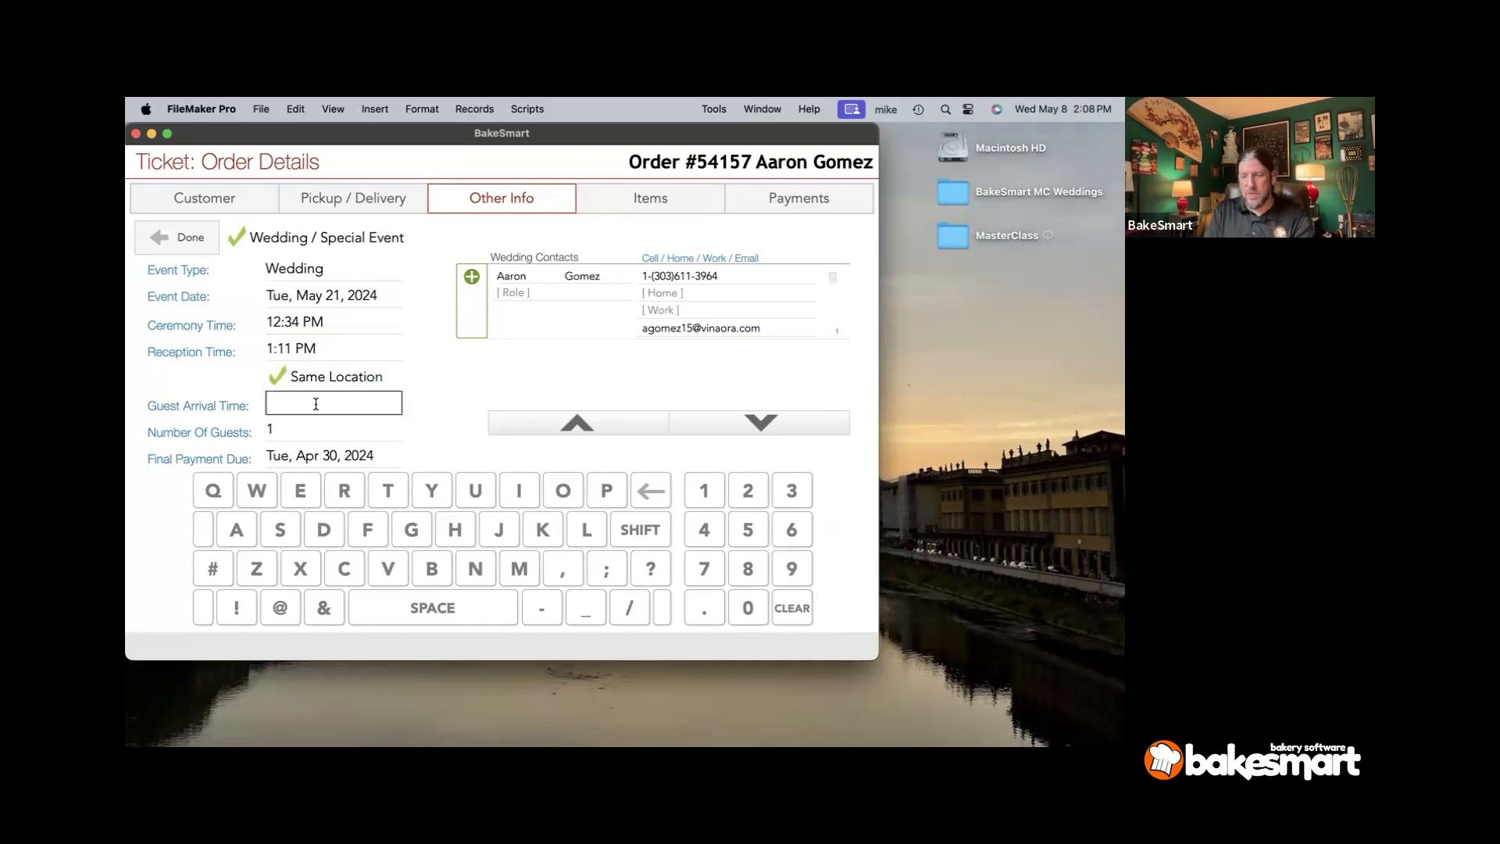
{"action": "type", "text": "12:00 PM"}
{"action": "key", "text": "Tab"}
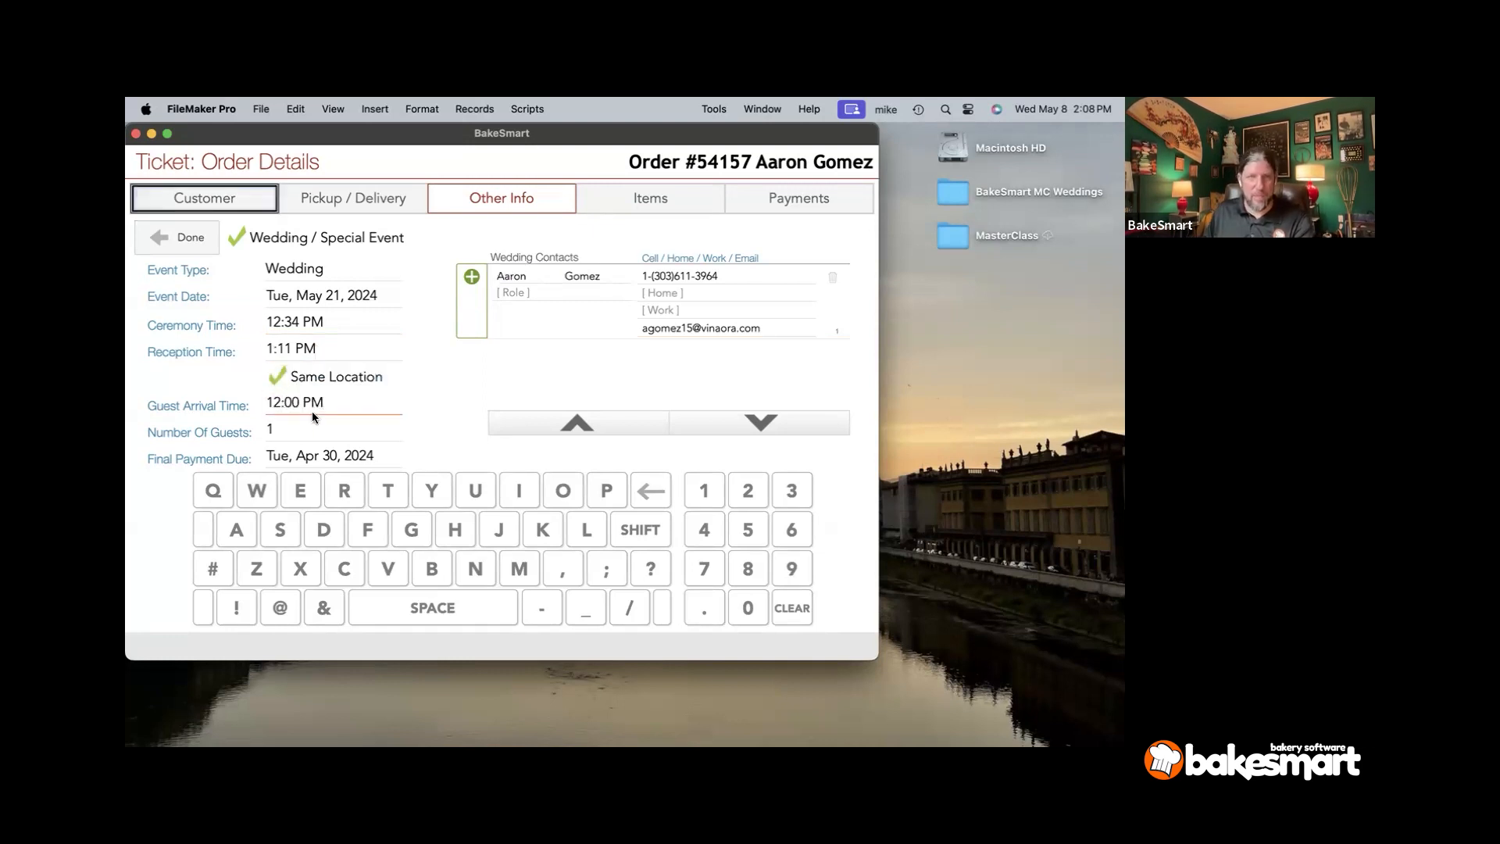
- Set the number of guests to 100 and check the final payment due date
{"action": "left_click", "coordinate": [302, 422]}
{"action": "type", "text": "100"}
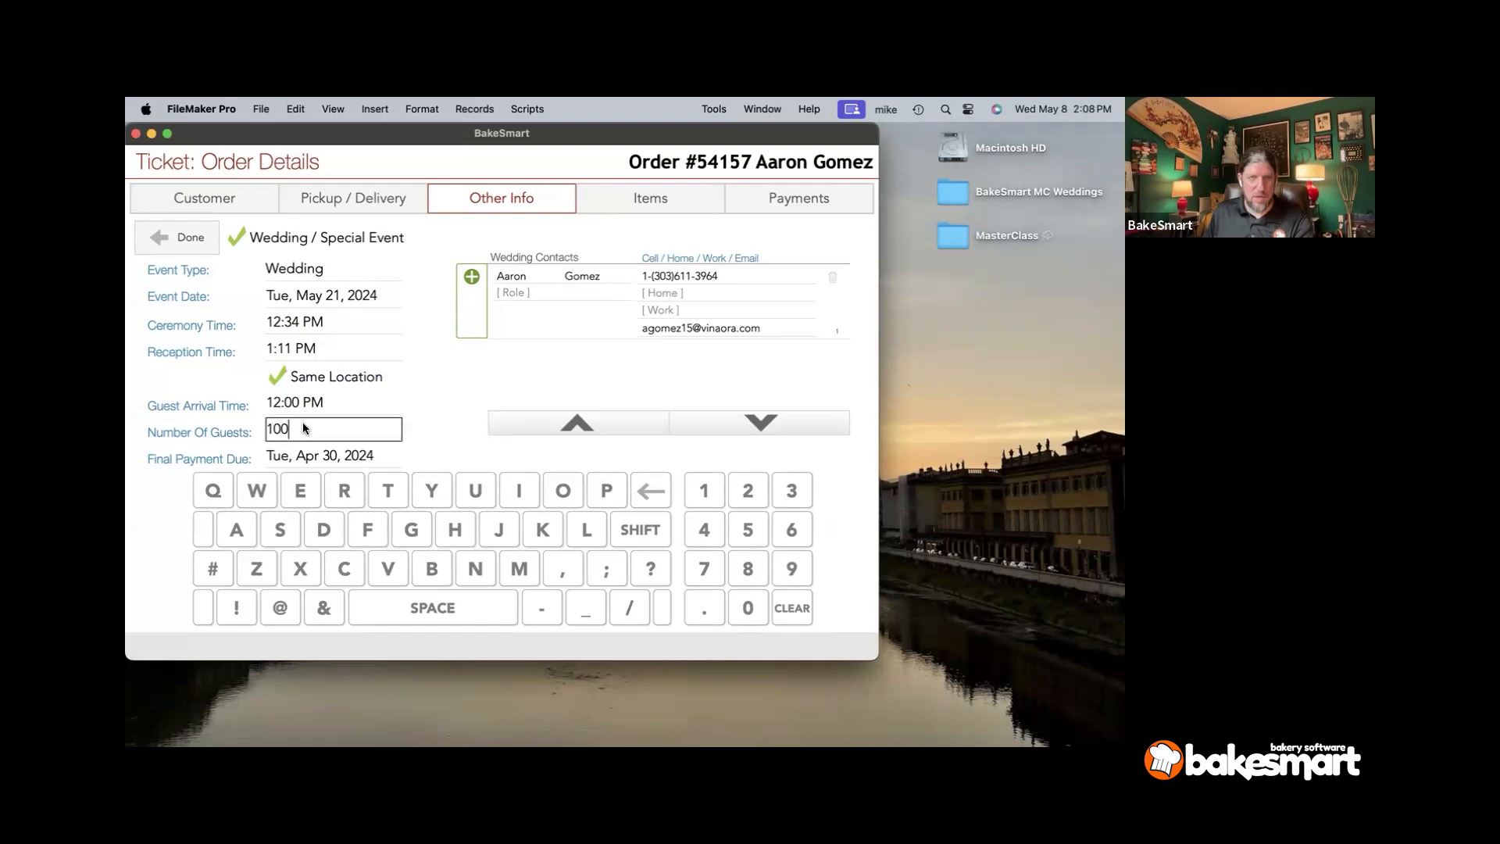
{"action": "left_click", "coordinate": [434, 398]}
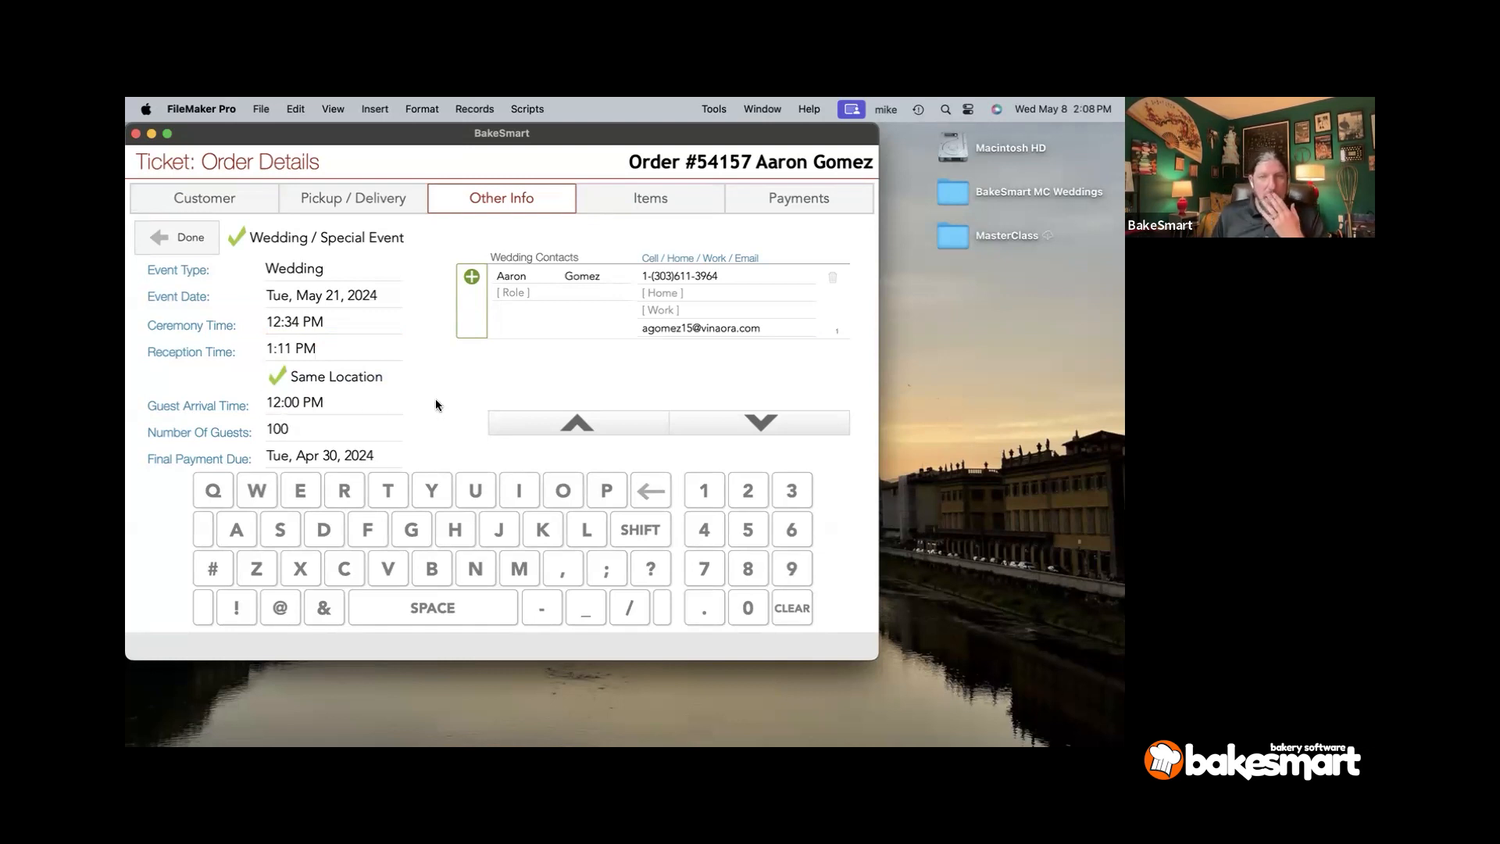
{"action": "left_click", "coordinate": [367, 457]}
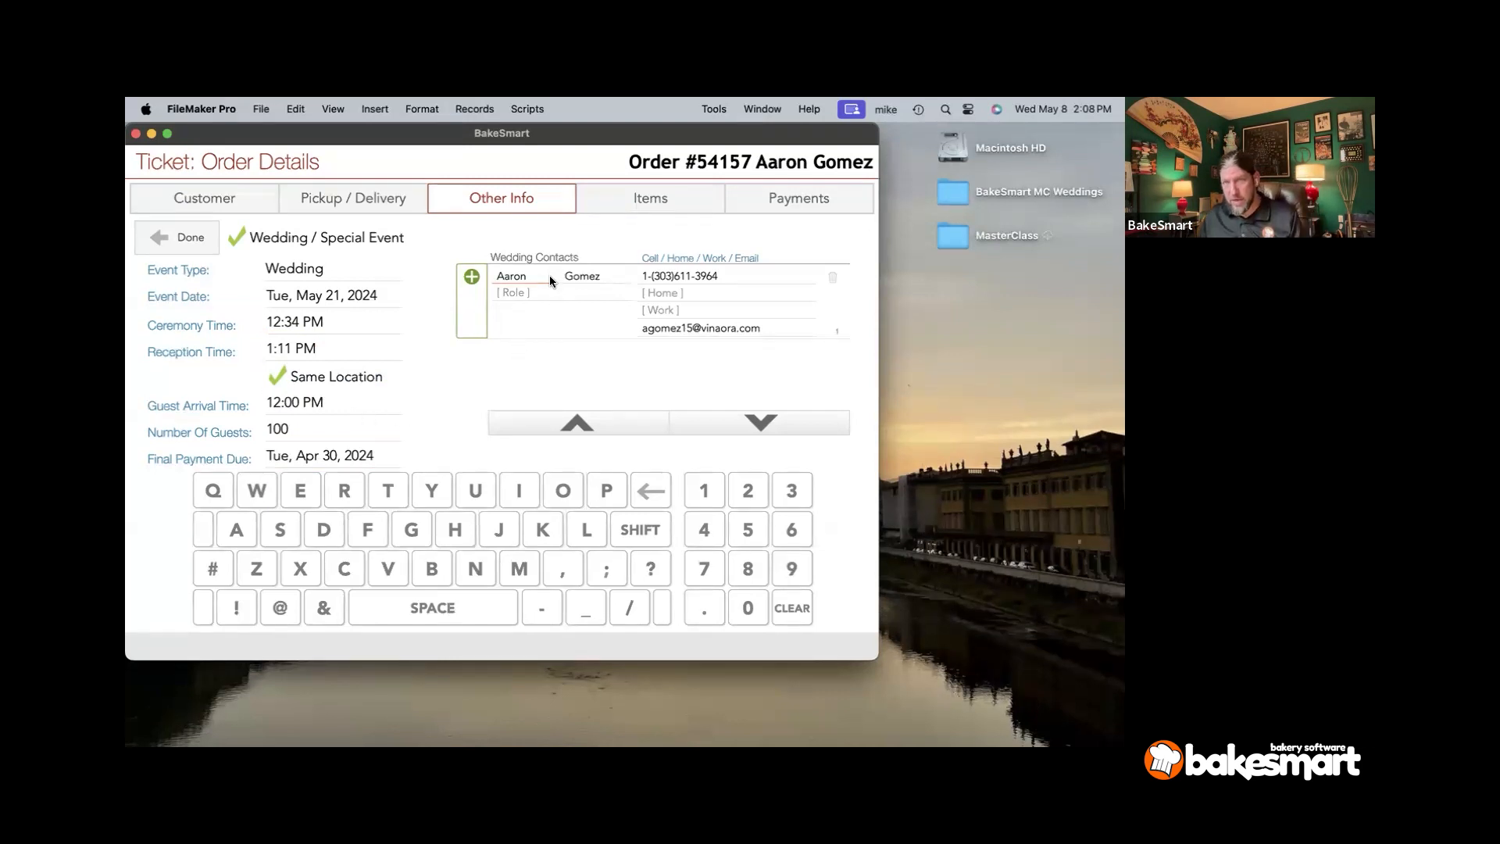
- Add an existing contact found by search to the wedding contacts as the Florist
{"action": "left_click", "coordinate": [471, 276]}
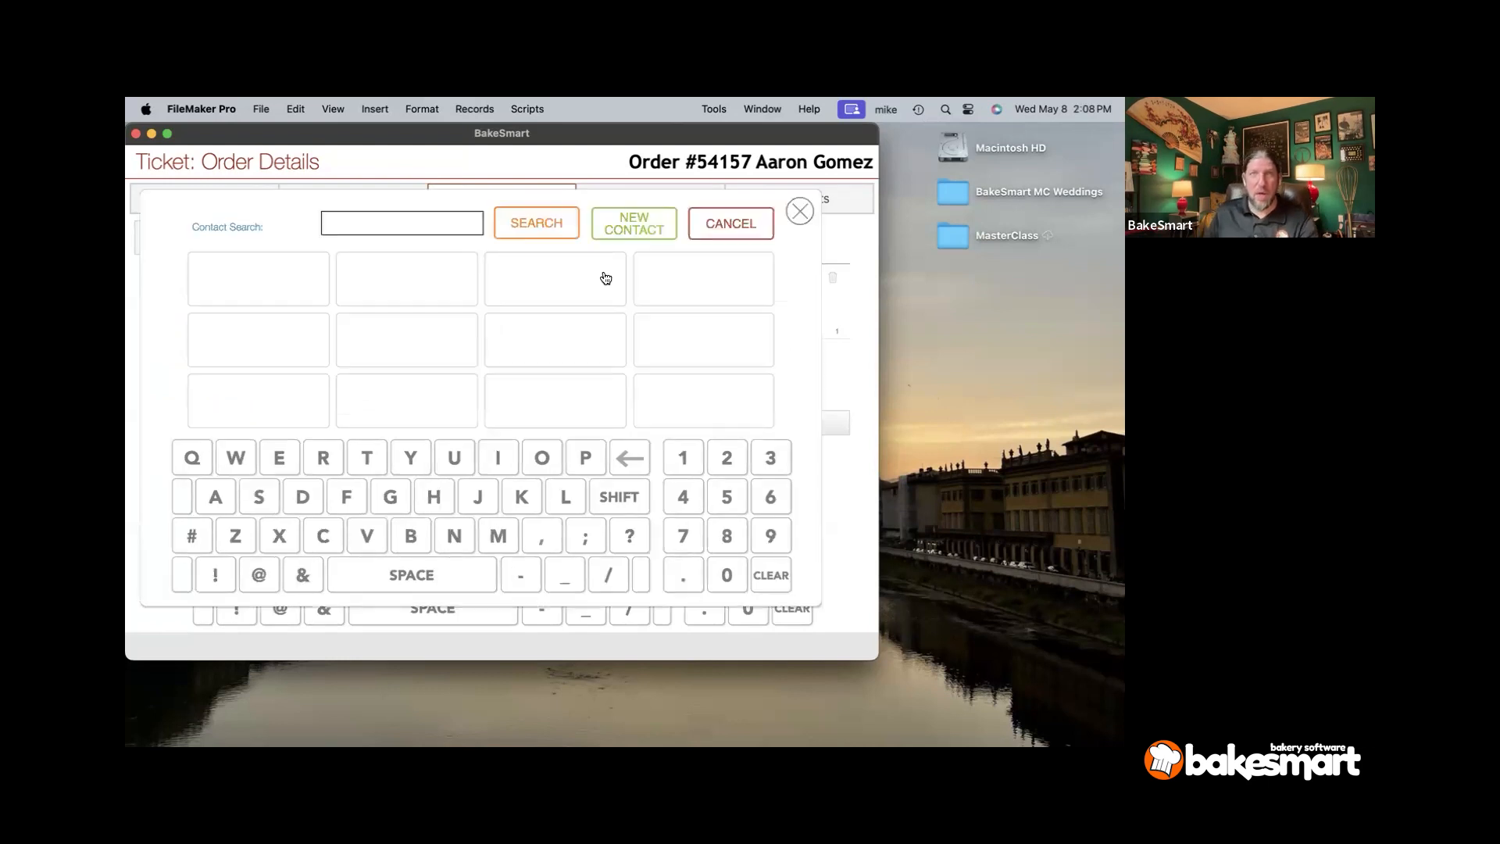
{"action": "type", "text": "Rose"}
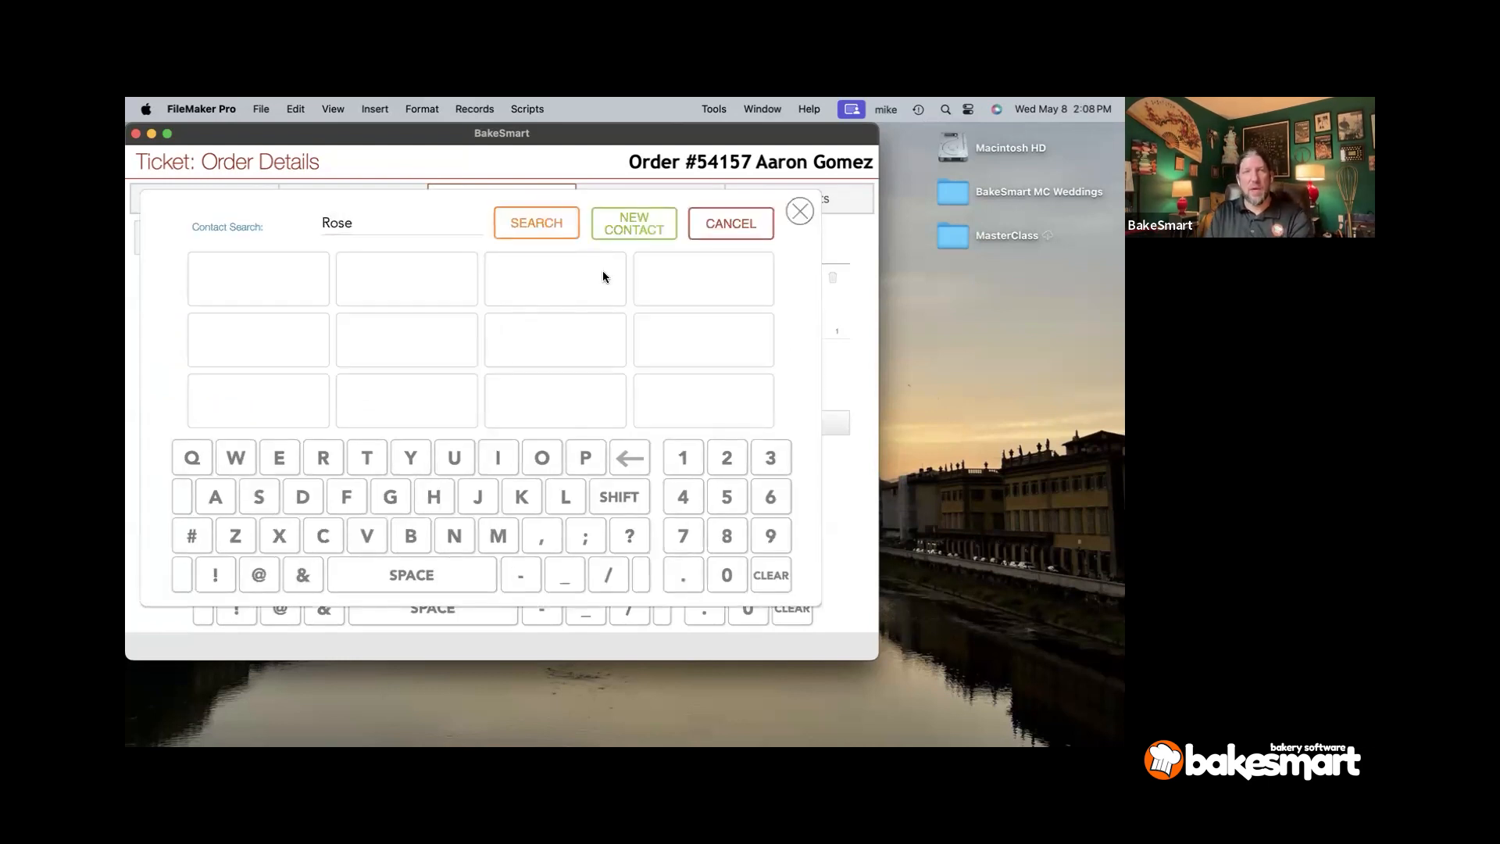
{"action": "left_click", "coordinate": [544, 223]}
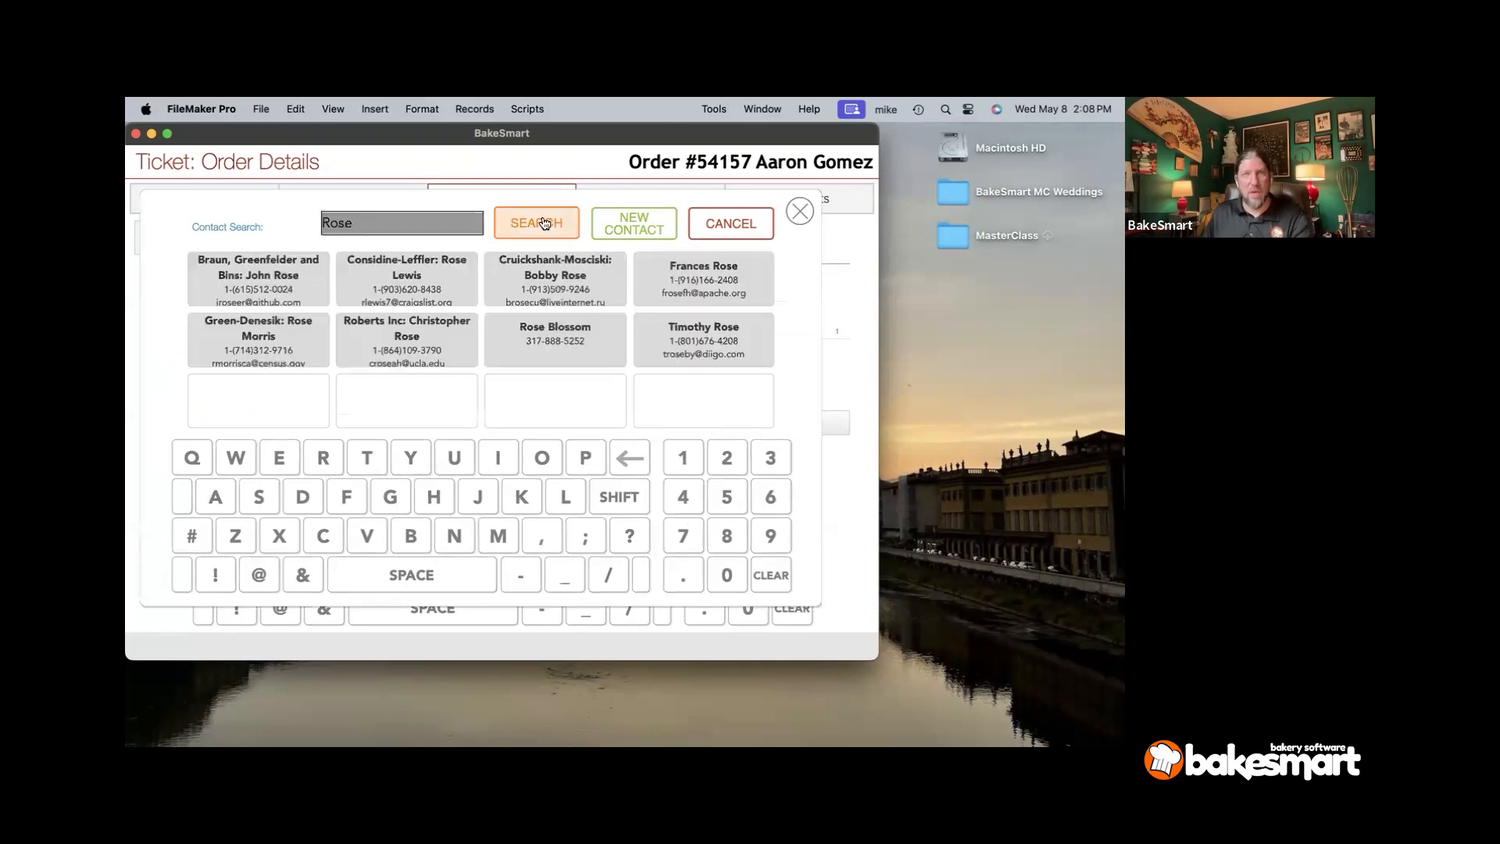
{"action": "left_click", "coordinate": [539, 361]}
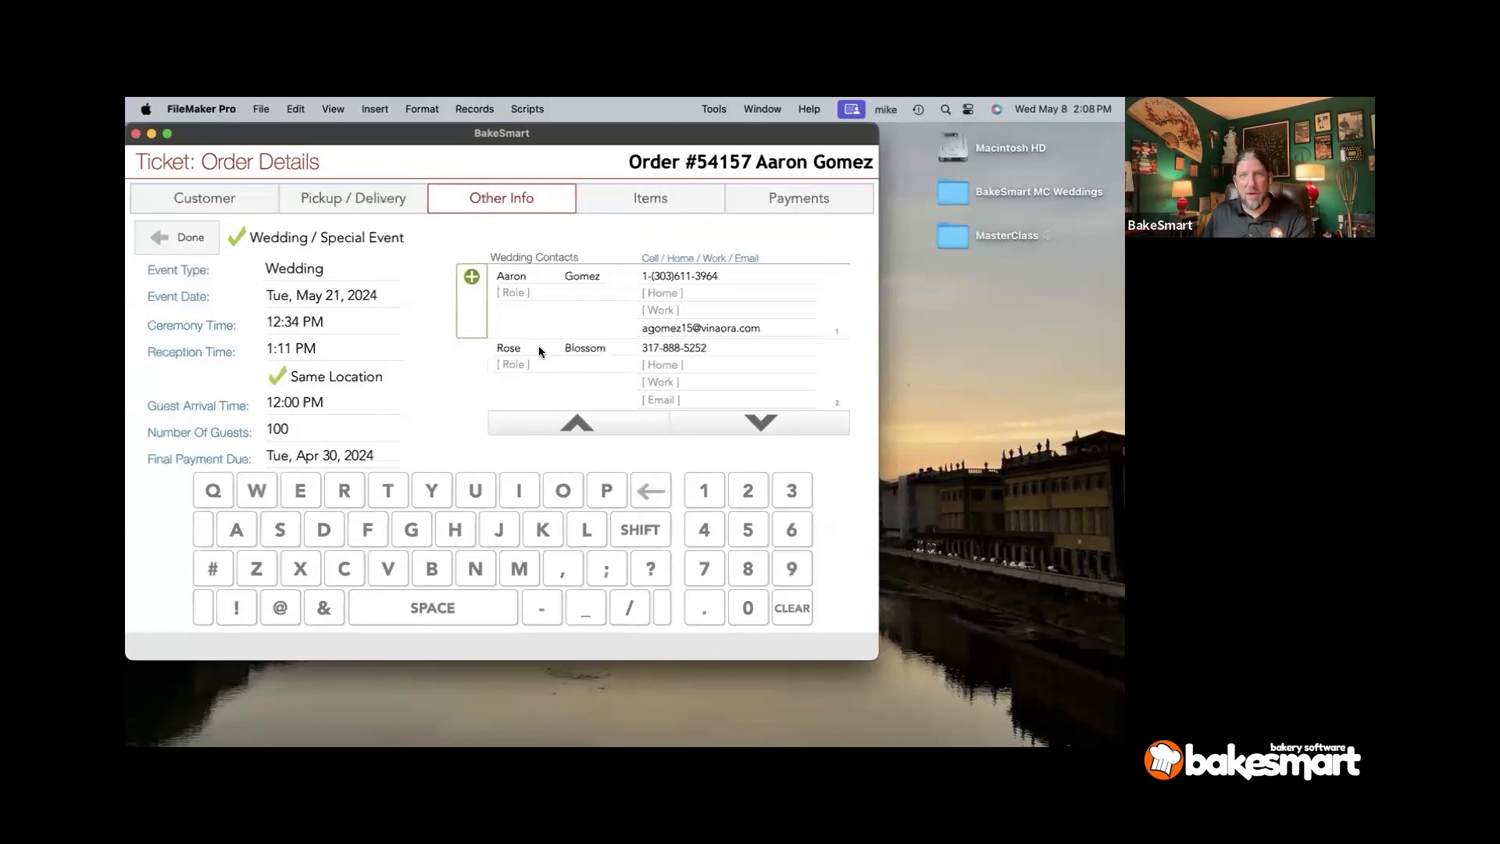
{"action": "left_click", "coordinate": [530, 364]}
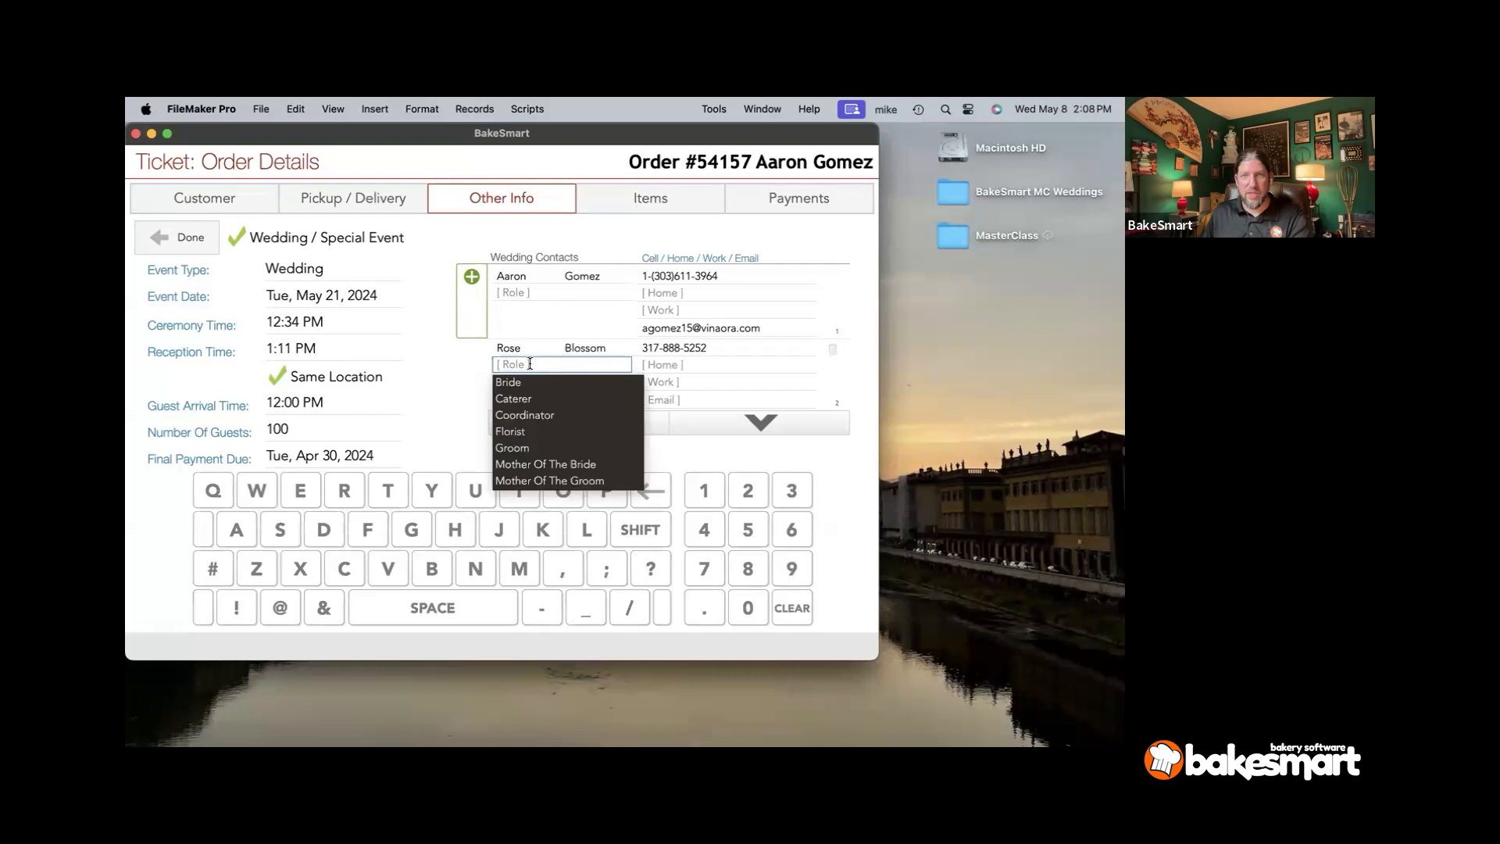
{"action": "left_click", "coordinate": [514, 430]}
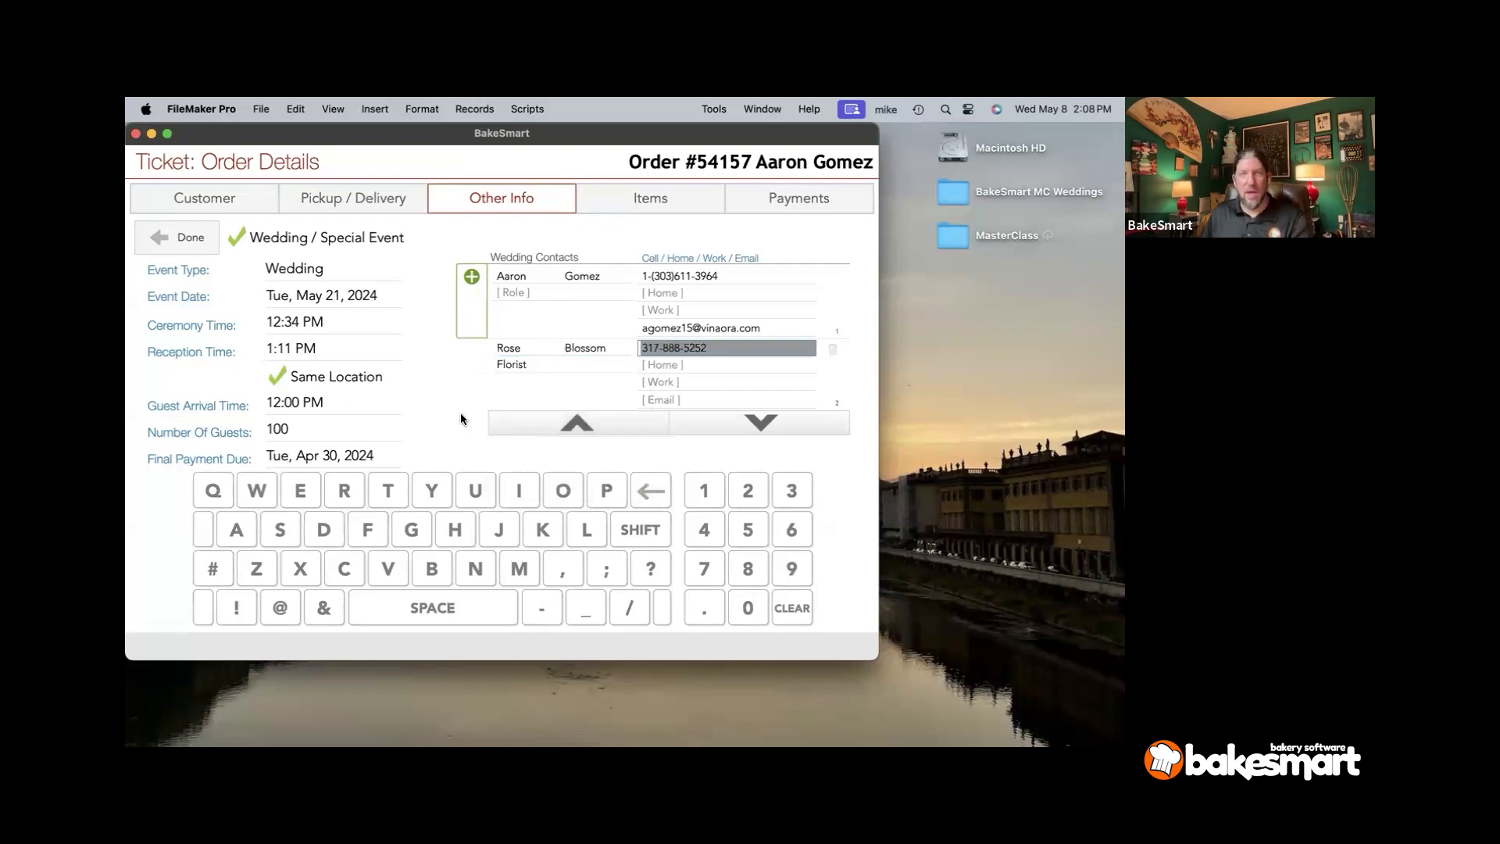
{"action": "left_click", "coordinate": [461, 416]}
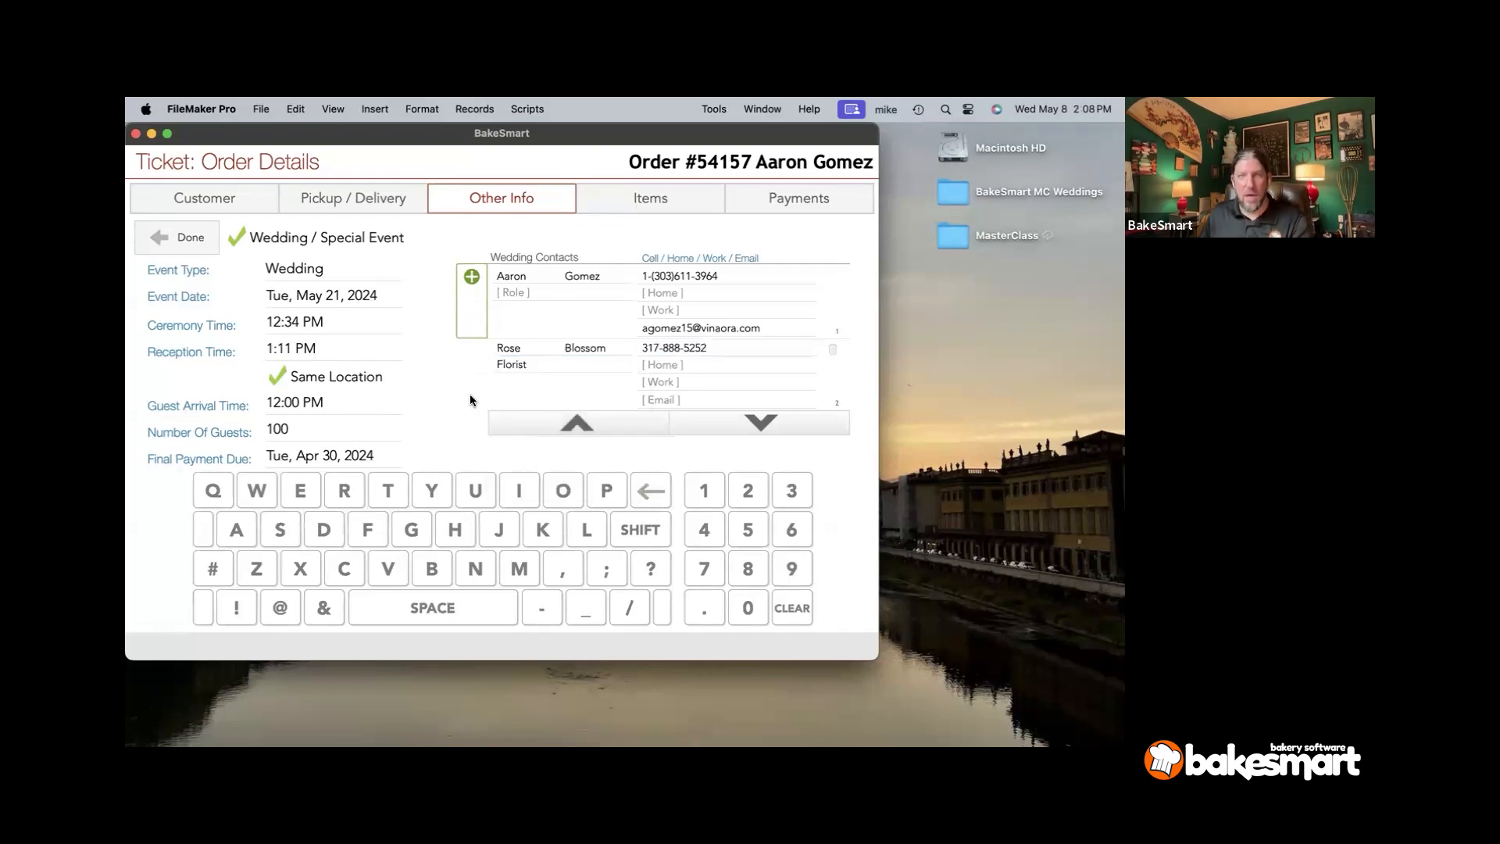
- Open another contact search and cancel it without adding anyone
{"action": "left_click", "coordinate": [479, 328]}
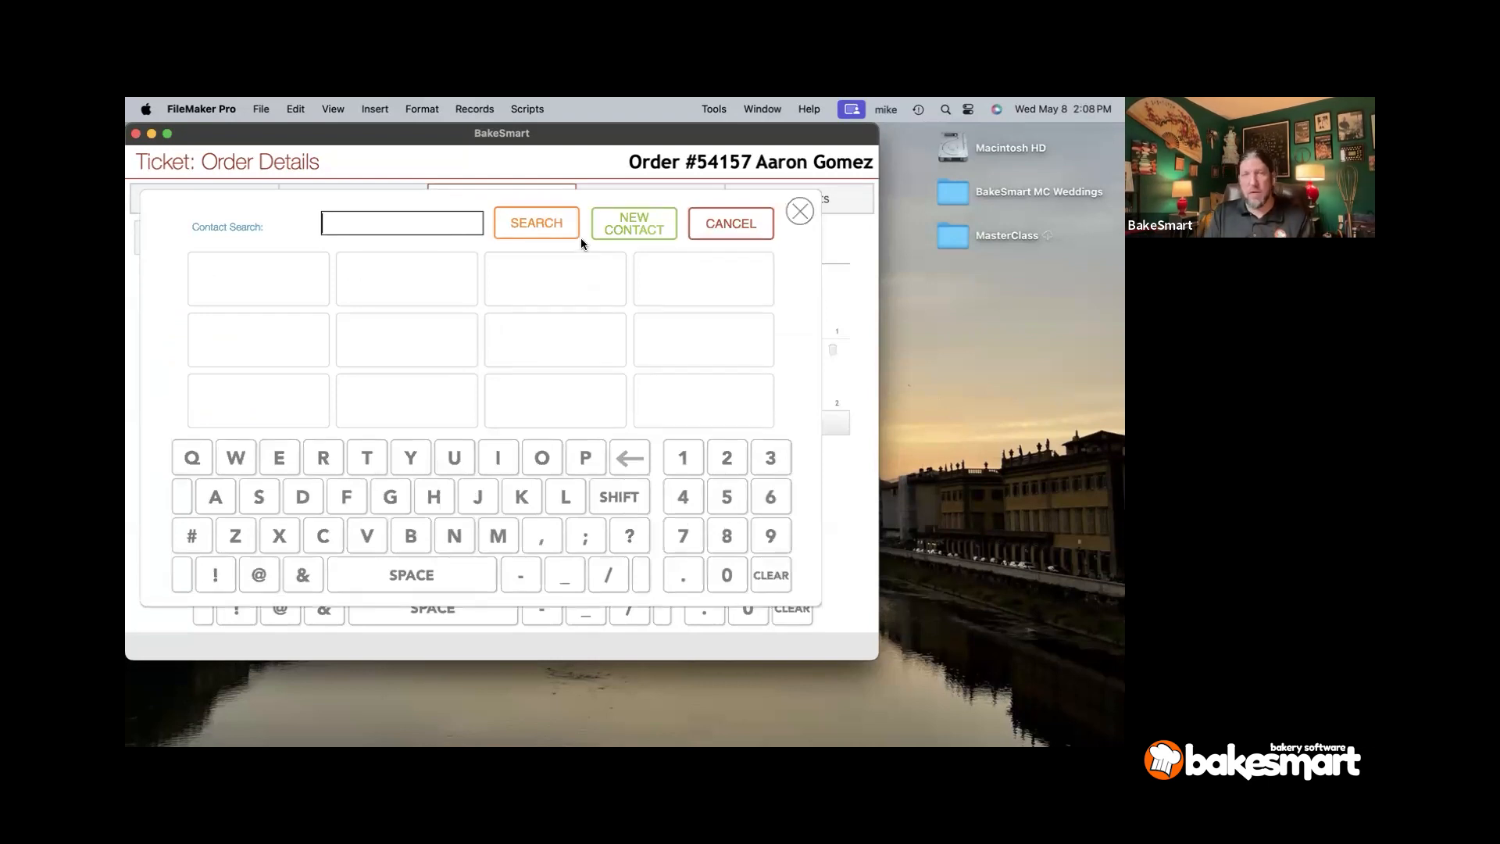
{"action": "left_click", "coordinate": [792, 213]}
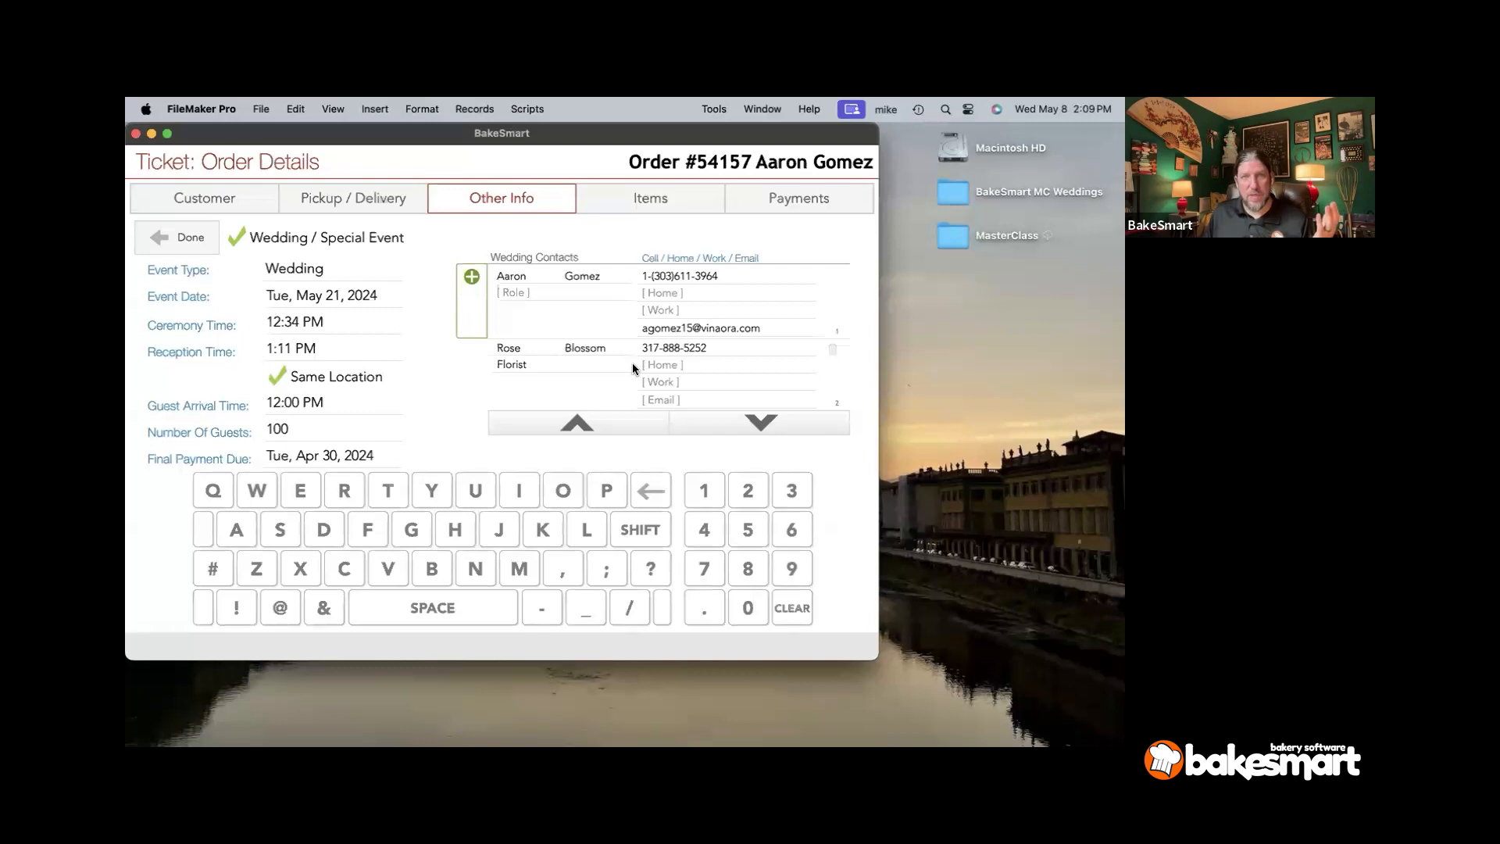
{"action": "left_click", "coordinate": [649, 204]}
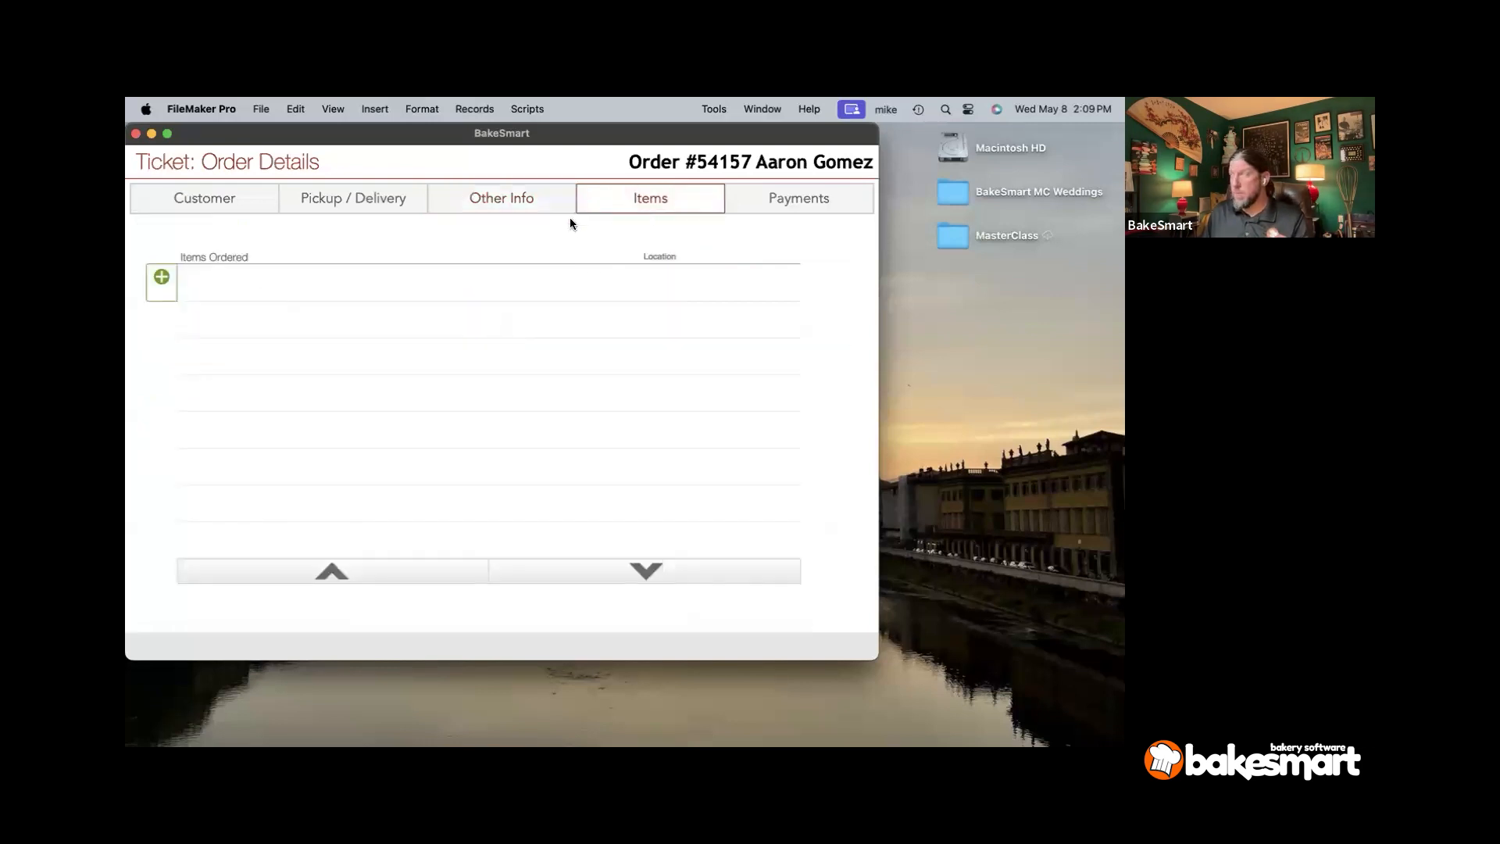
- Delete the placeholder tiered cake item from the order
{"action": "left_click", "coordinate": [161, 280]}
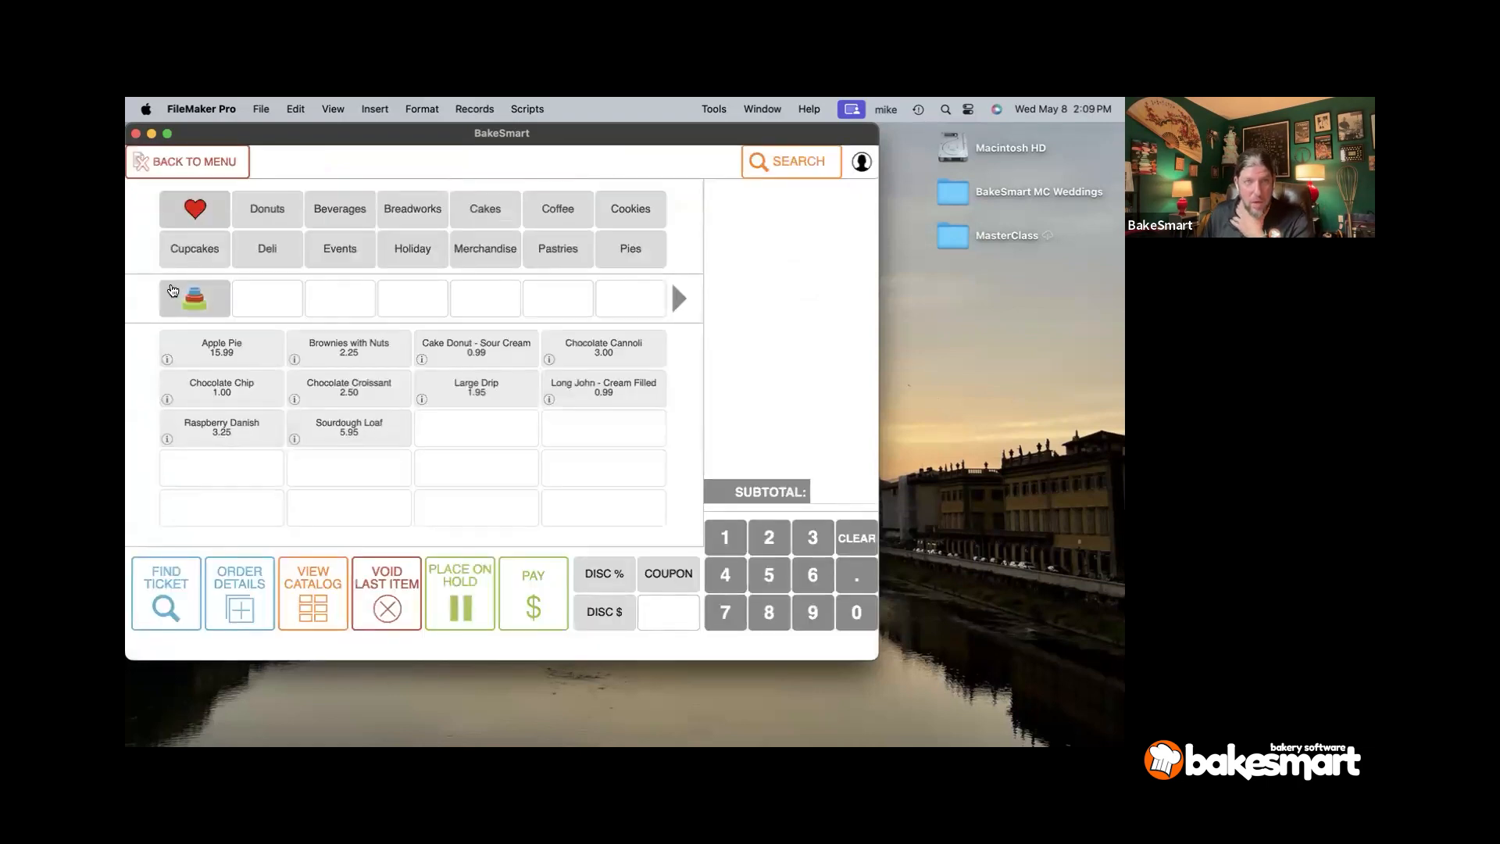
{"action": "left_click", "coordinate": [173, 290]}
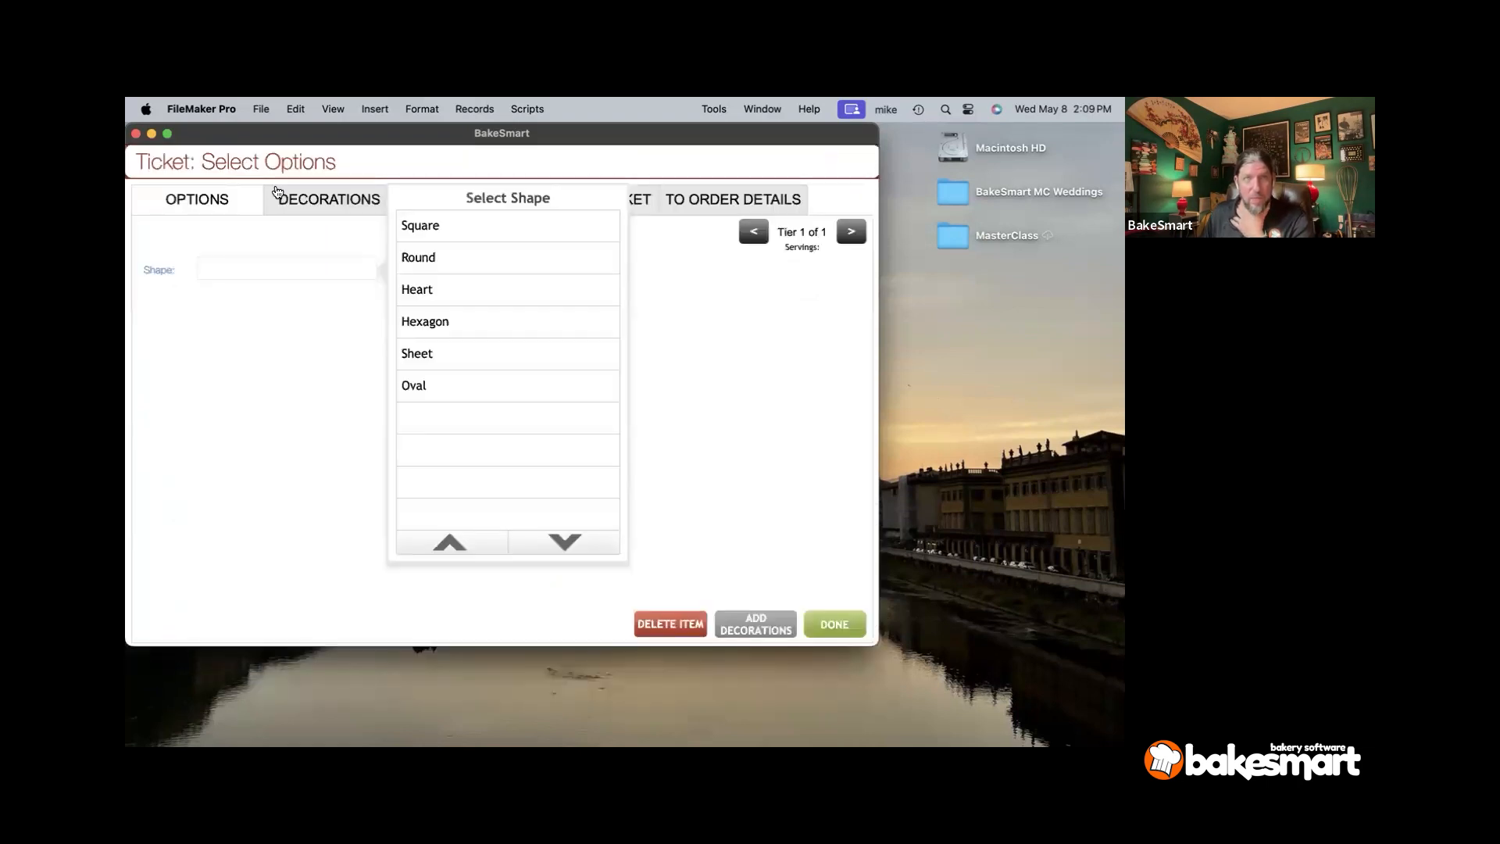
{"action": "left_click", "coordinate": [683, 625]}
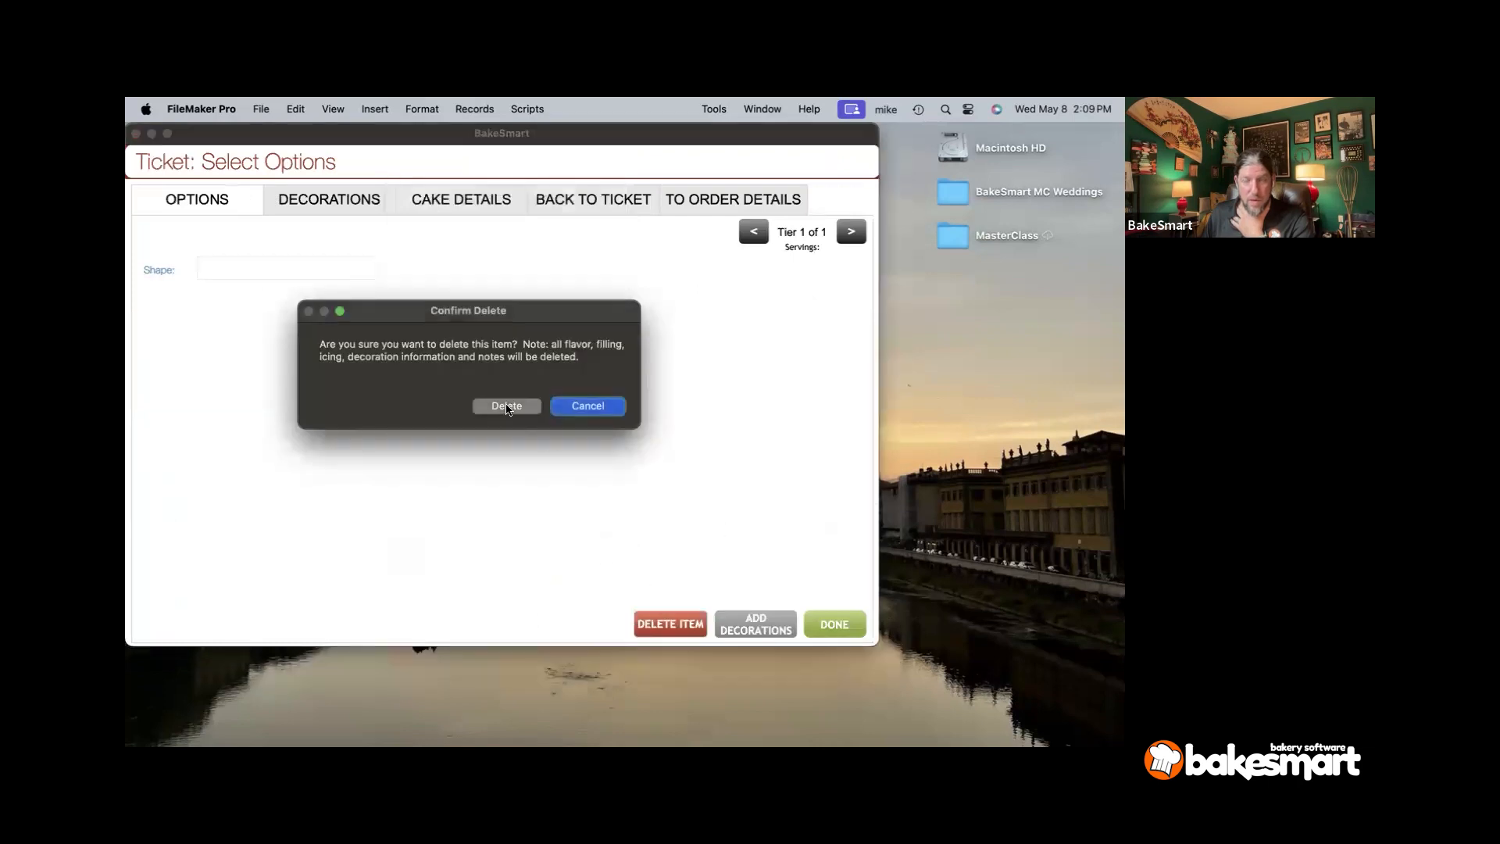
{"action": "left_click", "coordinate": [506, 407]}
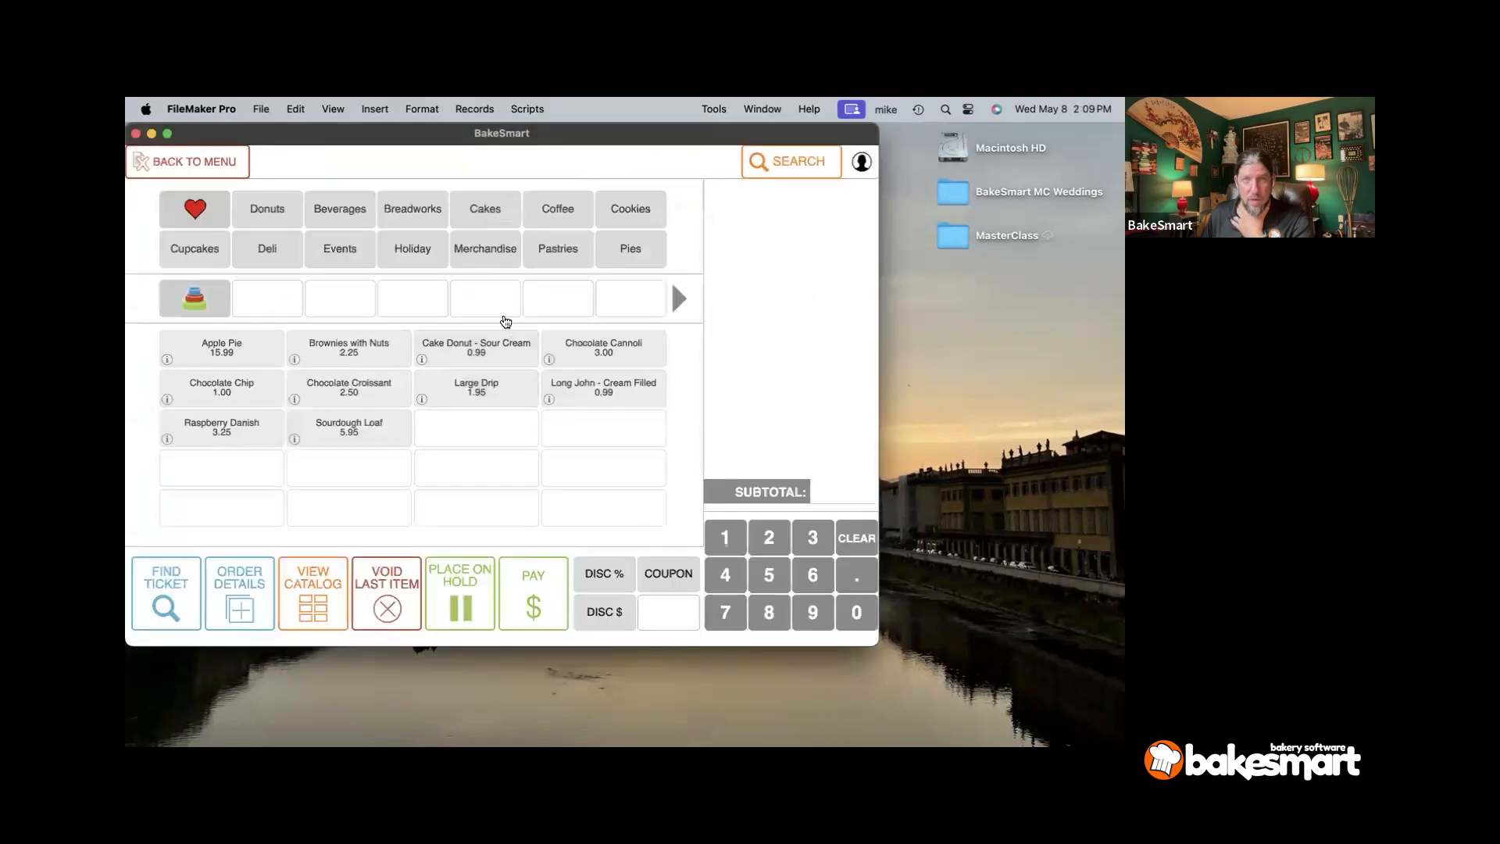
- Add a Custom Wedding Cake from Cakes and enter its price of 750.00
{"action": "left_click", "coordinate": [504, 231]}
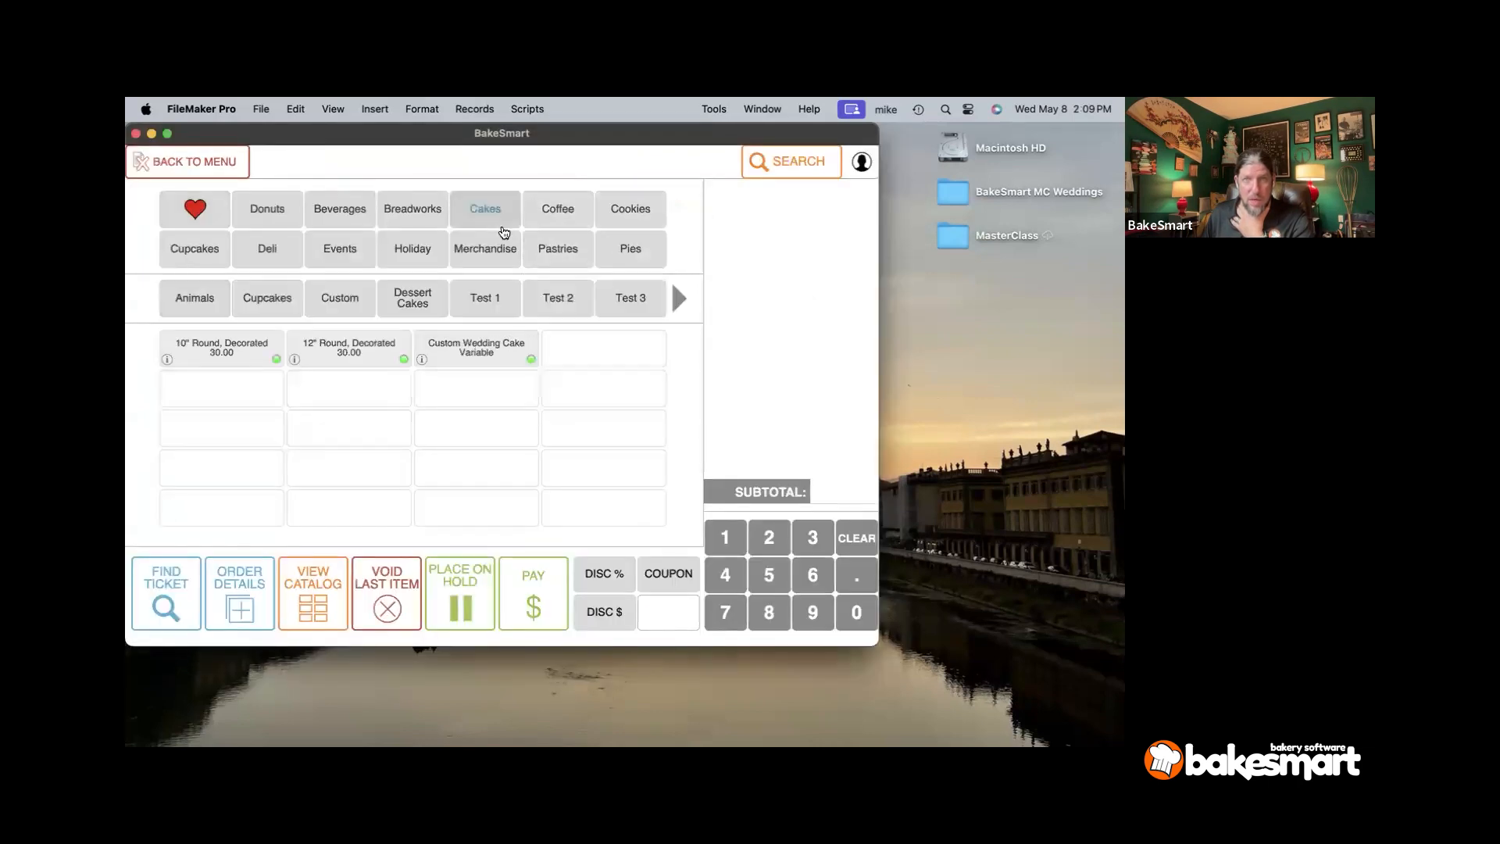
{"action": "left_click", "coordinate": [477, 349]}
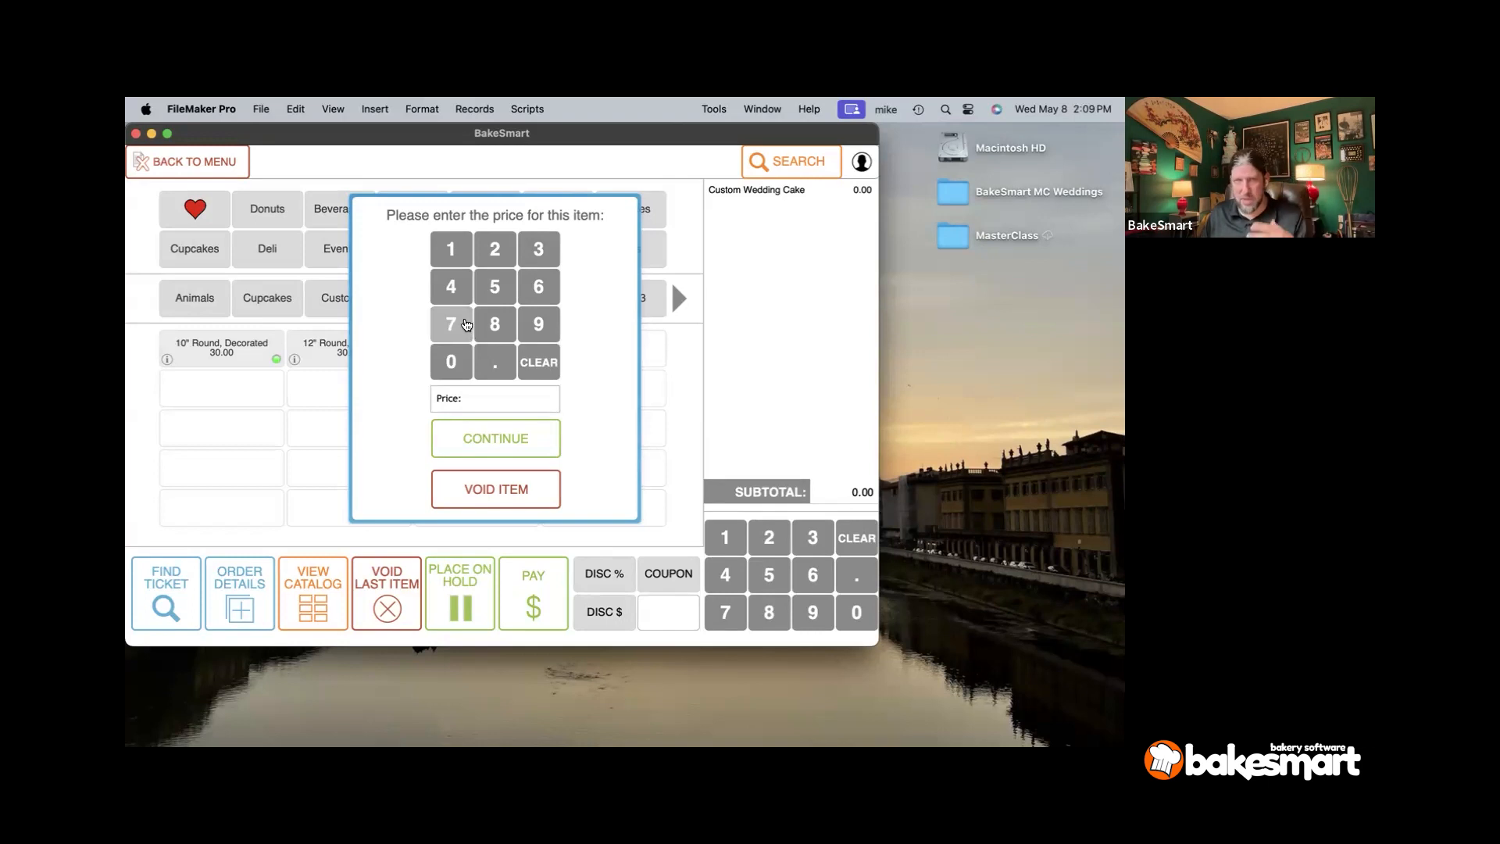
{"action": "left_click", "coordinate": [471, 324]}
{"action": "left_click", "coordinate": [489, 294]}
- Price the custom wedding cake at 750.00 and make its first tier 12in square
{"action": "left_click", "coordinate": [450, 361]}
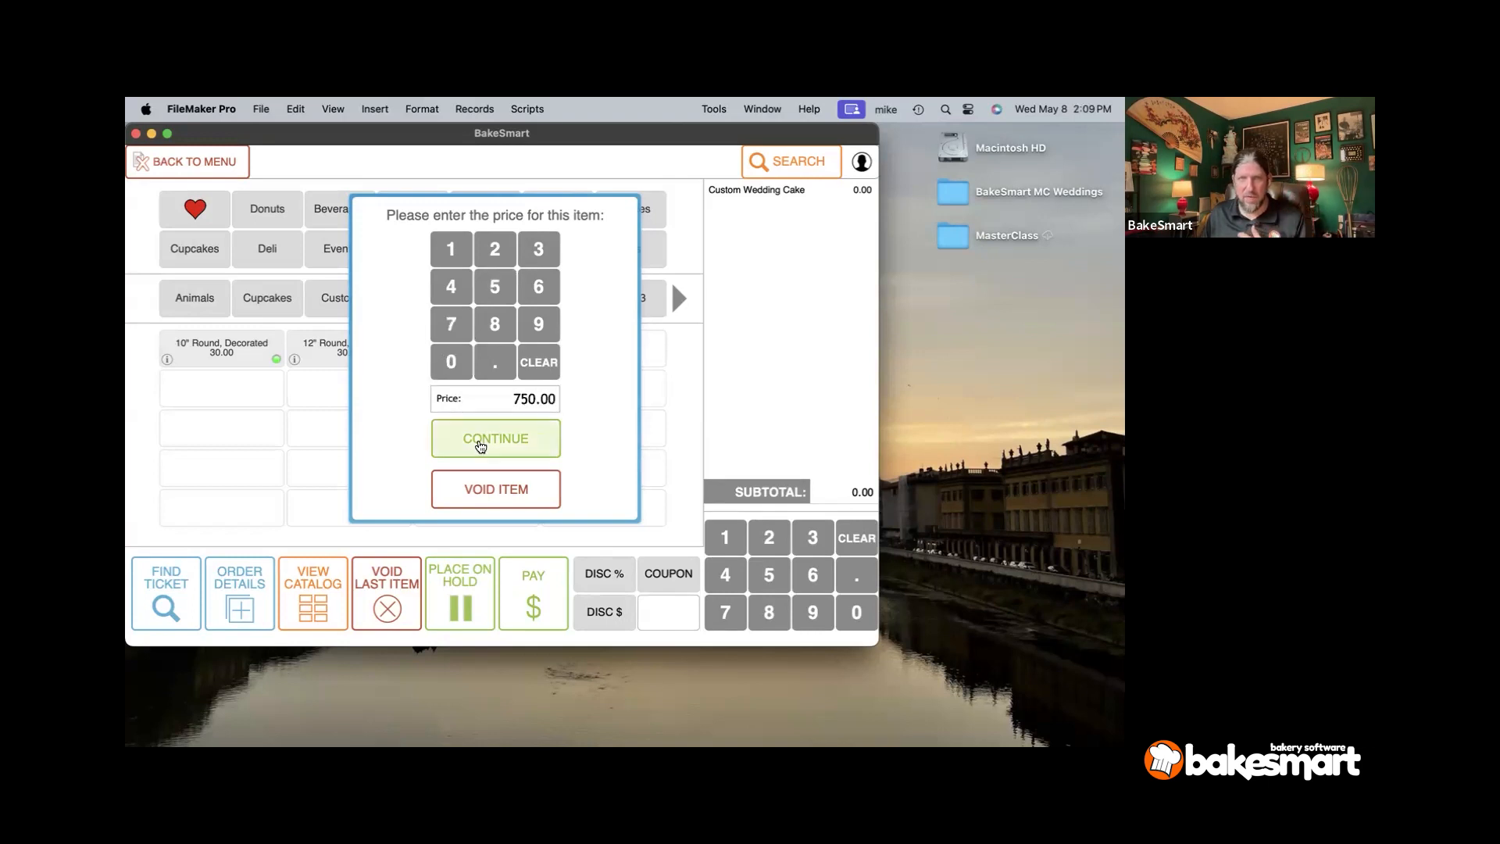
{"action": "left_click", "coordinate": [480, 439]}
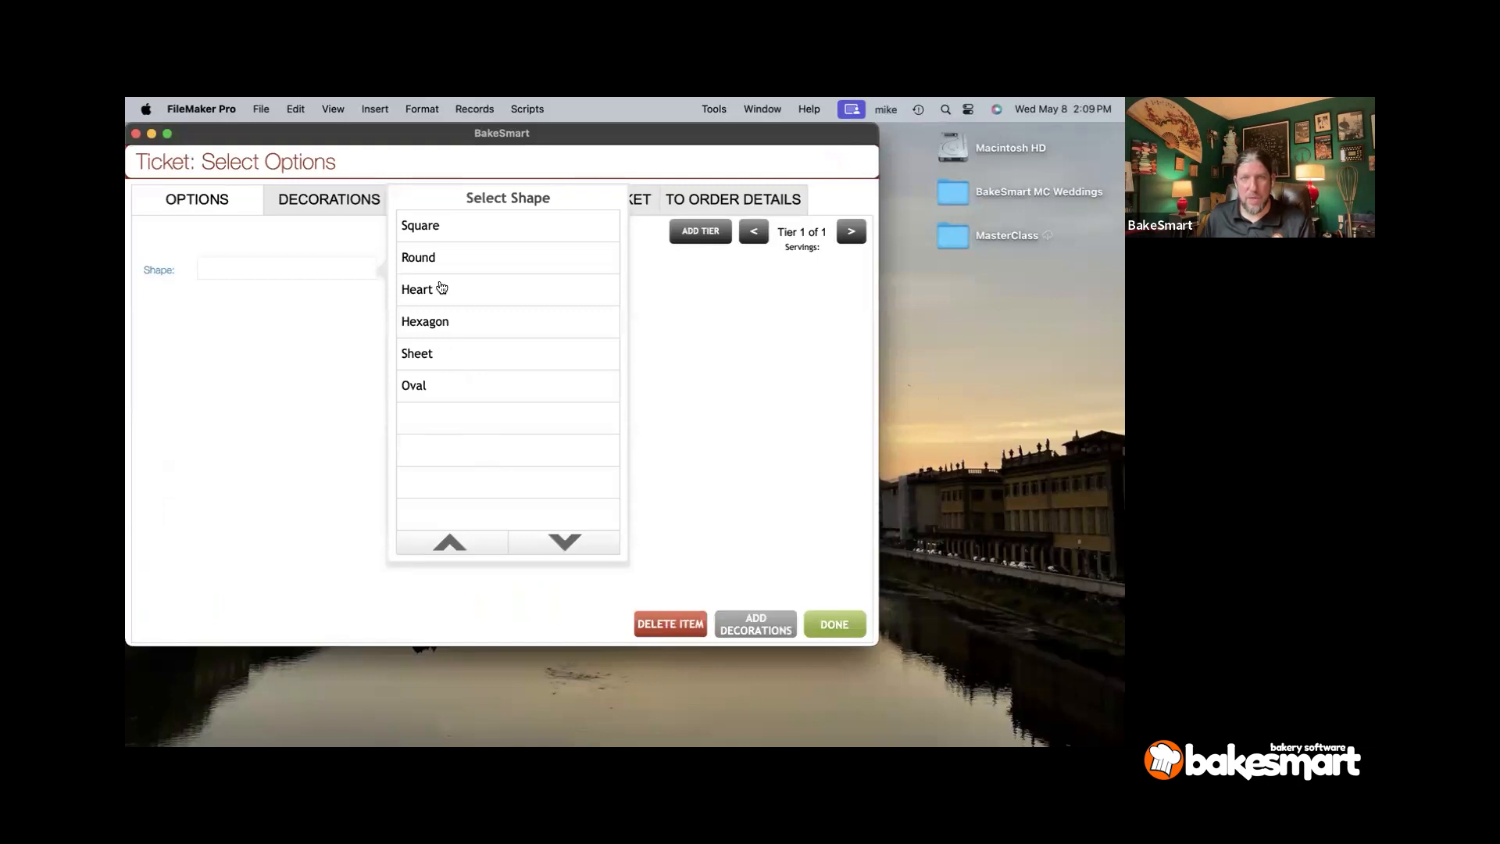
{"action": "left_click", "coordinate": [446, 237]}
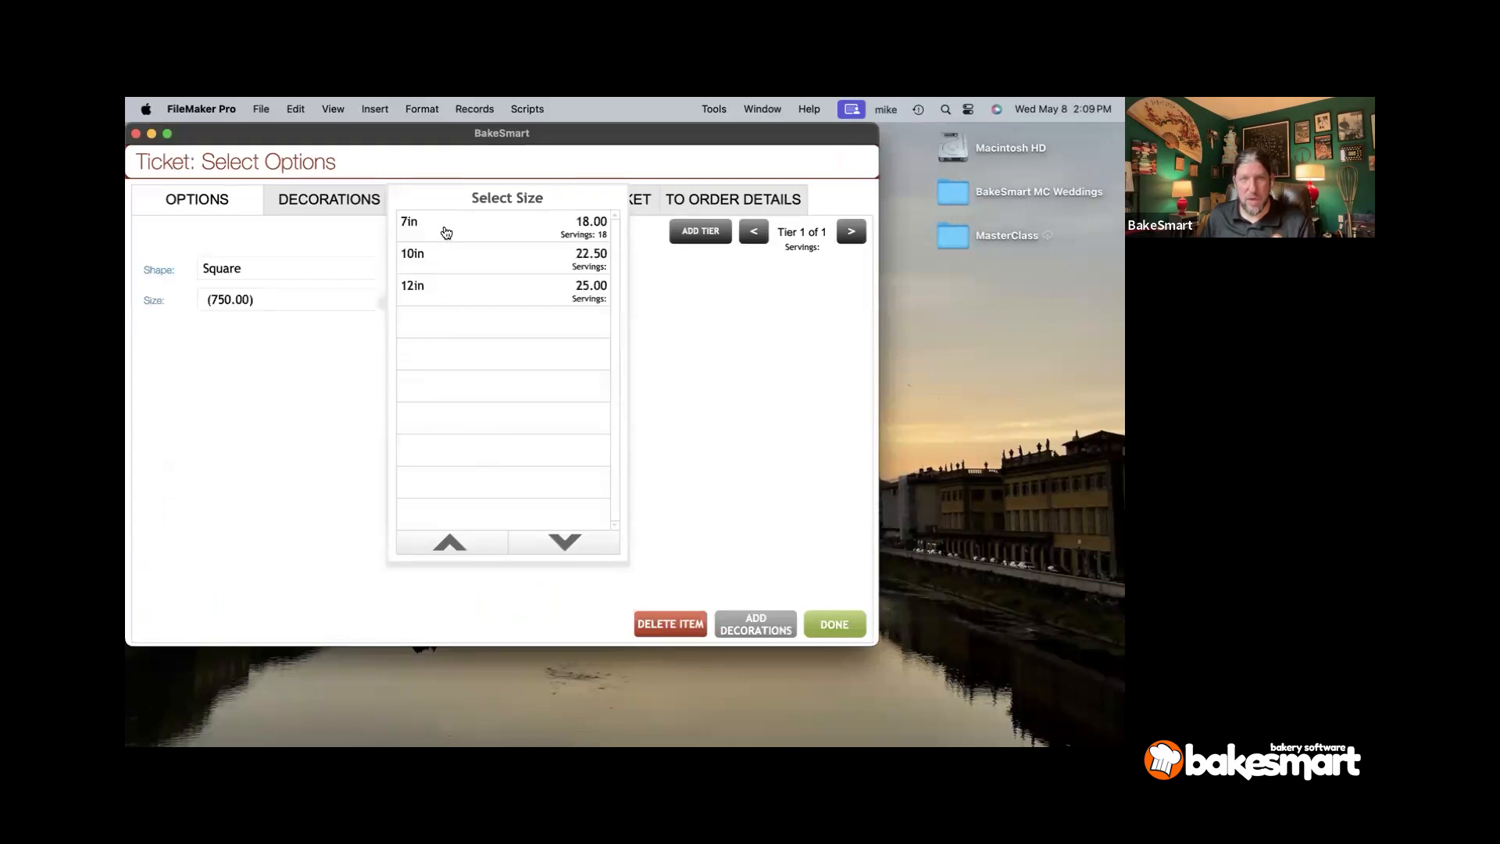
{"action": "left_click", "coordinate": [433, 289]}
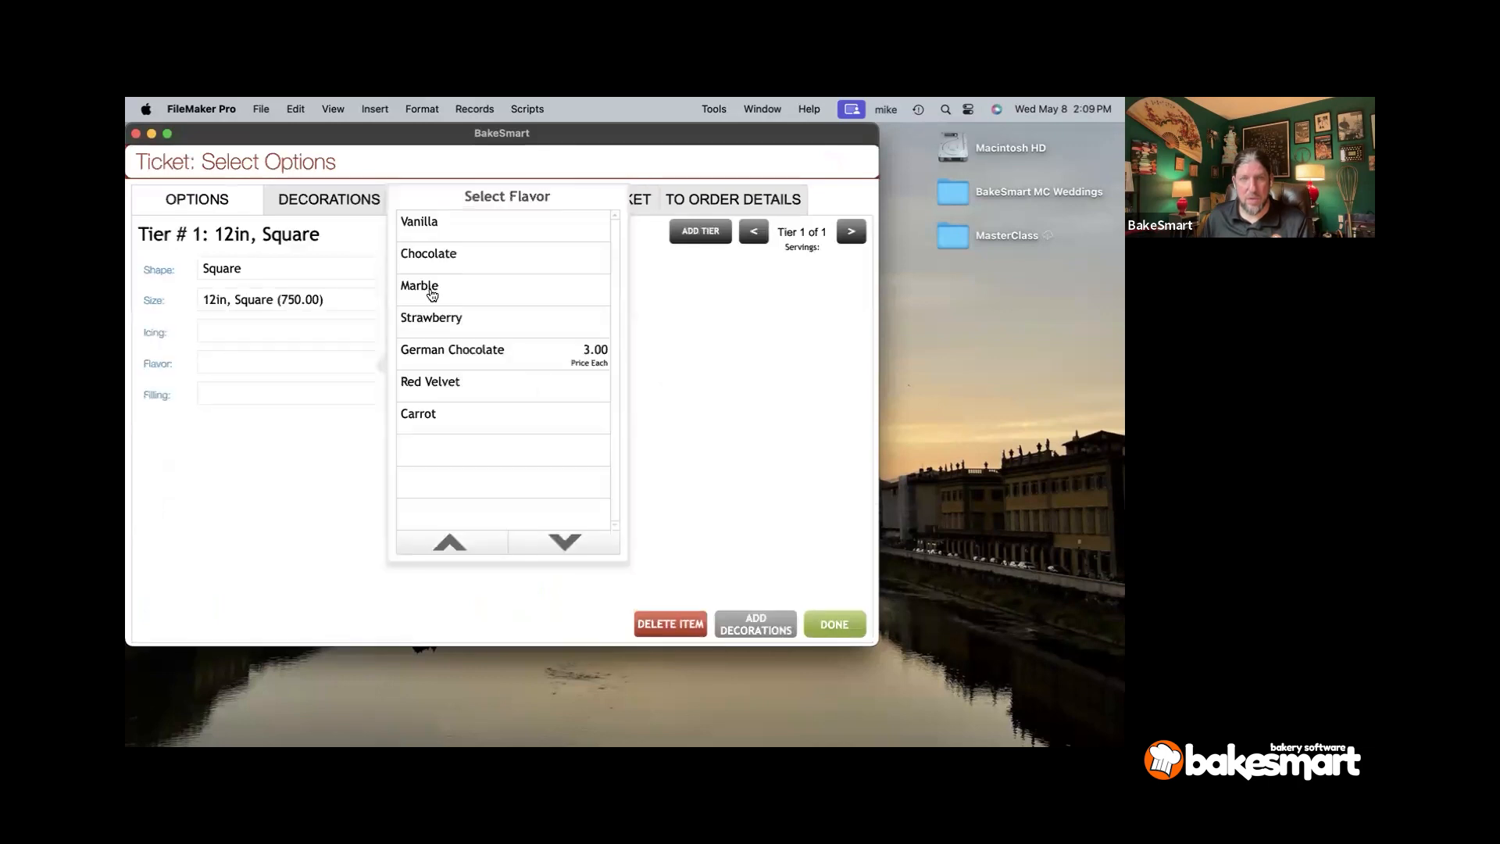
- Set tier 1 to Strawberry, Whipped Cream filling and Fondant icing, and add a second tier copying them
{"action": "left_click", "coordinate": [432, 325]}
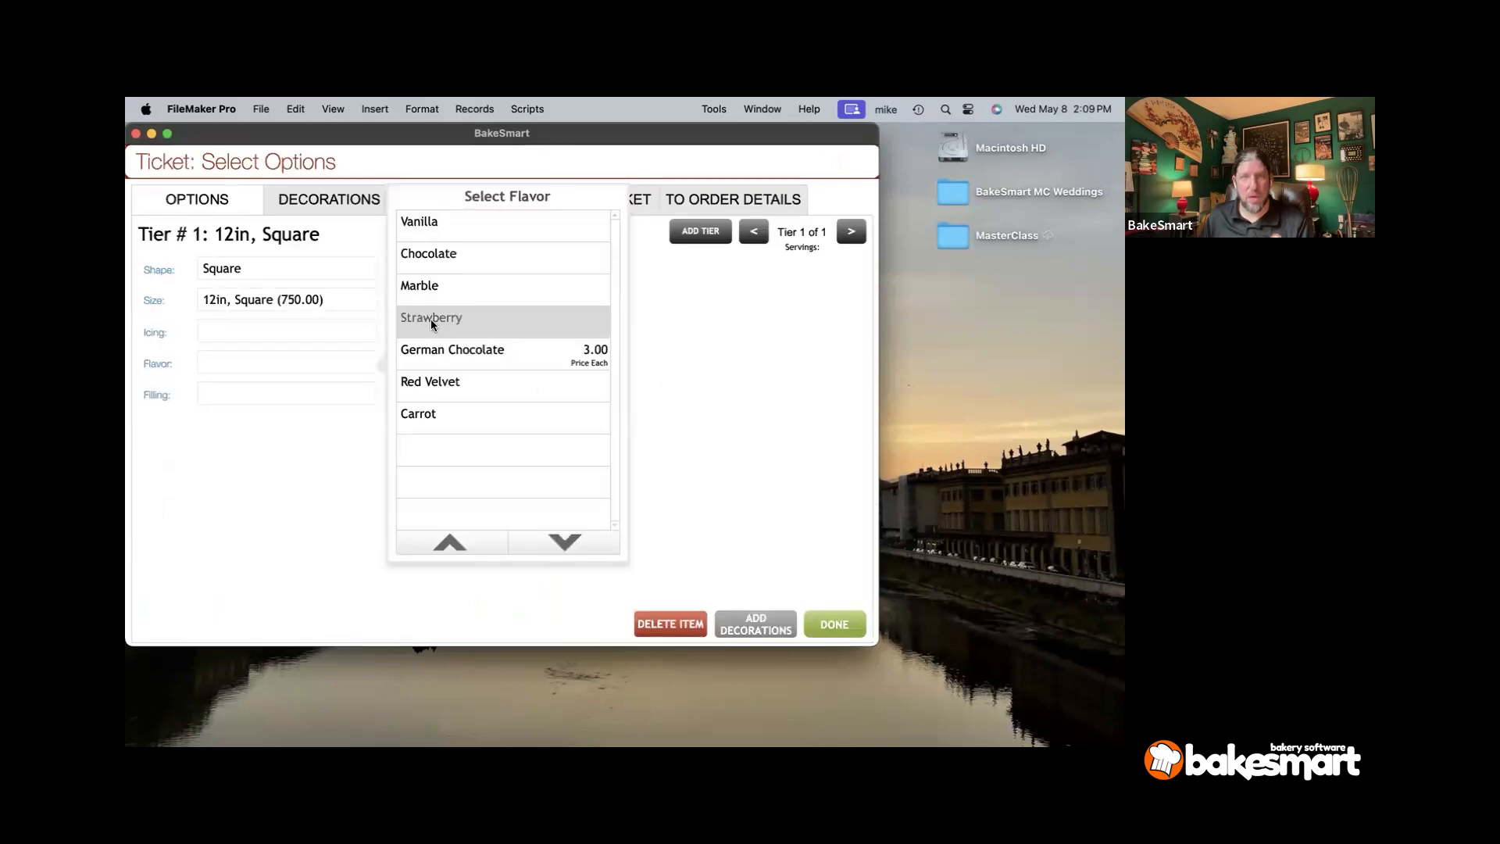
{"action": "left_click", "coordinate": [446, 463]}
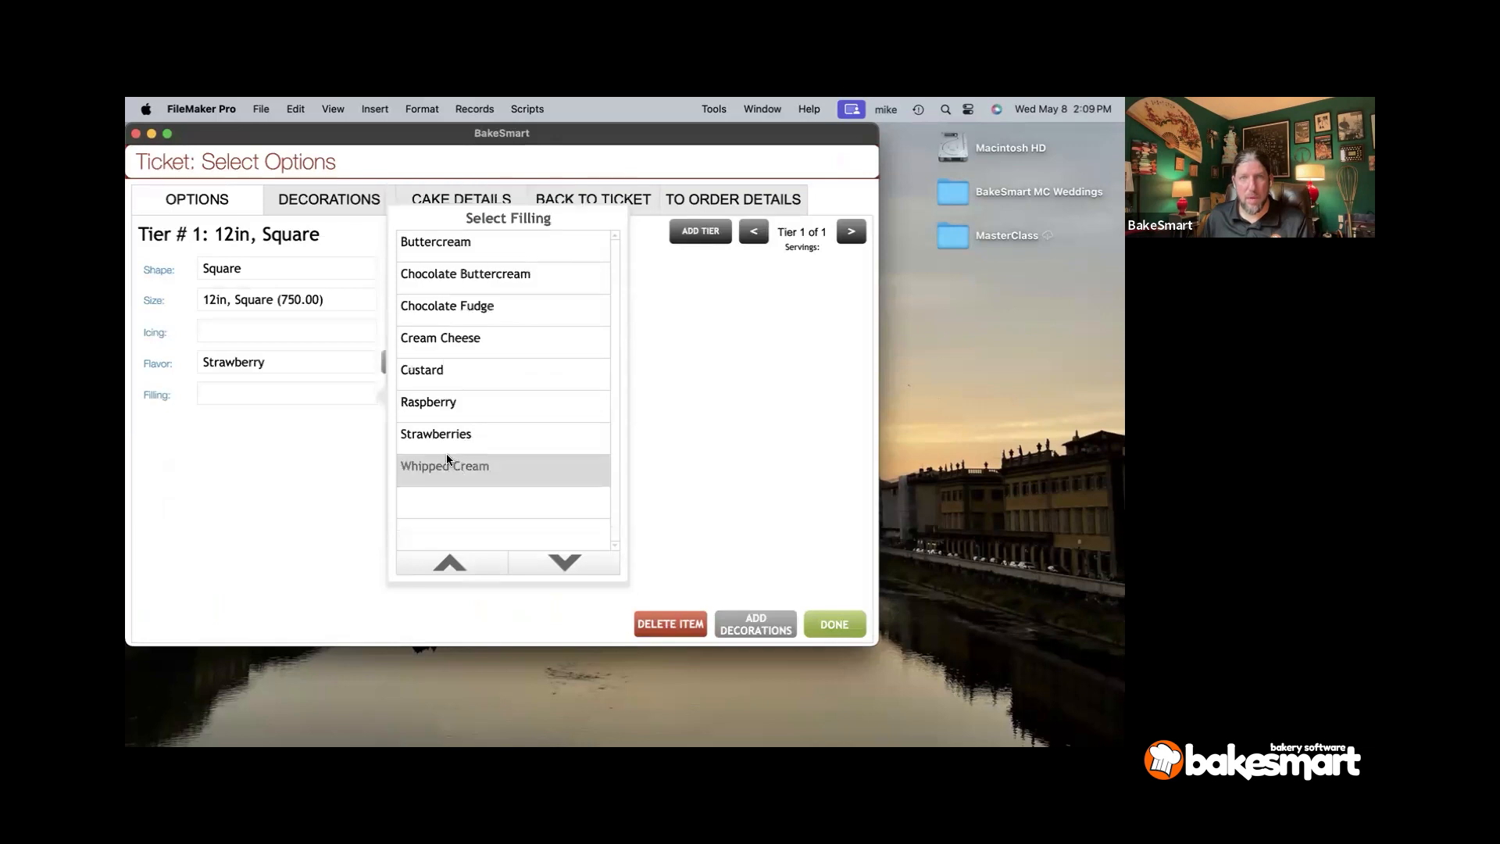
{"action": "left_click", "coordinate": [439, 297]}
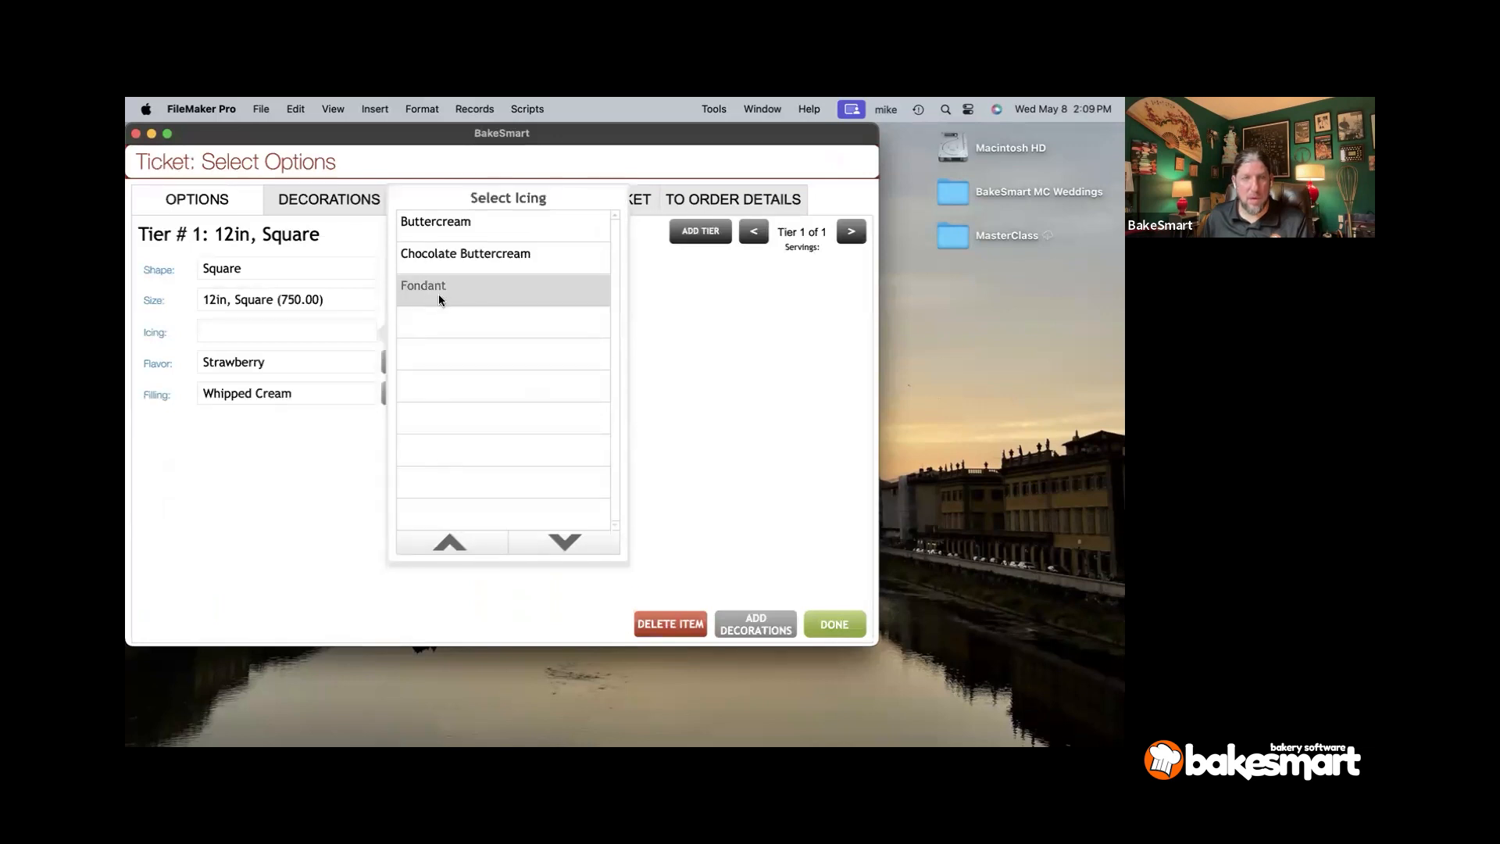
{"action": "left_click", "coordinate": [699, 235]}
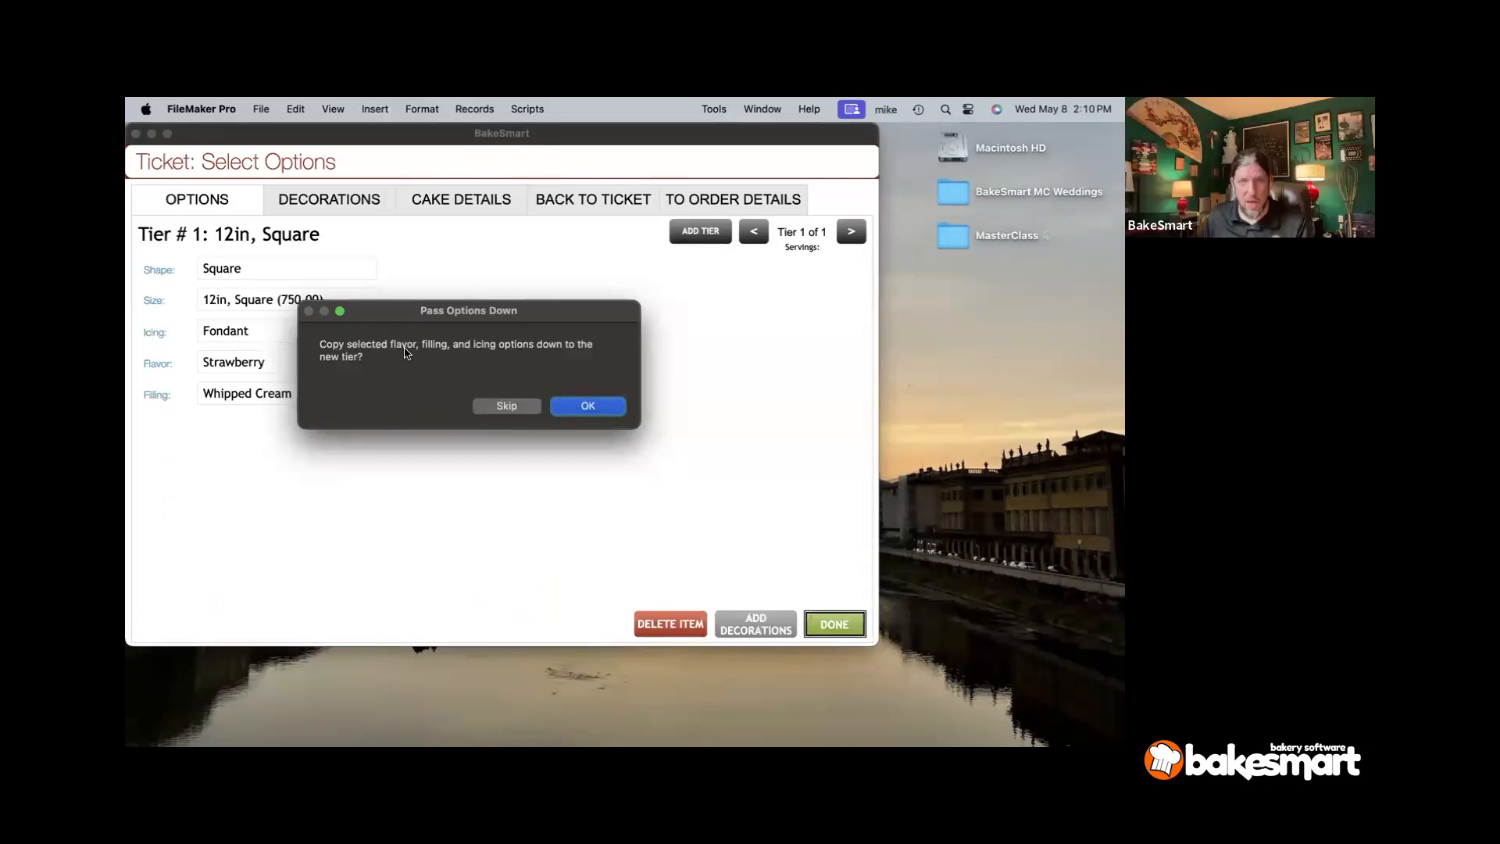
{"action": "left_click", "coordinate": [586, 405]}
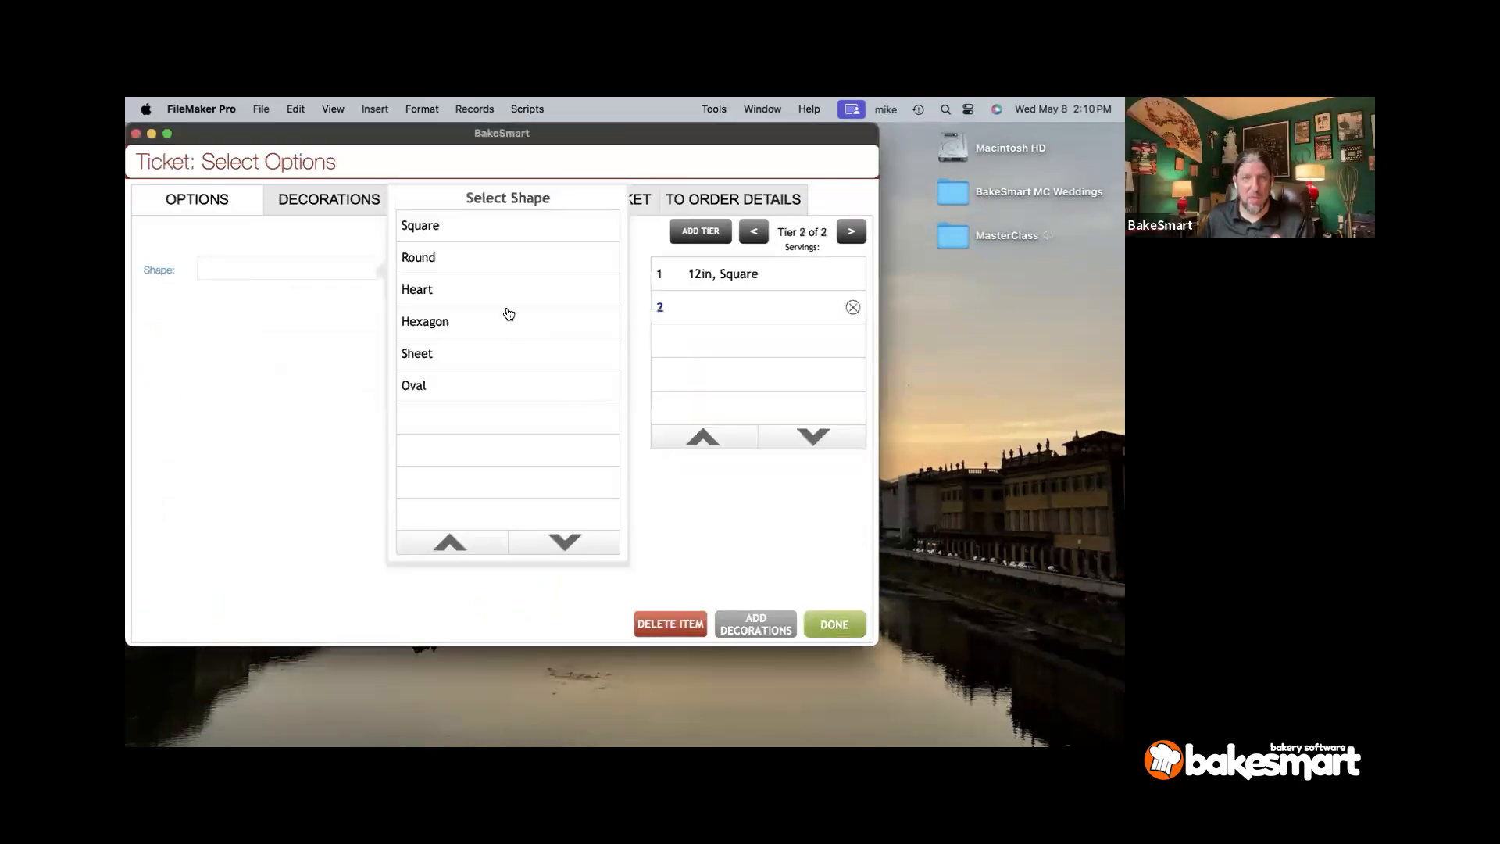
- Make tier 2 a 10in square and add a third tier as 8in round with carried-over options
{"action": "left_click", "coordinate": [428, 229]}
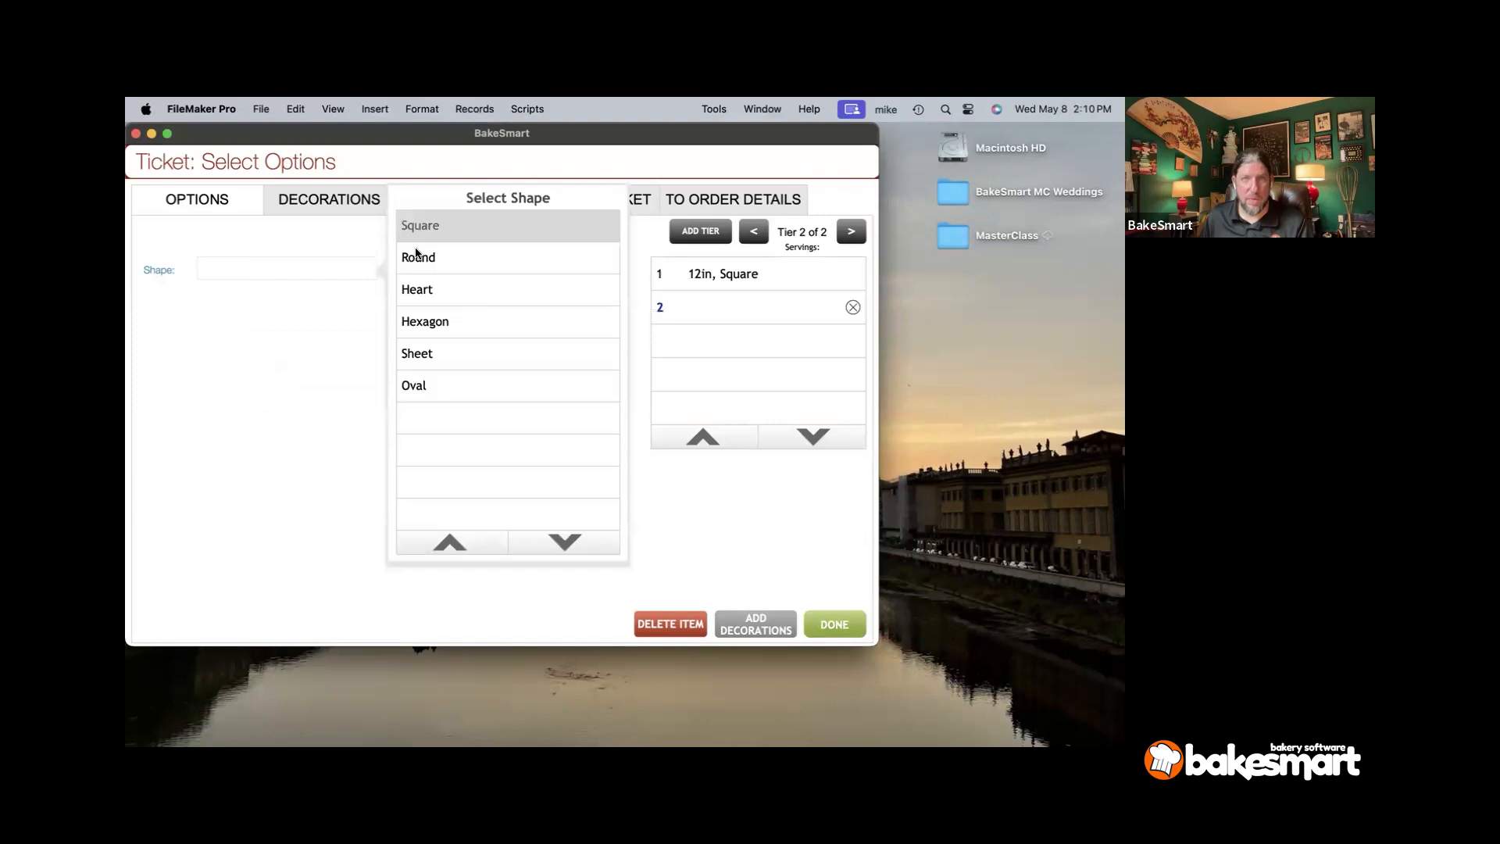
{"action": "left_click", "coordinate": [412, 256]}
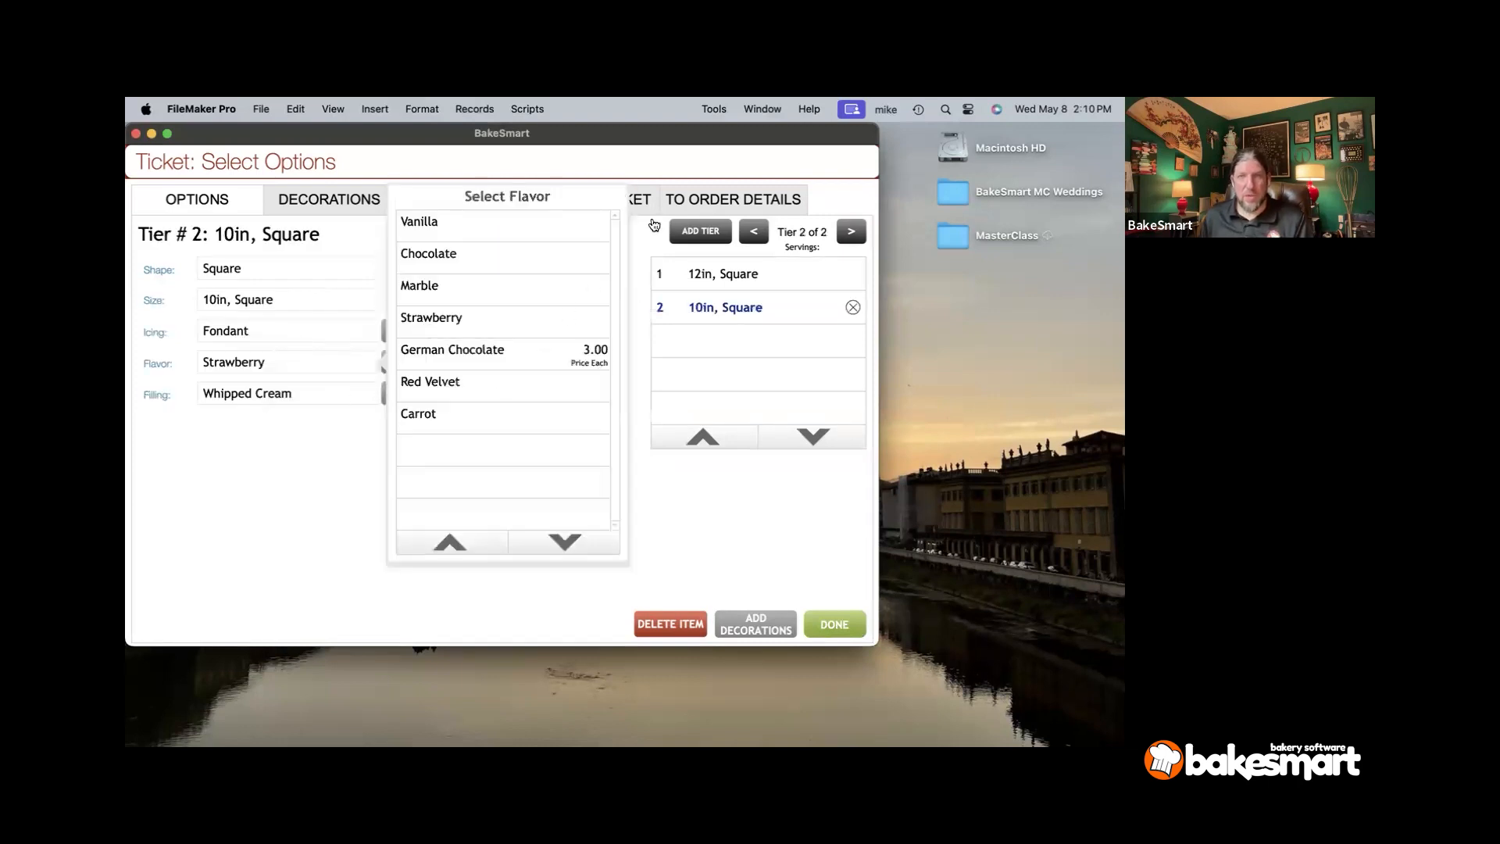
{"action": "left_click", "coordinate": [676, 234]}
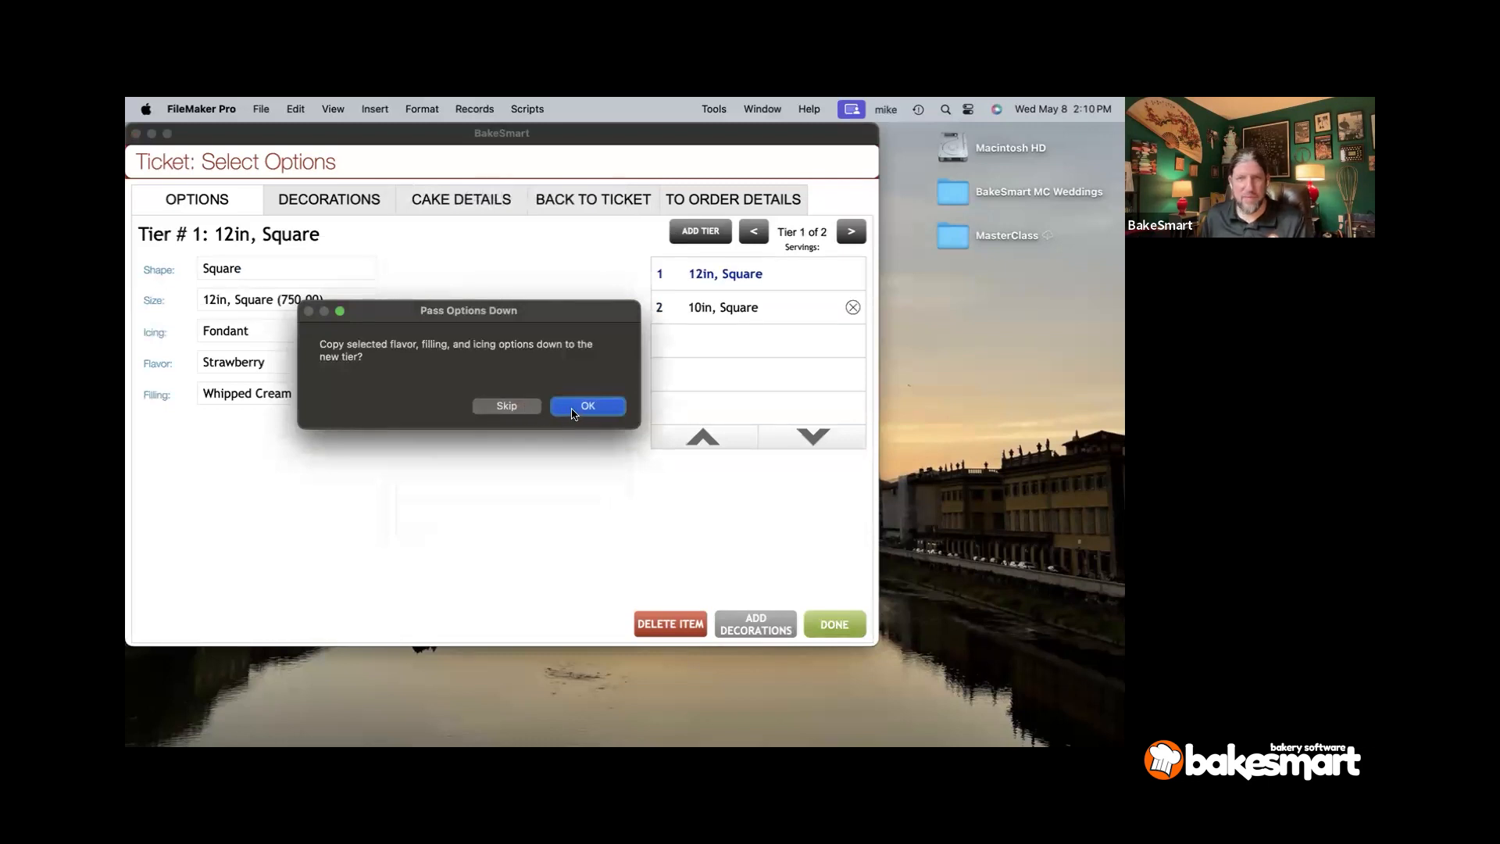
{"action": "left_click", "coordinate": [571, 408]}
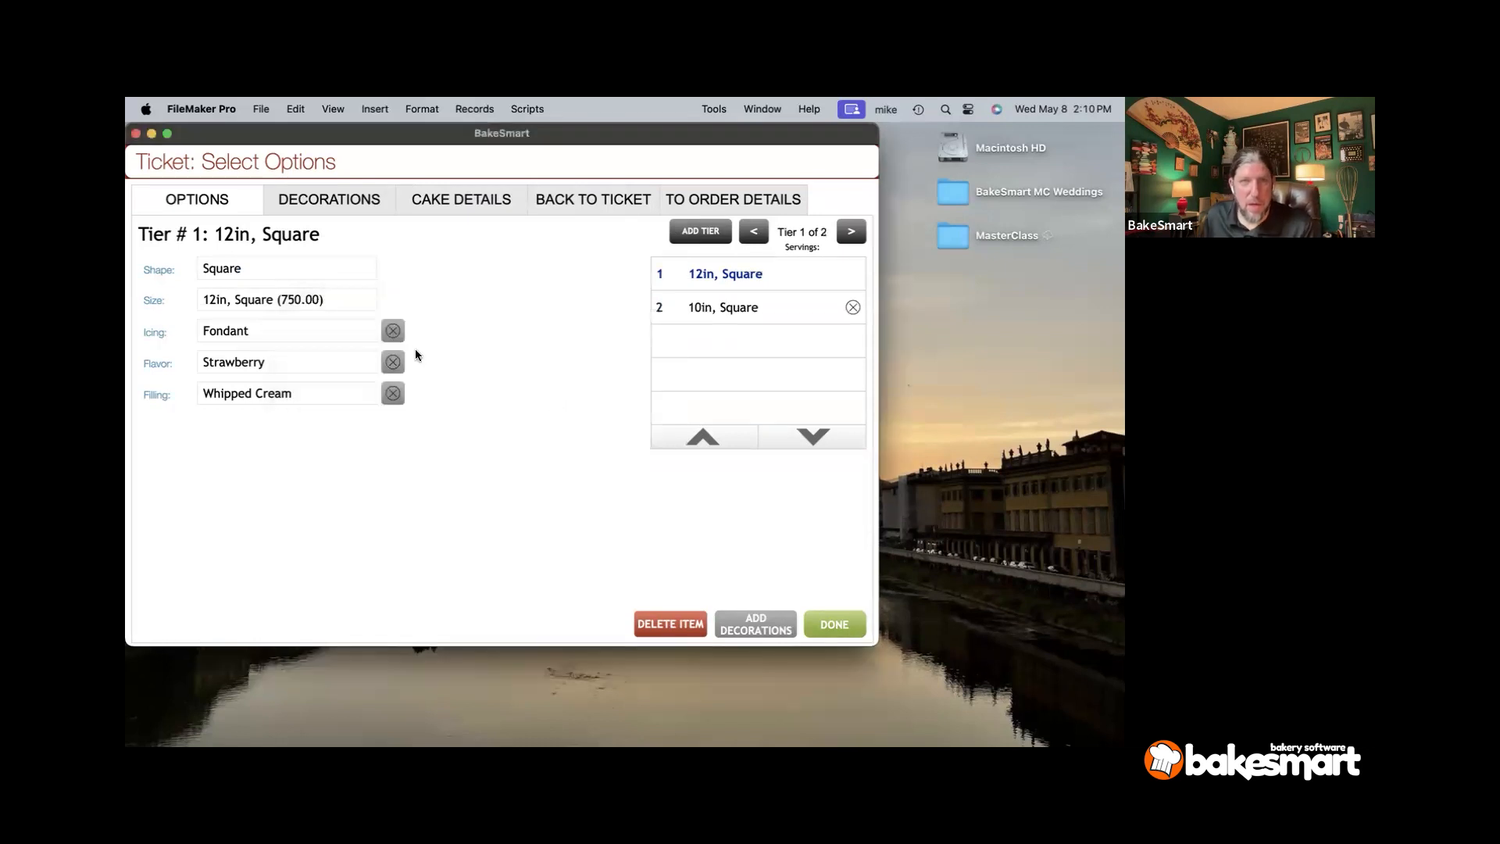
{"action": "left_click", "coordinate": [445, 266]}
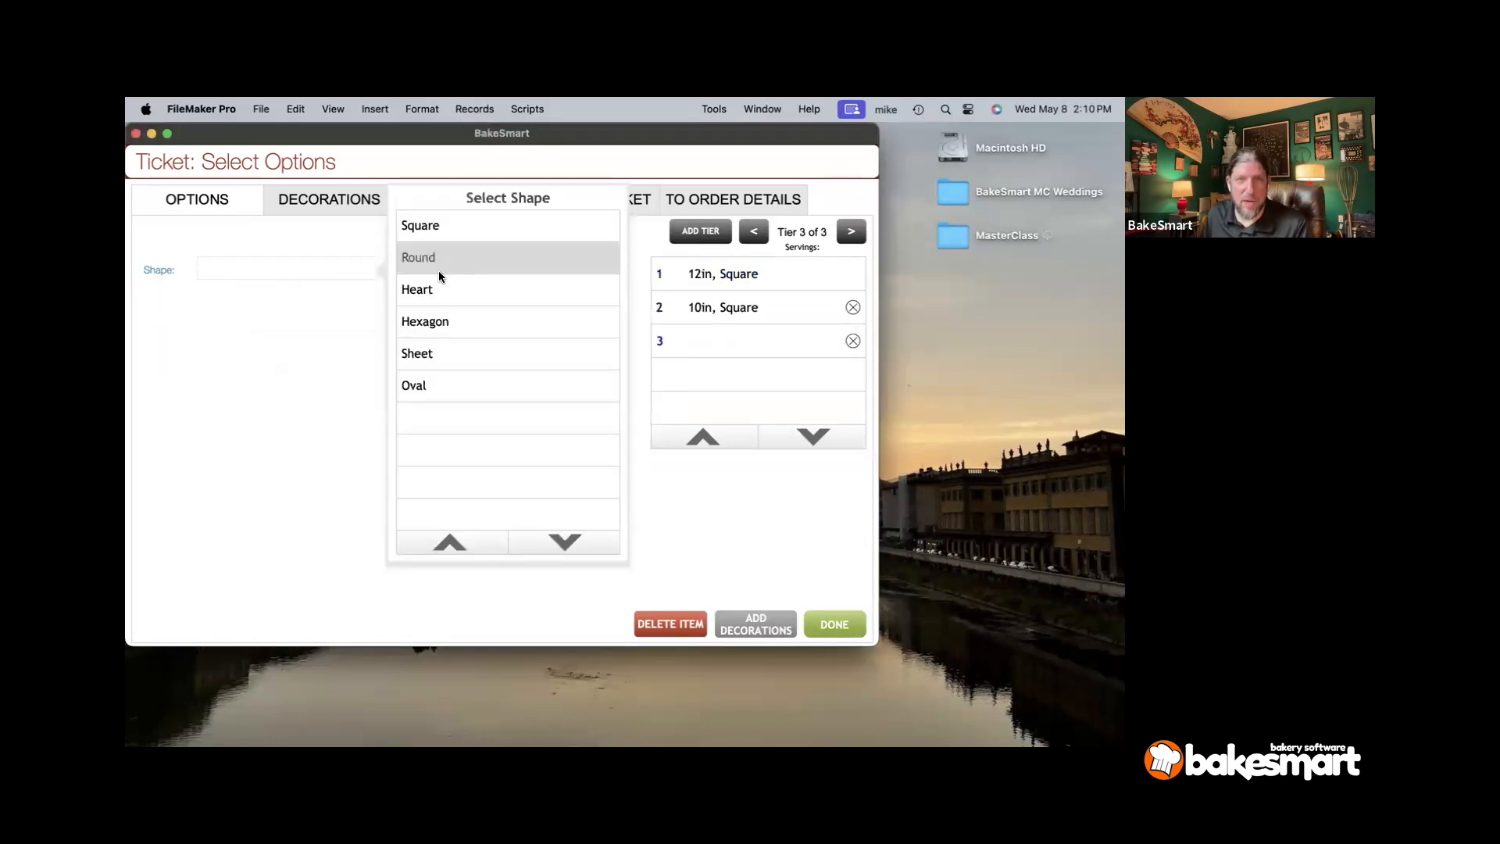
{"action": "left_click", "coordinate": [429, 267]}
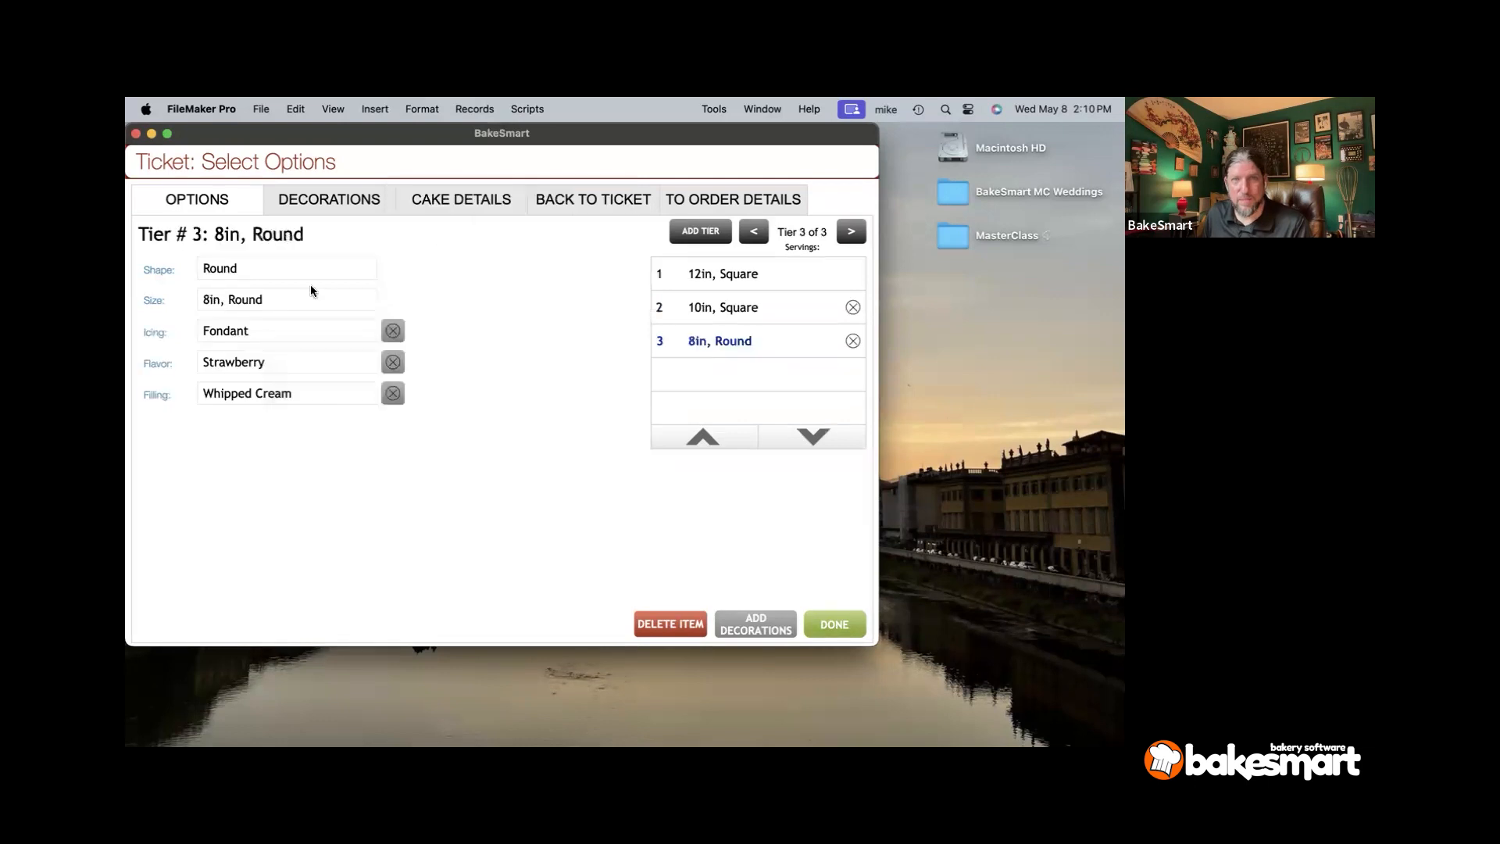
{"action": "left_click", "coordinate": [270, 391]}
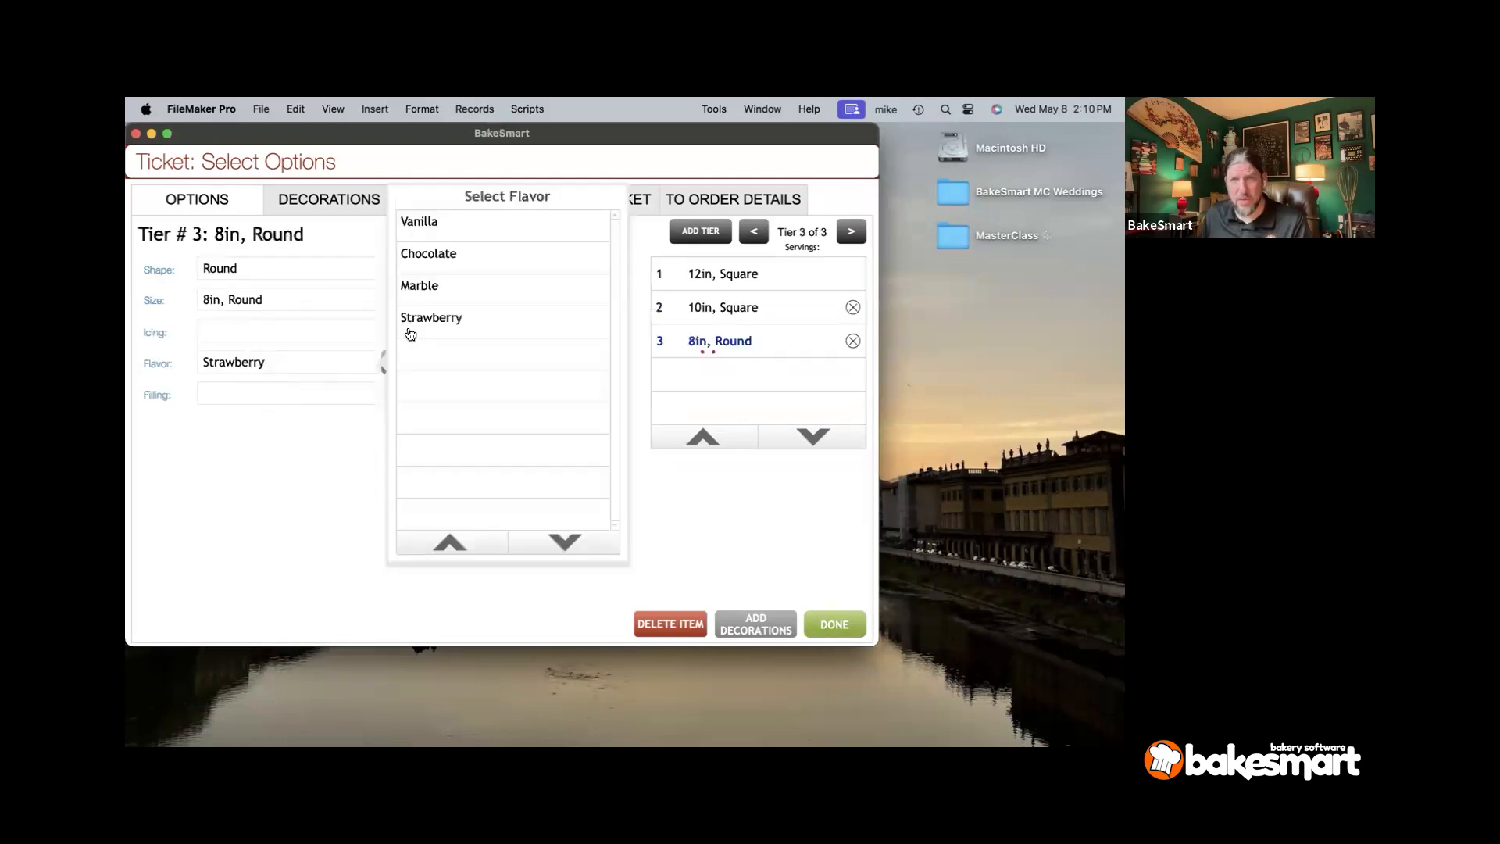
{"action": "left_click", "coordinate": [336, 205]}
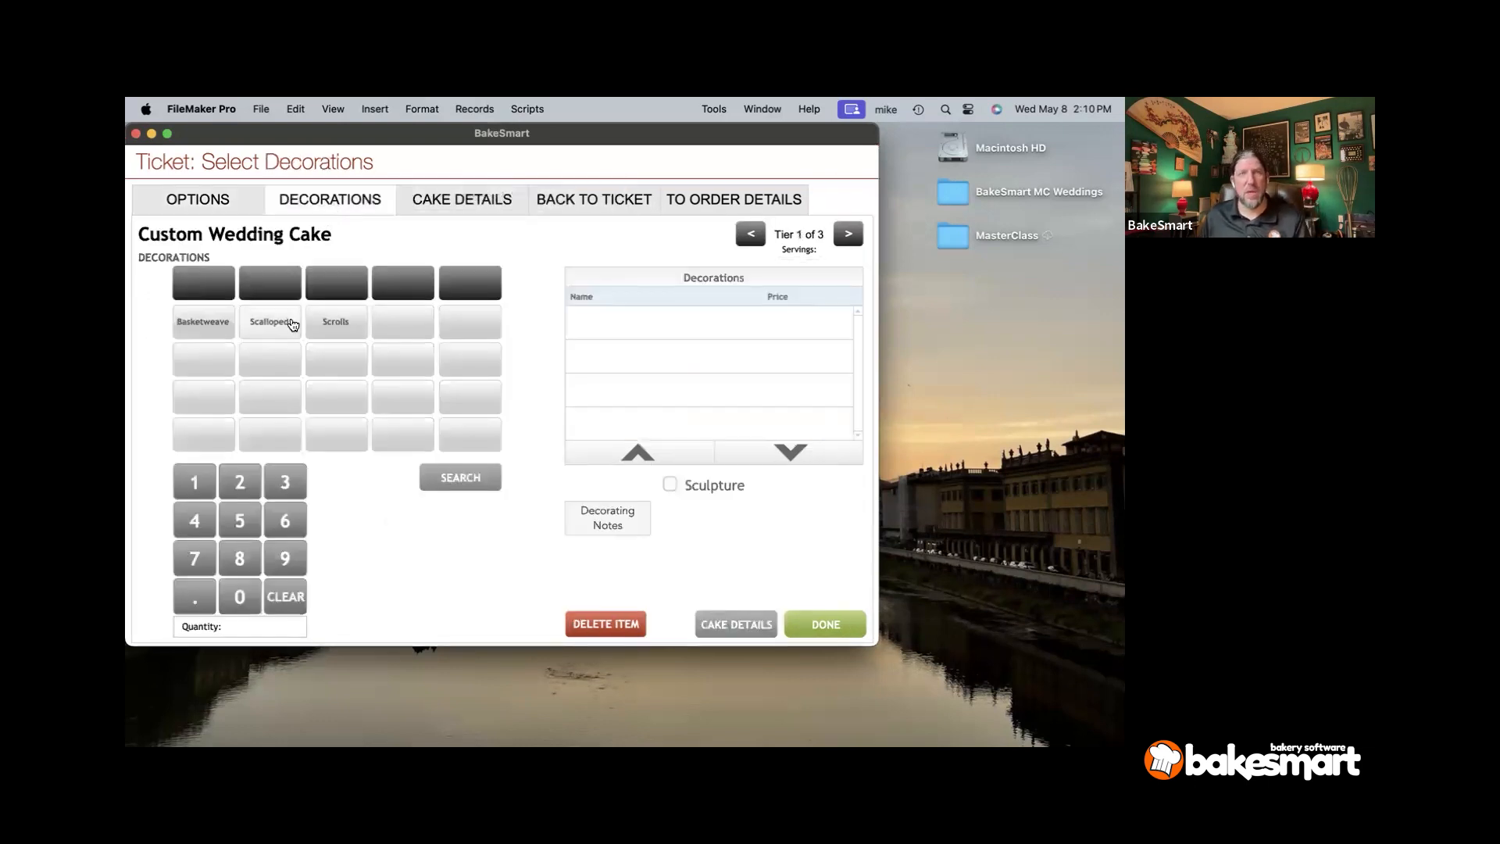
- Add the Scrolls decoration (50.00) and enter the decorating note 'make it pretty!'
{"action": "left_click", "coordinate": [319, 328]}
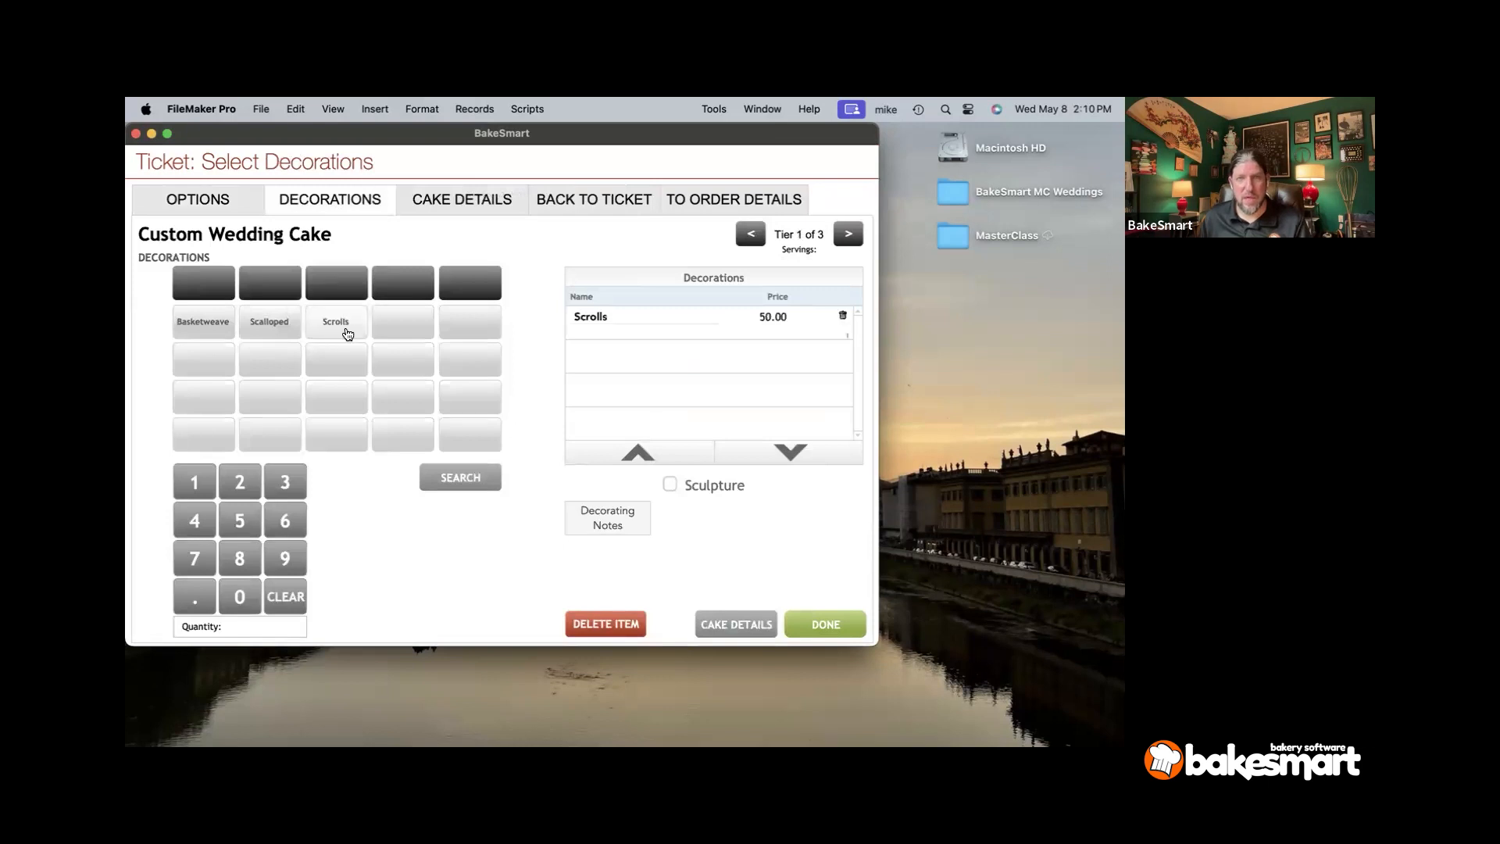
{"action": "left_click", "coordinate": [442, 212]}
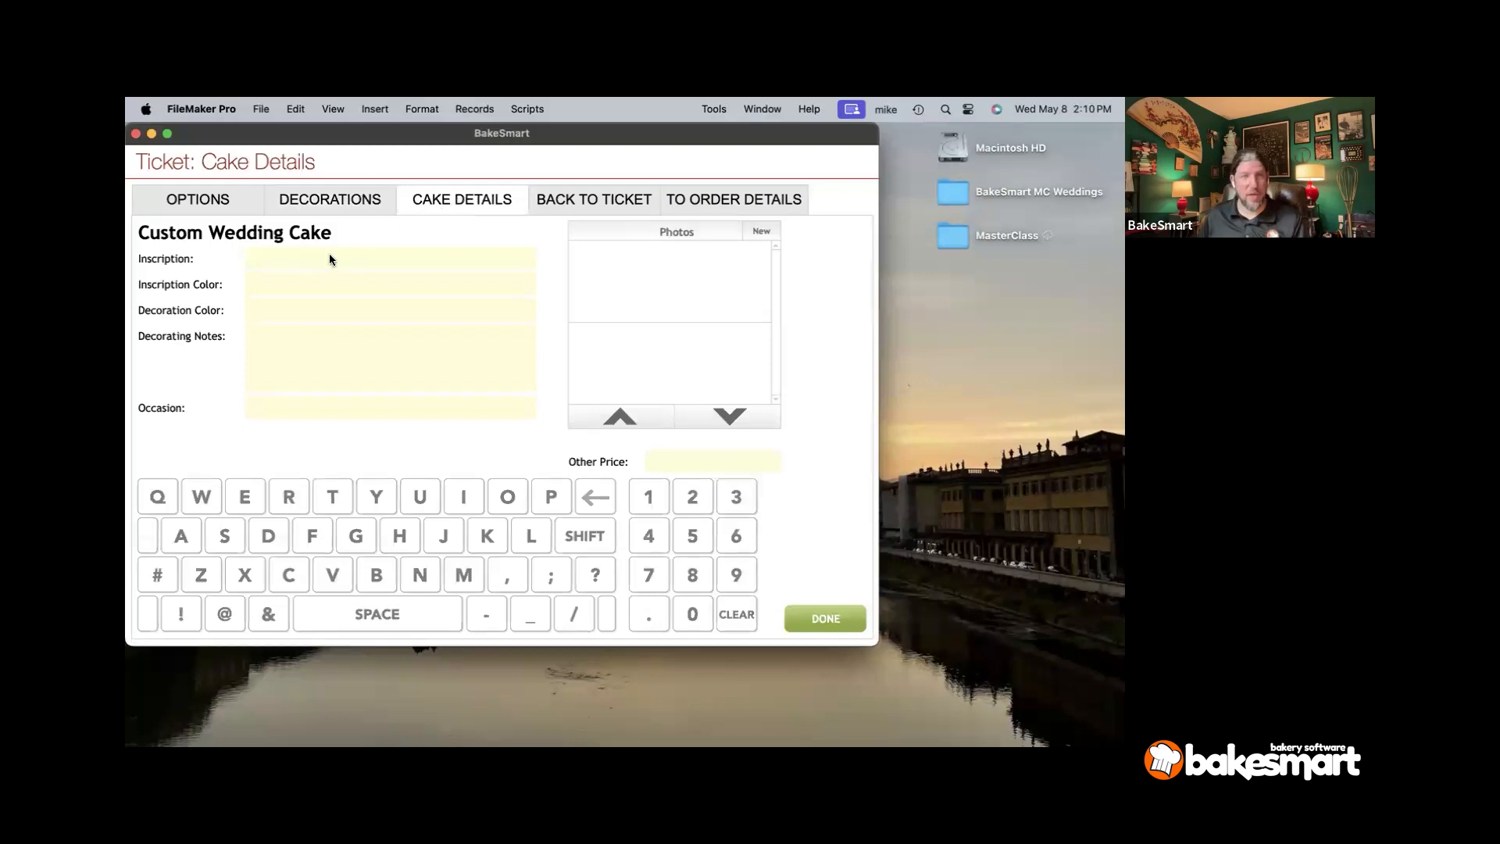
{"action": "left_click", "coordinate": [358, 331]}
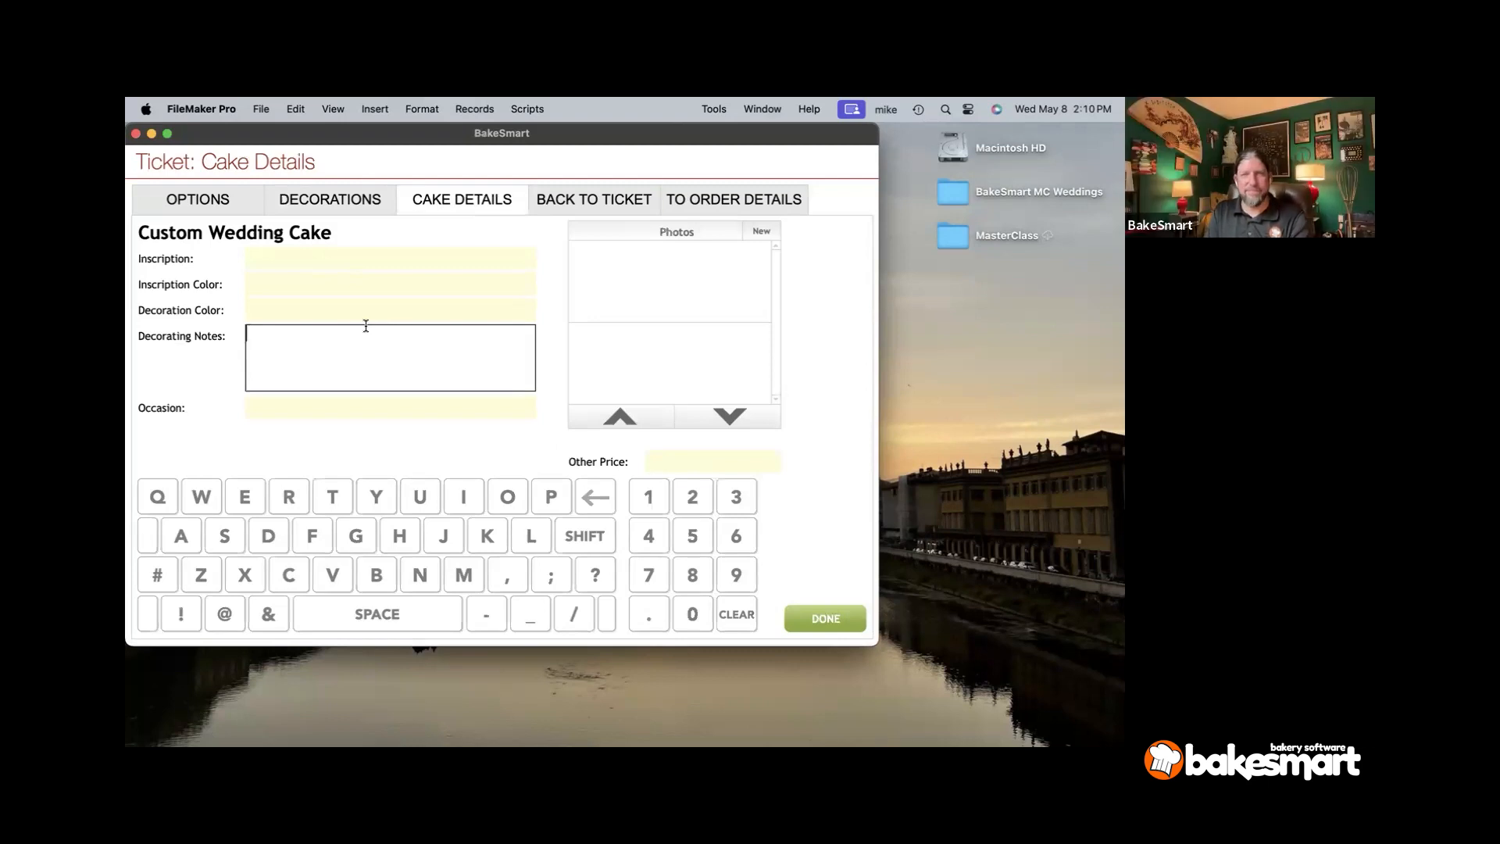
{"action": "type", "text": "make it pretty"}
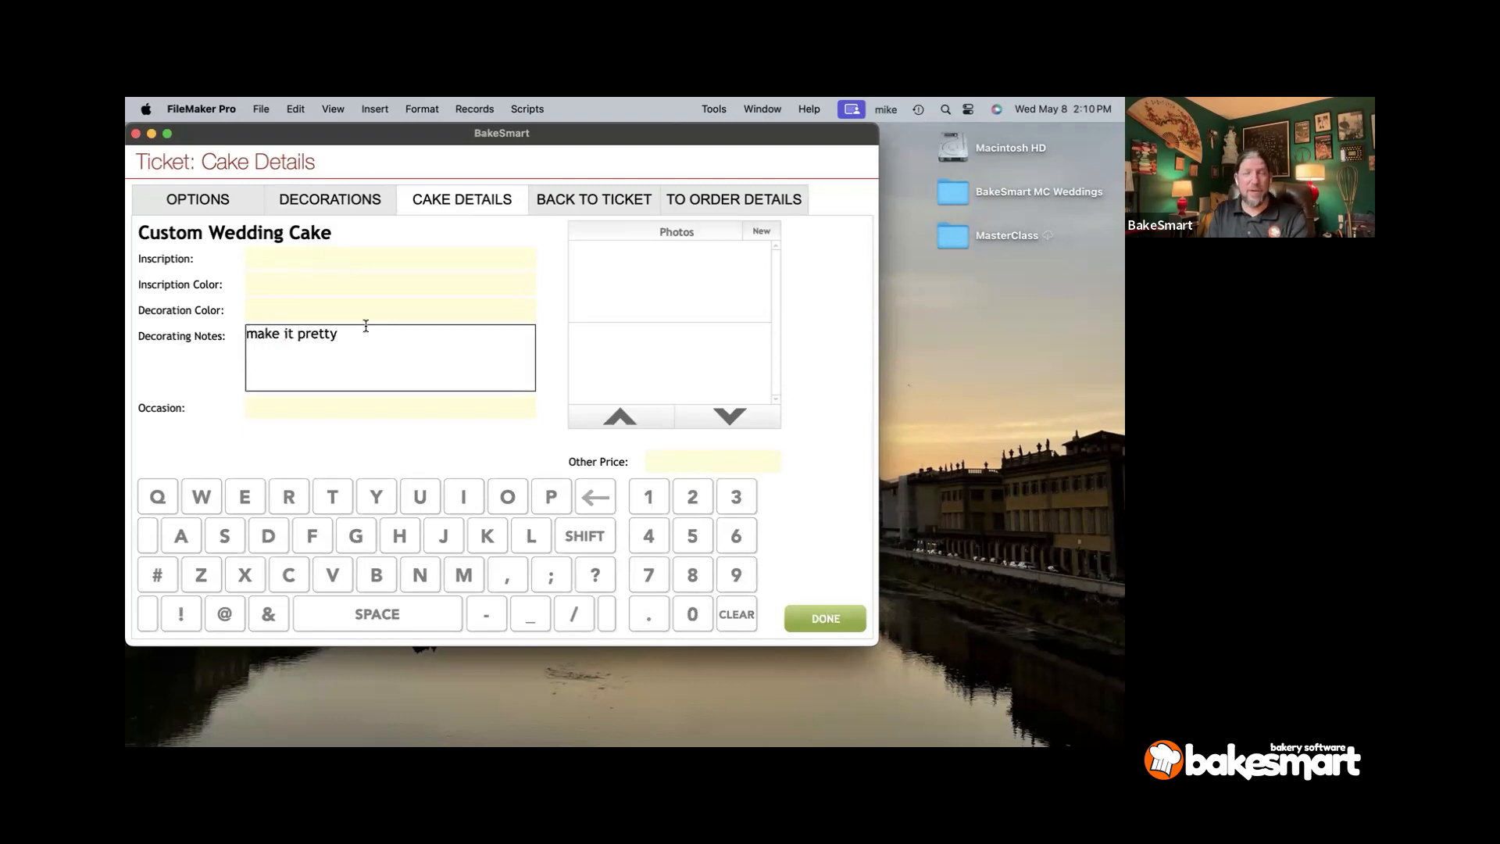
{"action": "type", "text": "!"}
{"action": "left_click", "coordinate": [208, 374]}
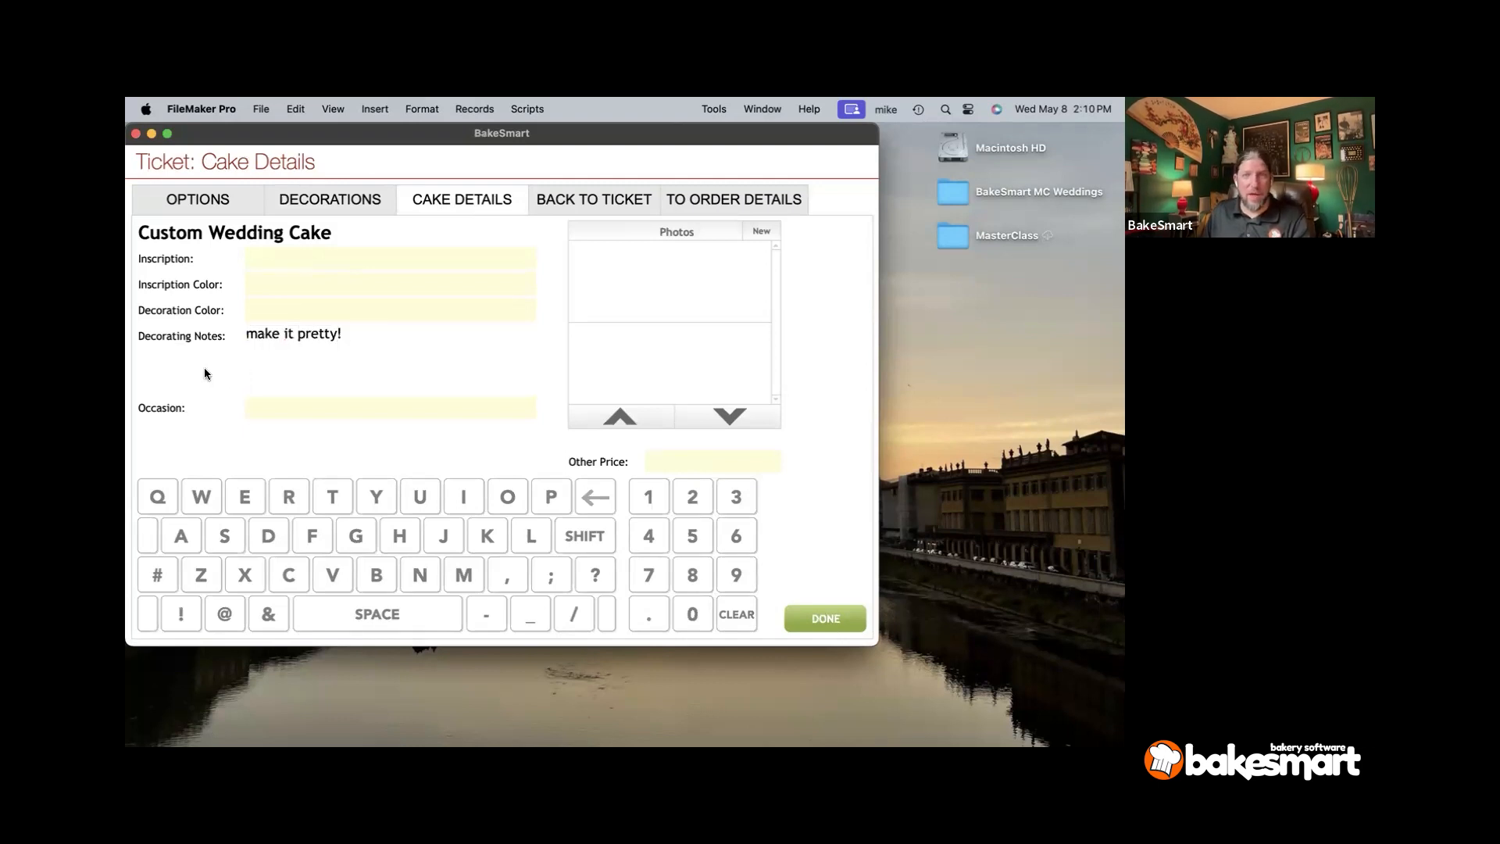
- Set the cake's occasion to Wedding and go to the order details
{"action": "left_click", "coordinate": [295, 415]}
{"action": "type", "text": "Wedding"}
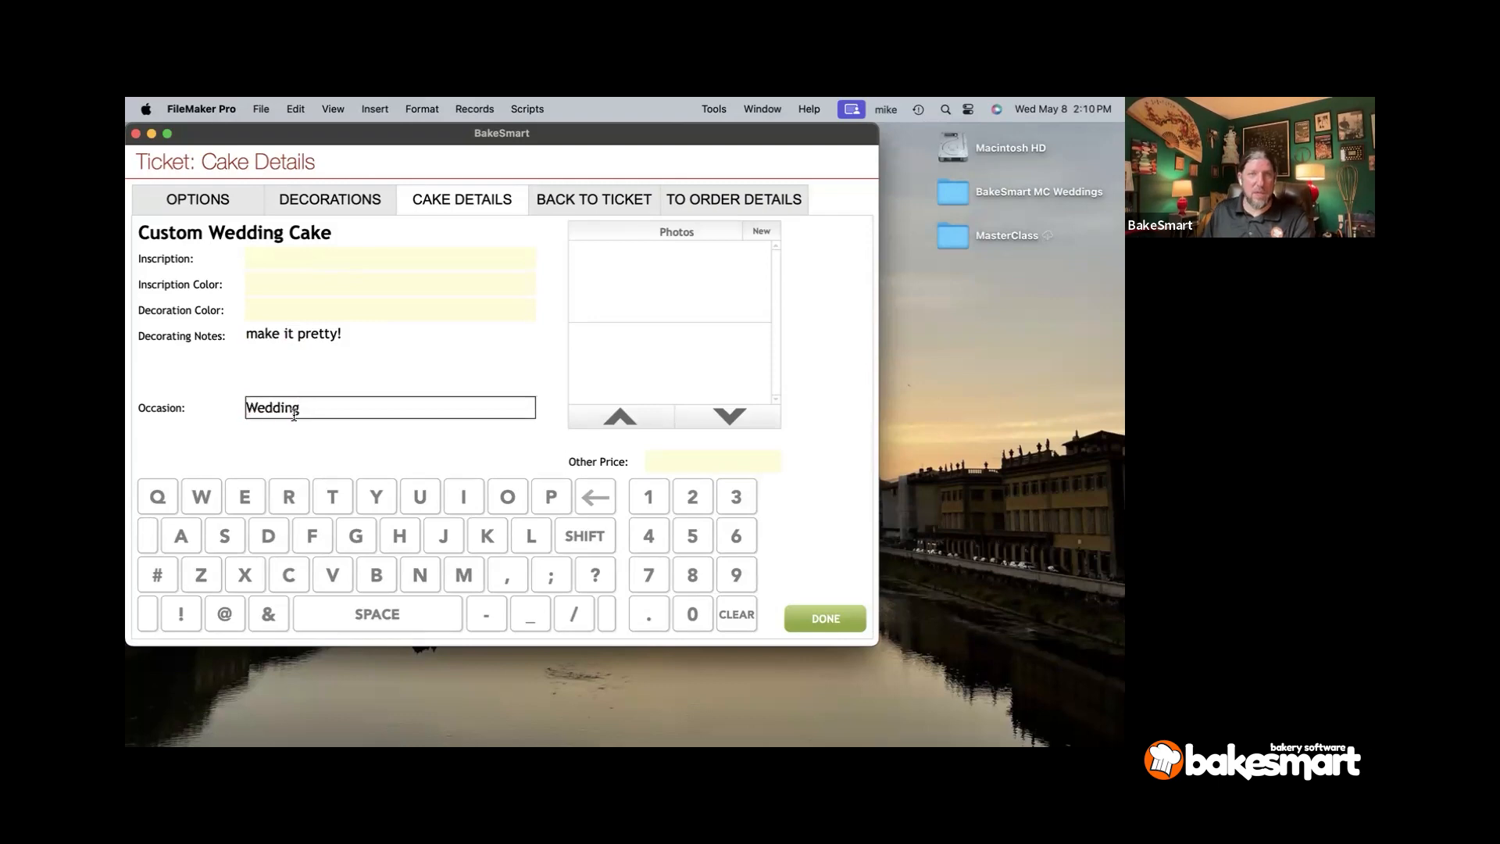
{"action": "left_click", "coordinate": [307, 440]}
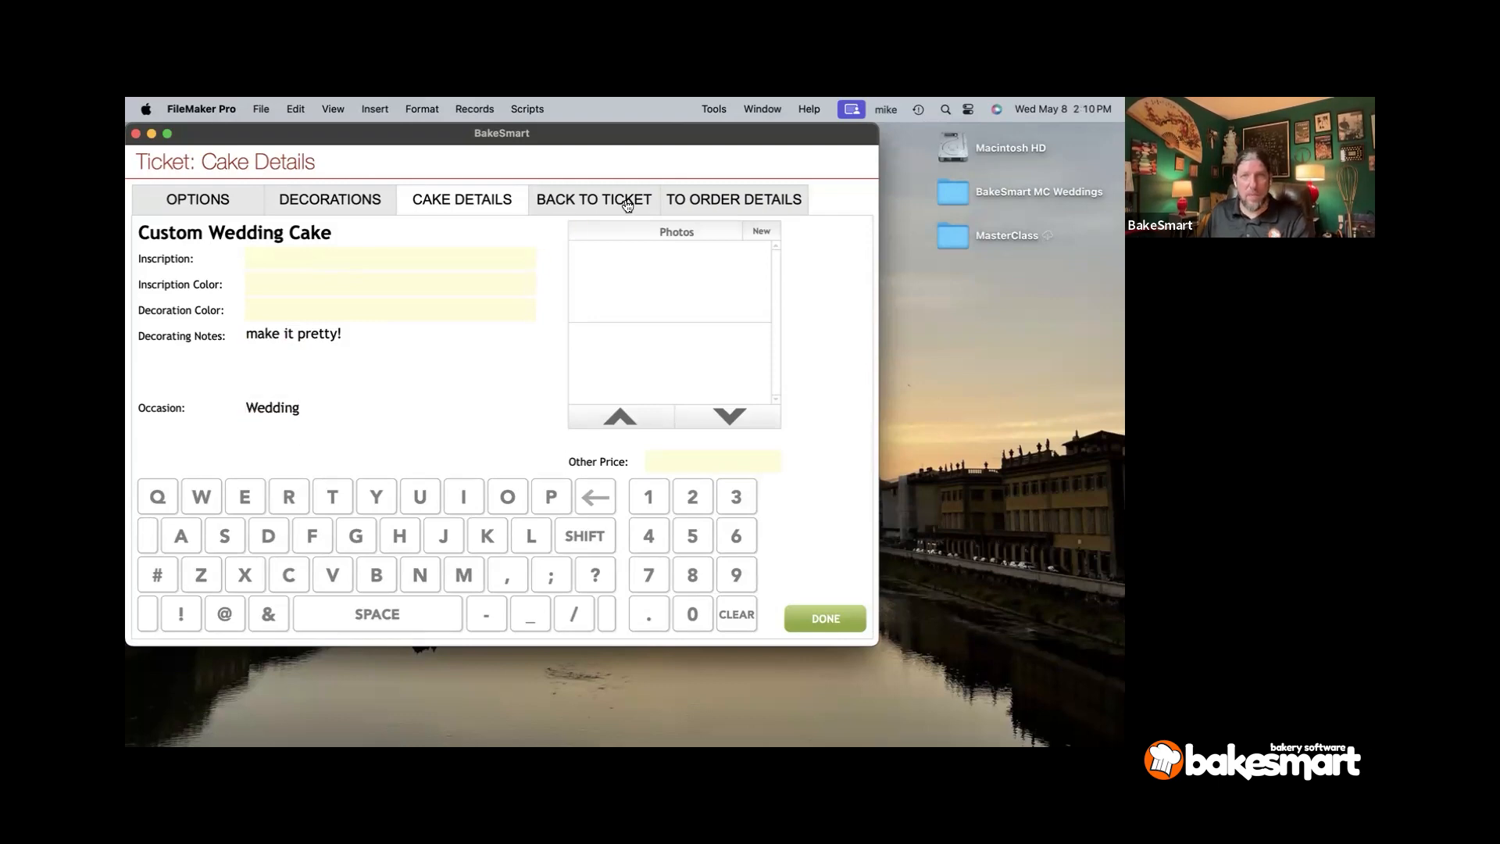
{"action": "left_click", "coordinate": [700, 203]}
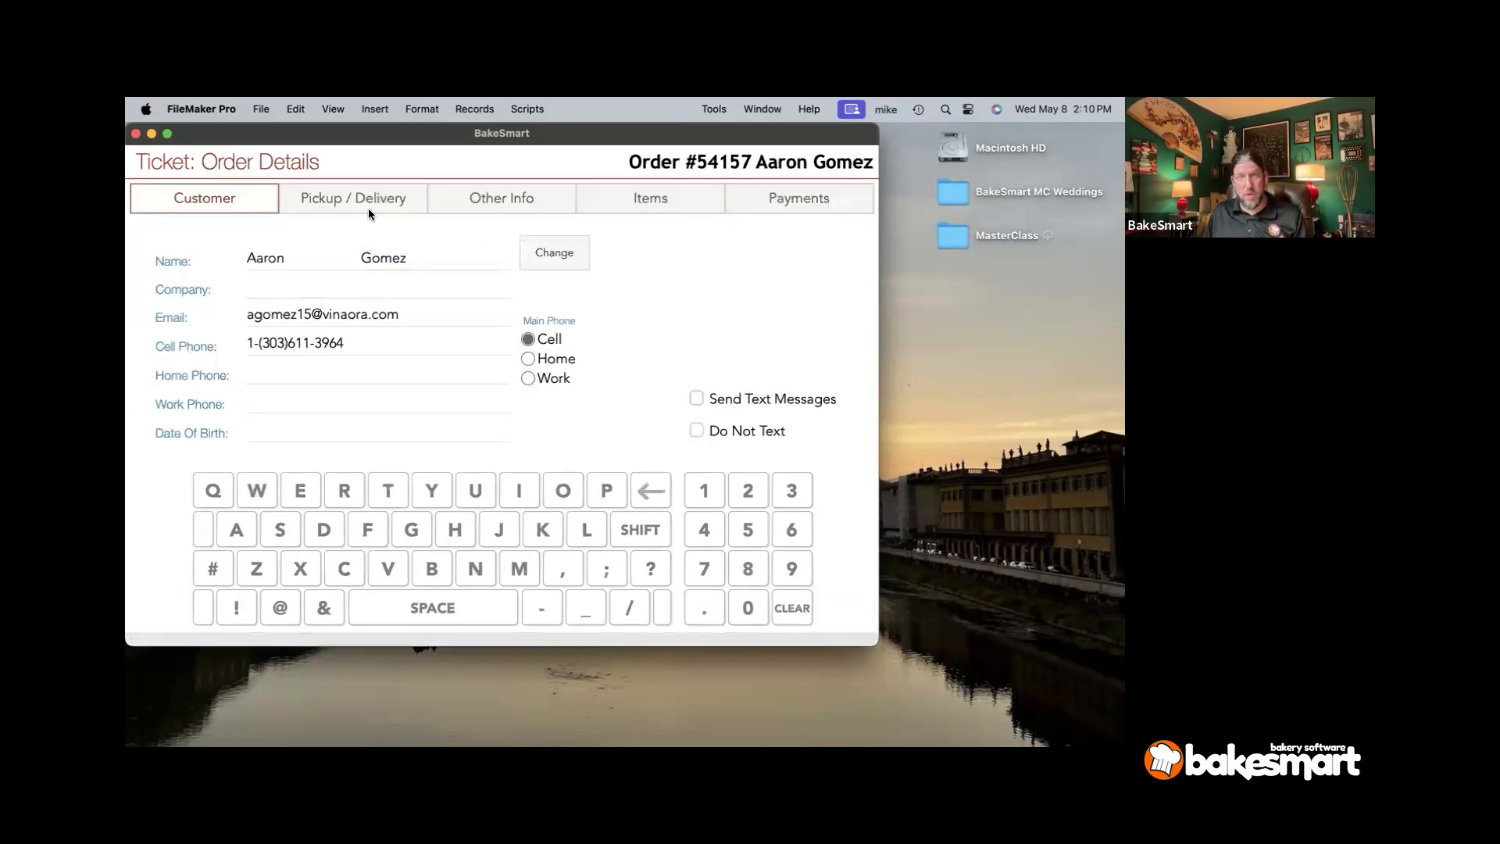
- Check the State Capitol Building delivery, wedding event info and 856.00 balance, then finish without payment
{"action": "left_click", "coordinate": [368, 205]}
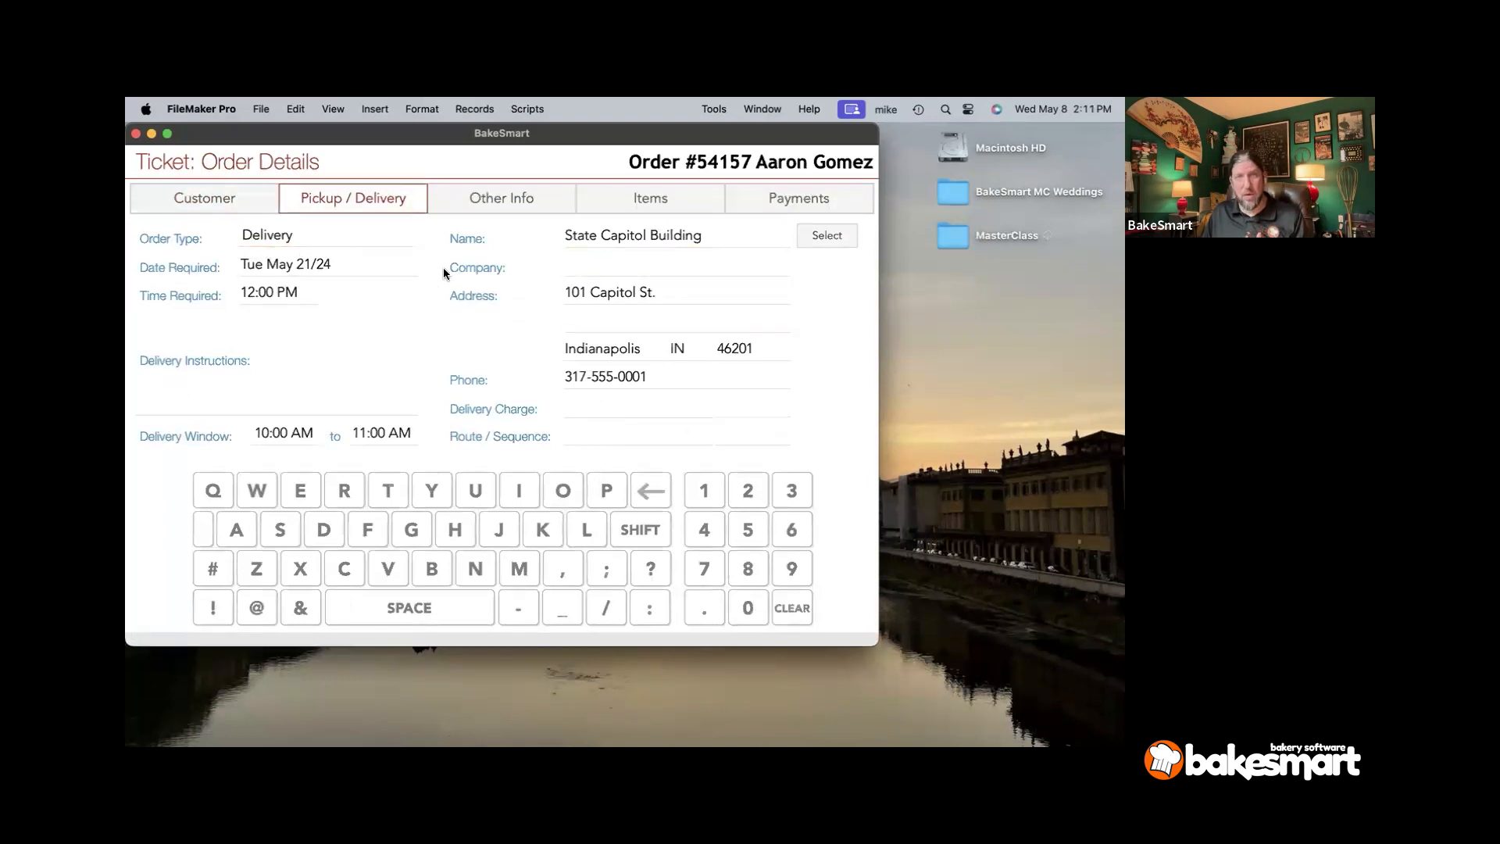
{"action": "left_click", "coordinate": [472, 205]}
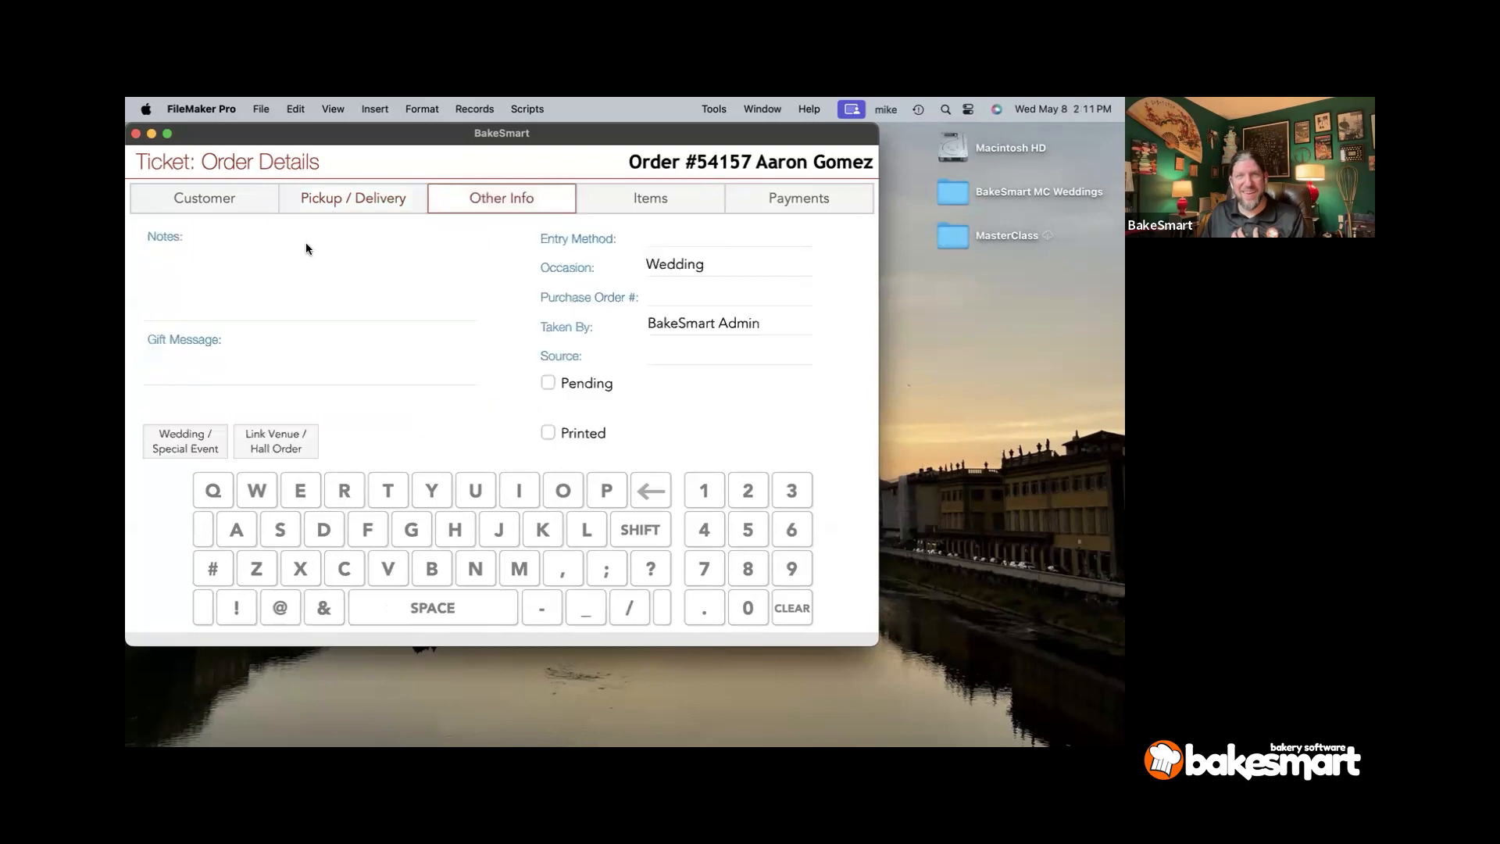
{"action": "left_click", "coordinate": [177, 436]}
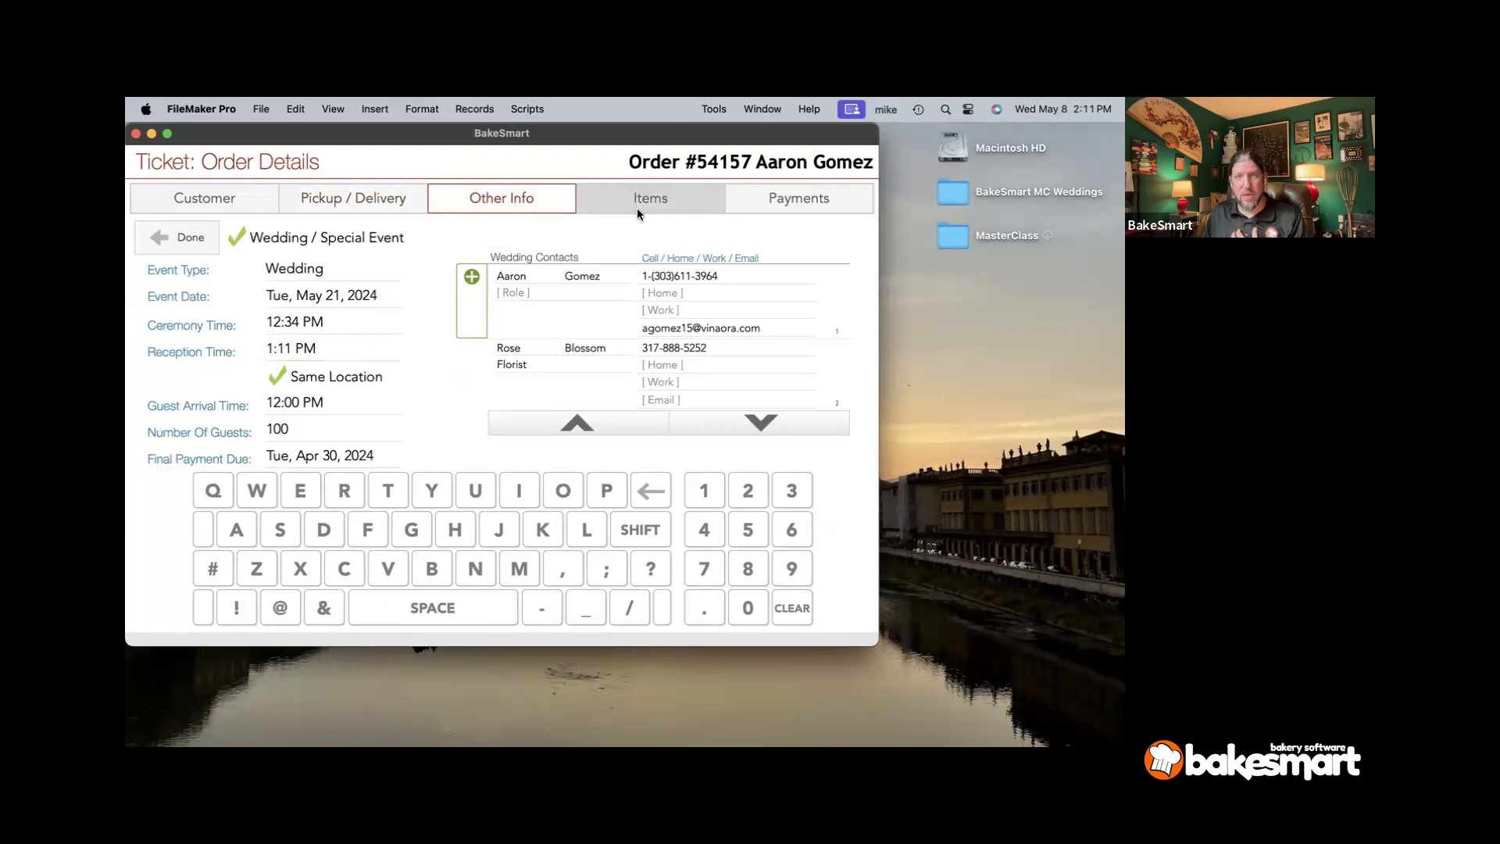
{"action": "left_click", "coordinate": [737, 205]}
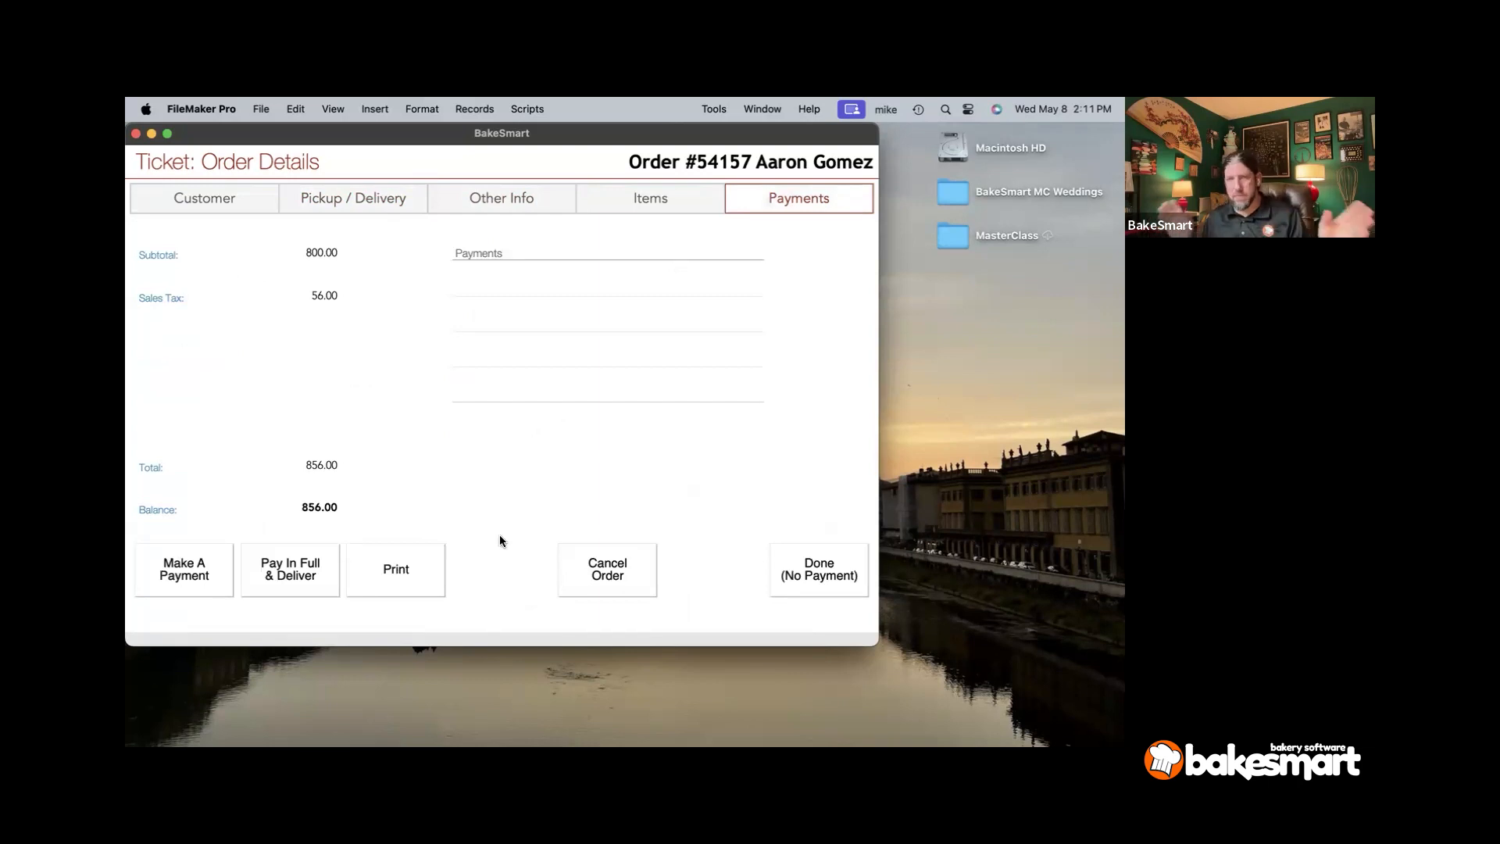
{"action": "left_click", "coordinate": [786, 577]}
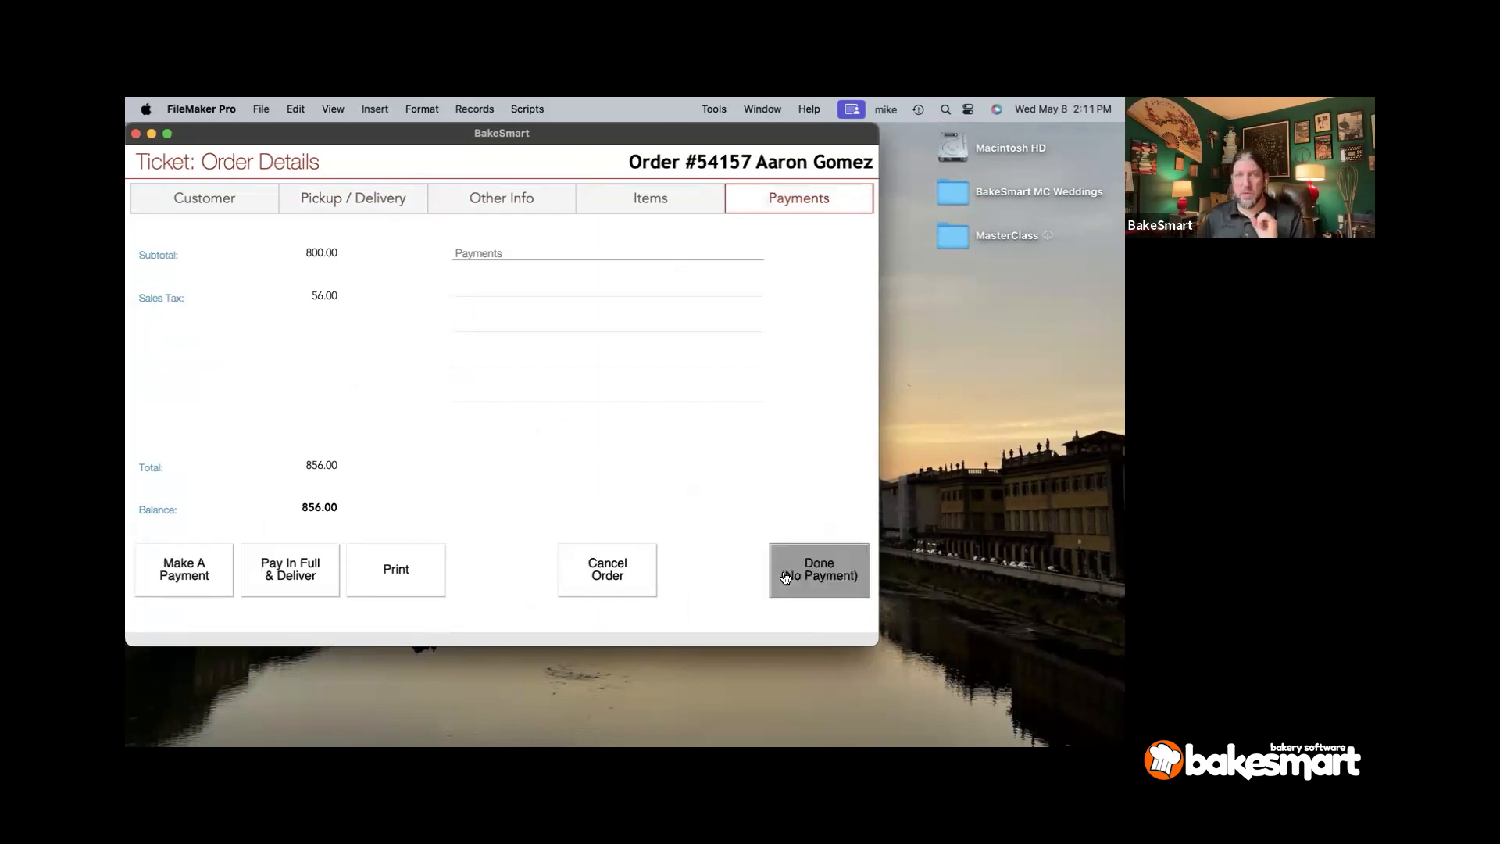
- Print the wedding cake confirmation and review both pages in the preview
{"action": "left_click", "coordinate": [386, 576]}
{"action": "left_click", "coordinate": [292, 490]}
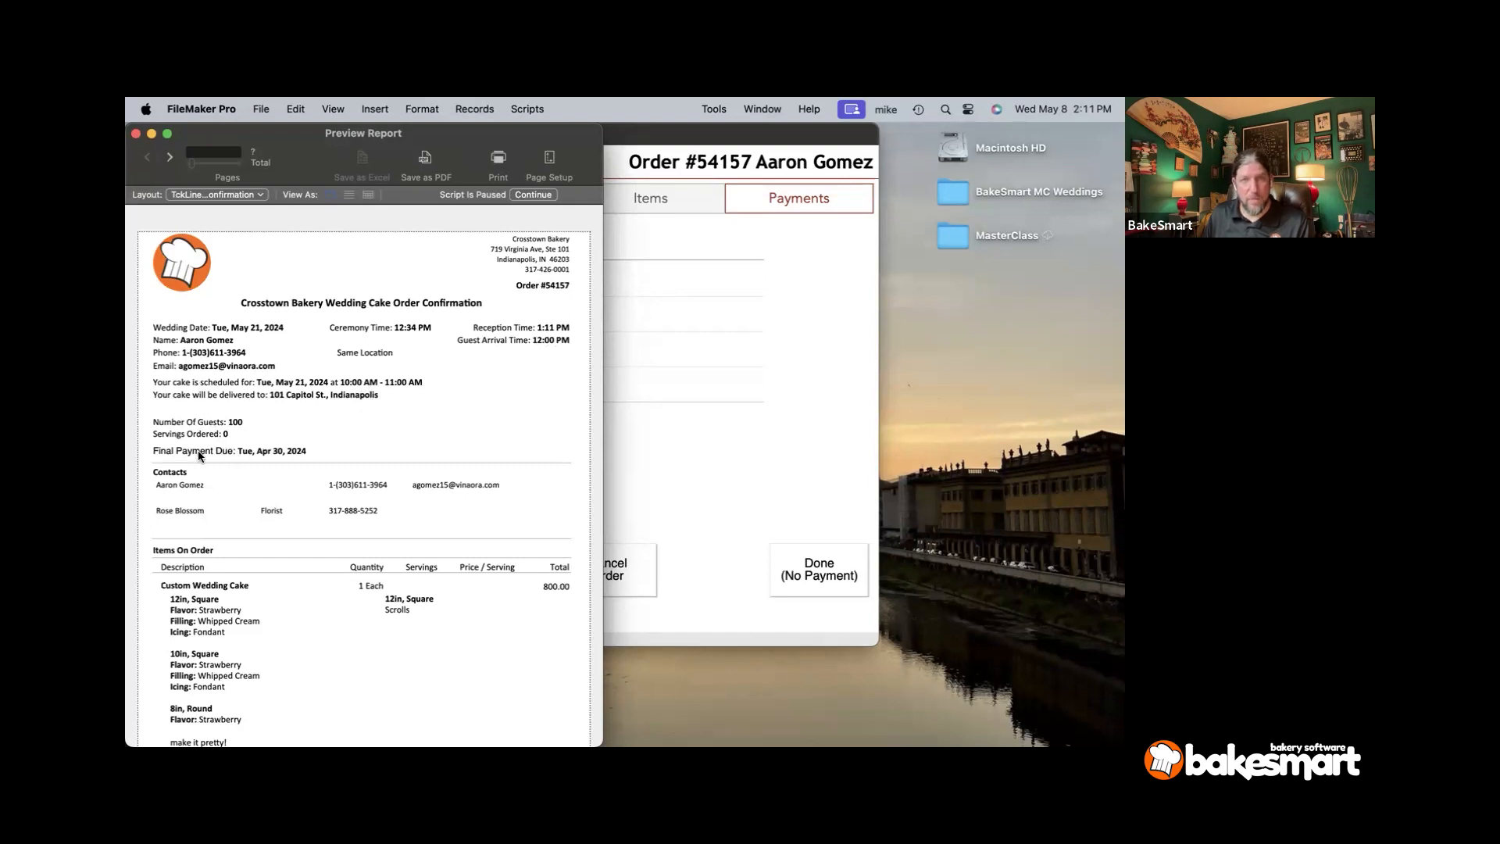
{"action": "scroll", "coordinate": [244, 497], "scroll_direction": "down", "scroll_amount": 3}
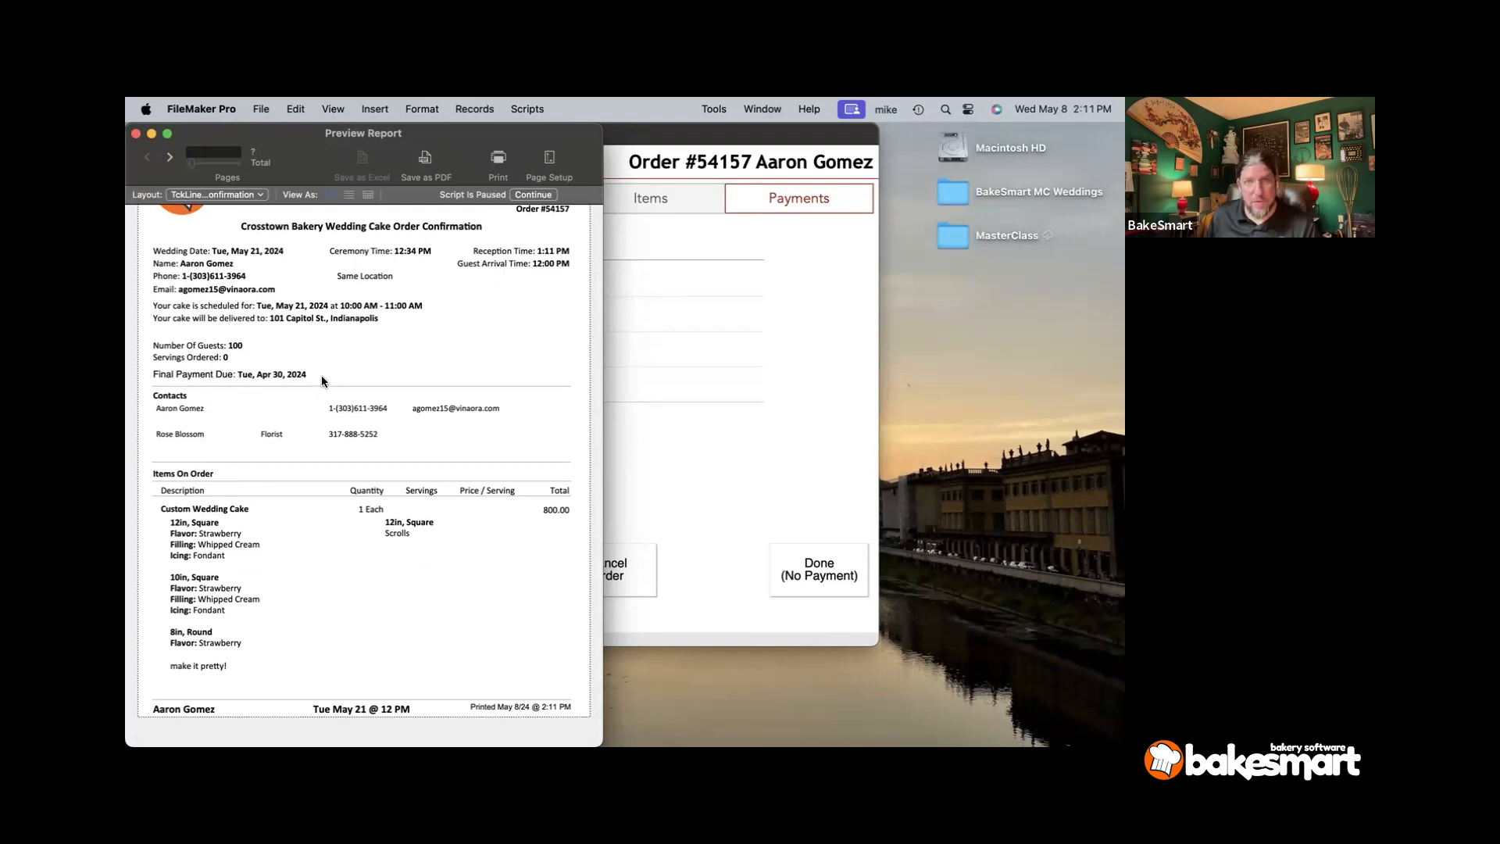
{"action": "scroll", "coordinate": [182, 515], "scroll_direction": "down", "scroll_amount": 1}
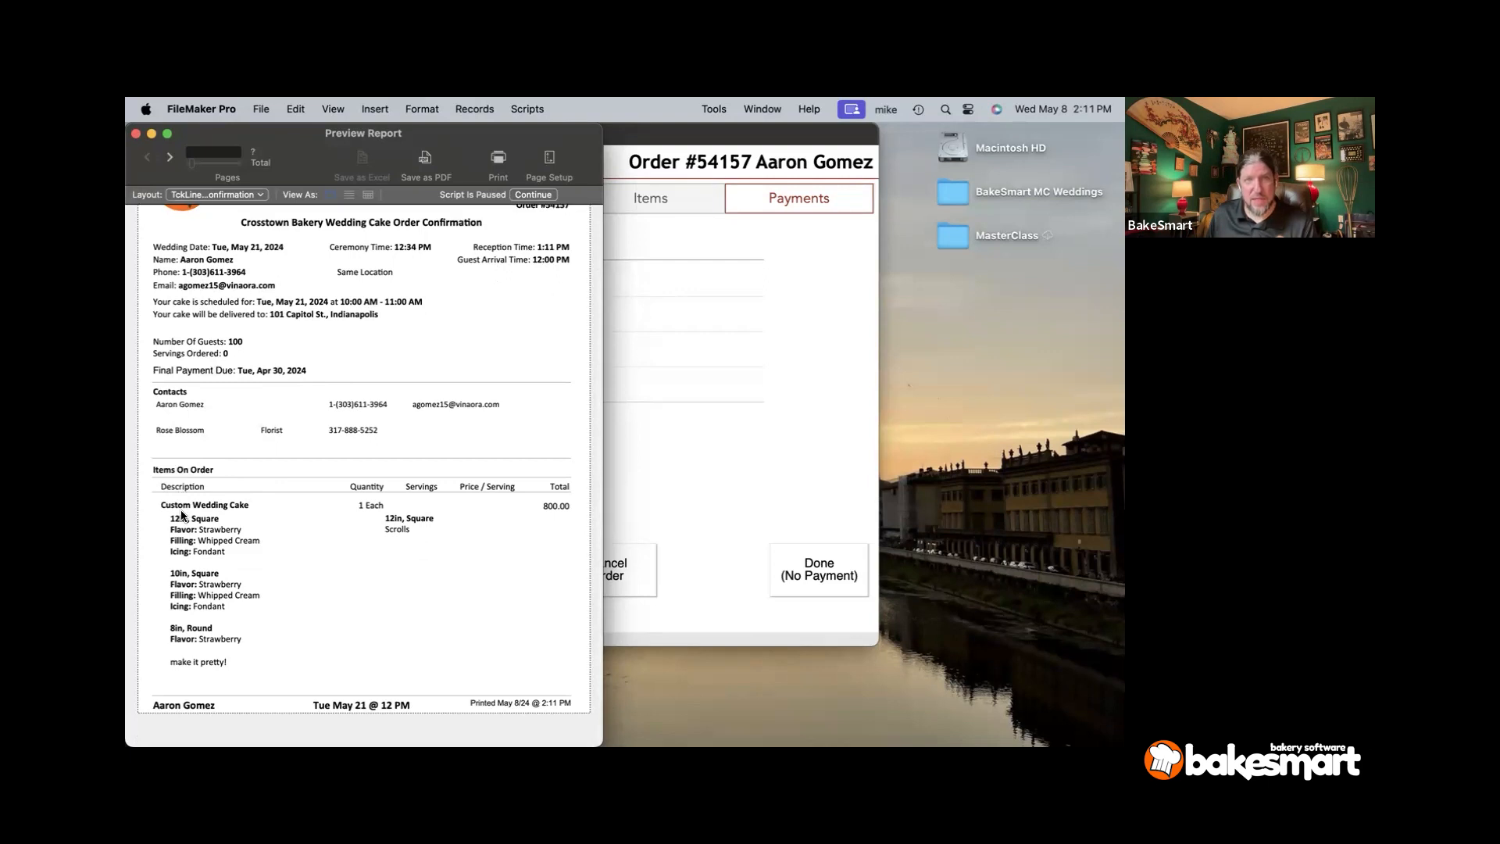
{"action": "scroll", "coordinate": [182, 515], "scroll_direction": "up", "scroll_amount": 1}
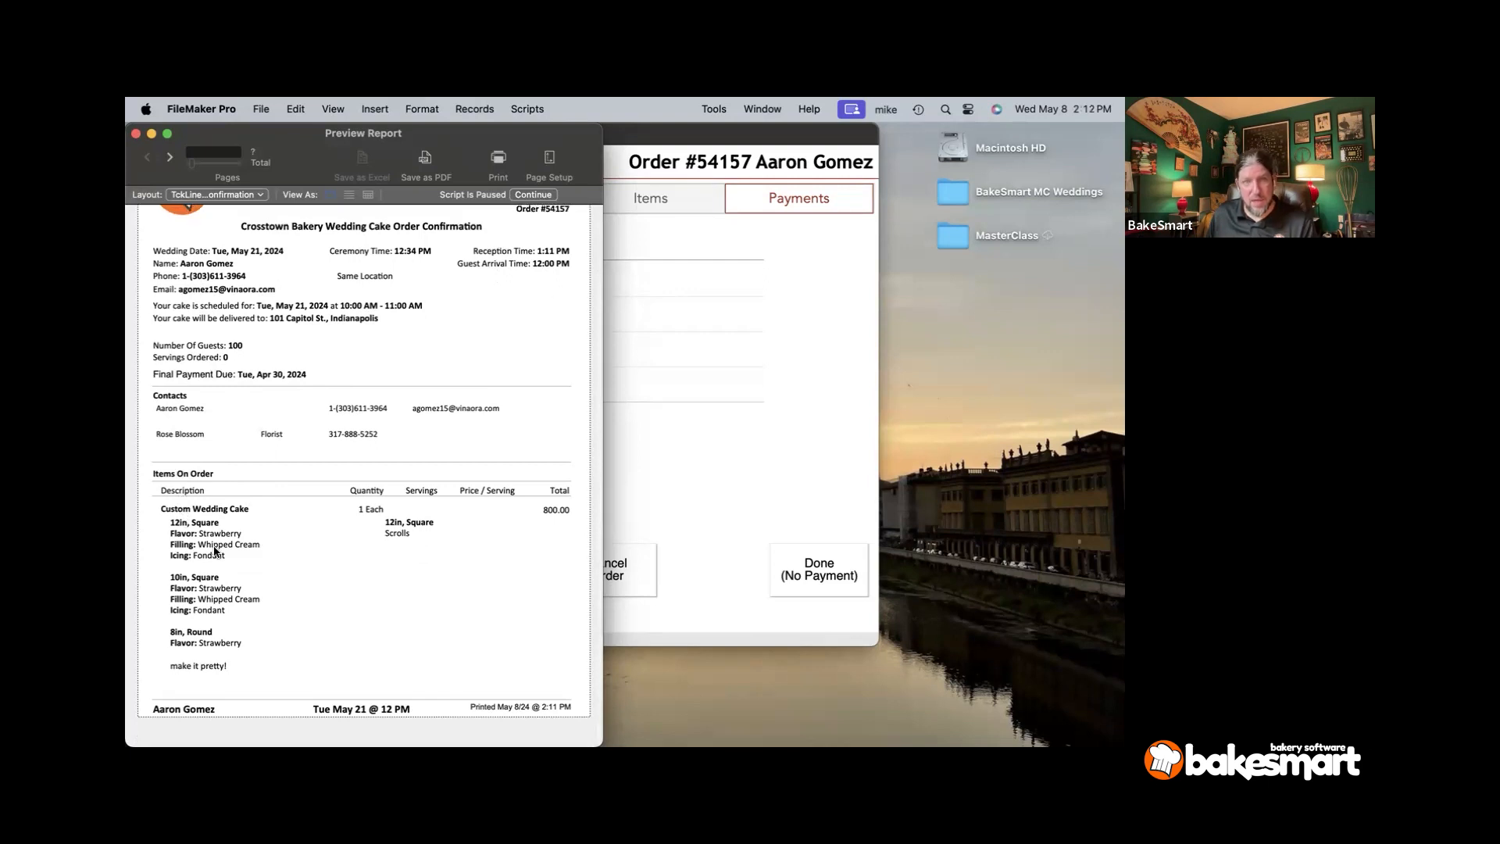
{"action": "left_click", "coordinate": [179, 158]}
{"action": "scroll", "coordinate": [190, 258], "scroll_direction": "up", "scroll_amount": 3}
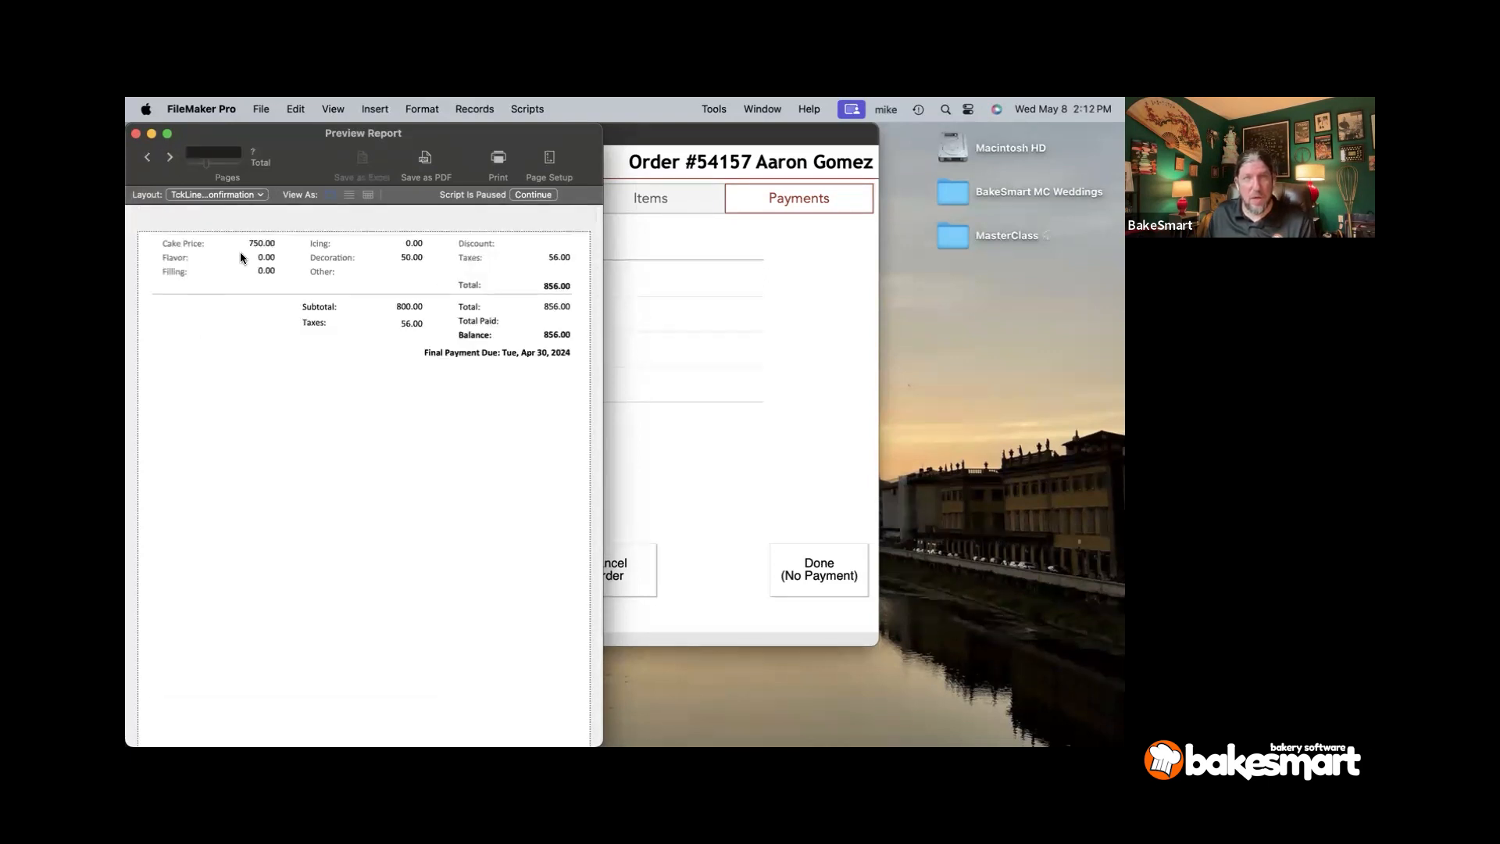
{"action": "scroll", "coordinate": [241, 269], "scroll_direction": "down", "scroll_amount": 3}
{"action": "left_click", "coordinate": [539, 194]}
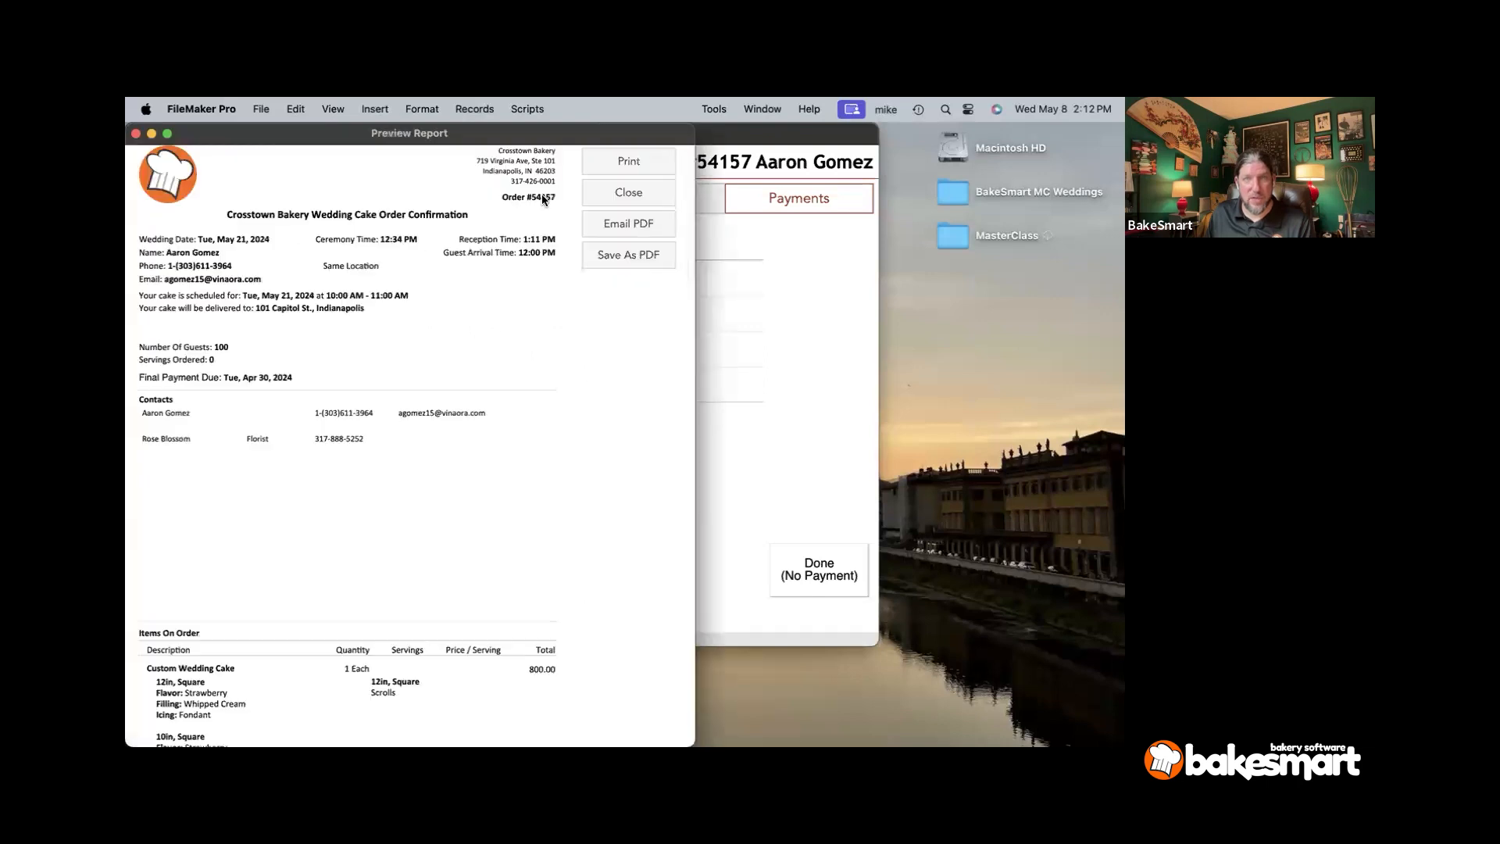
- Close the confirmation preview and print options, and close the order without payment
{"action": "left_click", "coordinate": [612, 189]}
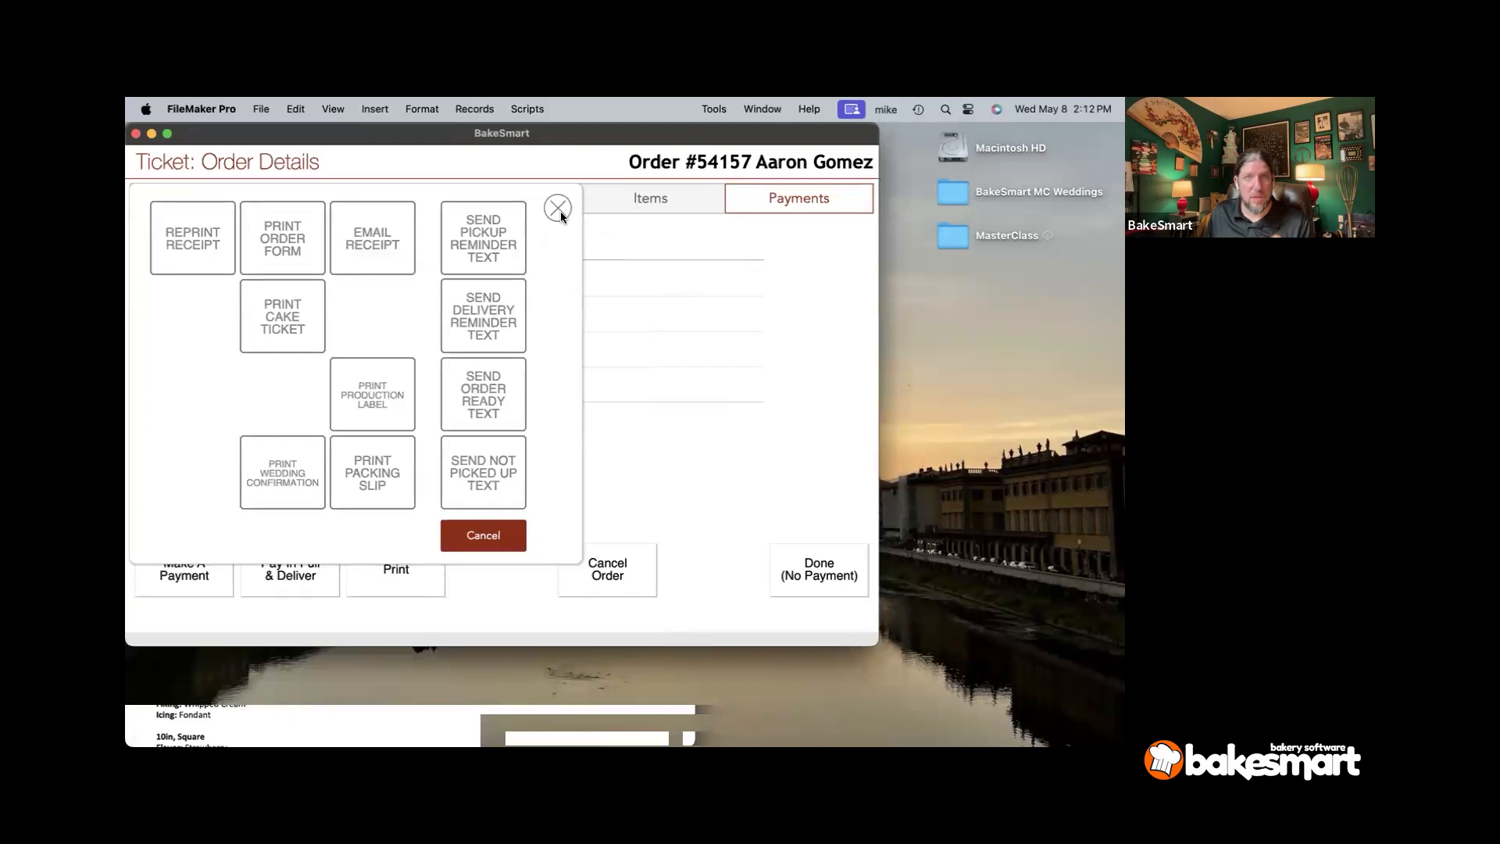
{"action": "left_click", "coordinate": [558, 209]}
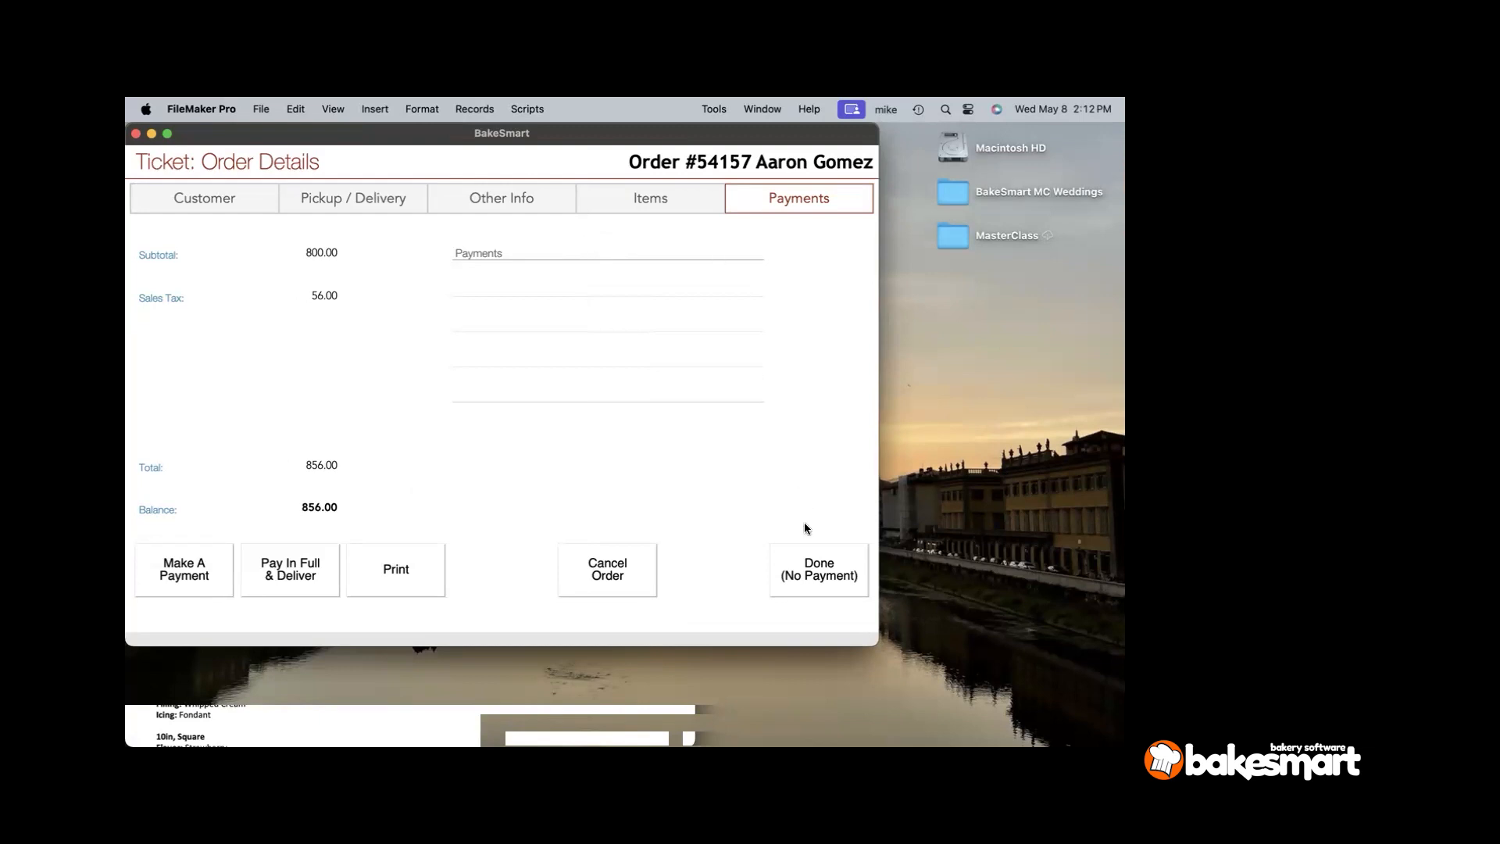
{"action": "left_click", "coordinate": [805, 578]}
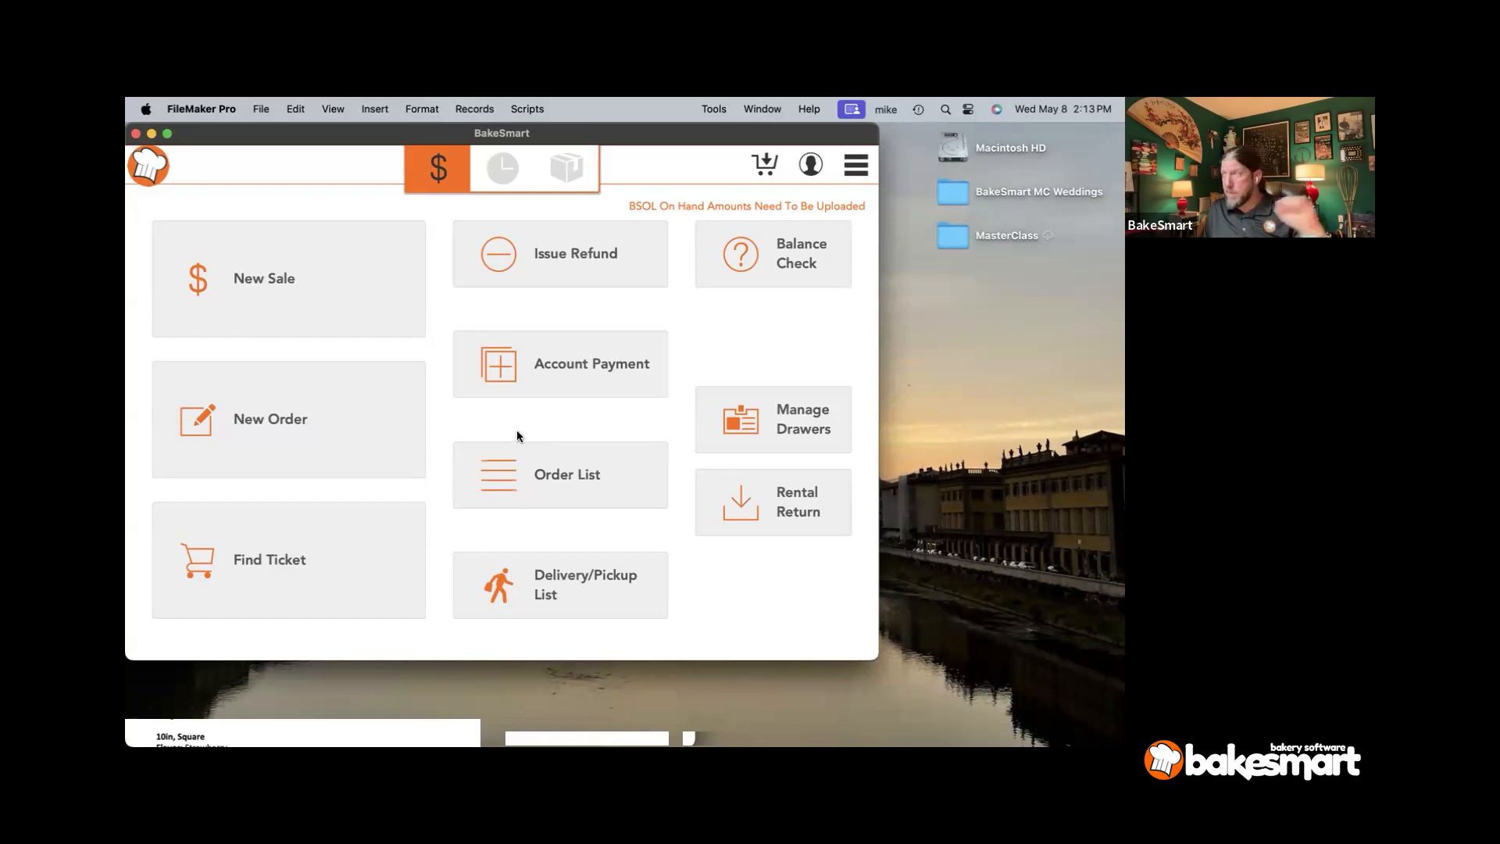
- Start a new order, log in, and attach the first customer matching 'br' with Do Not Text
{"action": "left_click", "coordinate": [306, 450]}
{"action": "type", "text": "••••"}
{"action": "key", "text": "Return"}
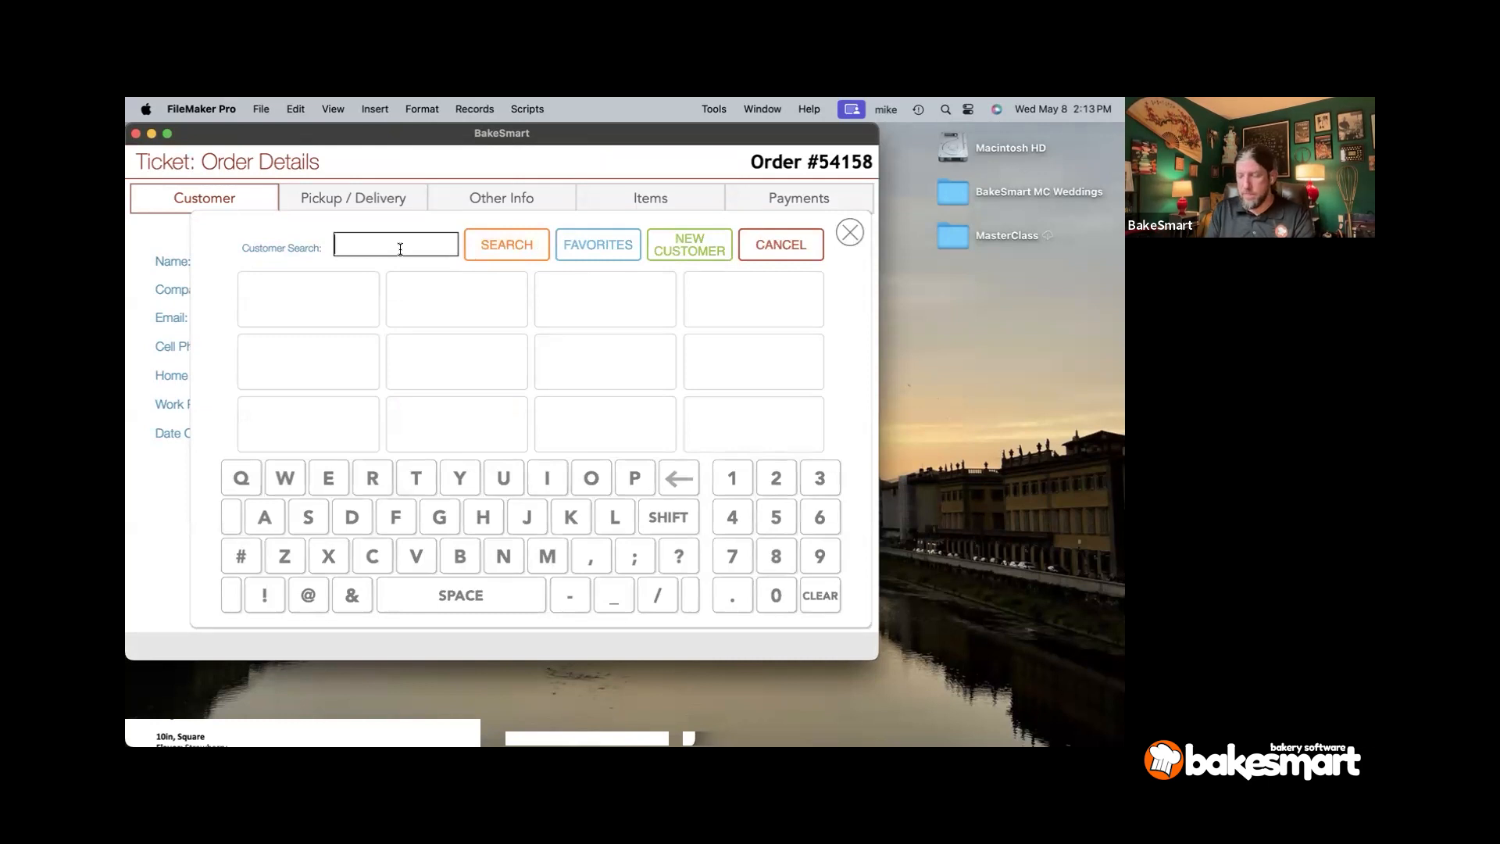
{"action": "type", "text": "br"}
{"action": "key", "text": "Return"}
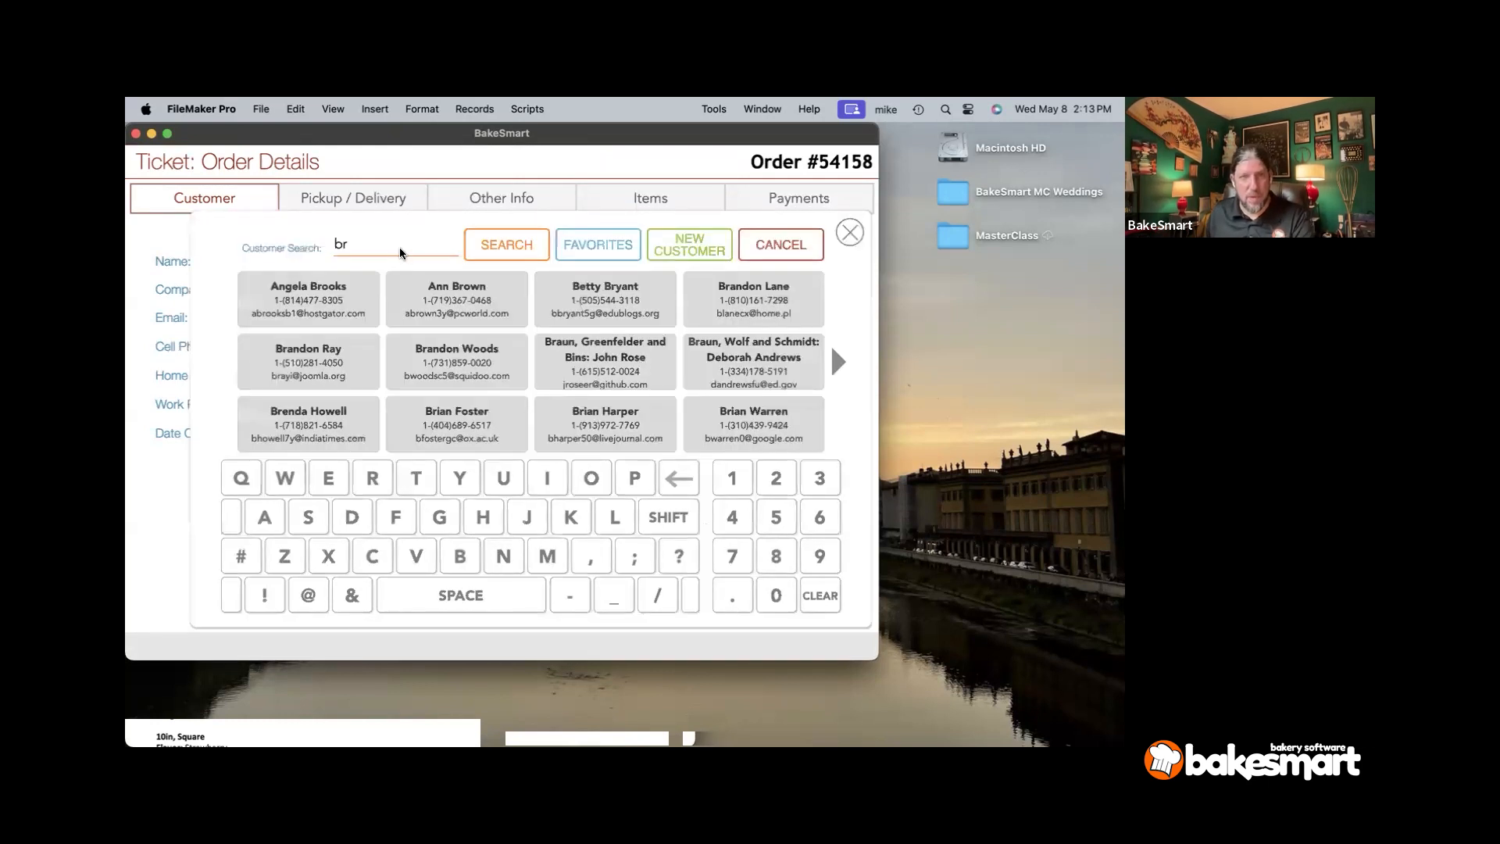
{"action": "left_click", "coordinate": [308, 299]}
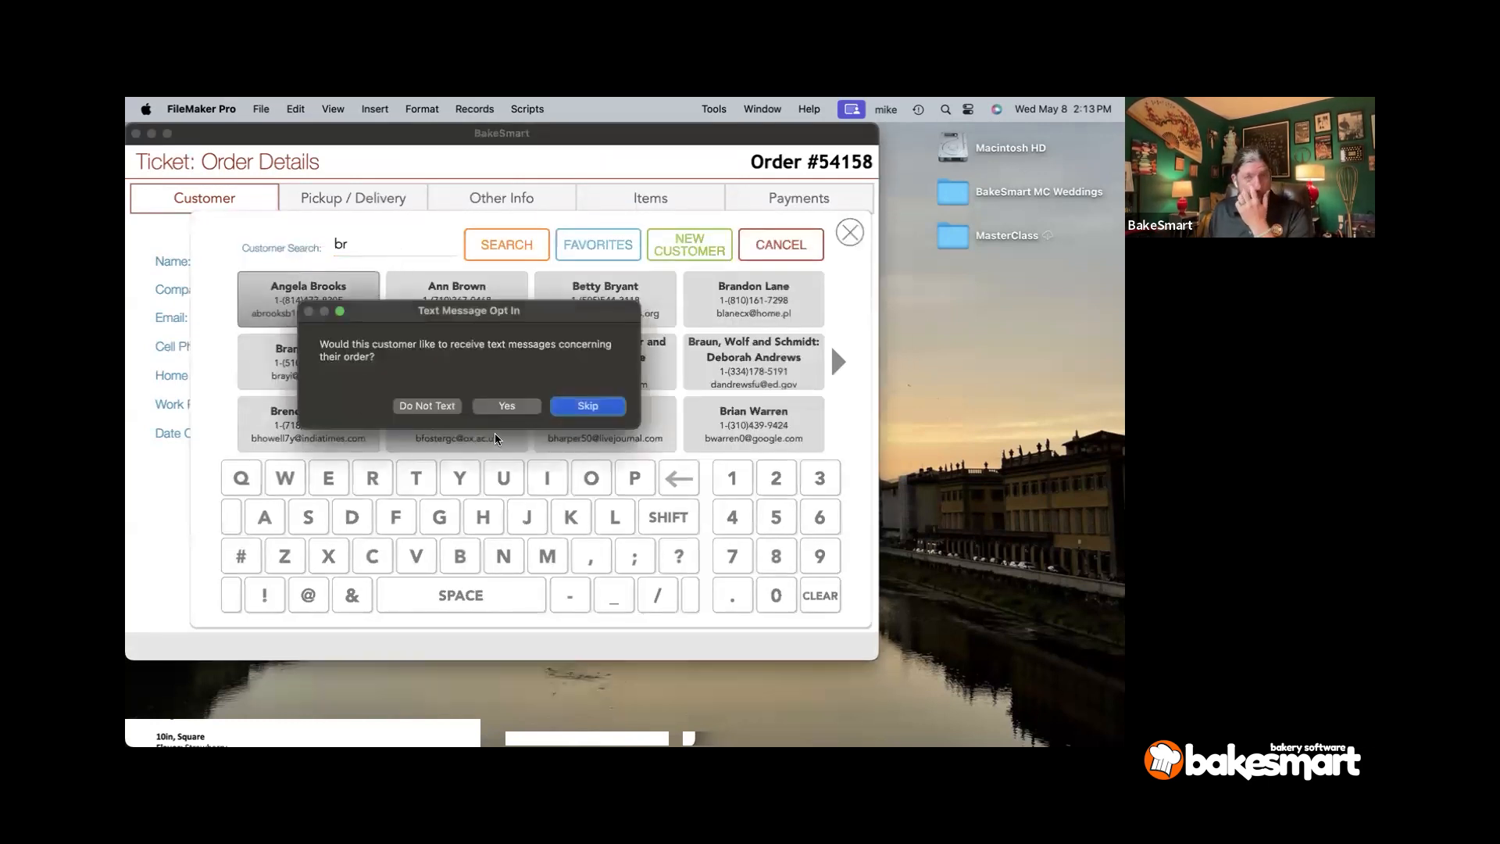
{"action": "left_click", "coordinate": [428, 405]}
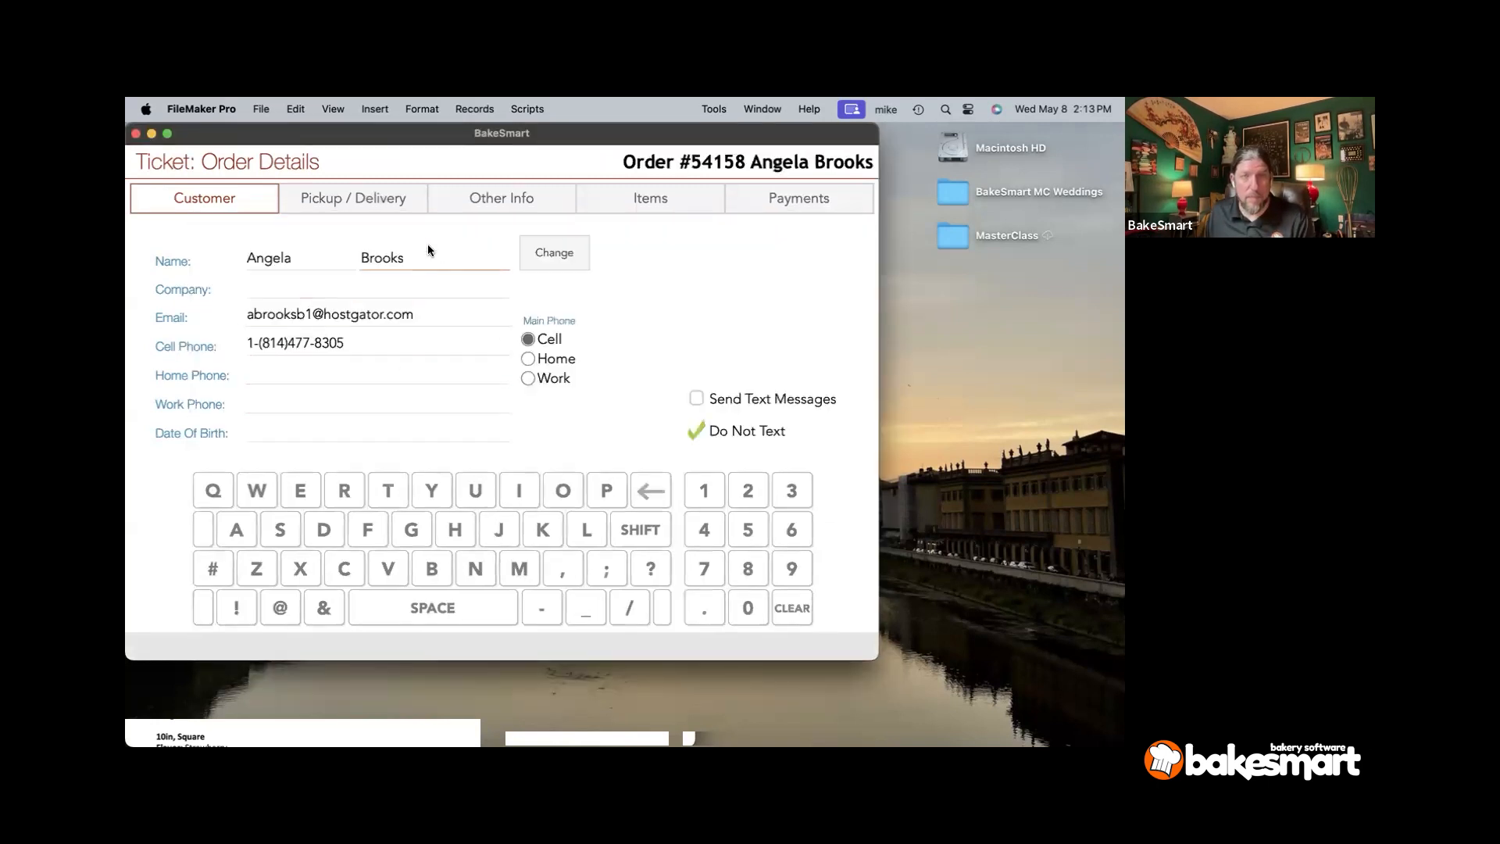
- Set the order type to Delivery on the Pickup / Delivery page
{"action": "left_click", "coordinate": [346, 197]}
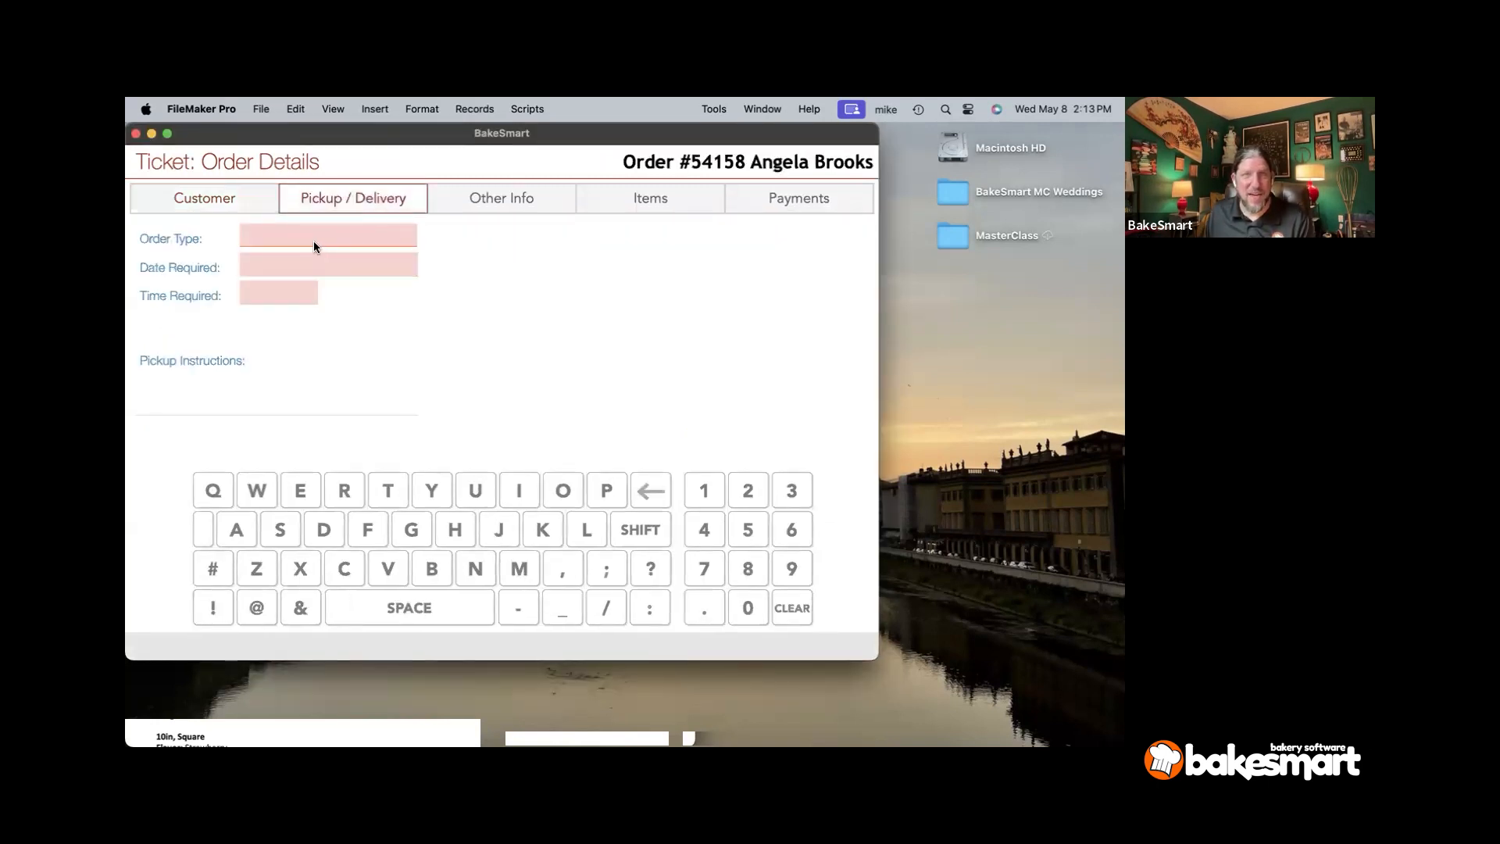
{"action": "left_click", "coordinate": [313, 241]}
{"action": "left_click", "coordinate": [311, 244]}
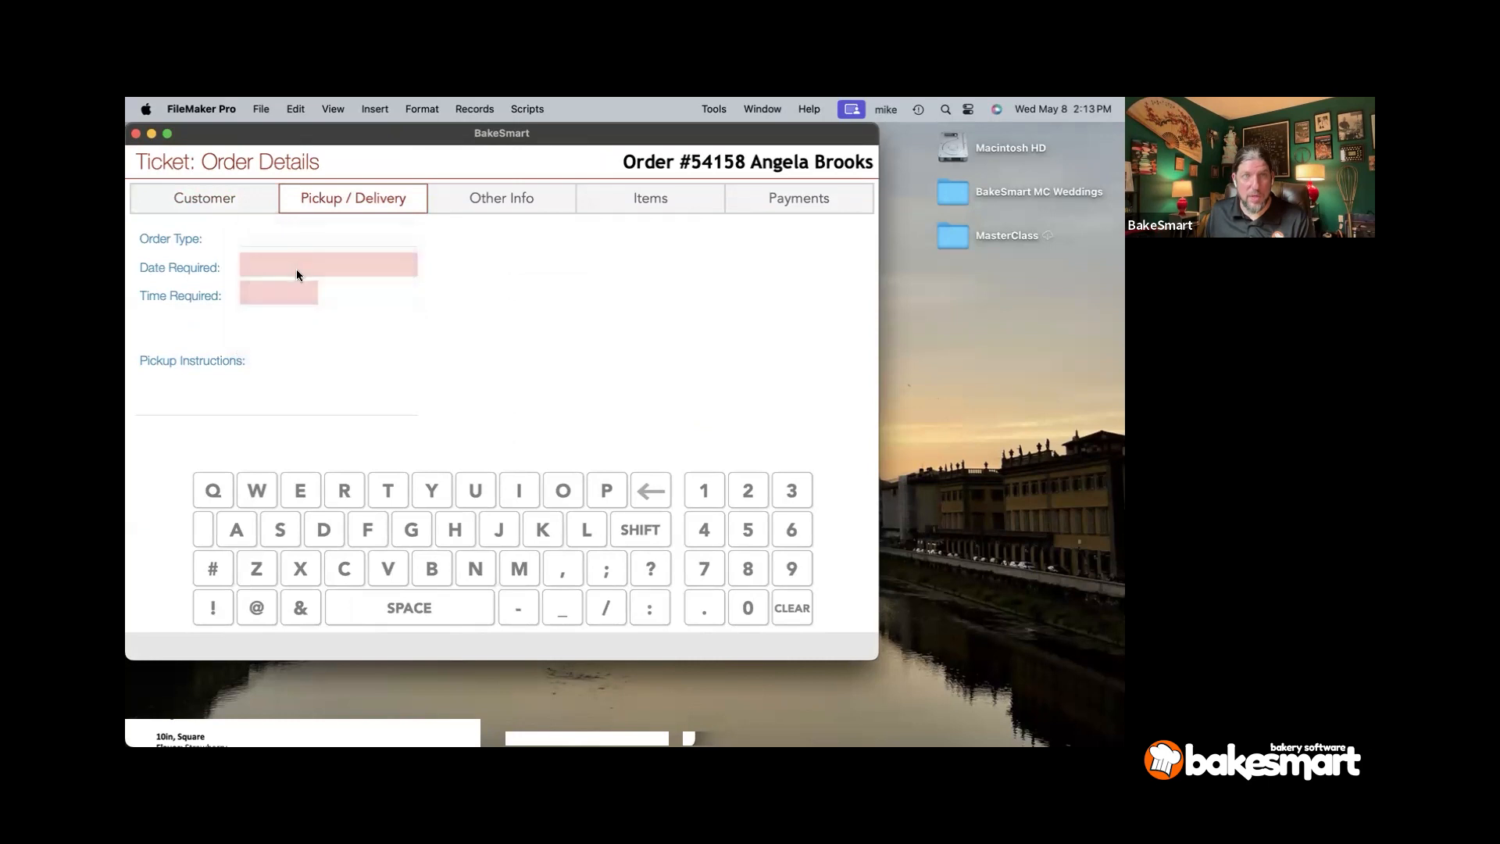
- Set the Date Required to Tuesday, May 21, 2024 from the calendar
{"action": "left_click", "coordinate": [296, 267]}
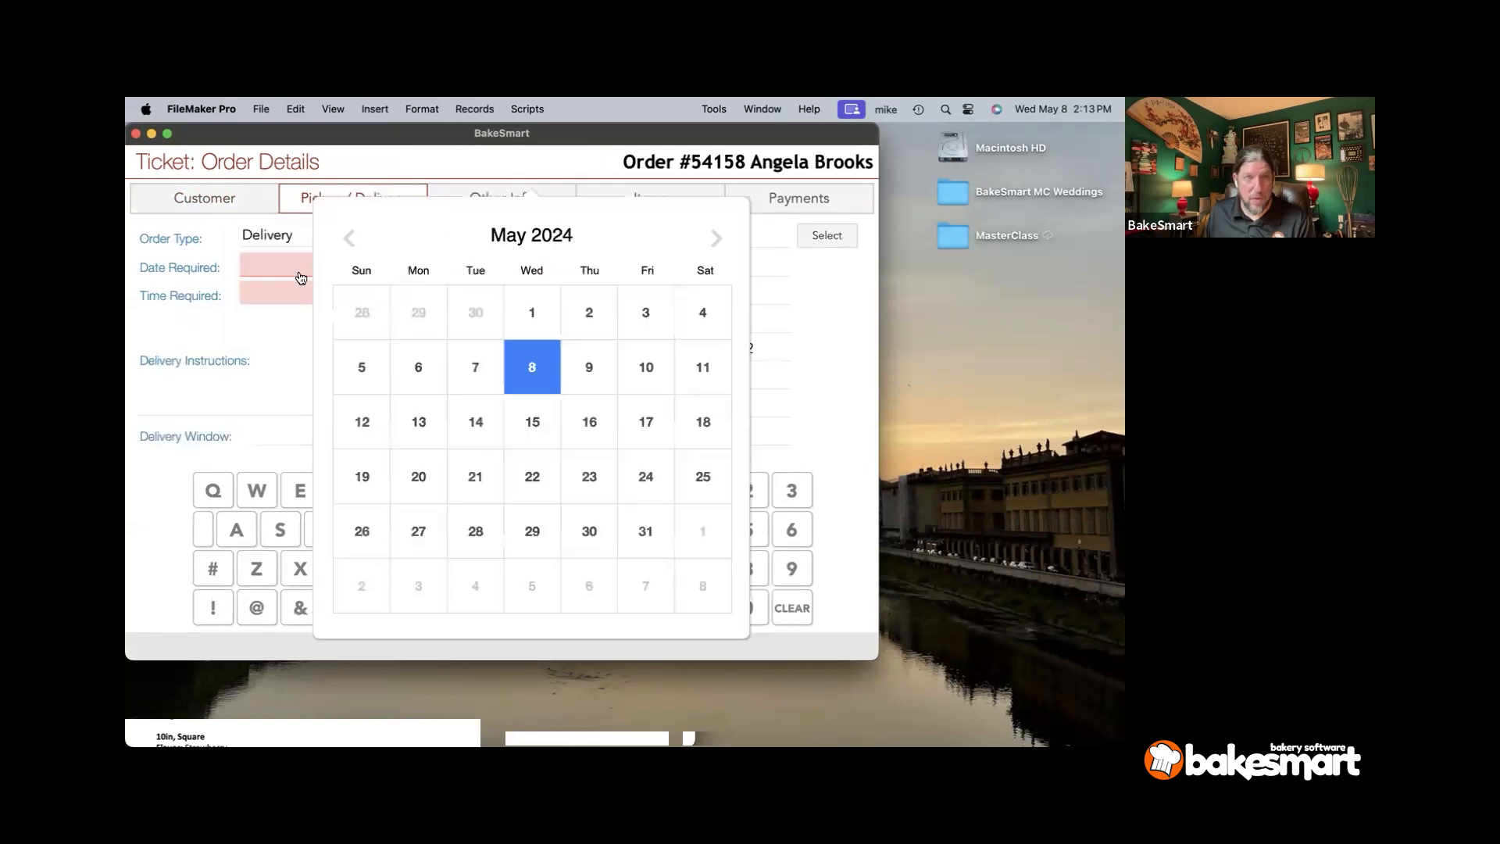
{"action": "left_click", "coordinate": [474, 478]}
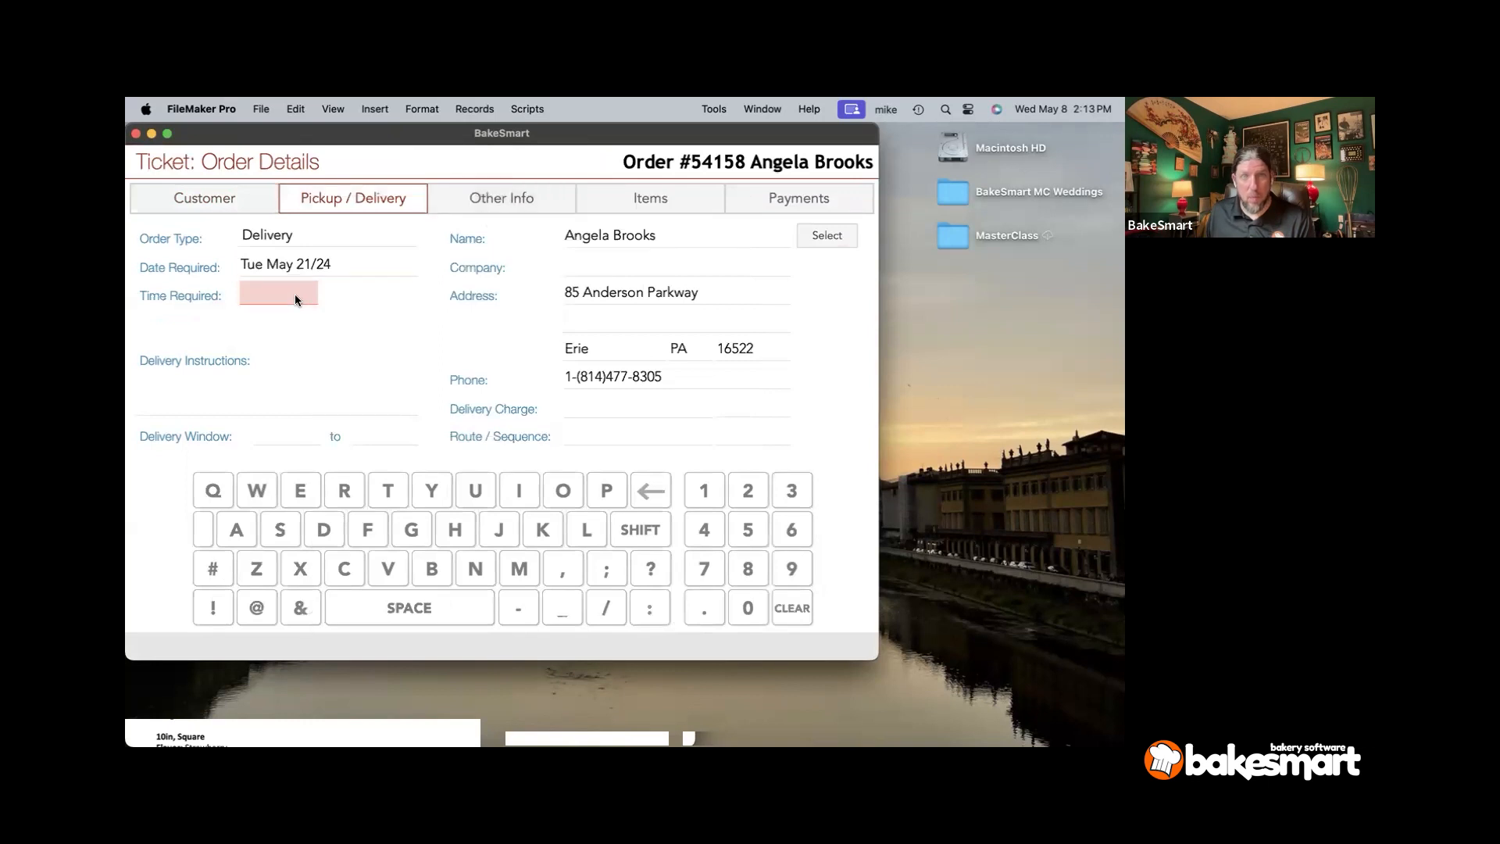
- Link the Creekside Banquet Hall venue order on Other Info, then check Items and return
{"action": "left_click", "coordinate": [479, 208]}
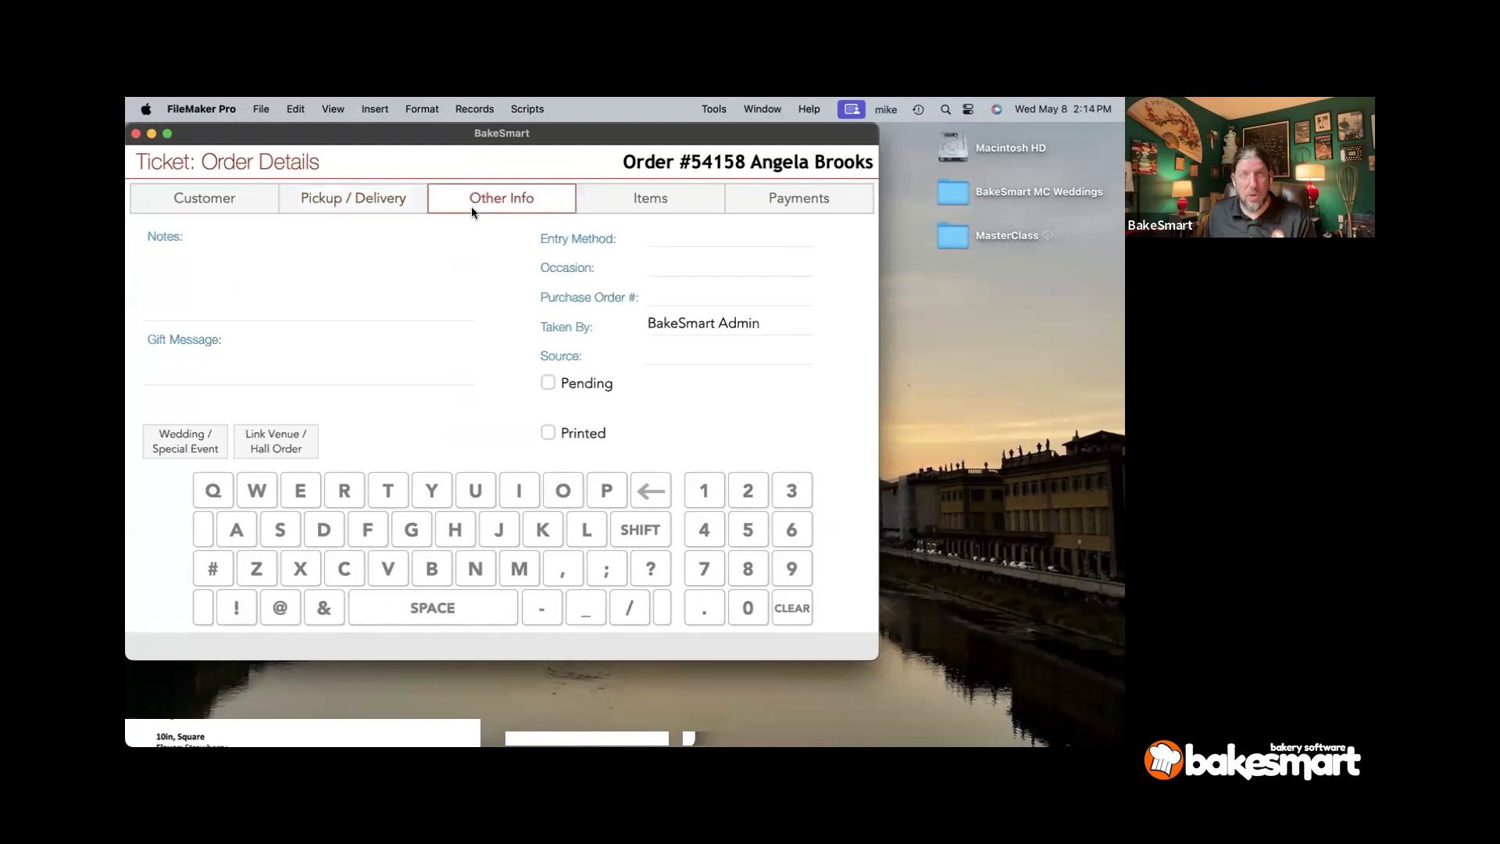
{"action": "left_click", "coordinate": [276, 452]}
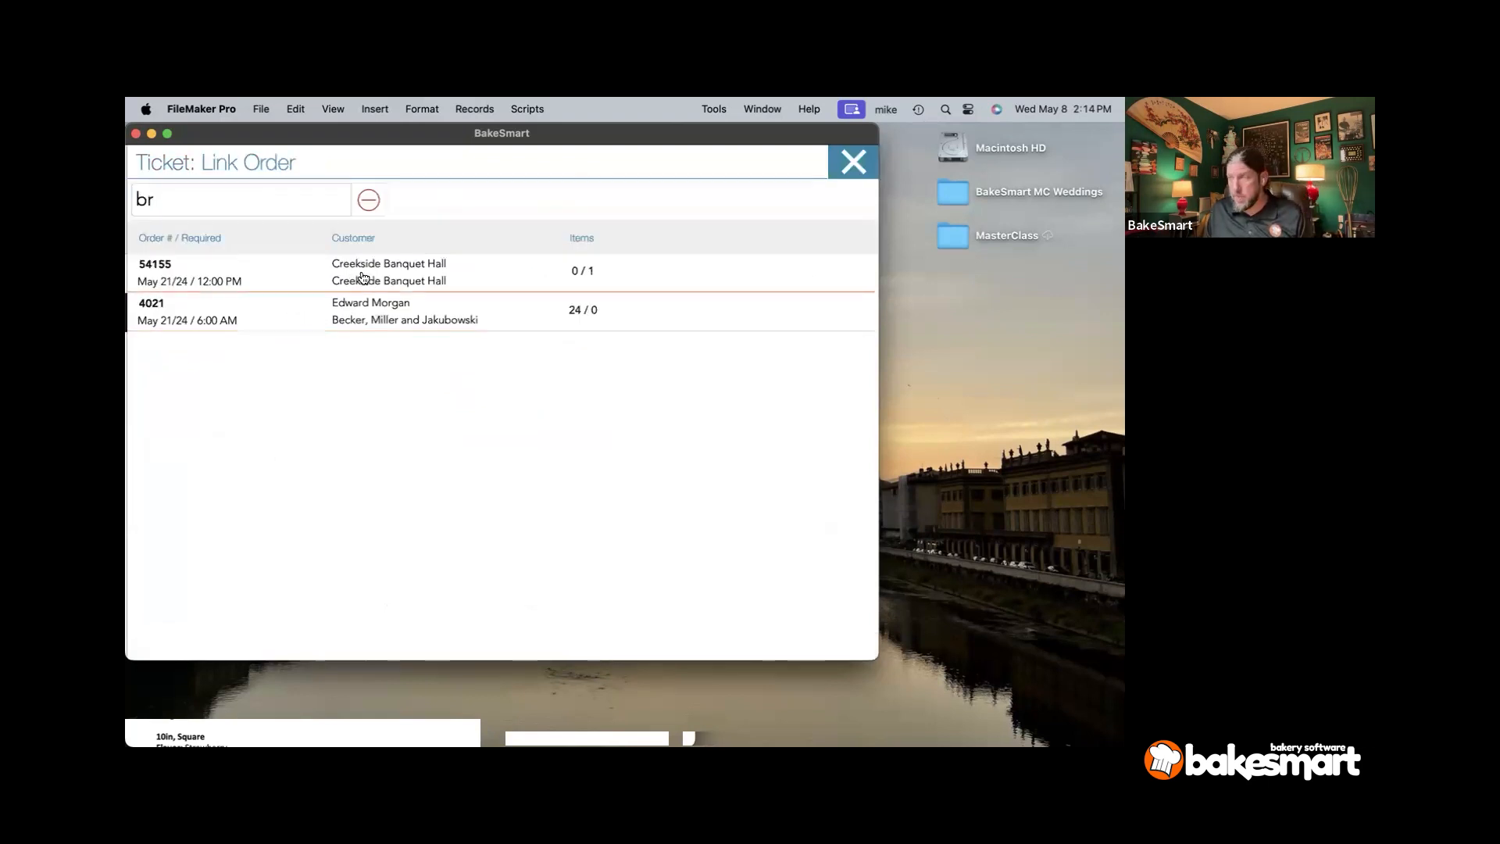
{"action": "left_click", "coordinate": [253, 269]}
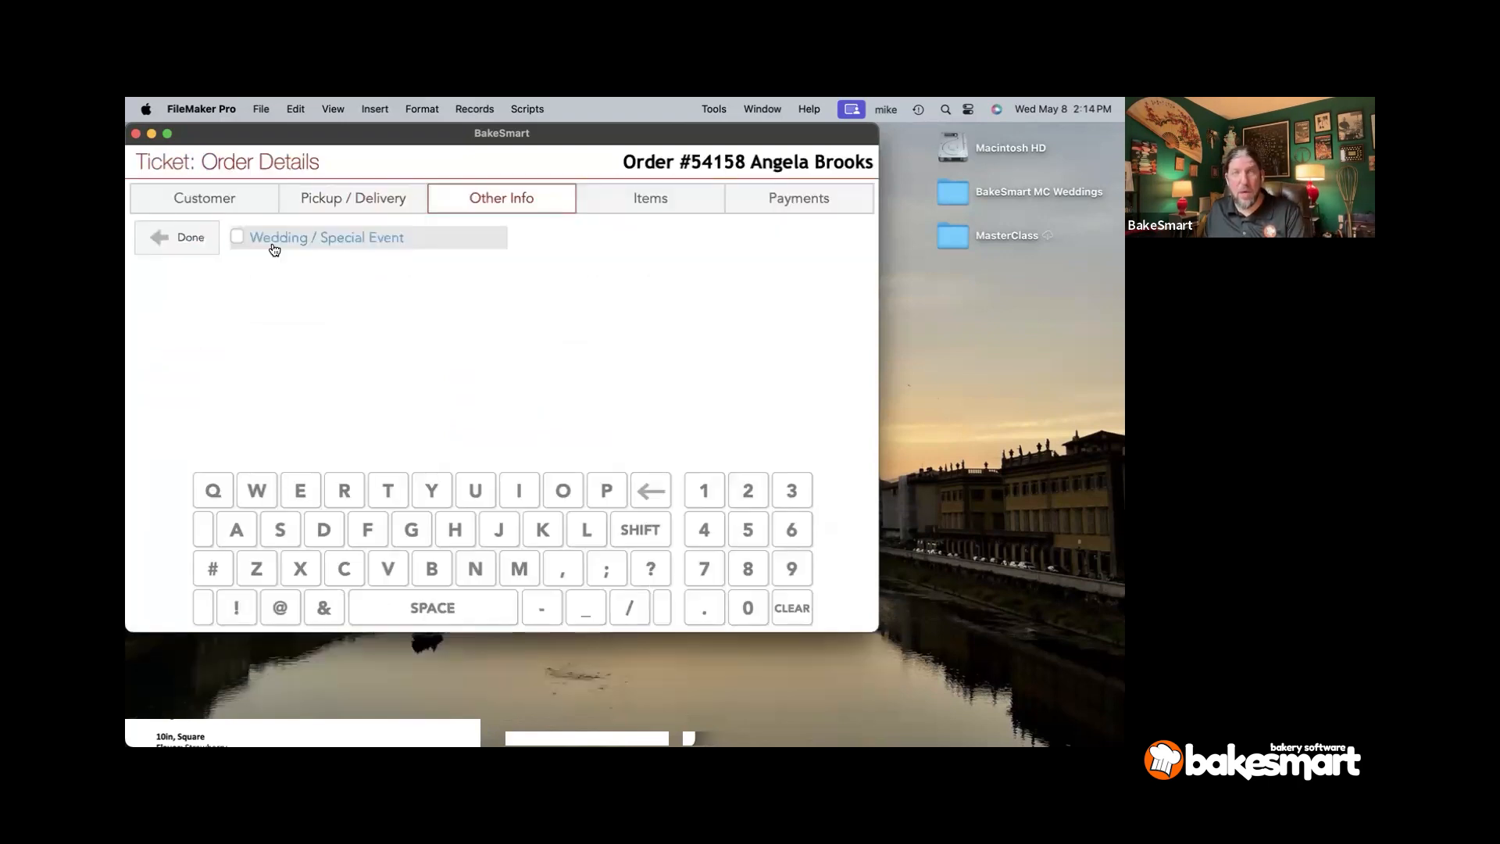
{"action": "left_click", "coordinate": [649, 198]}
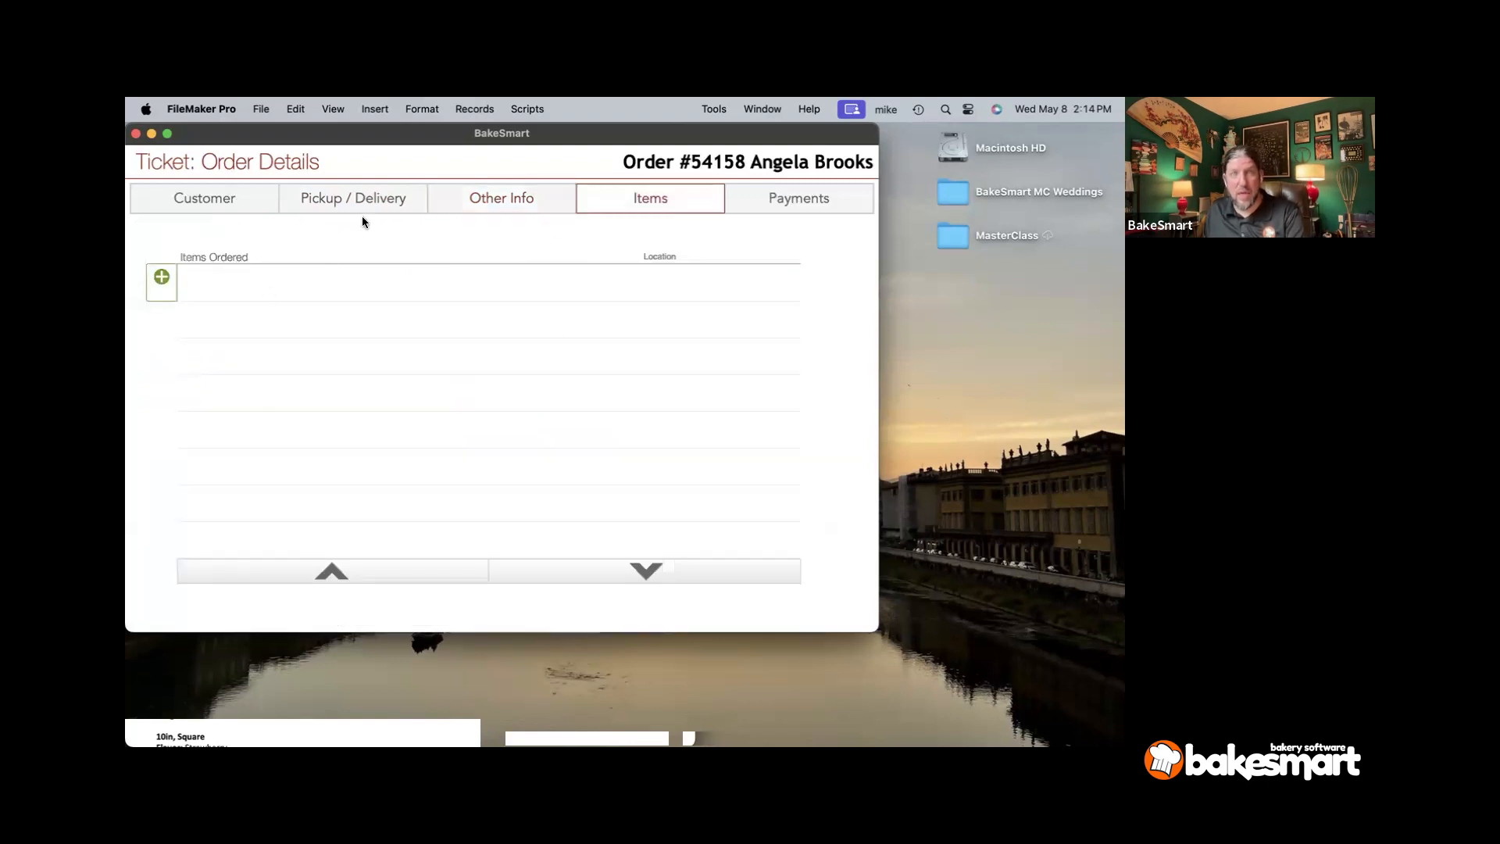
{"action": "left_click", "coordinate": [501, 199]}
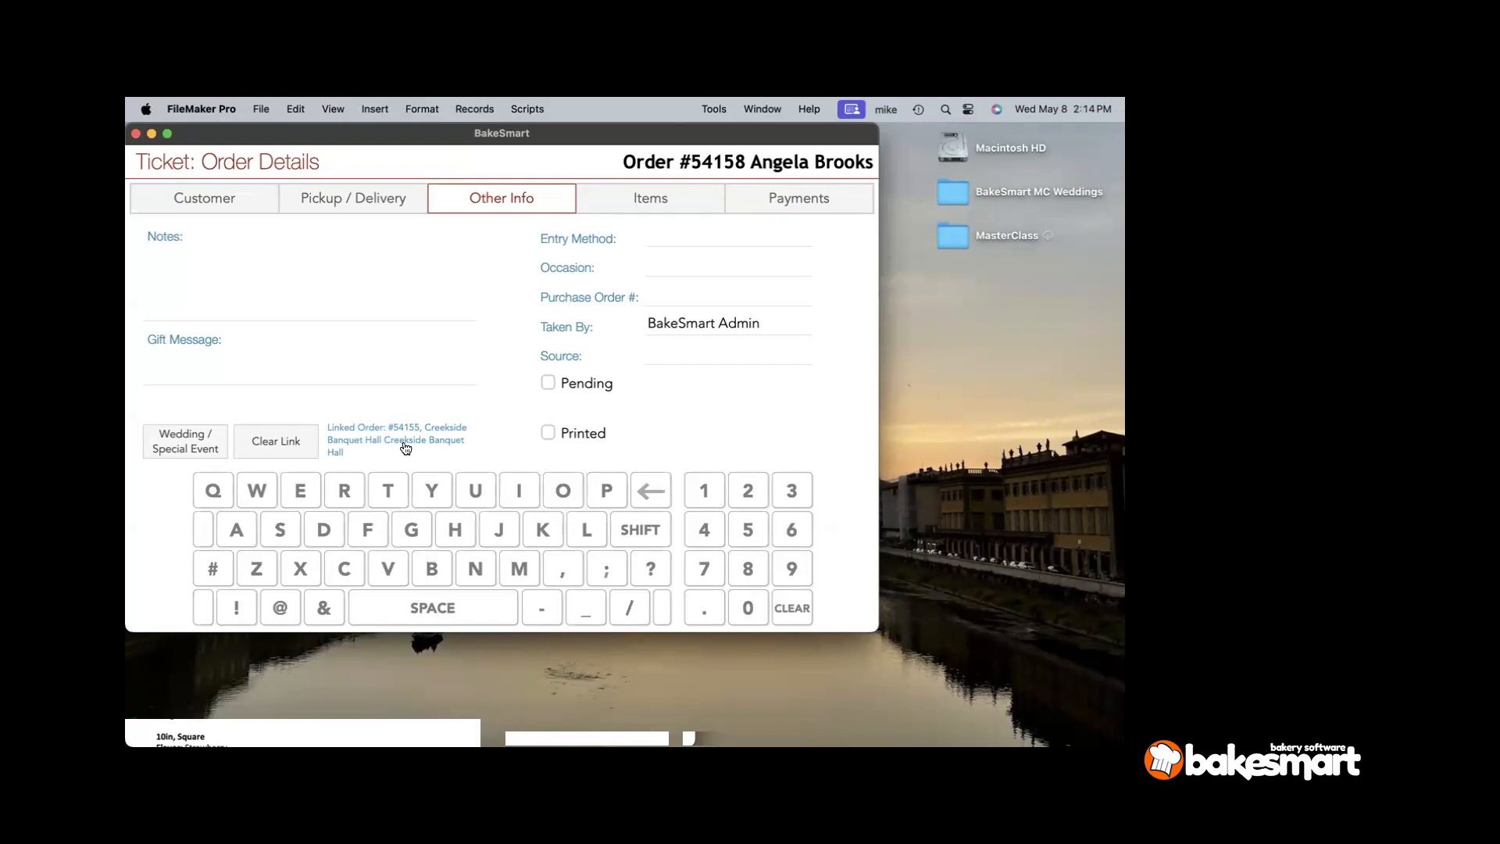
- Clear the venue link and re-select the Creekside Banquet Hall order
{"action": "left_click", "coordinate": [305, 439]}
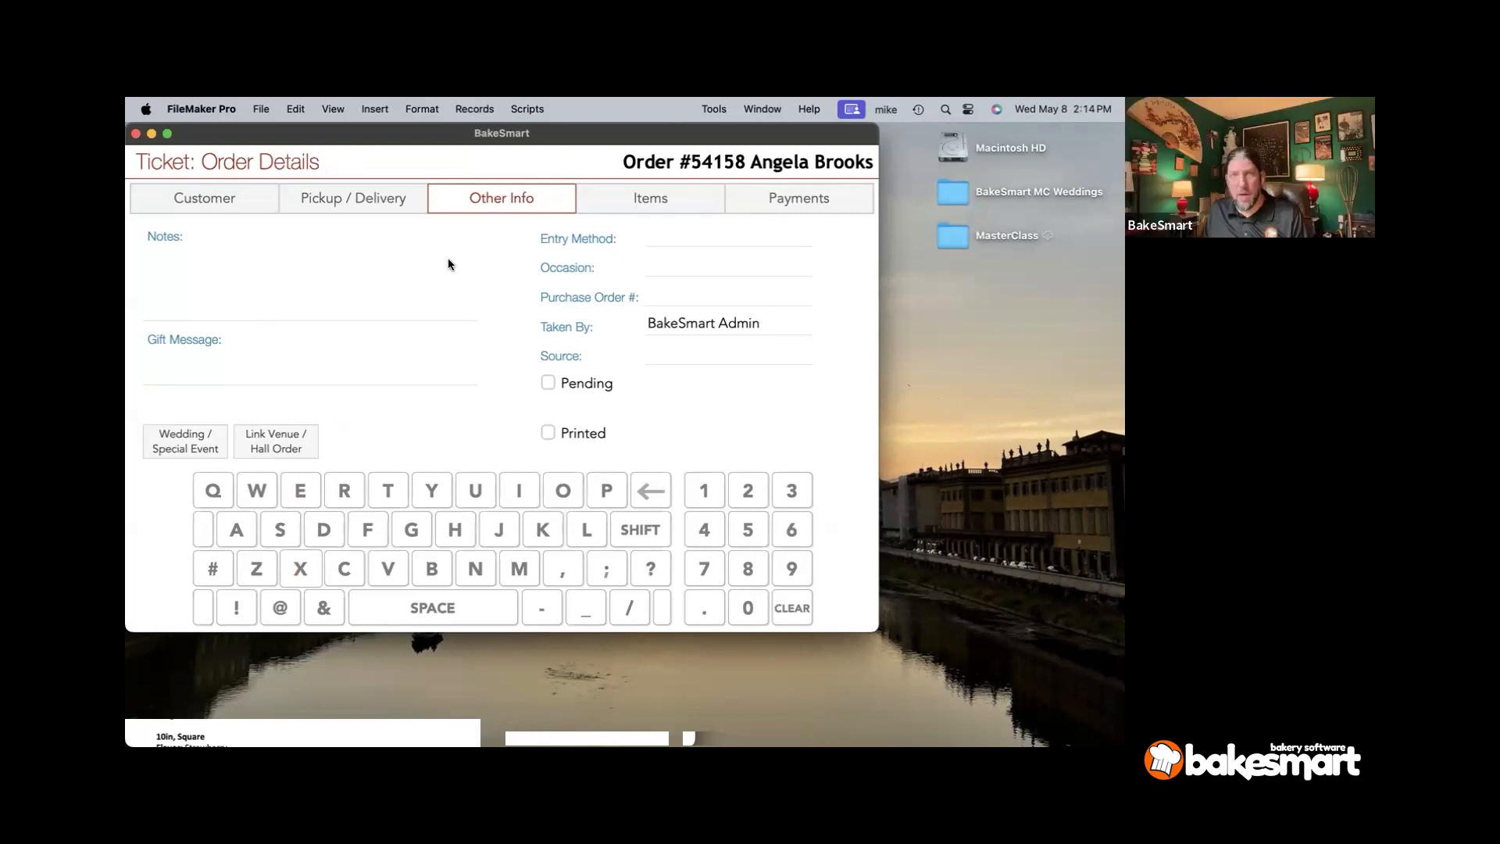
{"action": "left_click", "coordinate": [278, 450]}
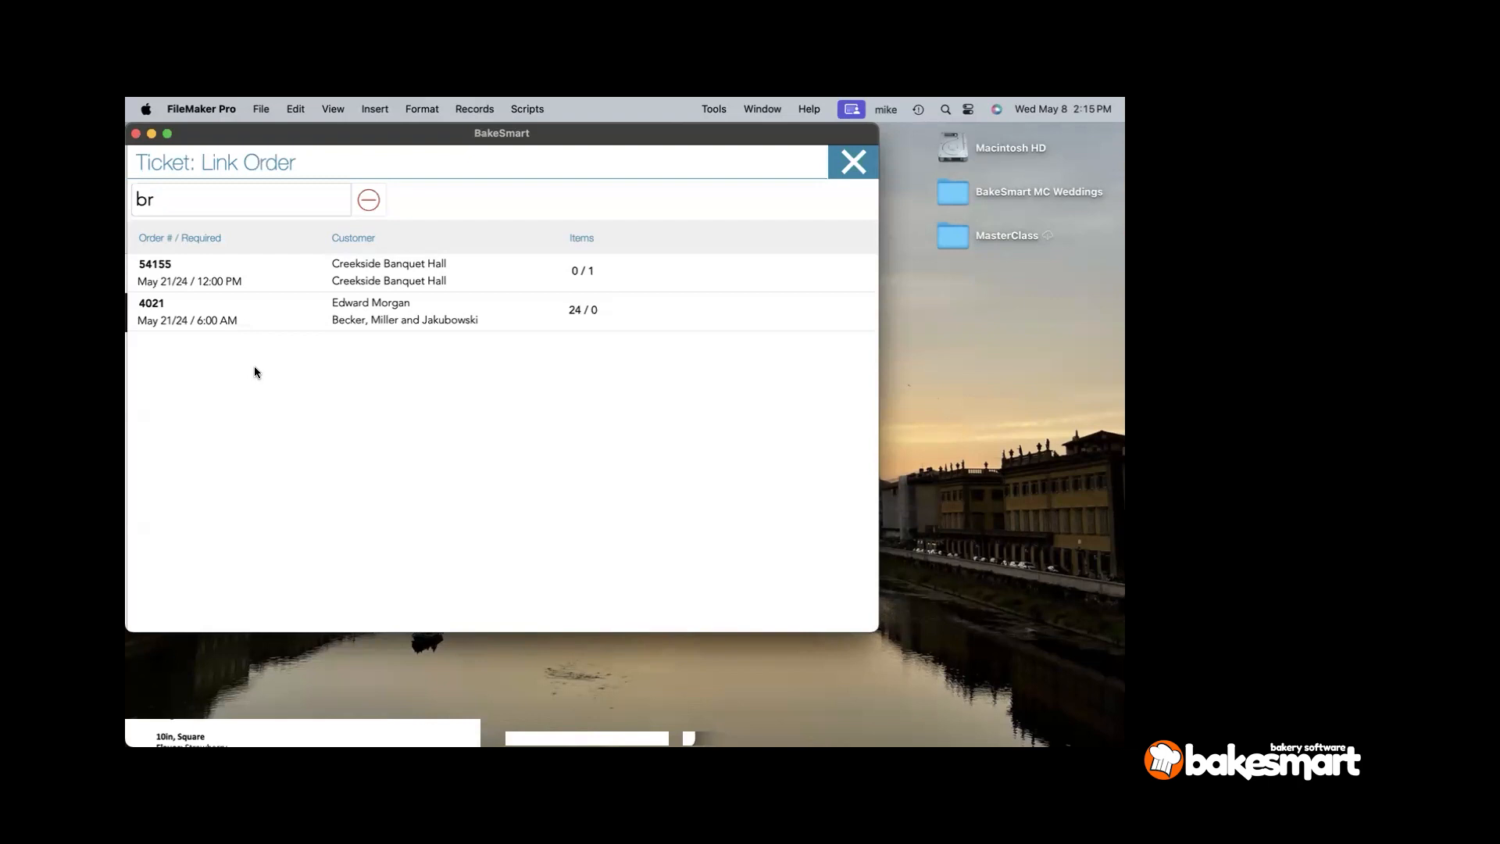
{"action": "left_click", "coordinate": [257, 279]}
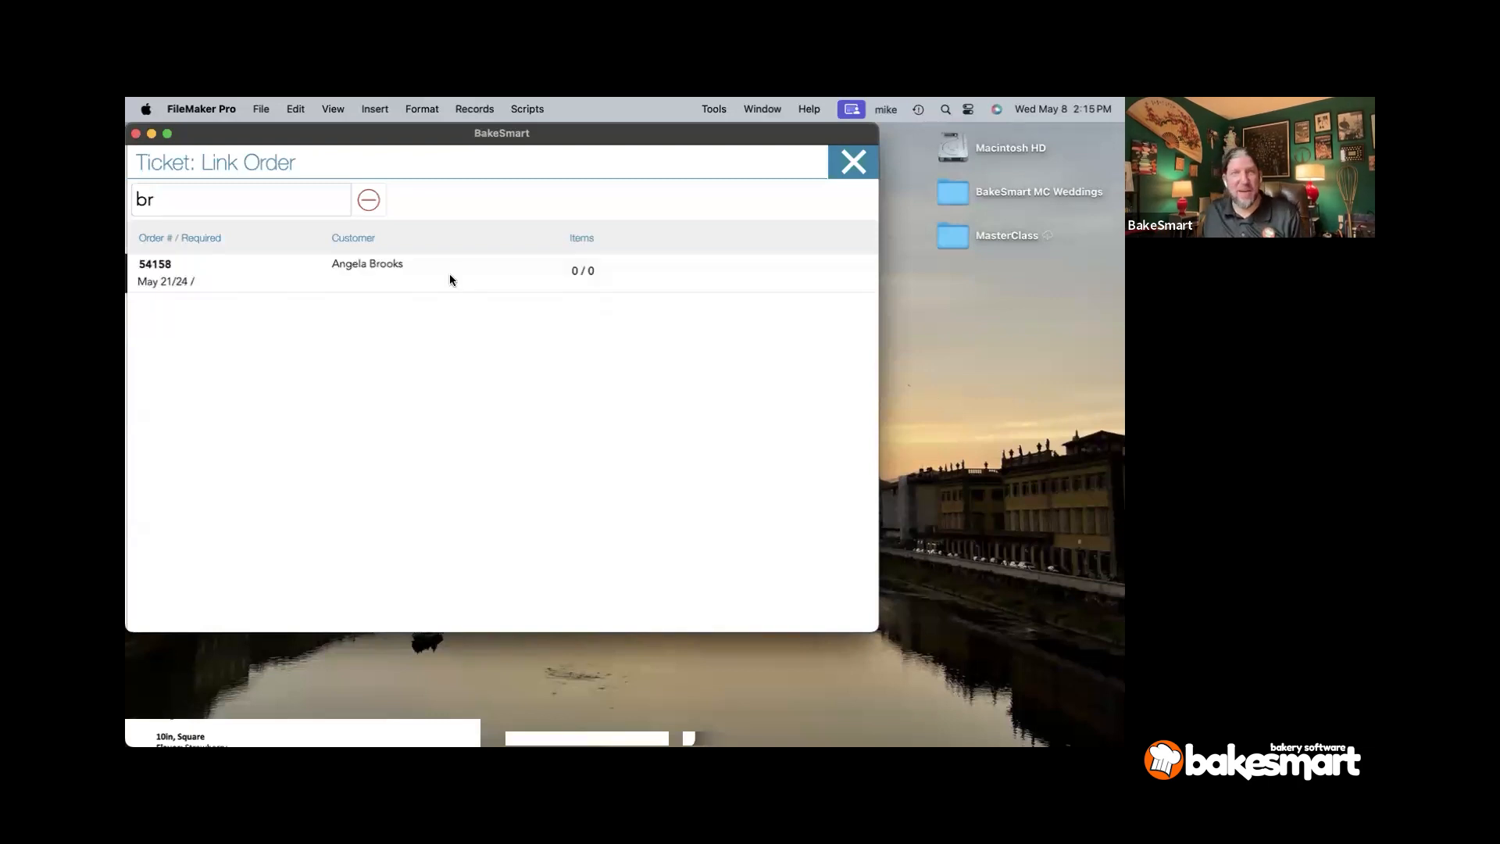
{"action": "left_click", "coordinate": [448, 275]}
- Toggle Wedding / Special Event on and off, then open the product catalog from Items
{"action": "left_click", "coordinate": [377, 239]}
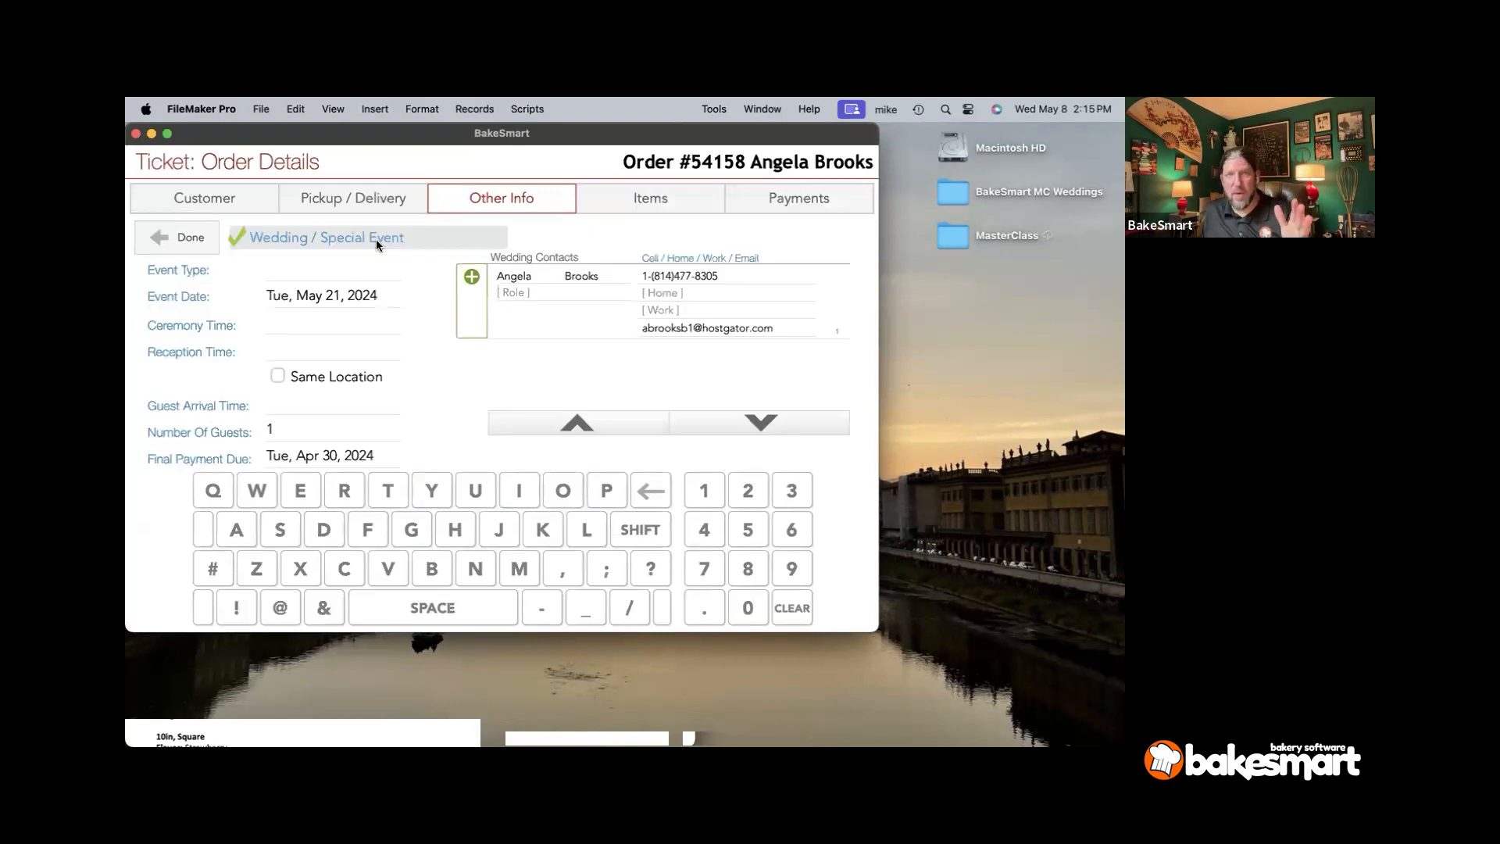
{"action": "left_click", "coordinate": [376, 239]}
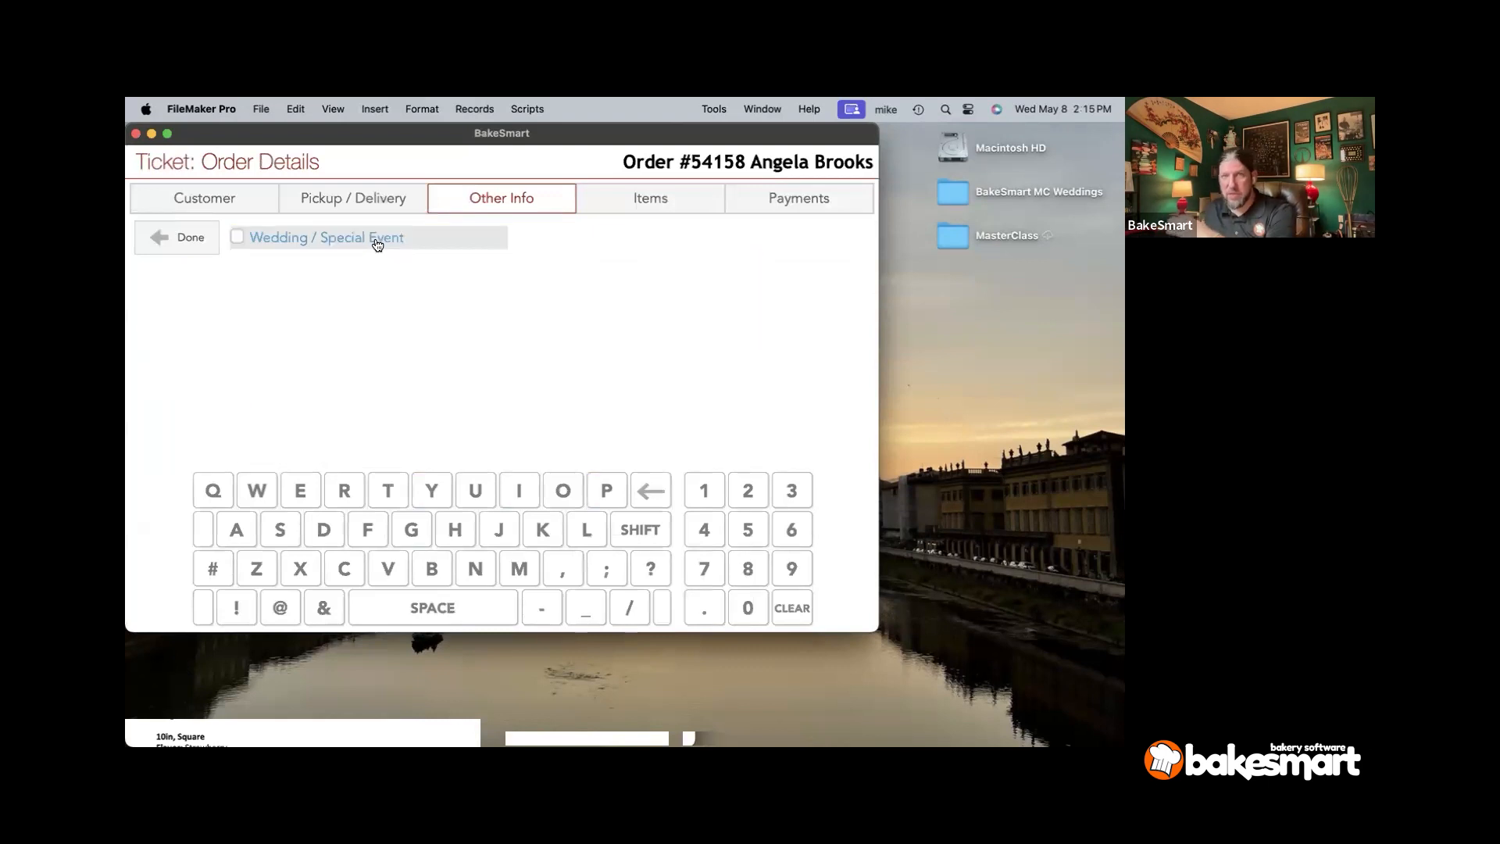
{"action": "left_click", "coordinate": [617, 197]}
{"action": "left_click", "coordinate": [161, 281]}
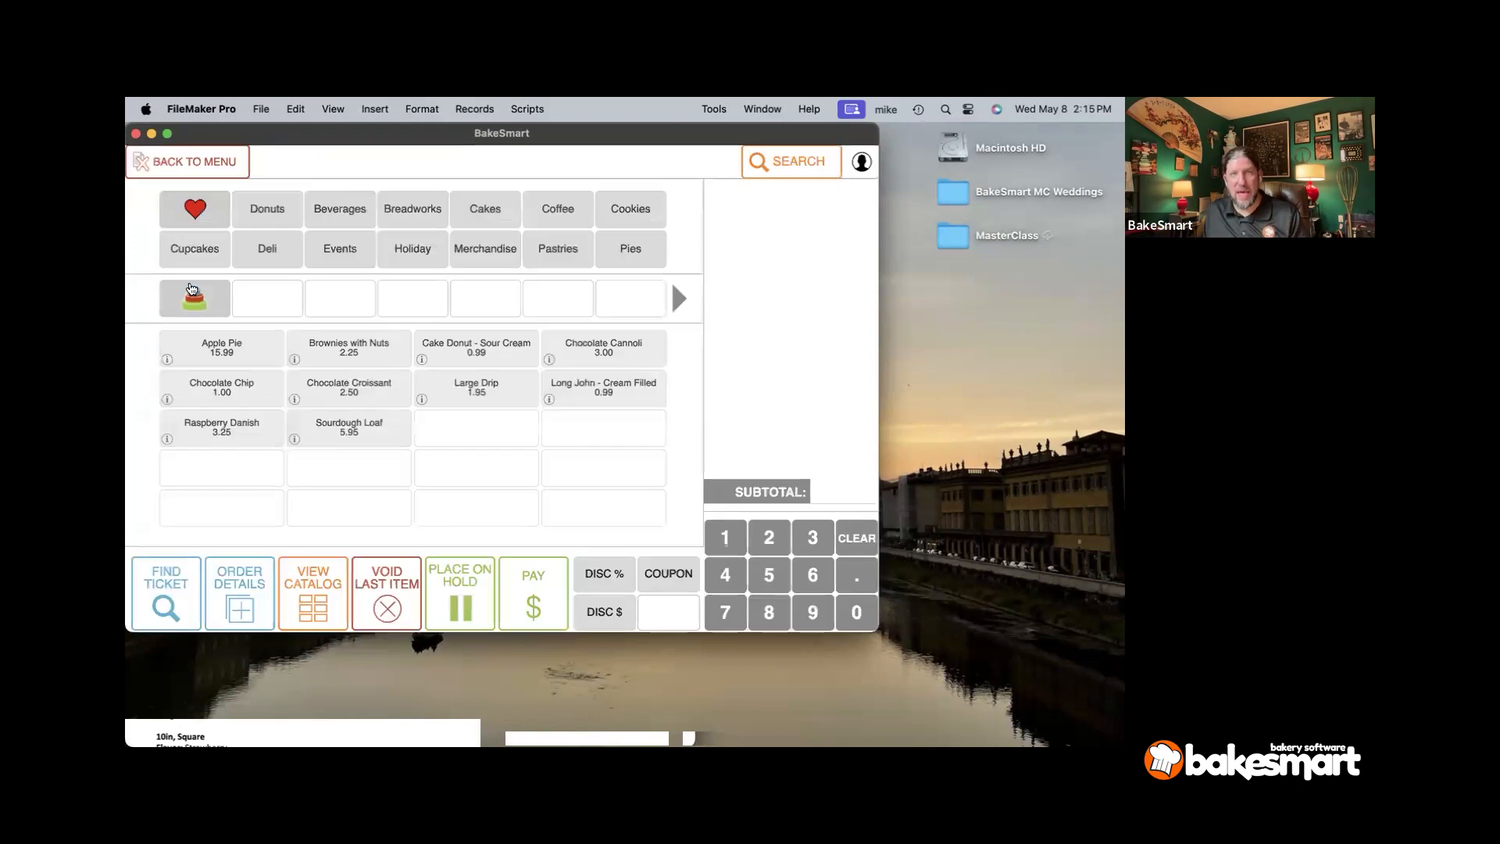
- Add a Full Sheet Marble cake with Chocolate Buttercream filling and icing
{"action": "left_click", "coordinate": [195, 297]}
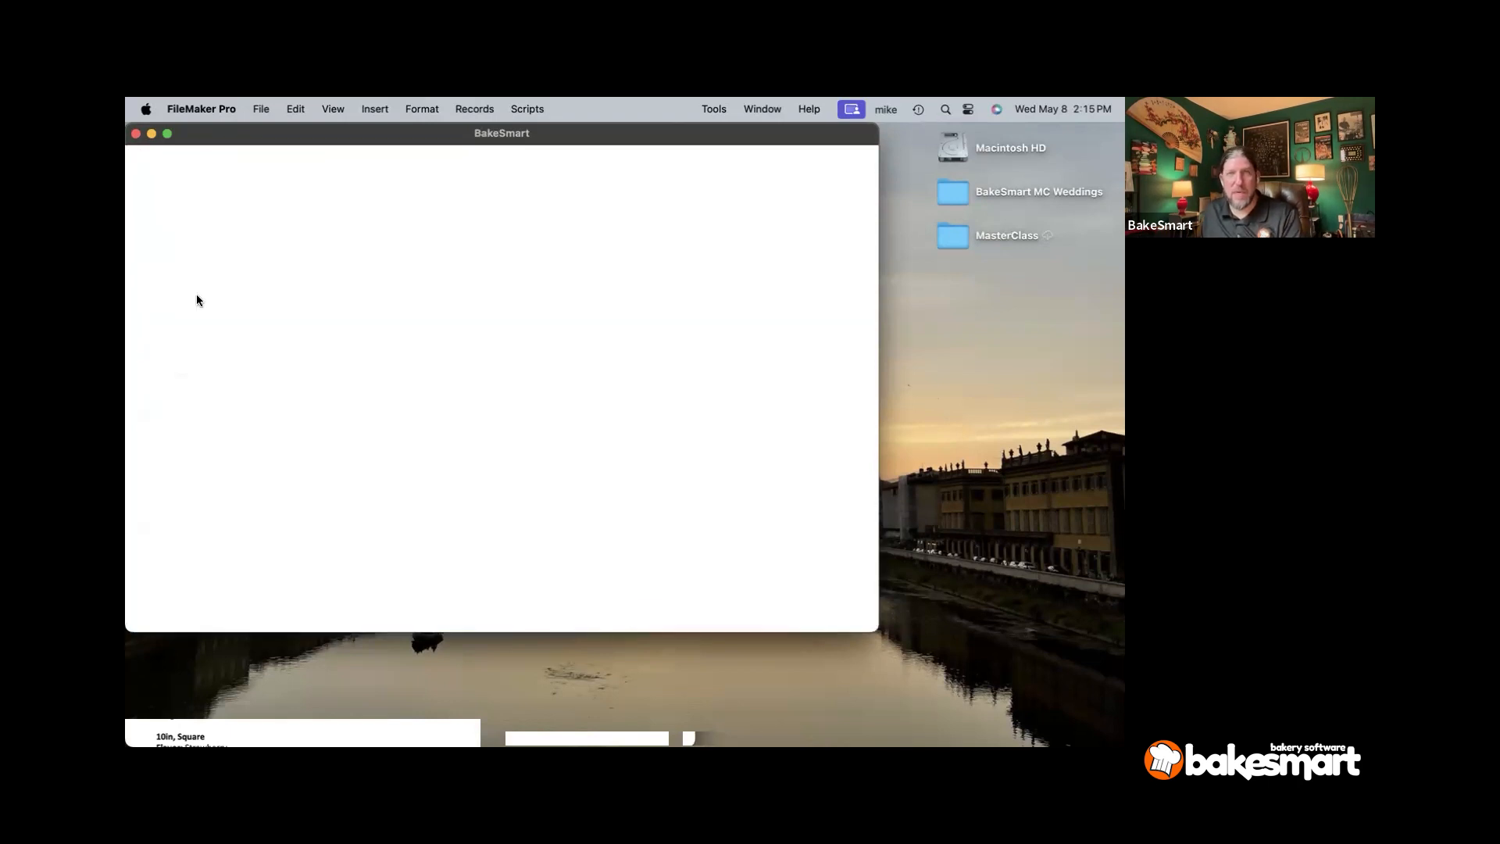
{"action": "left_click", "coordinate": [420, 356]}
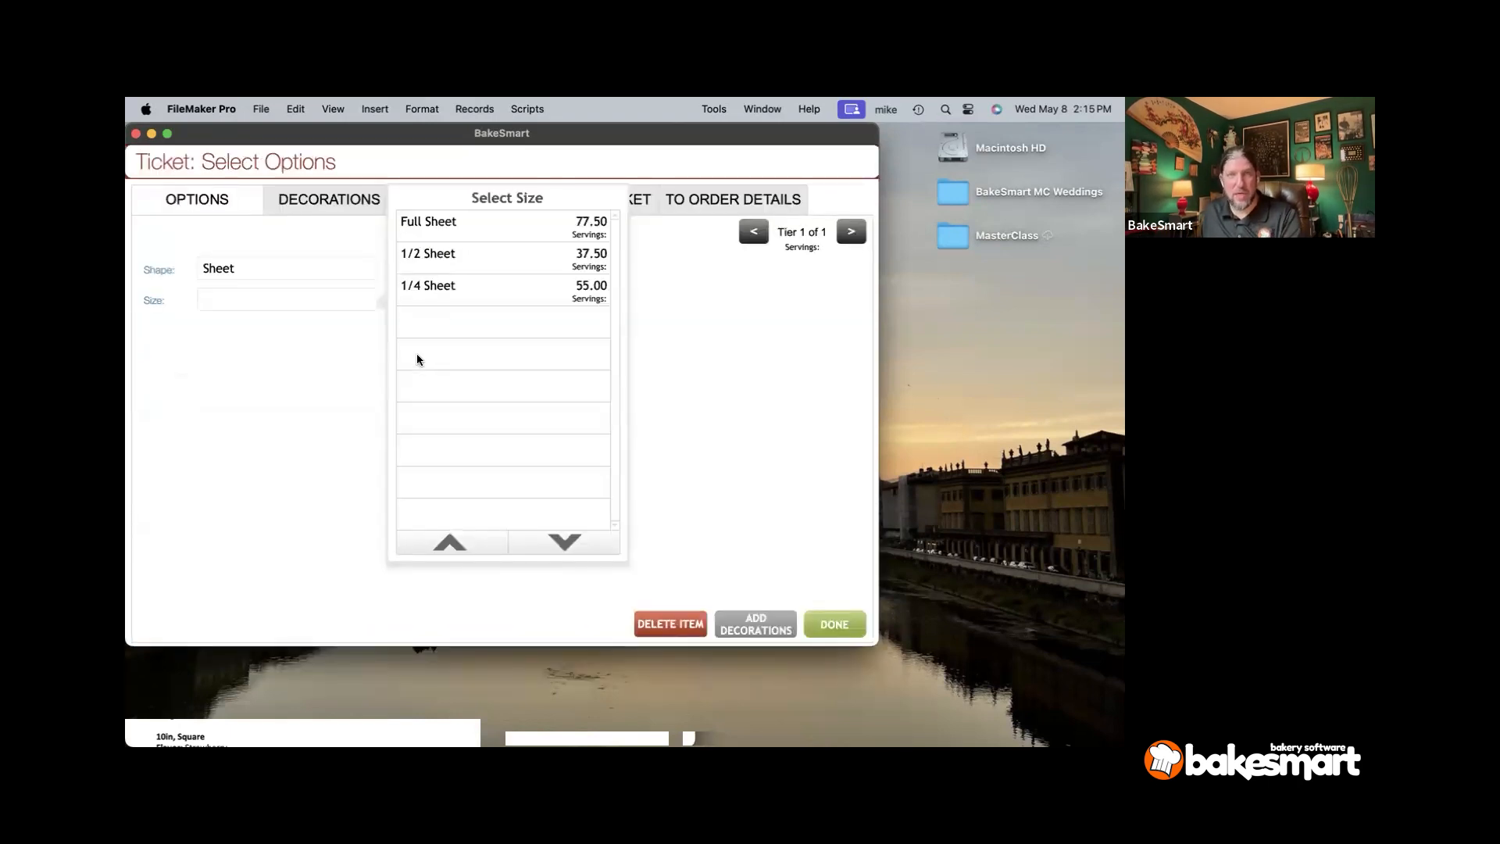
{"action": "left_click", "coordinate": [414, 261]}
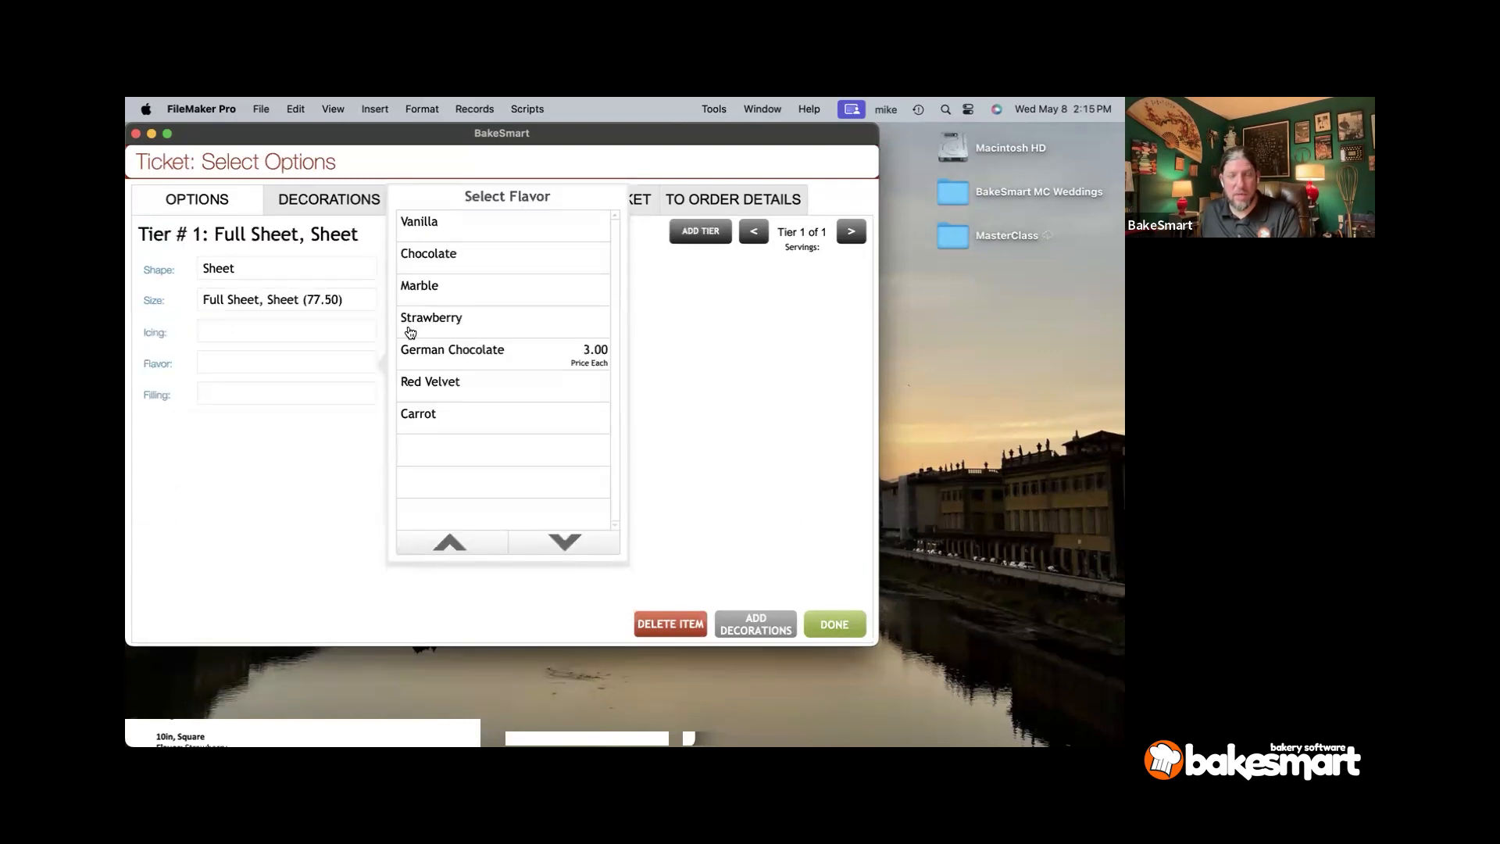
{"action": "left_click", "coordinate": [417, 301]}
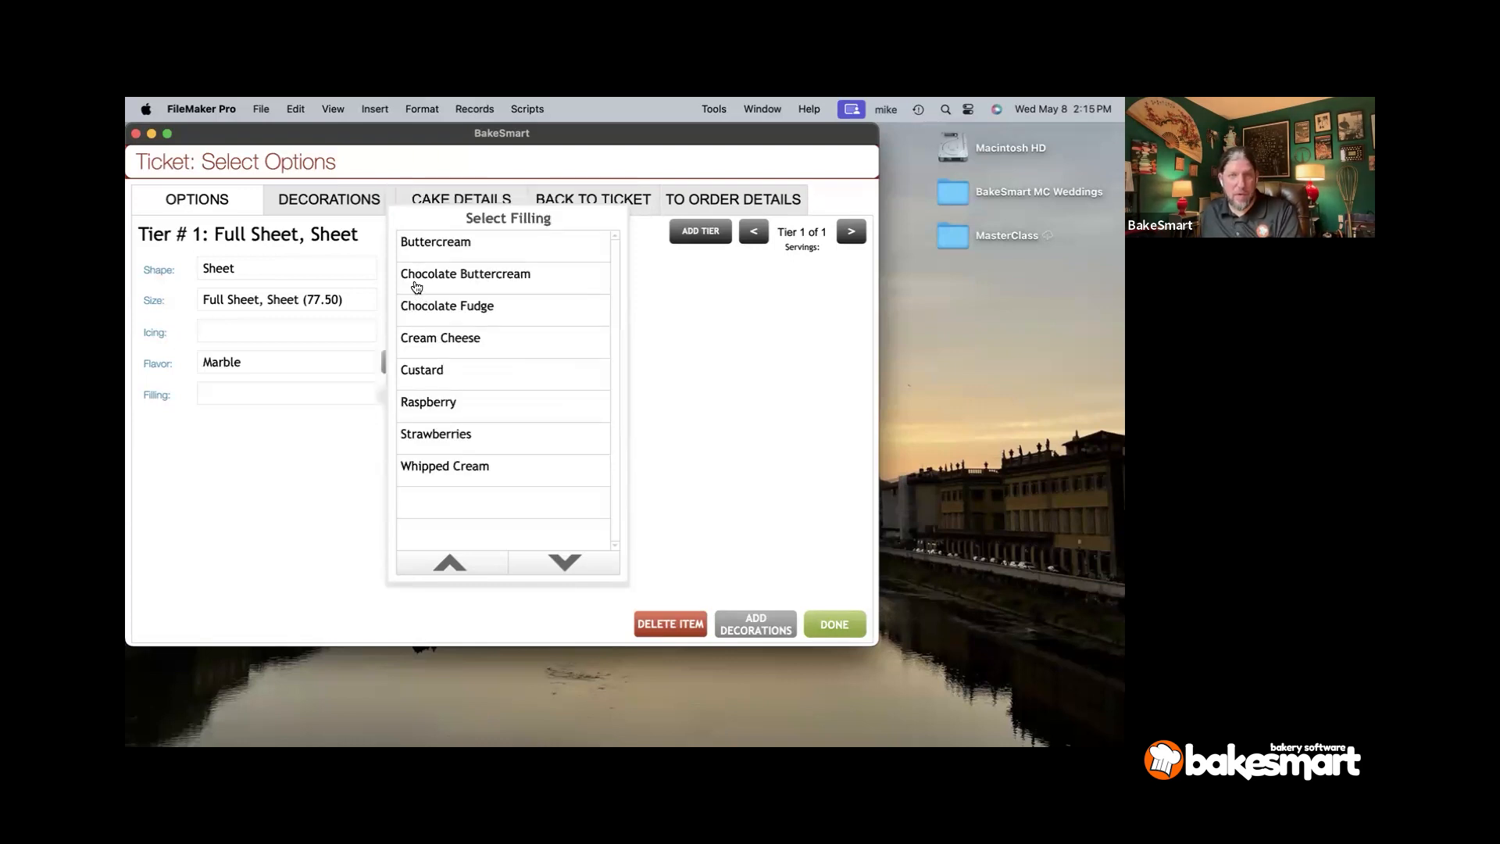
{"action": "left_click", "coordinate": [416, 287]}
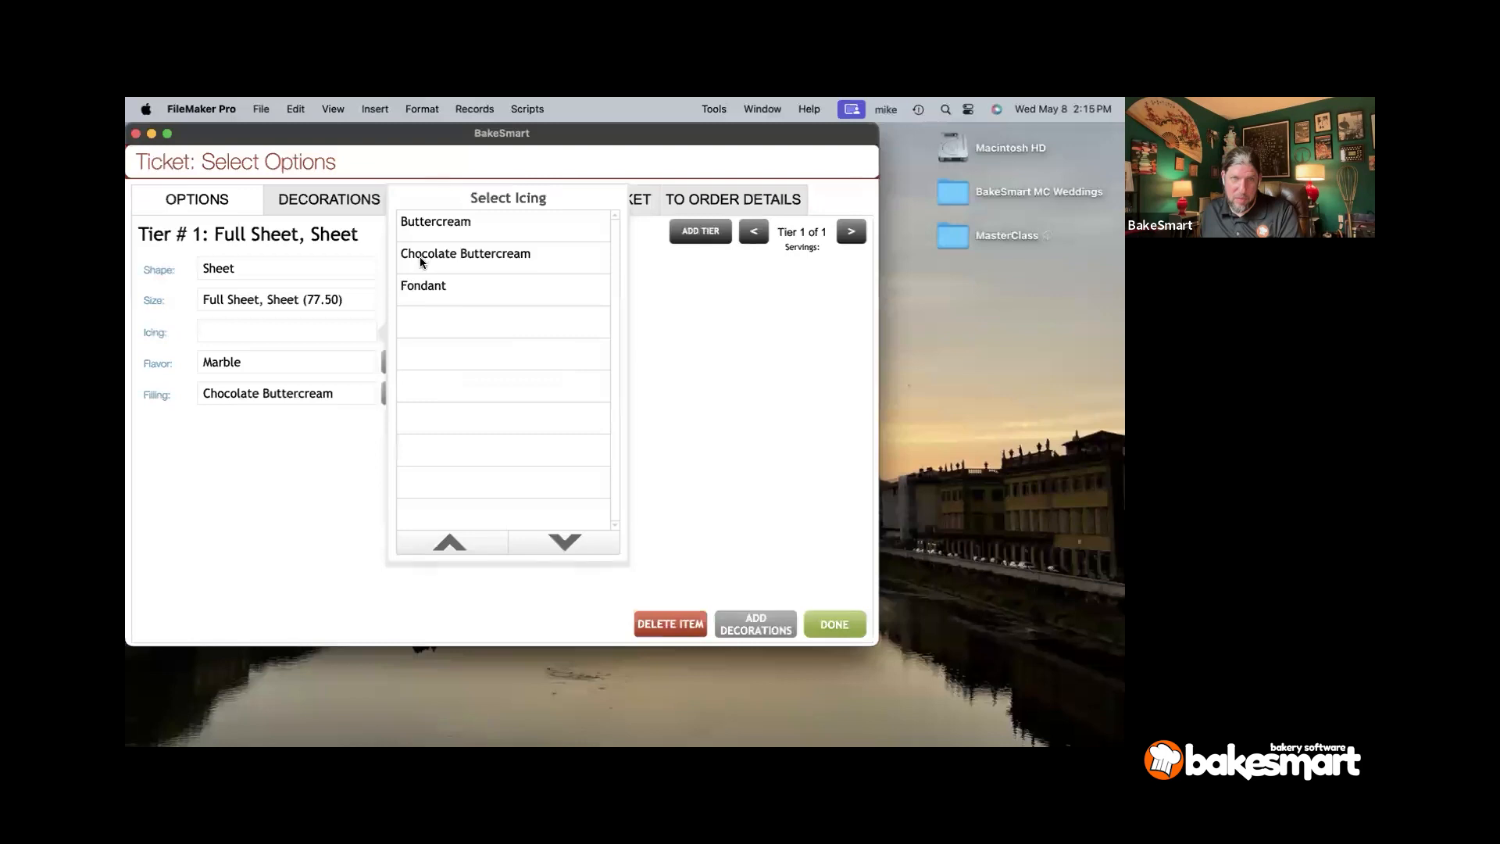
{"action": "left_click", "coordinate": [420, 258]}
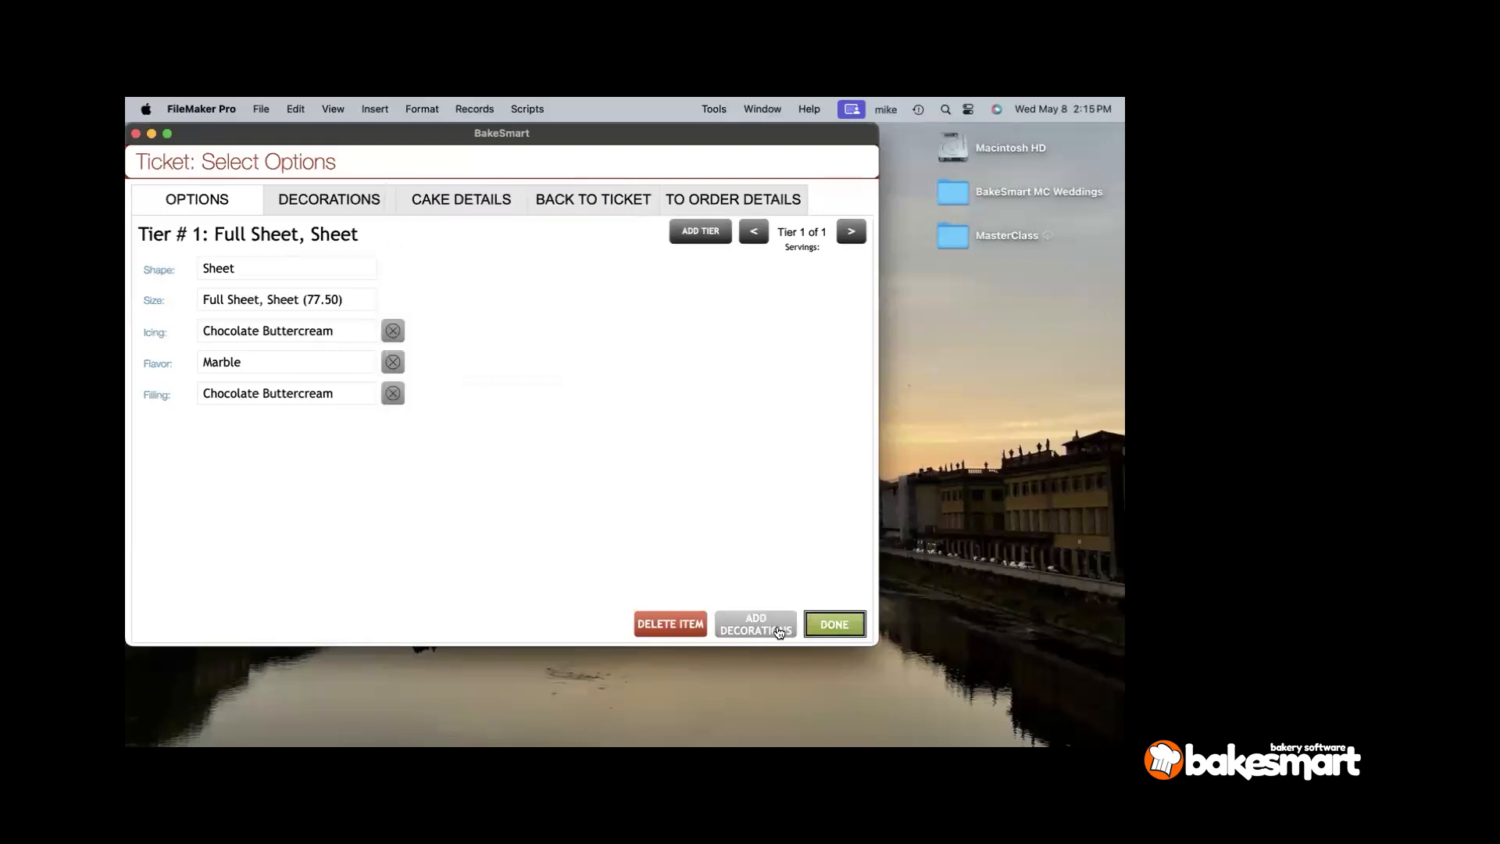
{"action": "left_click", "coordinate": [818, 629]}
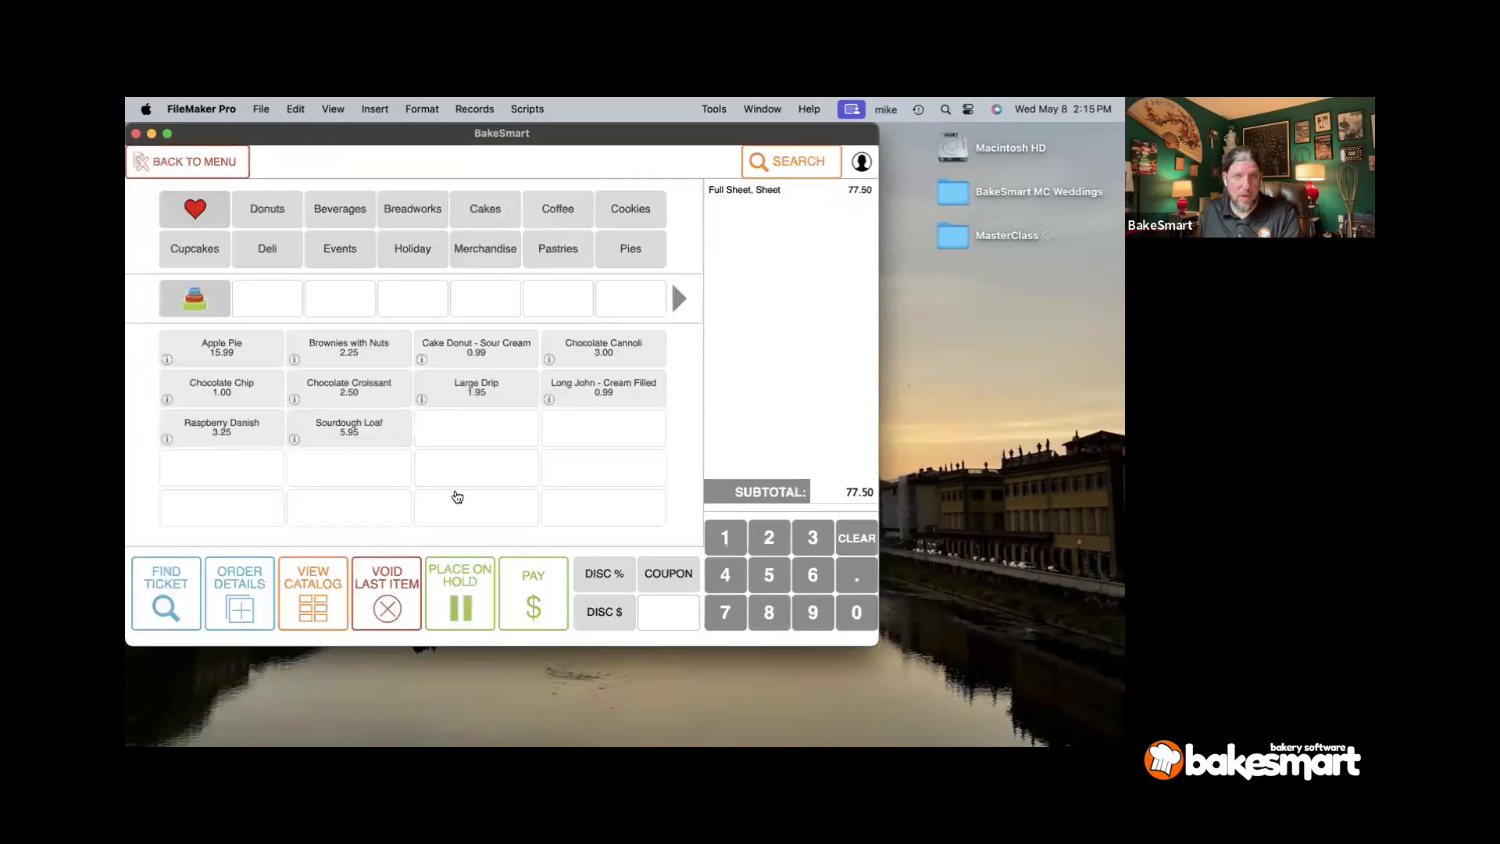
- Add a Full Sheet Strawberry cake with Whipped Cream filling and Buttercream icing
{"action": "left_click", "coordinate": [199, 304]}
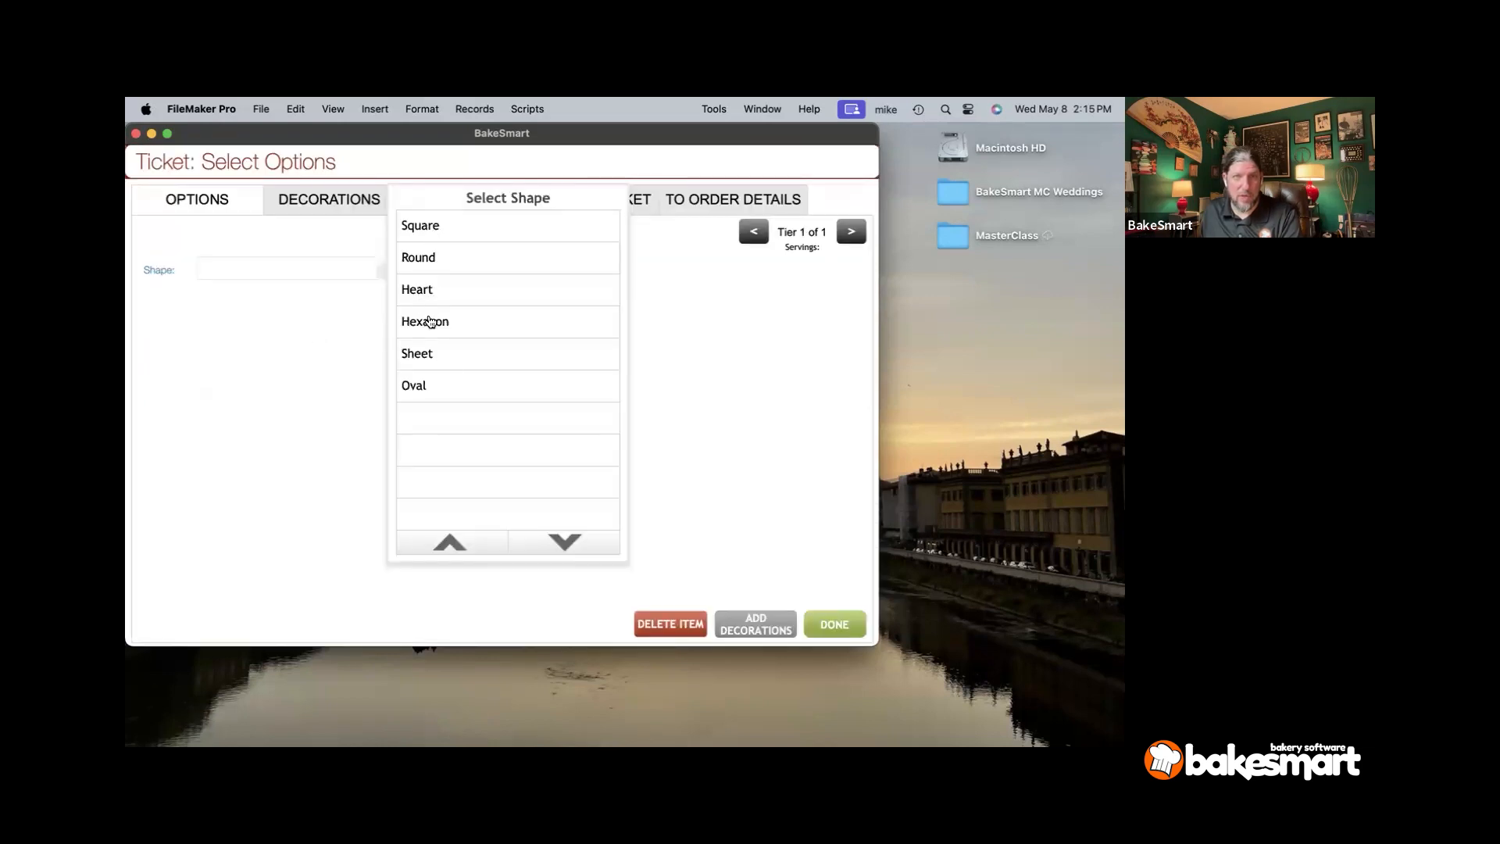
{"action": "left_click", "coordinate": [434, 358]}
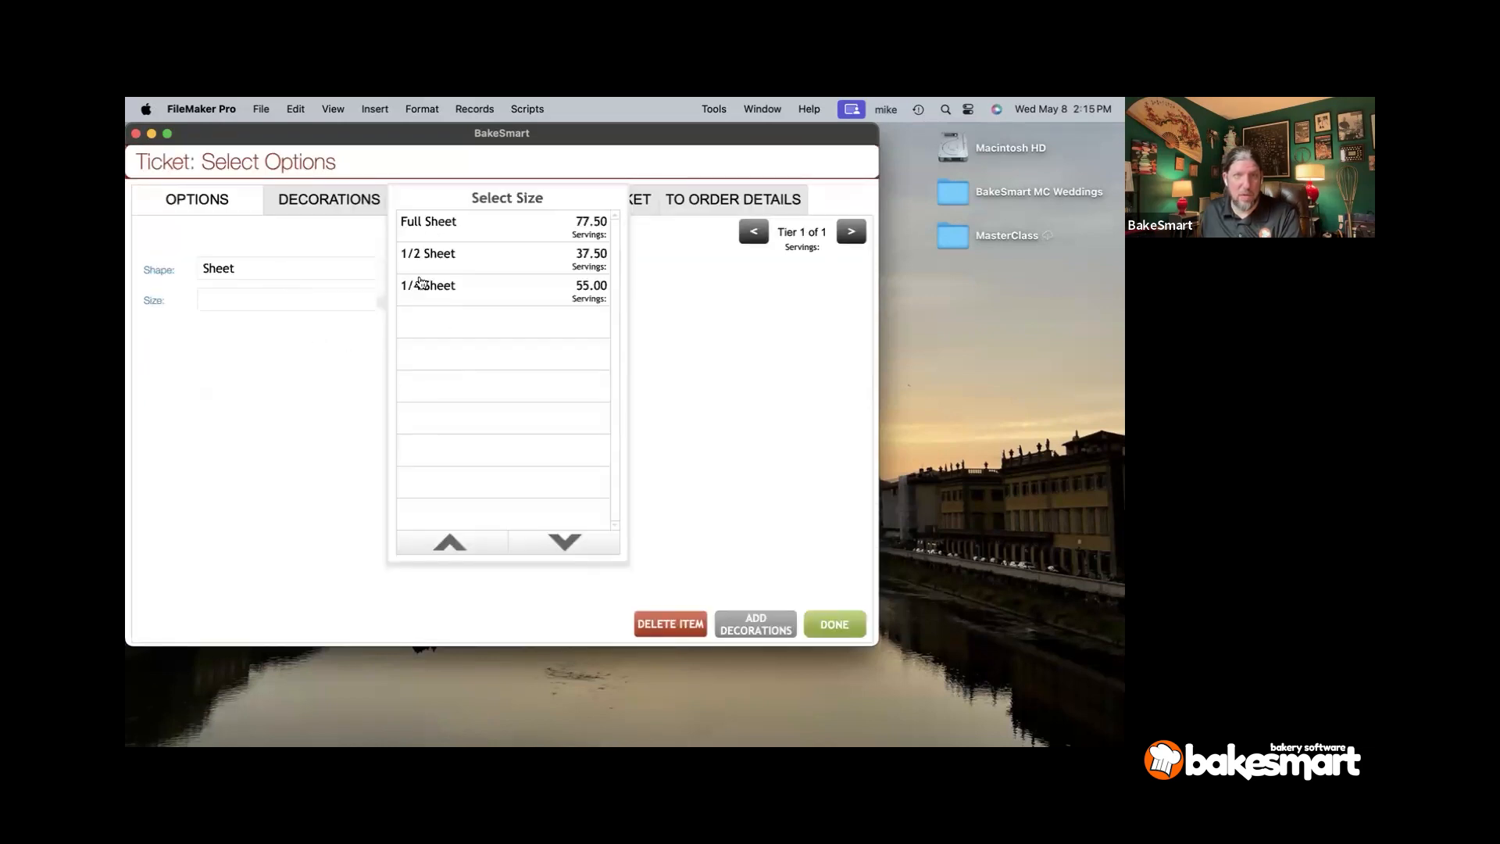
{"action": "left_click", "coordinate": [435, 227]}
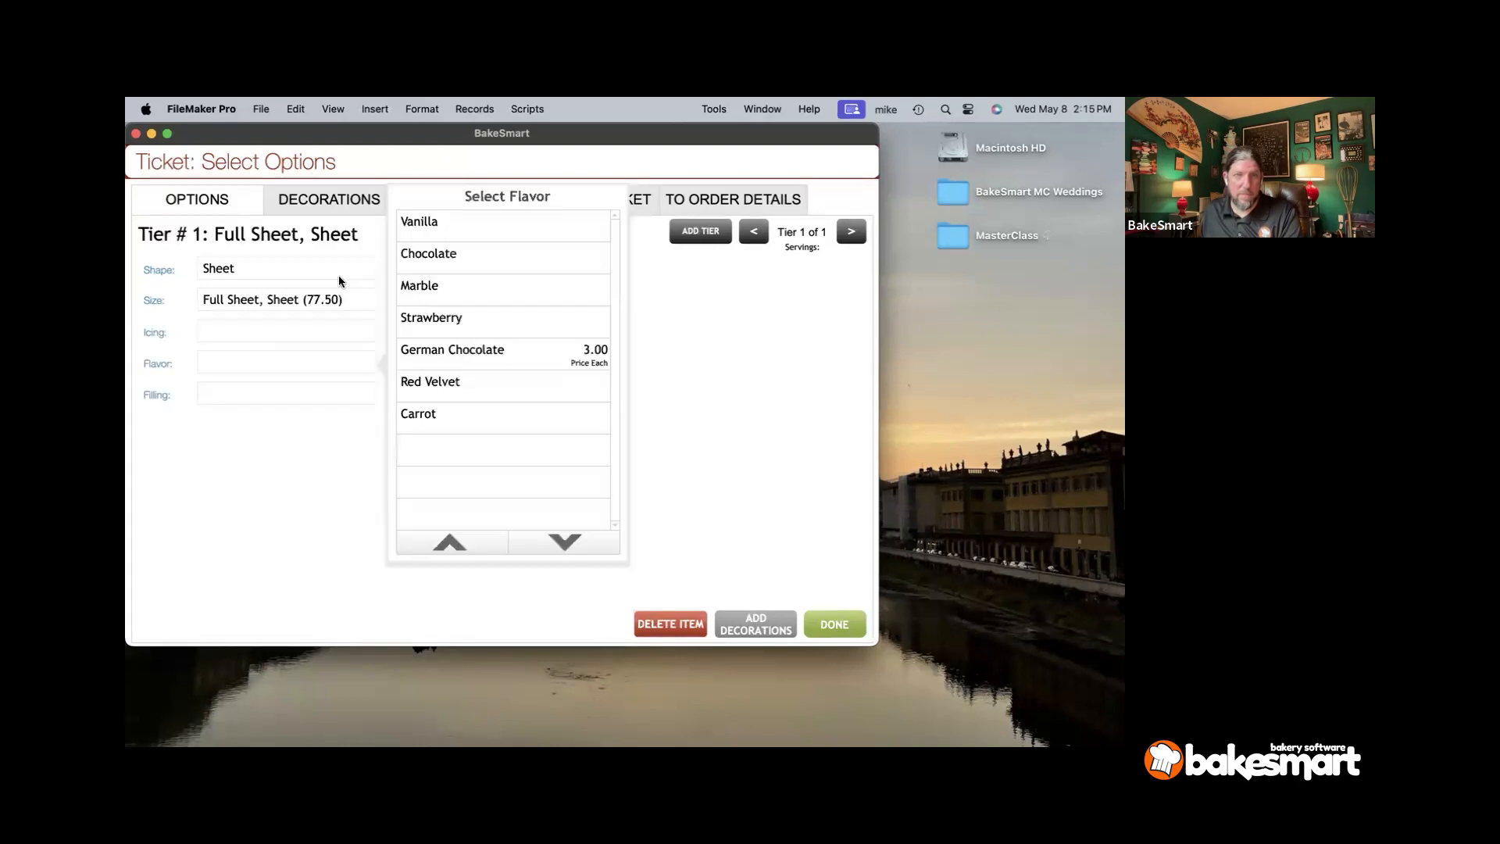
{"action": "left_click", "coordinate": [398, 329]}
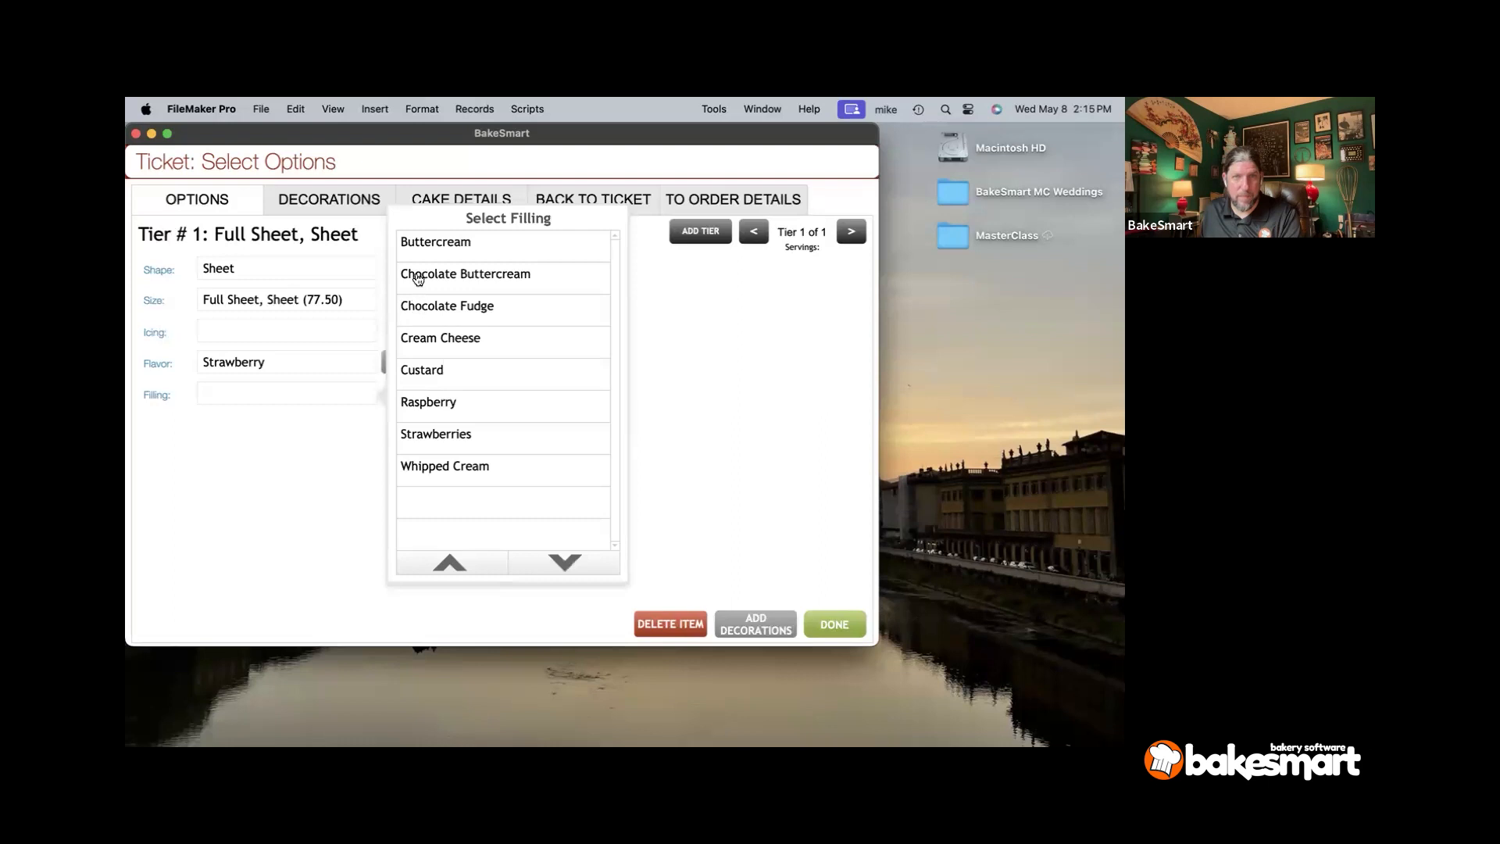
{"action": "left_click", "coordinate": [418, 467]}
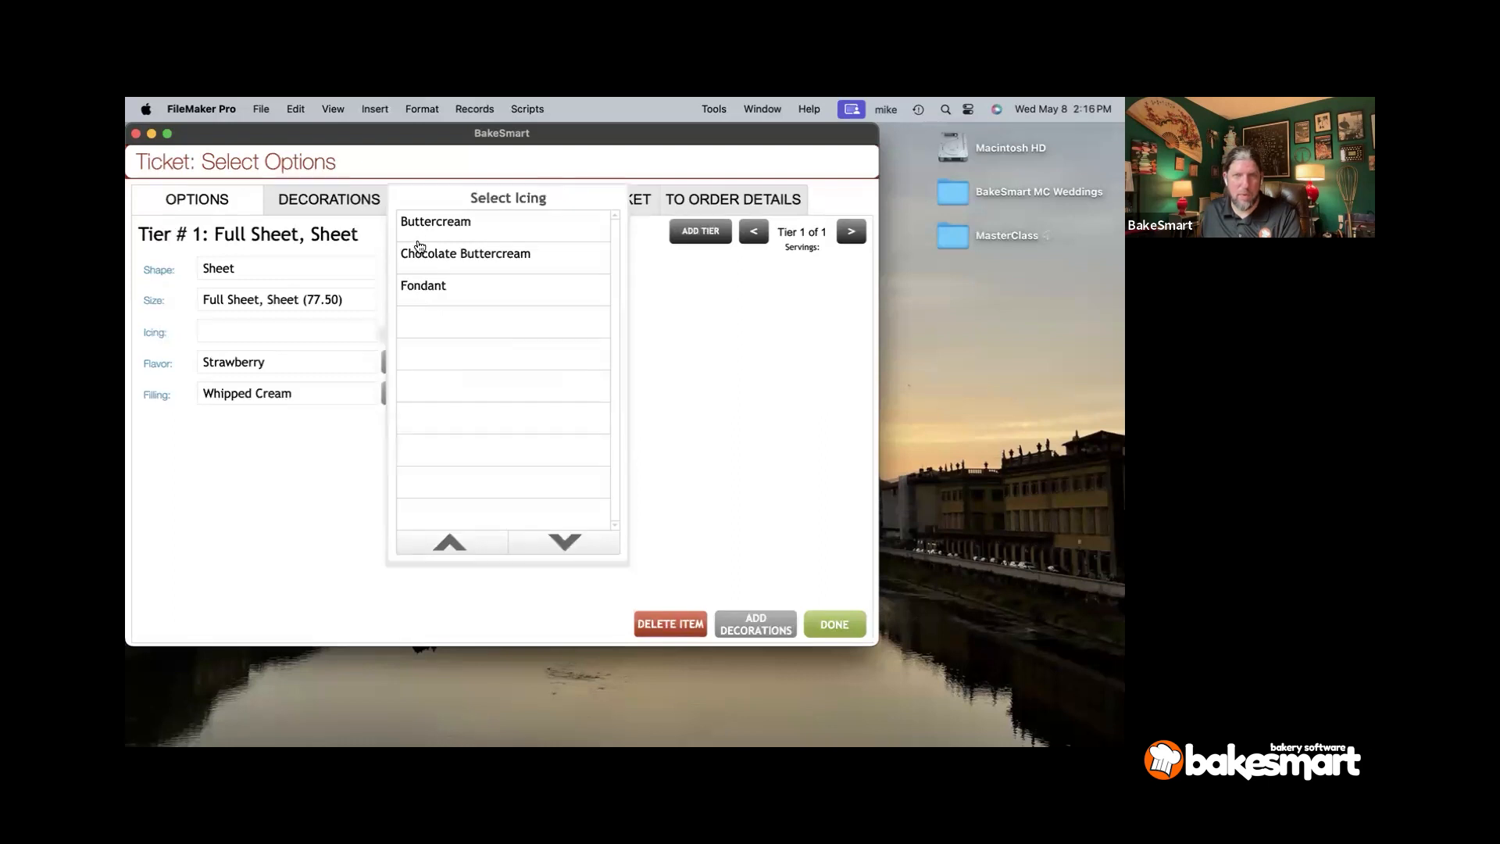
{"action": "left_click", "coordinate": [419, 231]}
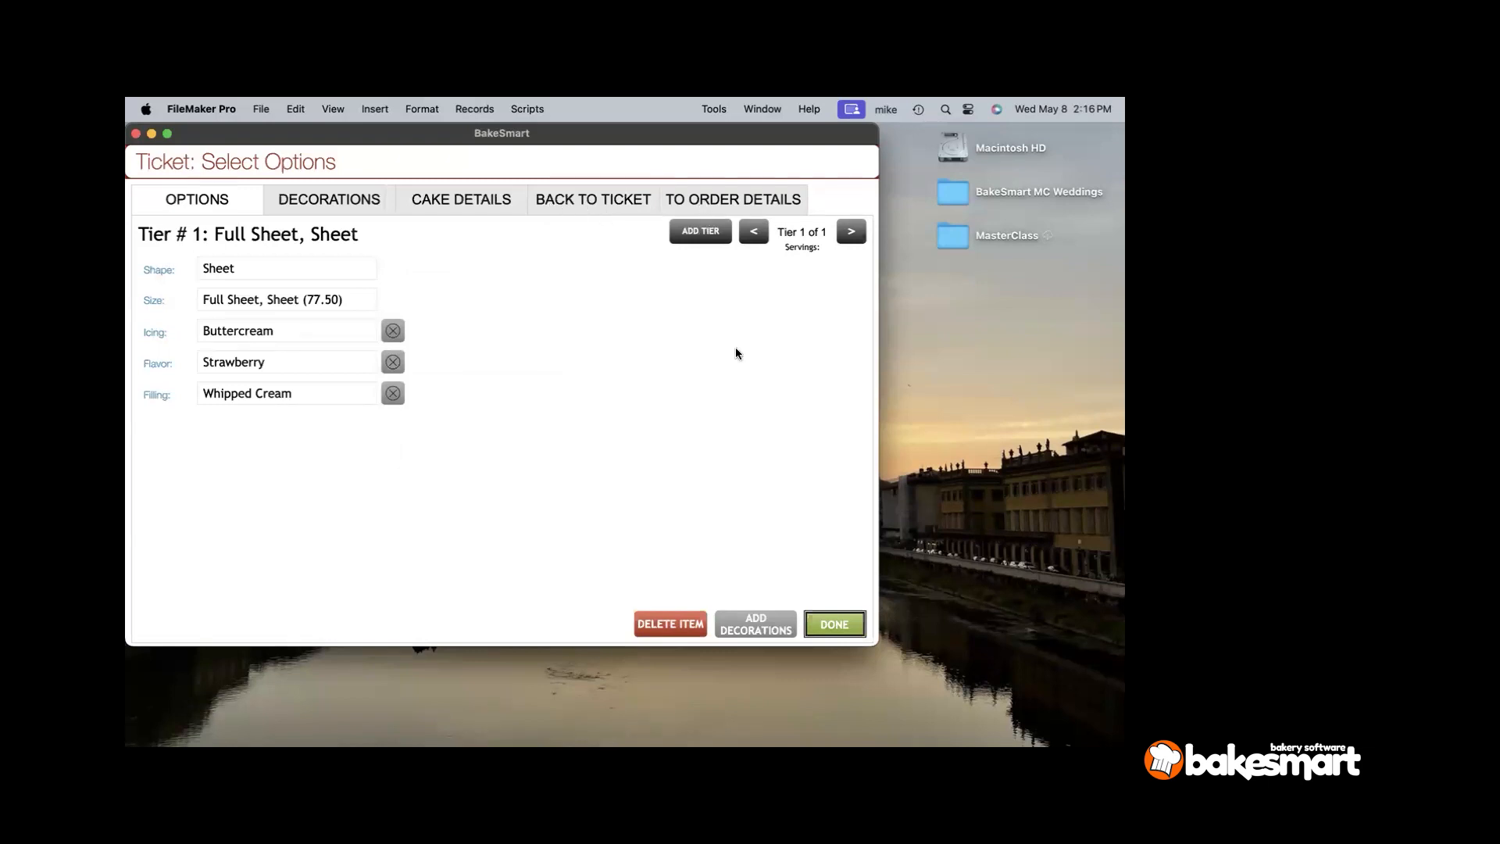
{"action": "left_click", "coordinate": [465, 207]}
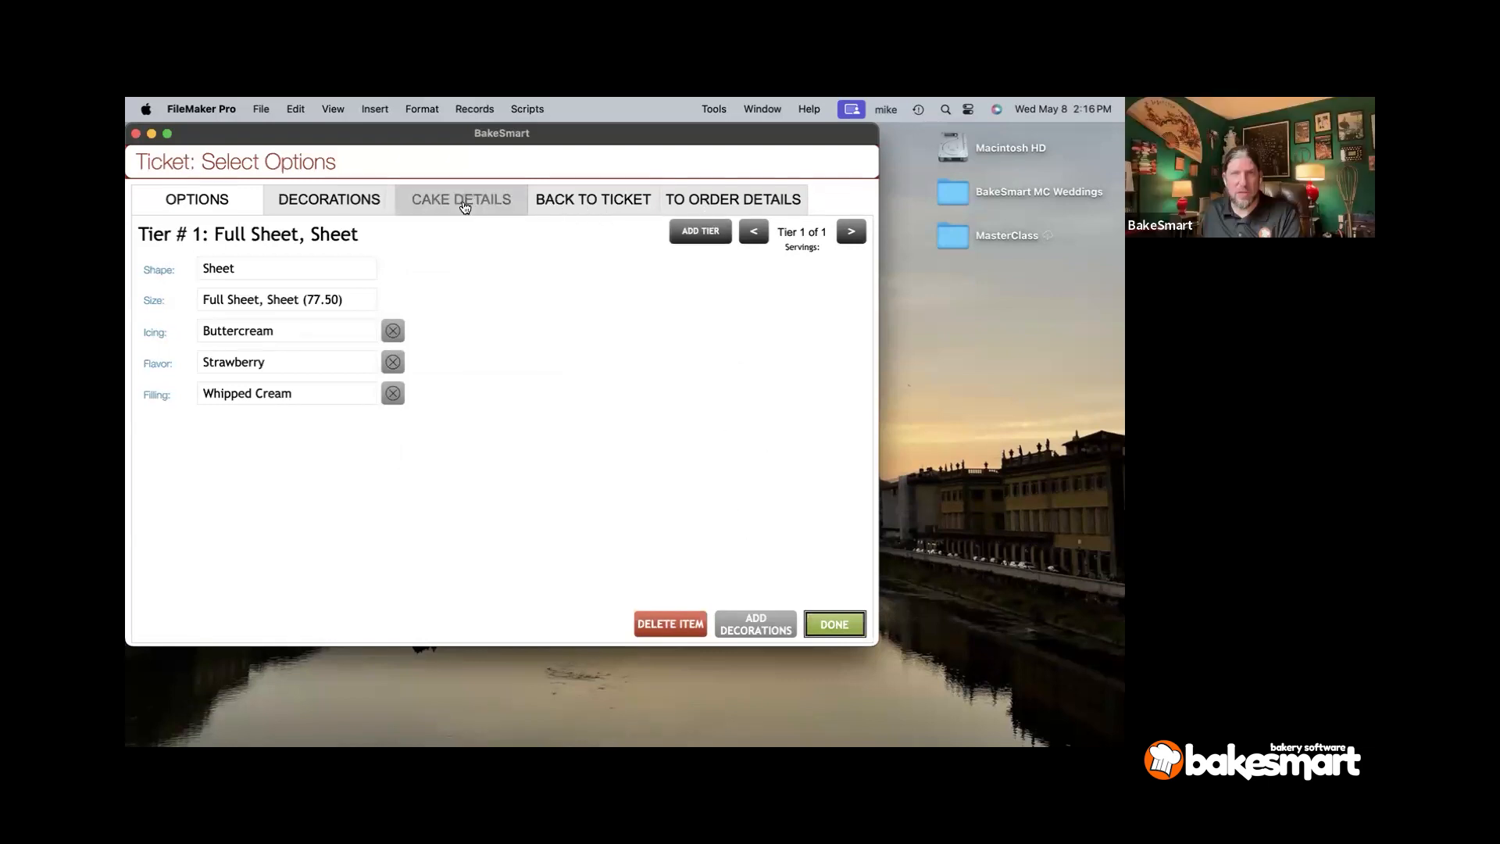
{"action": "left_click", "coordinate": [710, 200]}
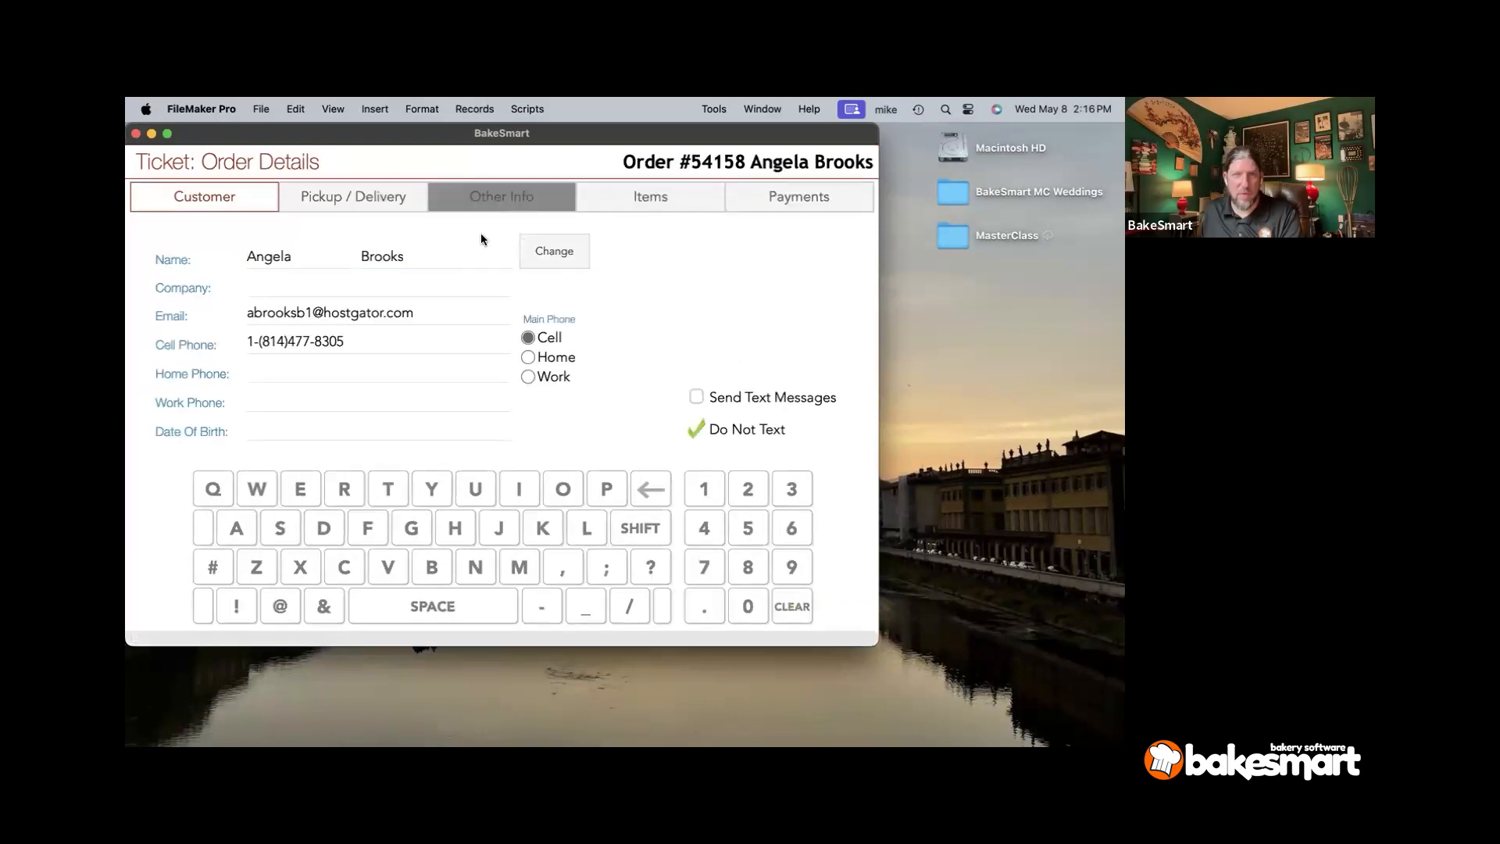
- Check the linked venue order's Custom Wedding Cake, then return to order #54158's two Full Sheet items
{"action": "left_click", "coordinate": [367, 425]}
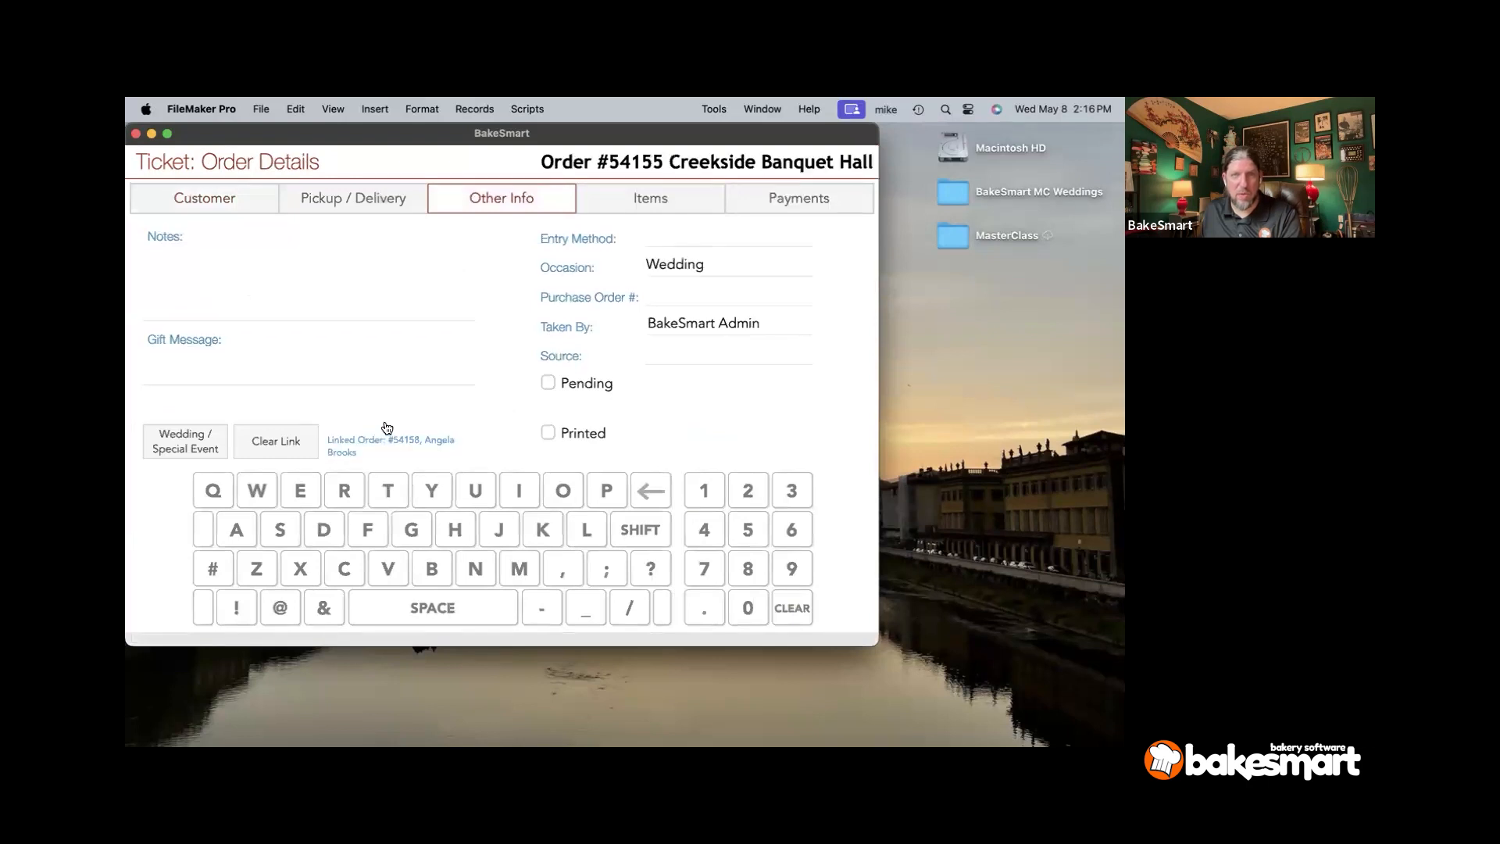
{"action": "left_click", "coordinate": [609, 204]}
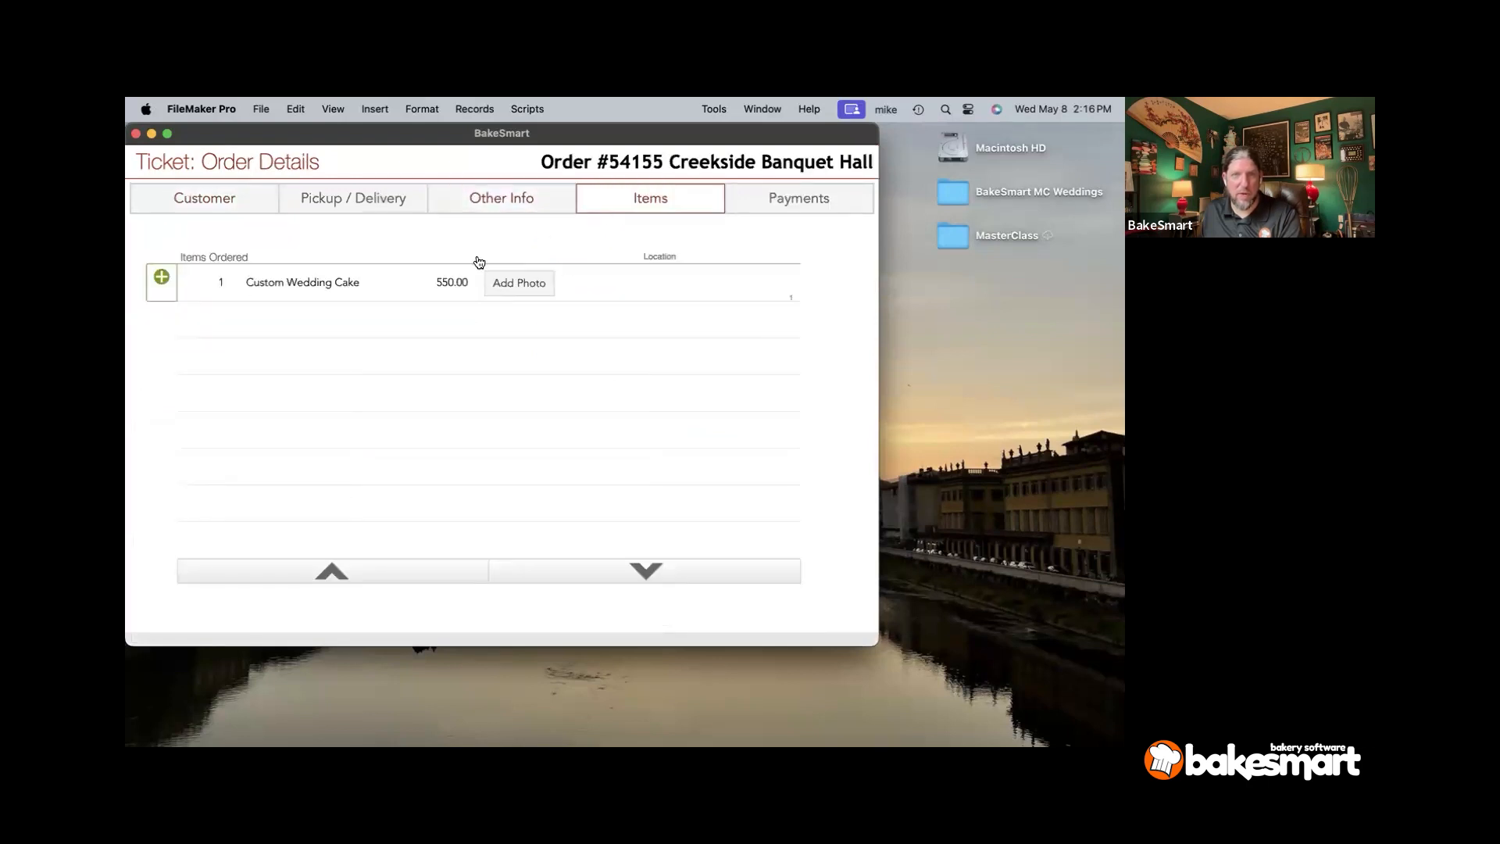
{"action": "left_click", "coordinate": [353, 289]}
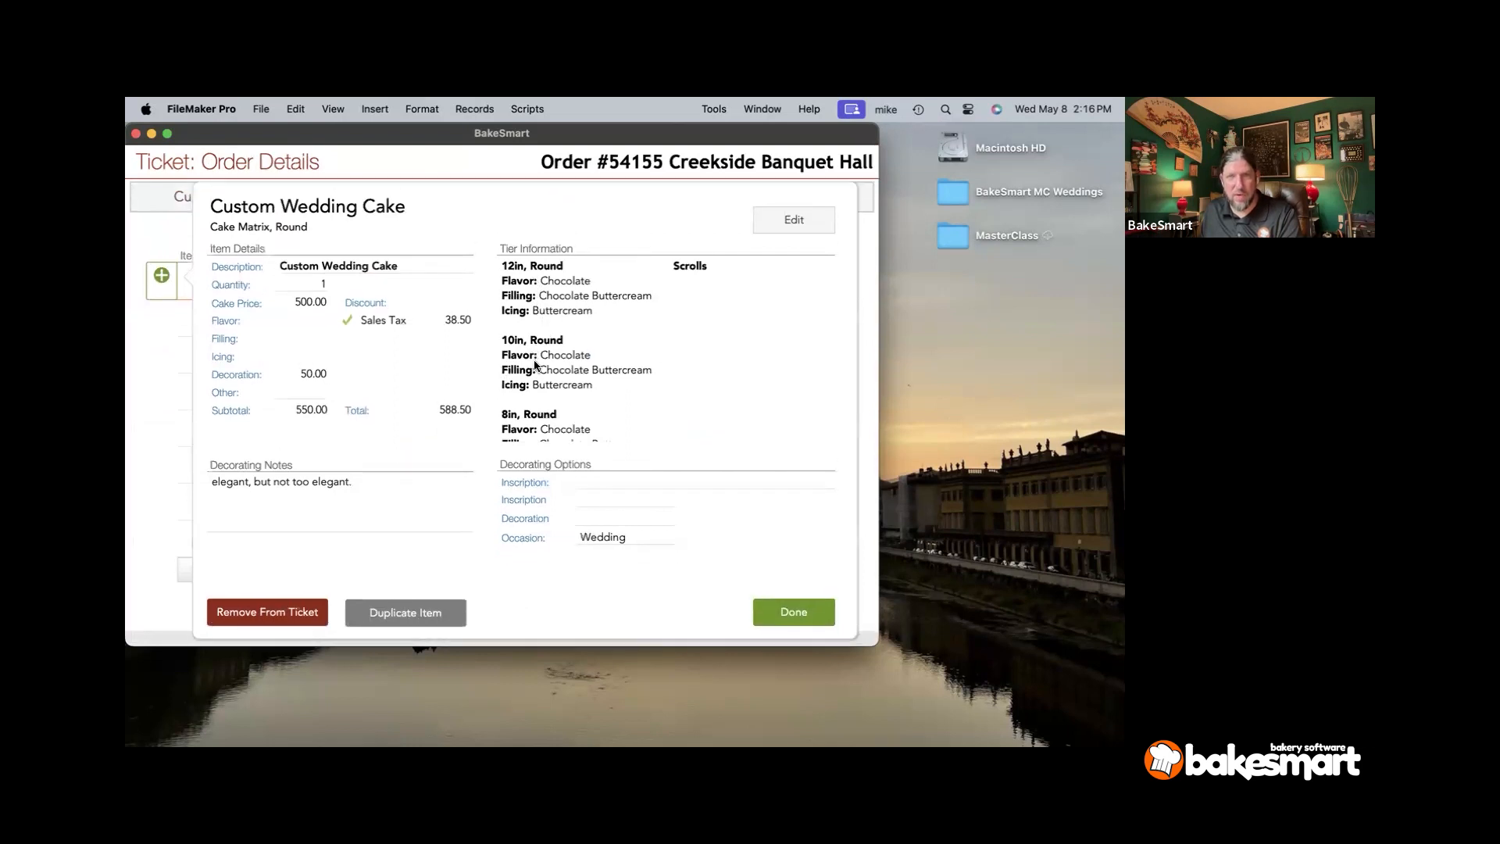
{"action": "left_click", "coordinate": [810, 611]}
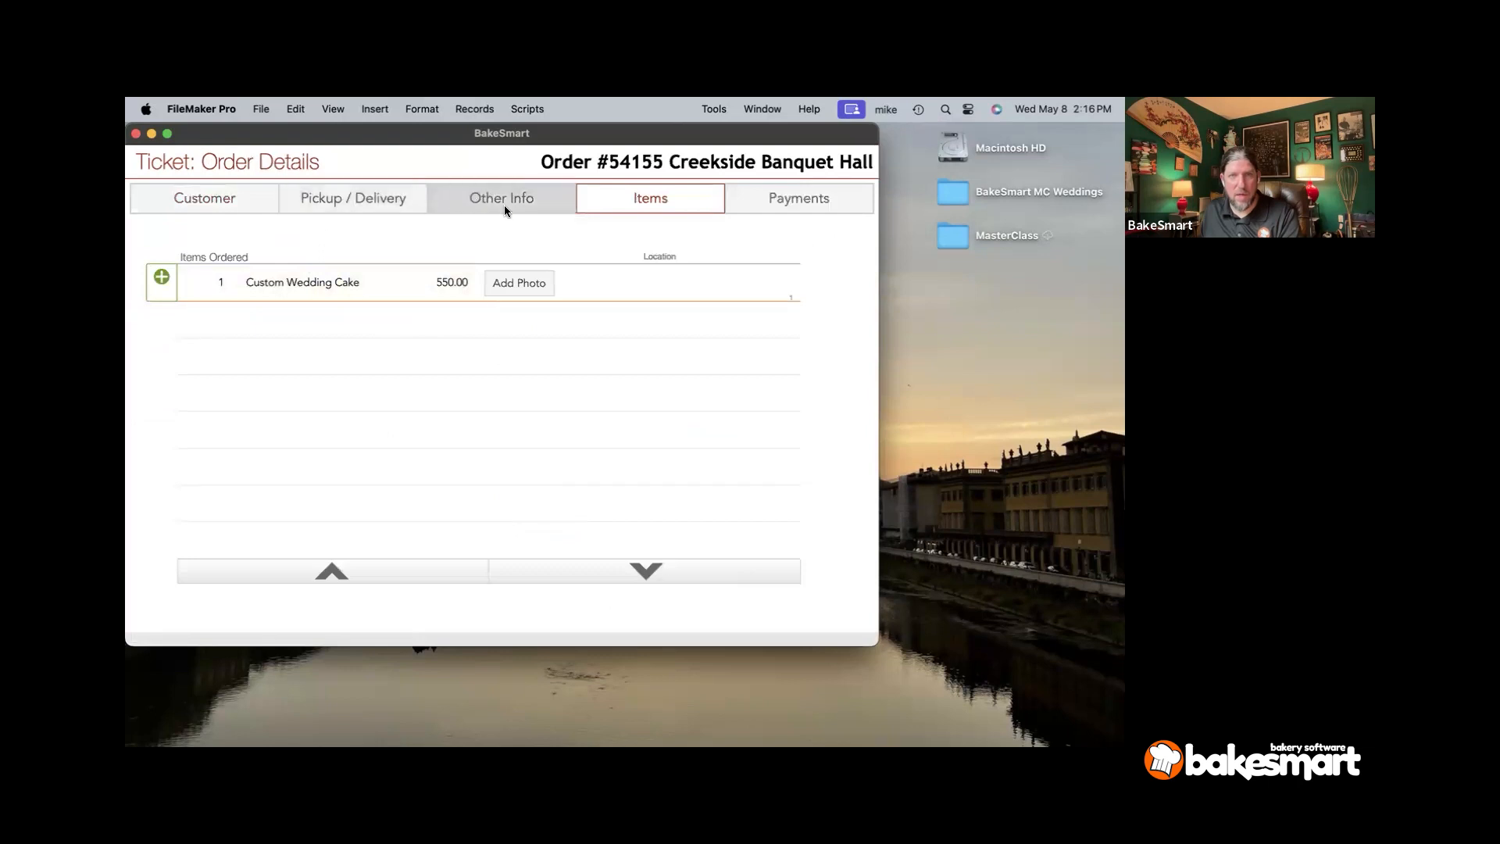
{"action": "left_click", "coordinate": [504, 200]}
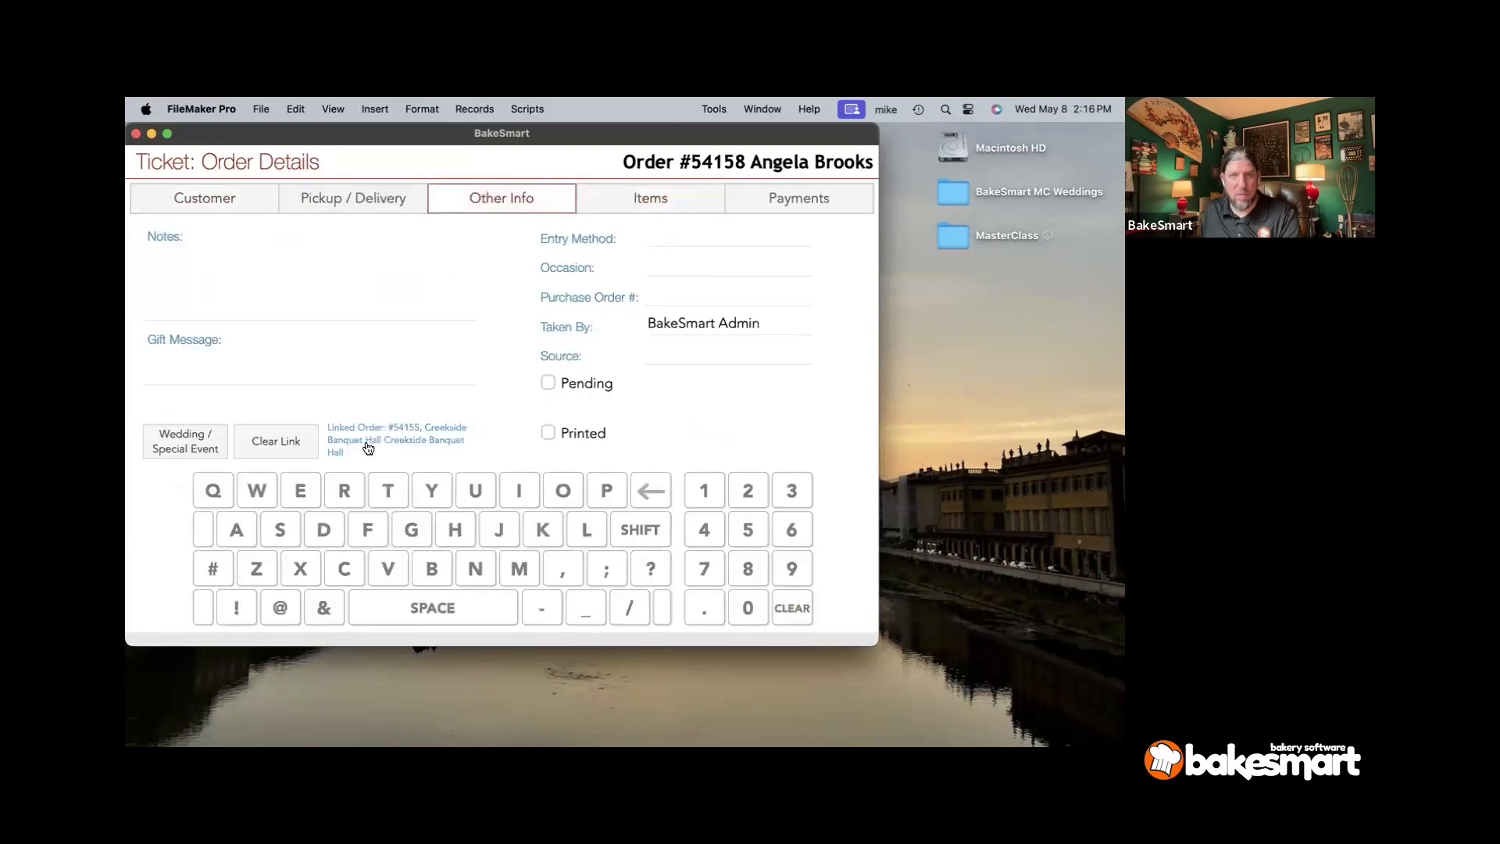
{"action": "left_click", "coordinate": [612, 203]}
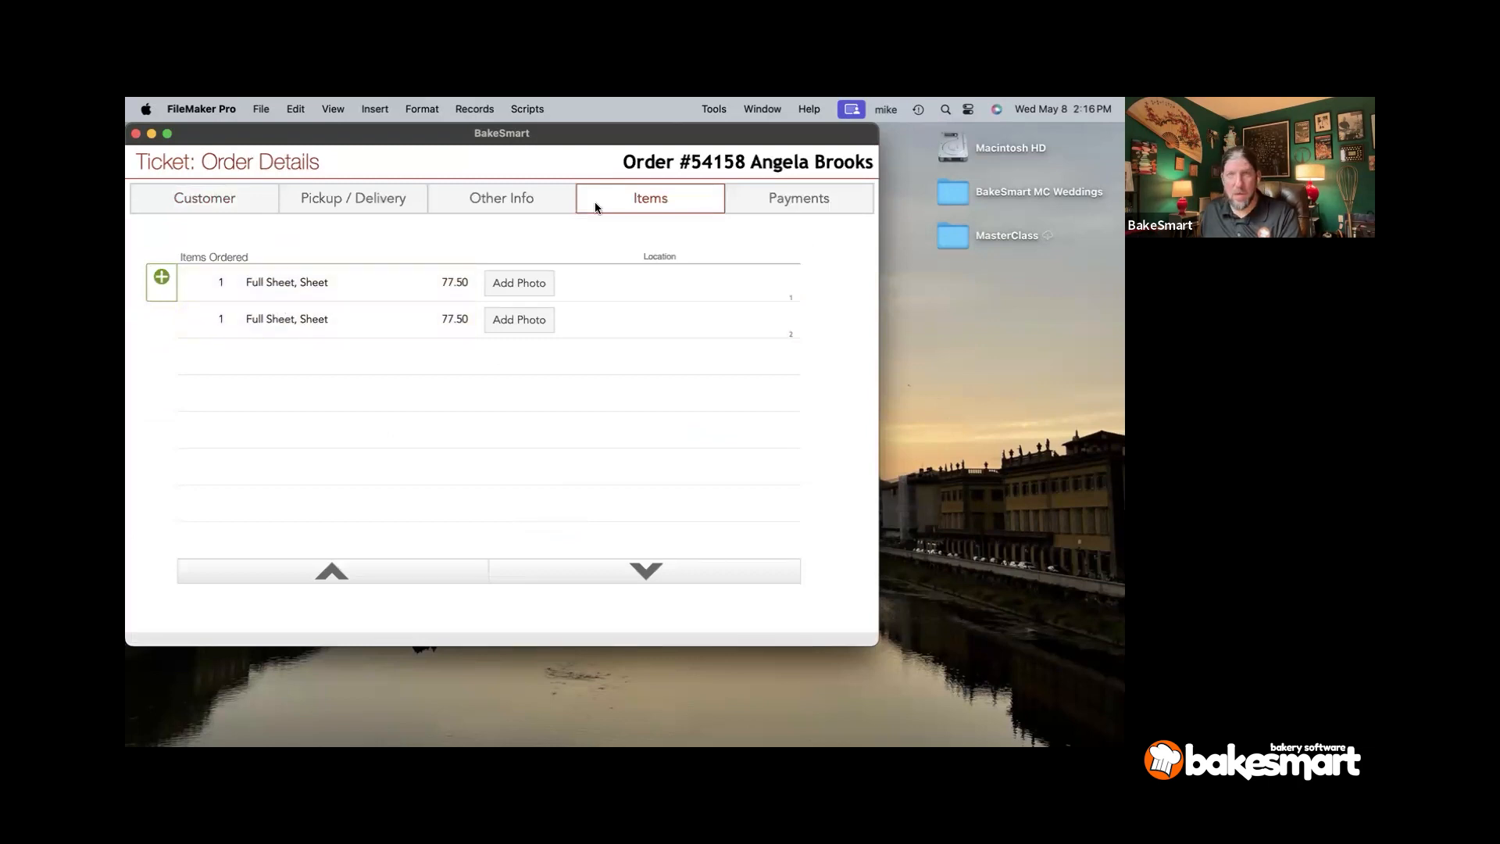
- Preview and close the Print Order Form for #54158, ending on its 165.85 payment summary
{"action": "left_click", "coordinate": [757, 190]}
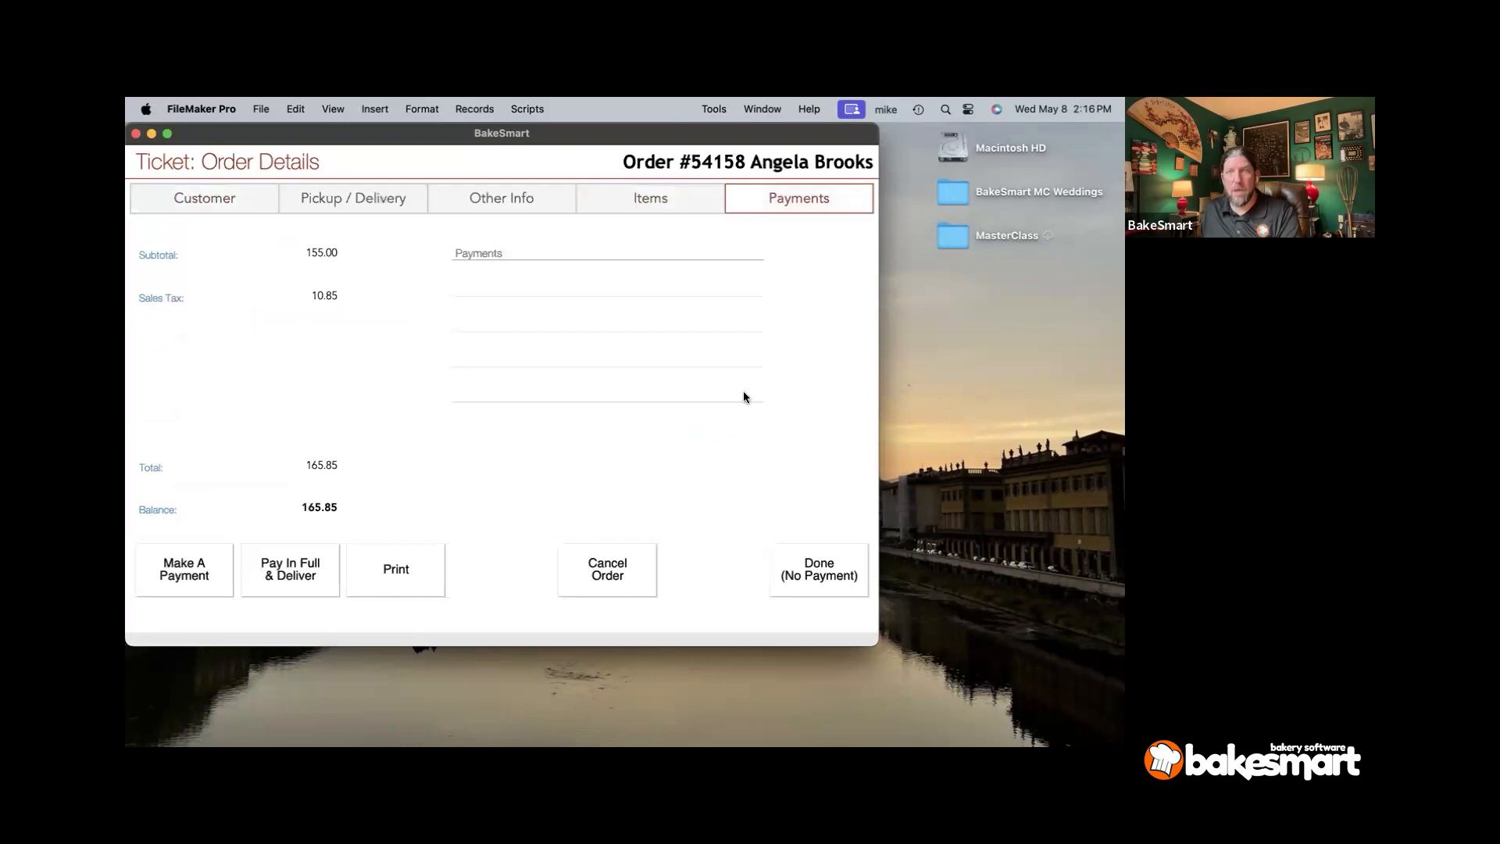
{"action": "left_click", "coordinate": [384, 586]}
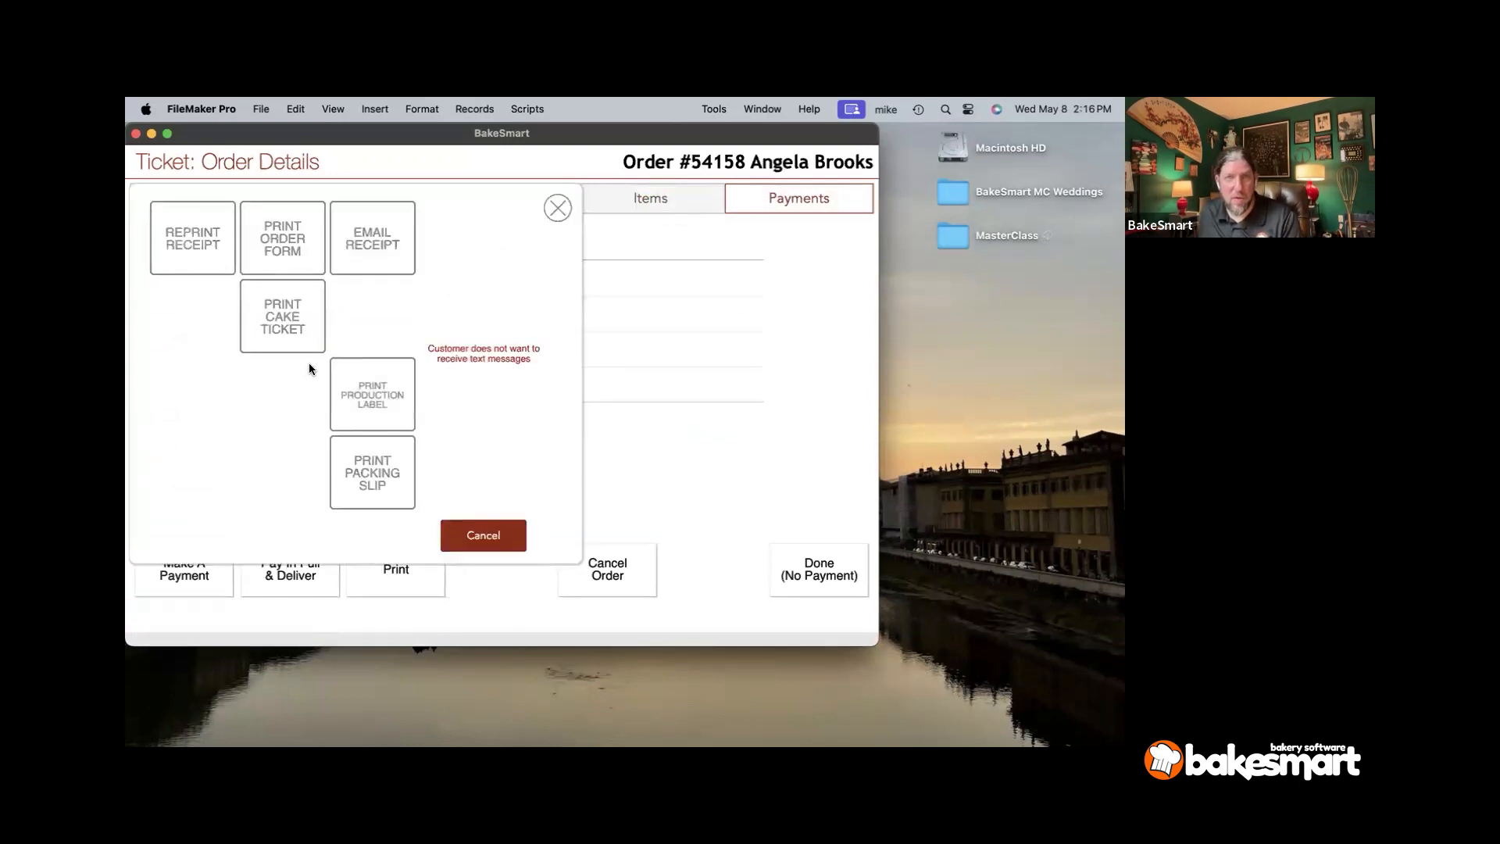
{"action": "left_click", "coordinate": [283, 252]}
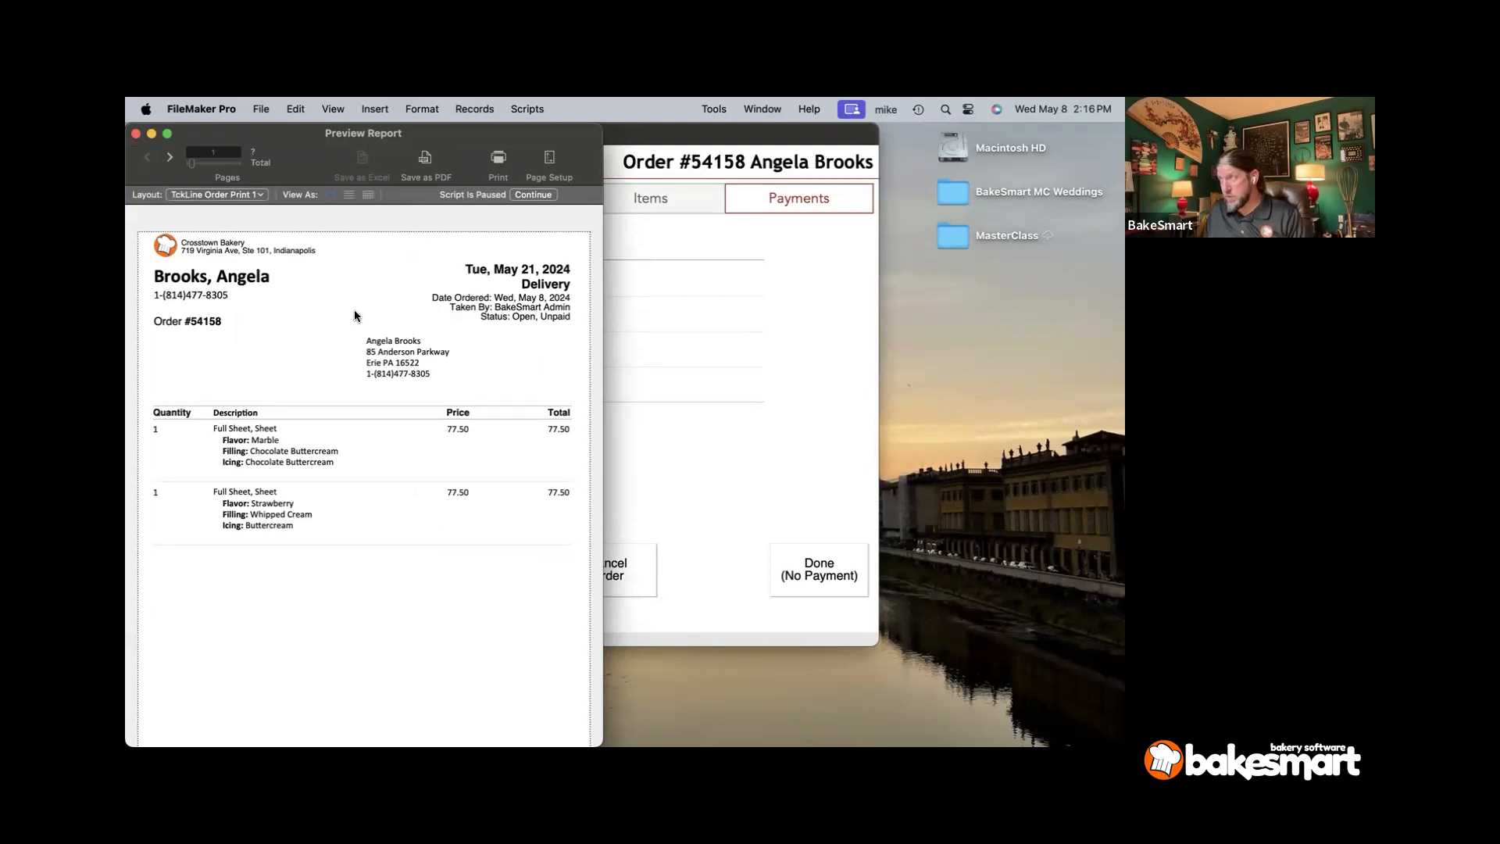
{"action": "scroll", "coordinate": [396, 350], "scroll_direction": "down", "scroll_amount": 3}
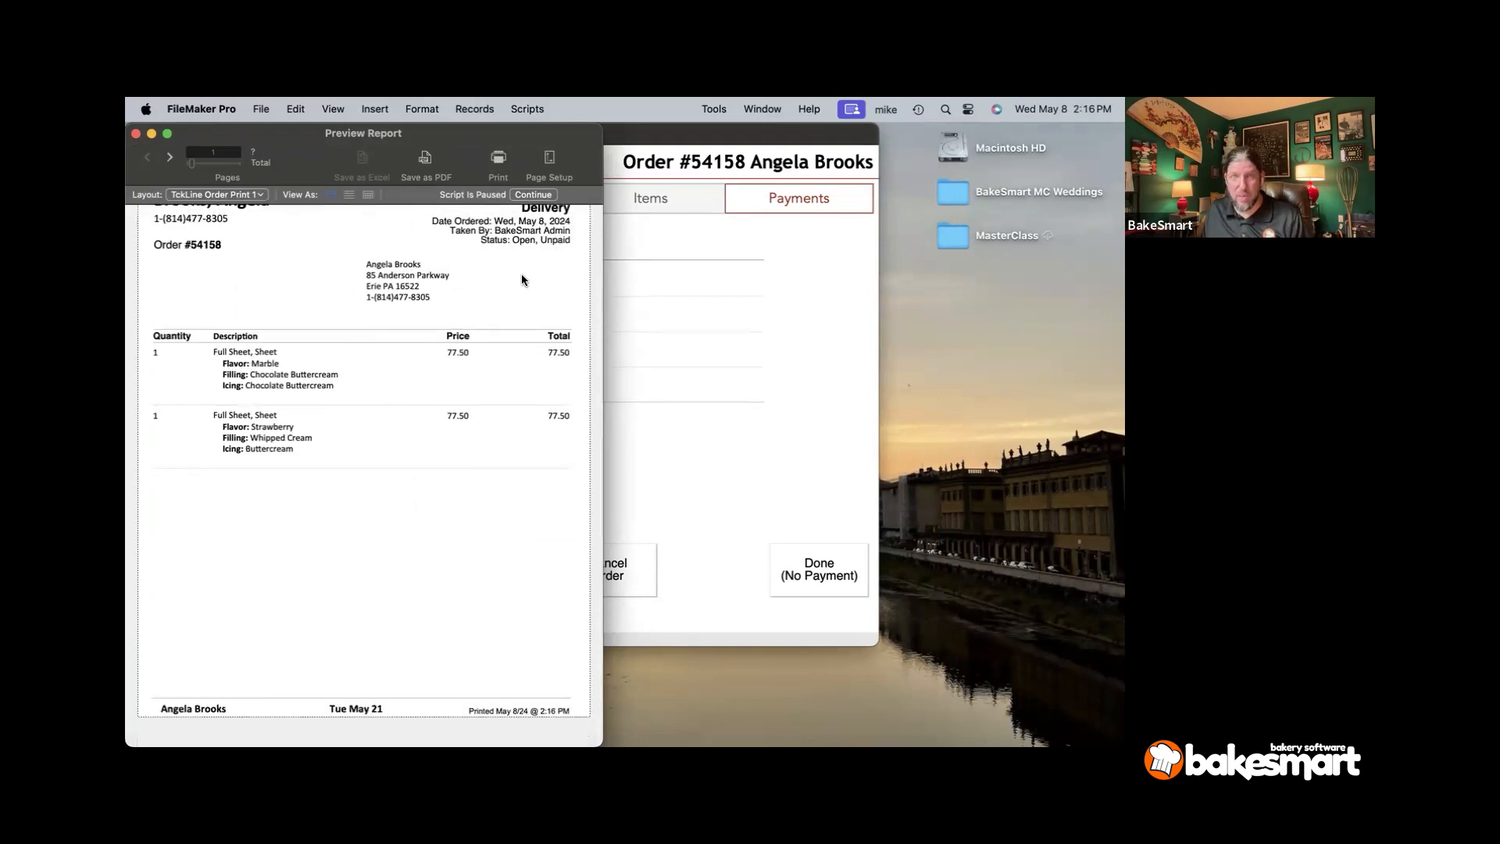
{"action": "scroll", "coordinate": [531, 242], "scroll_direction": "up", "scroll_amount": 3}
{"action": "left_click", "coordinate": [546, 197]}
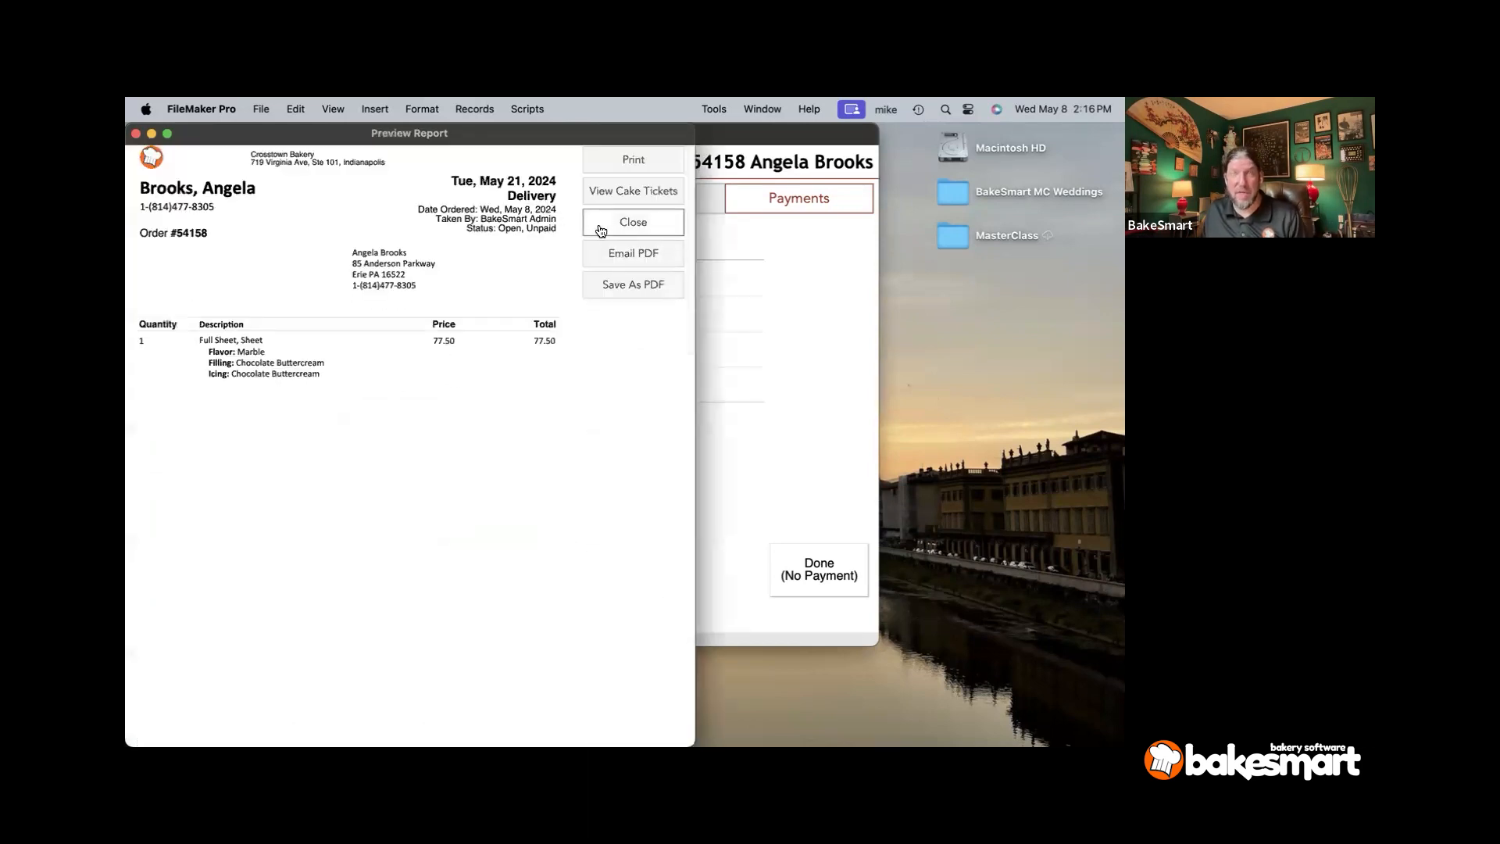
{"action": "left_click", "coordinate": [586, 229]}
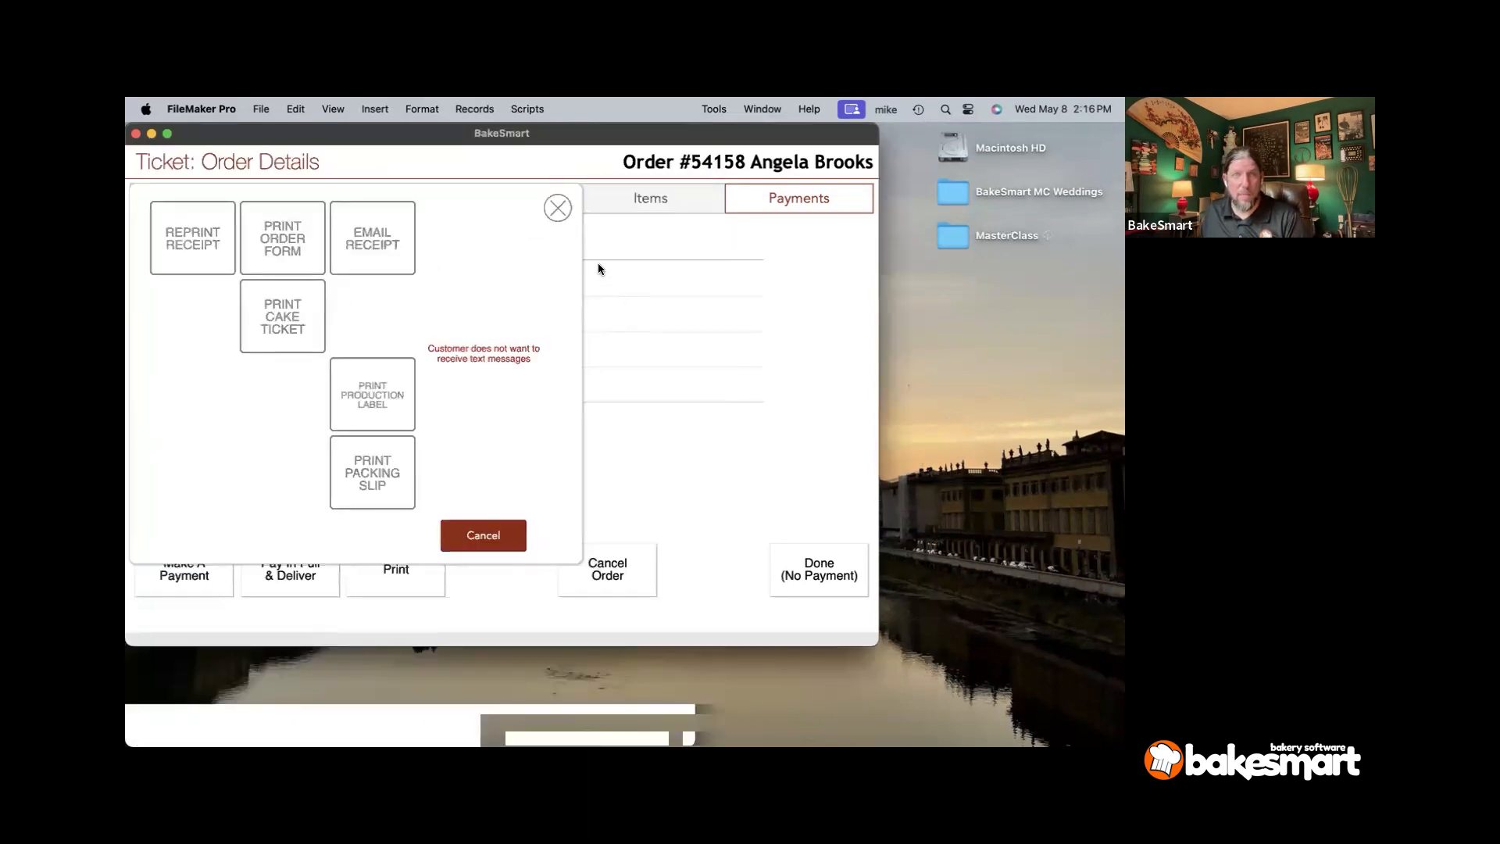
{"action": "left_click", "coordinate": [557, 209]}
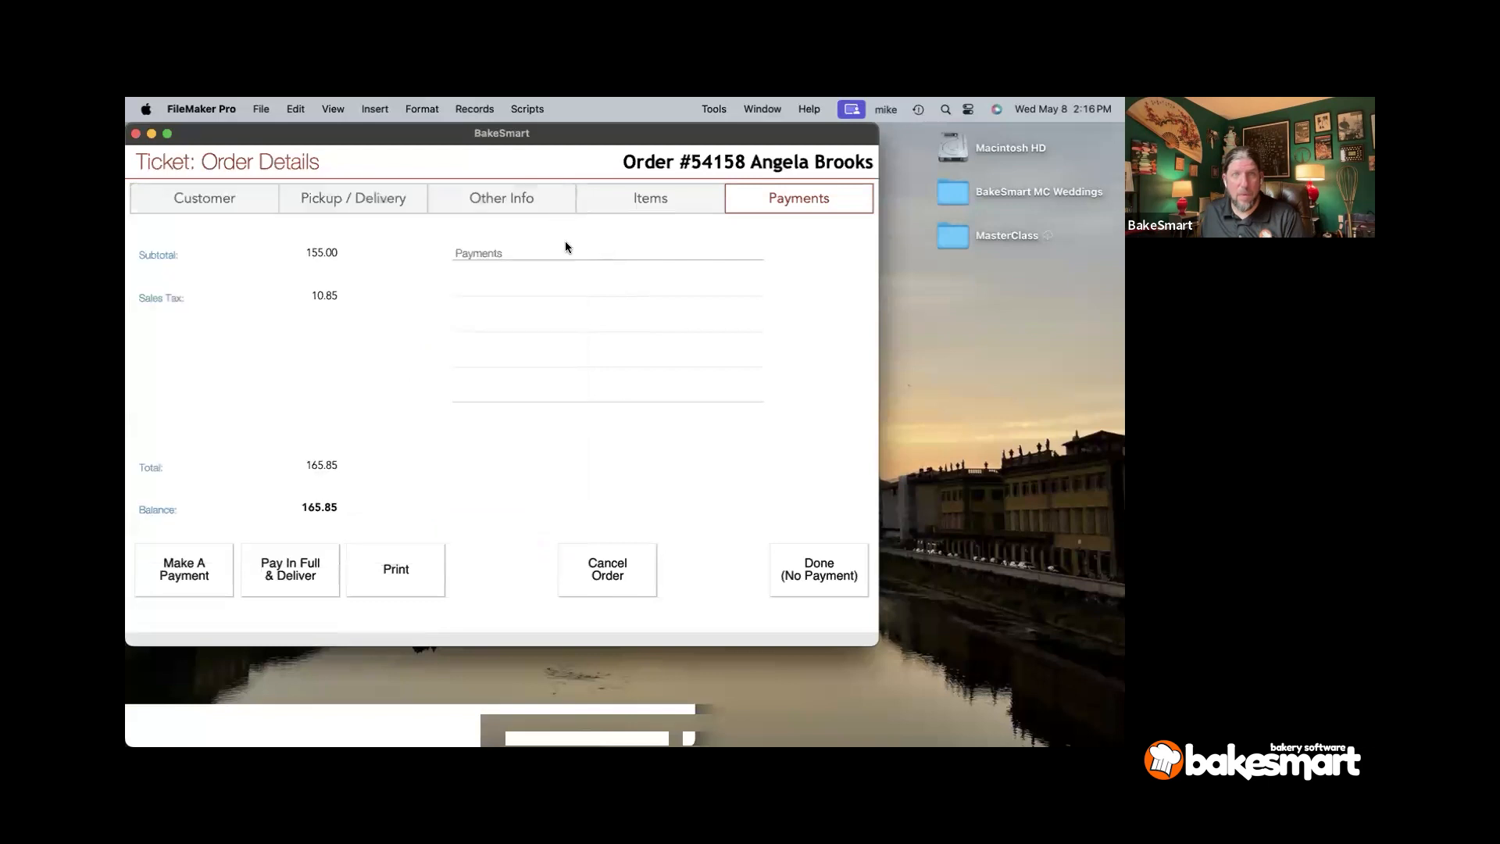
- Give order #54158 a required delivery time of 4 PM after the missing-time alert
{"action": "left_click", "coordinate": [781, 591]}
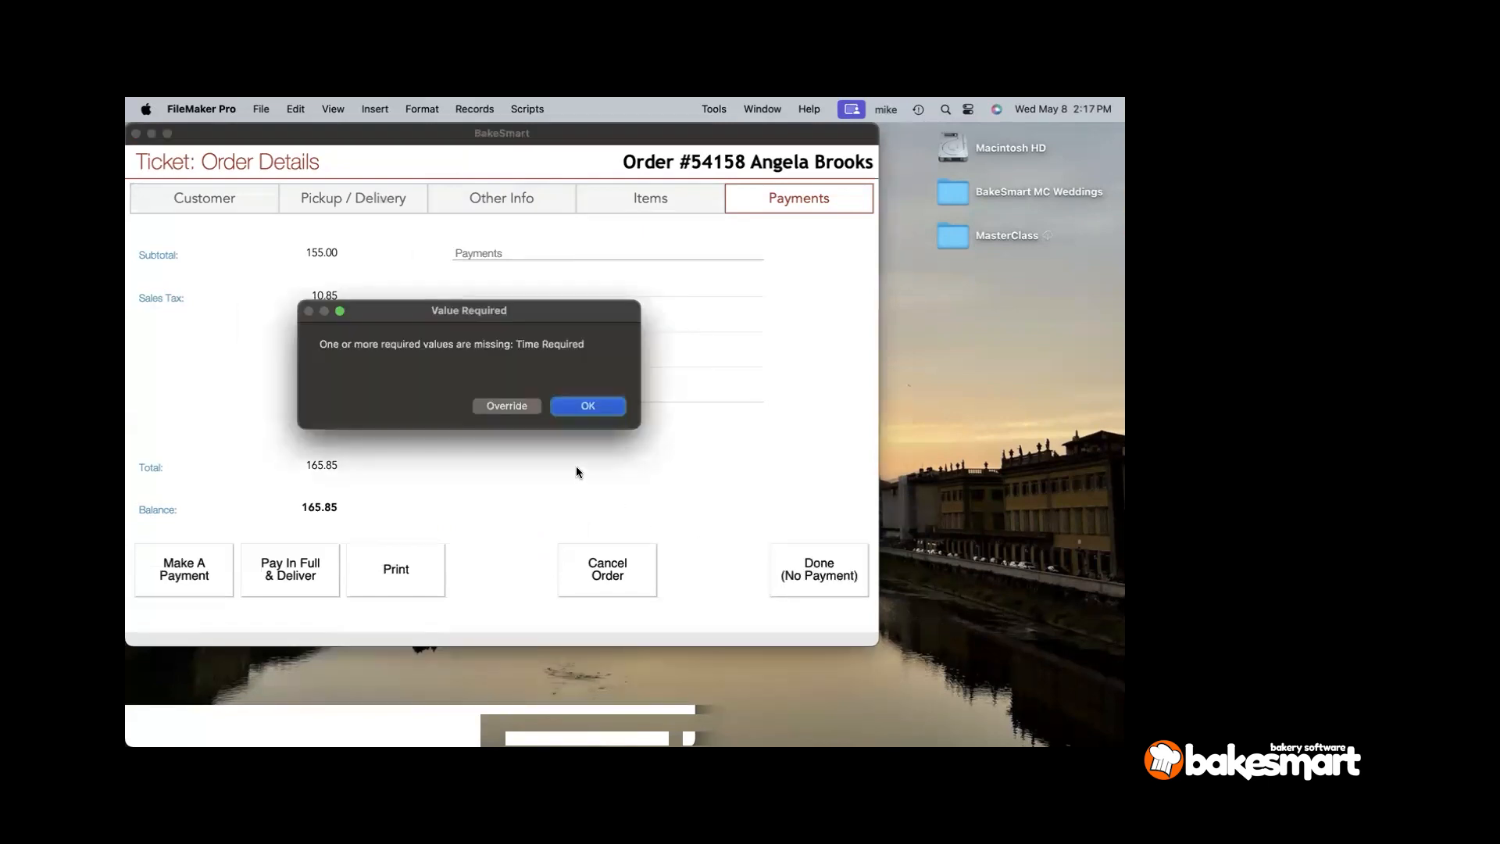
{"action": "left_click", "coordinate": [518, 407]}
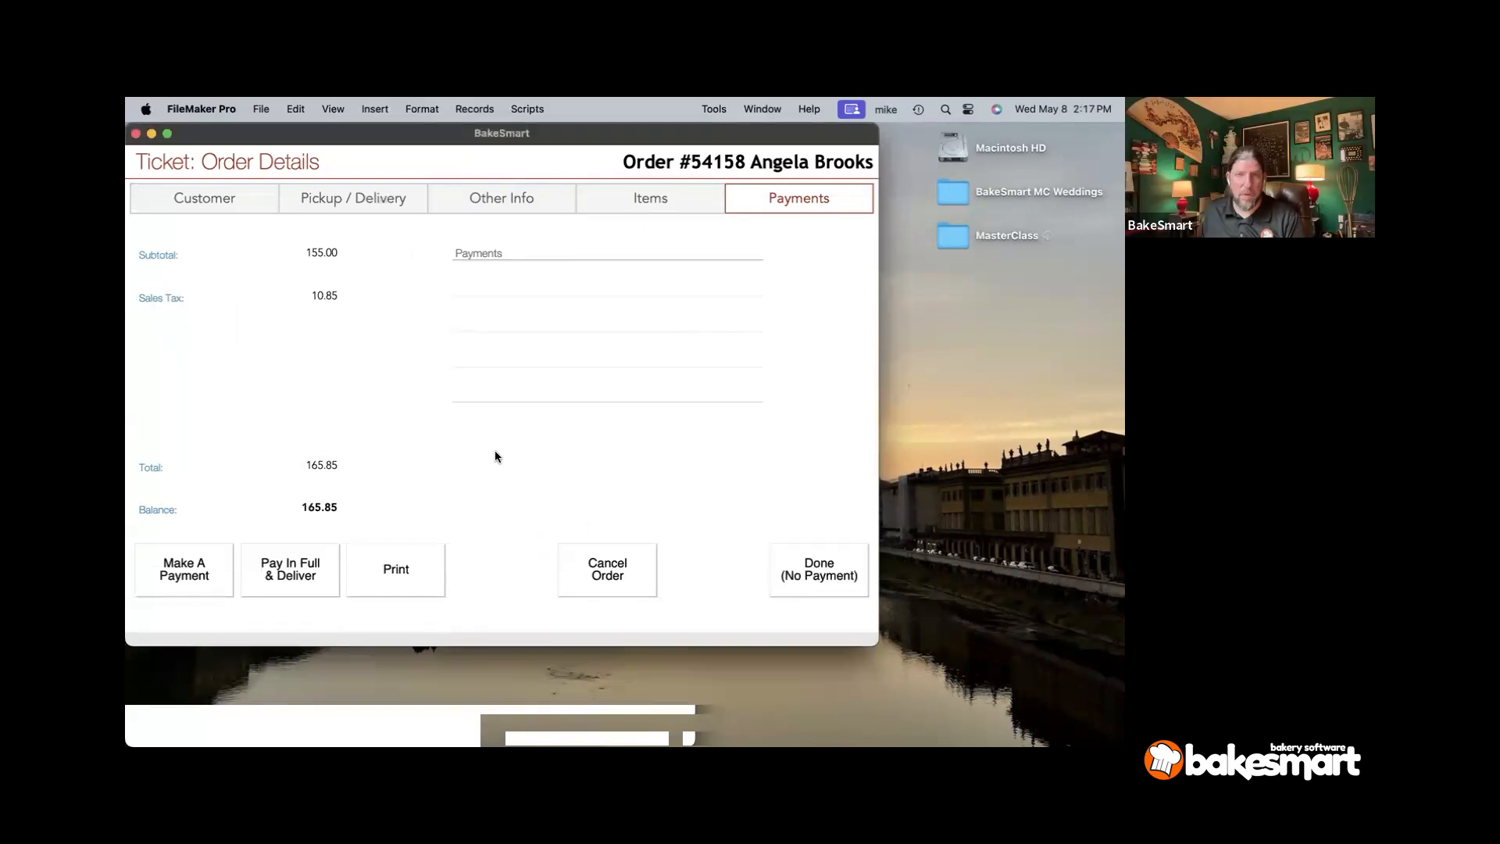
{"action": "left_click", "coordinate": [375, 199]}
{"action": "left_click", "coordinate": [306, 289]}
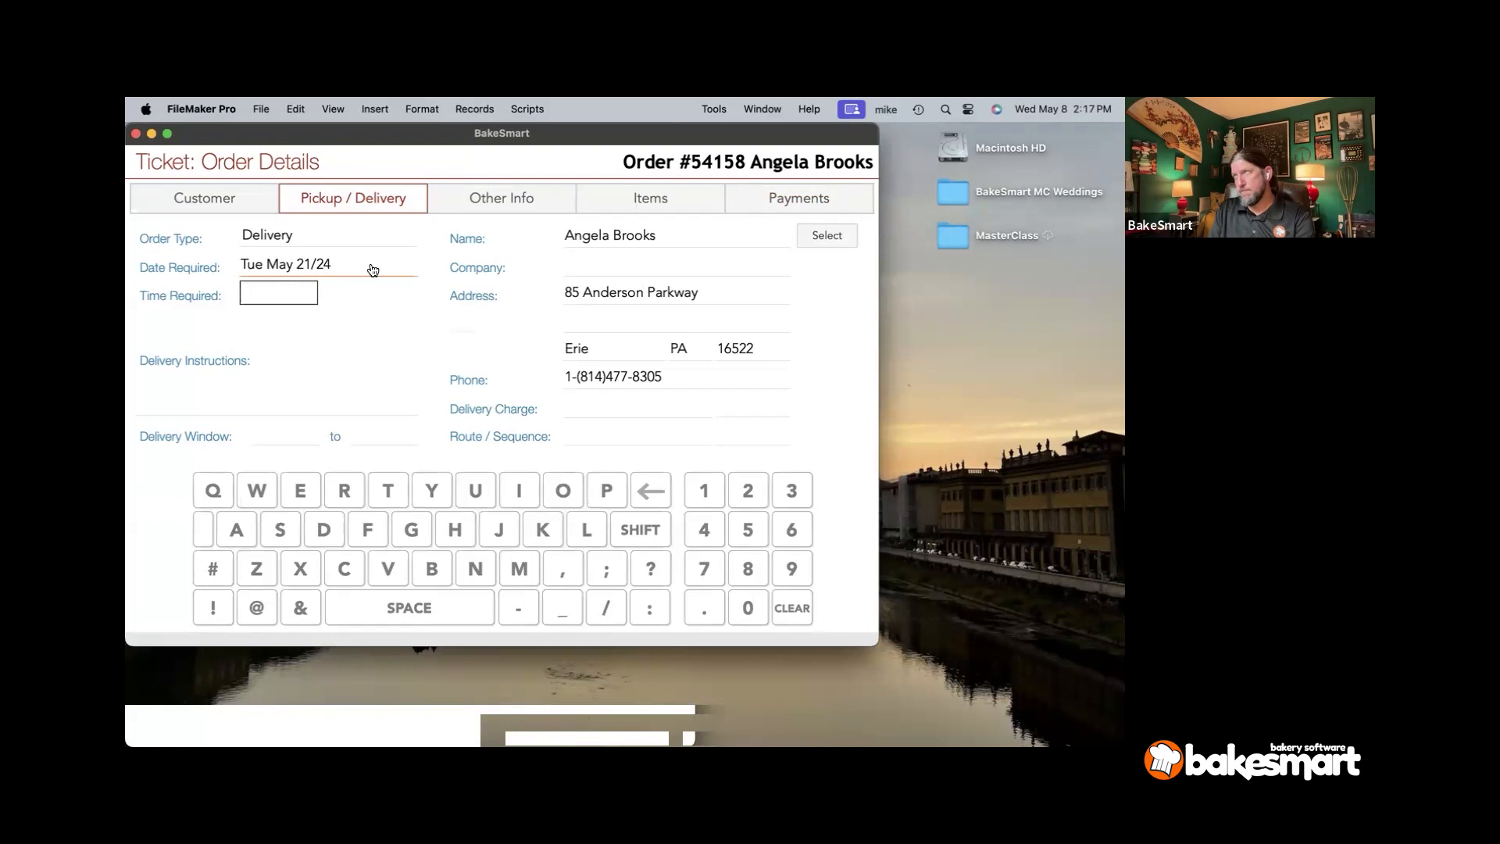
{"action": "type", "text": "4 PM"}
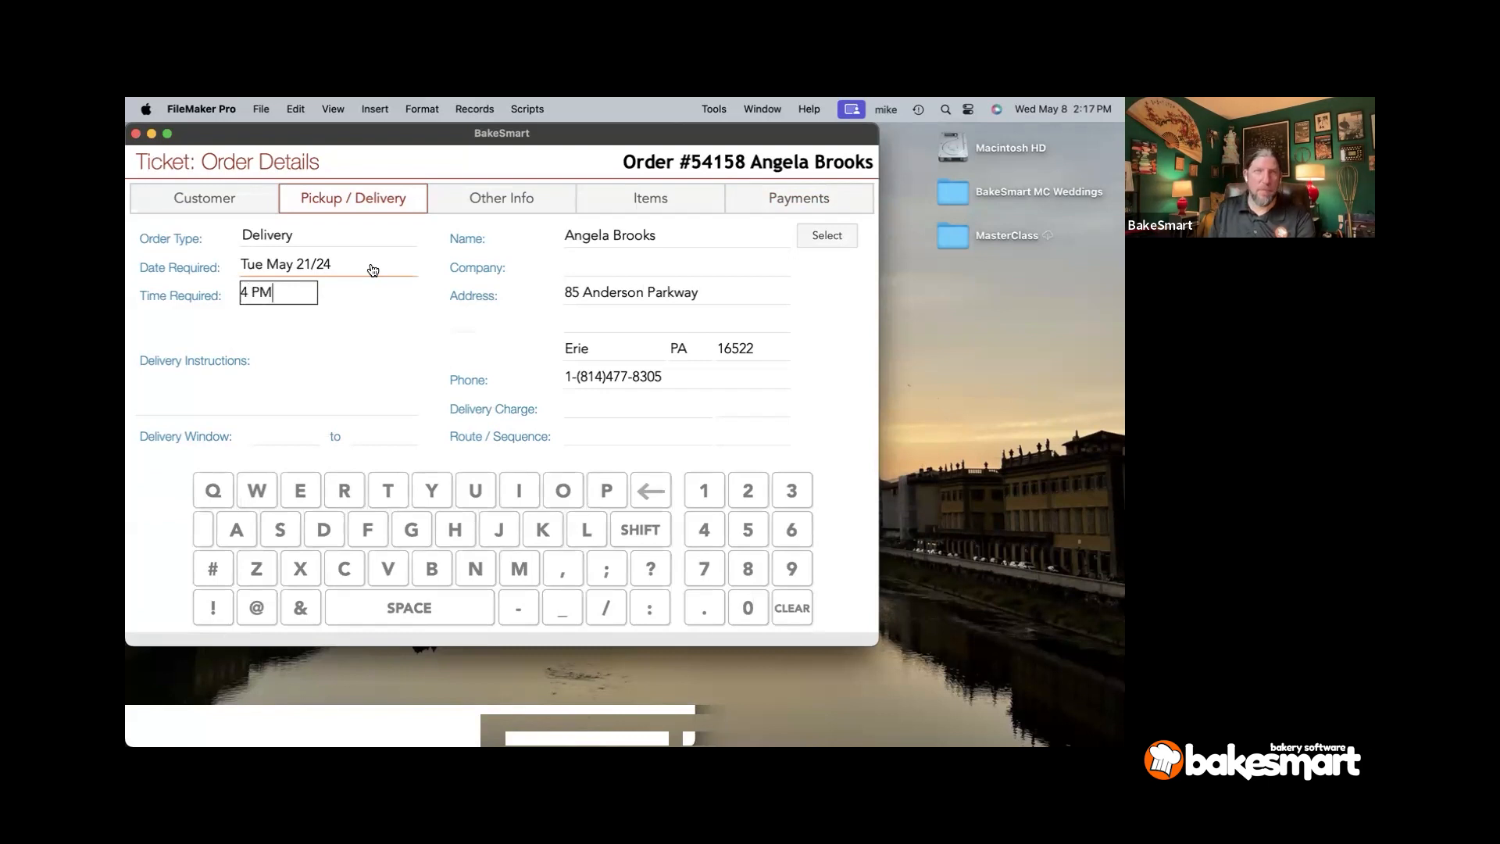
{"action": "key", "text": "Tab"}
{"action": "left_click", "coordinate": [676, 221]}
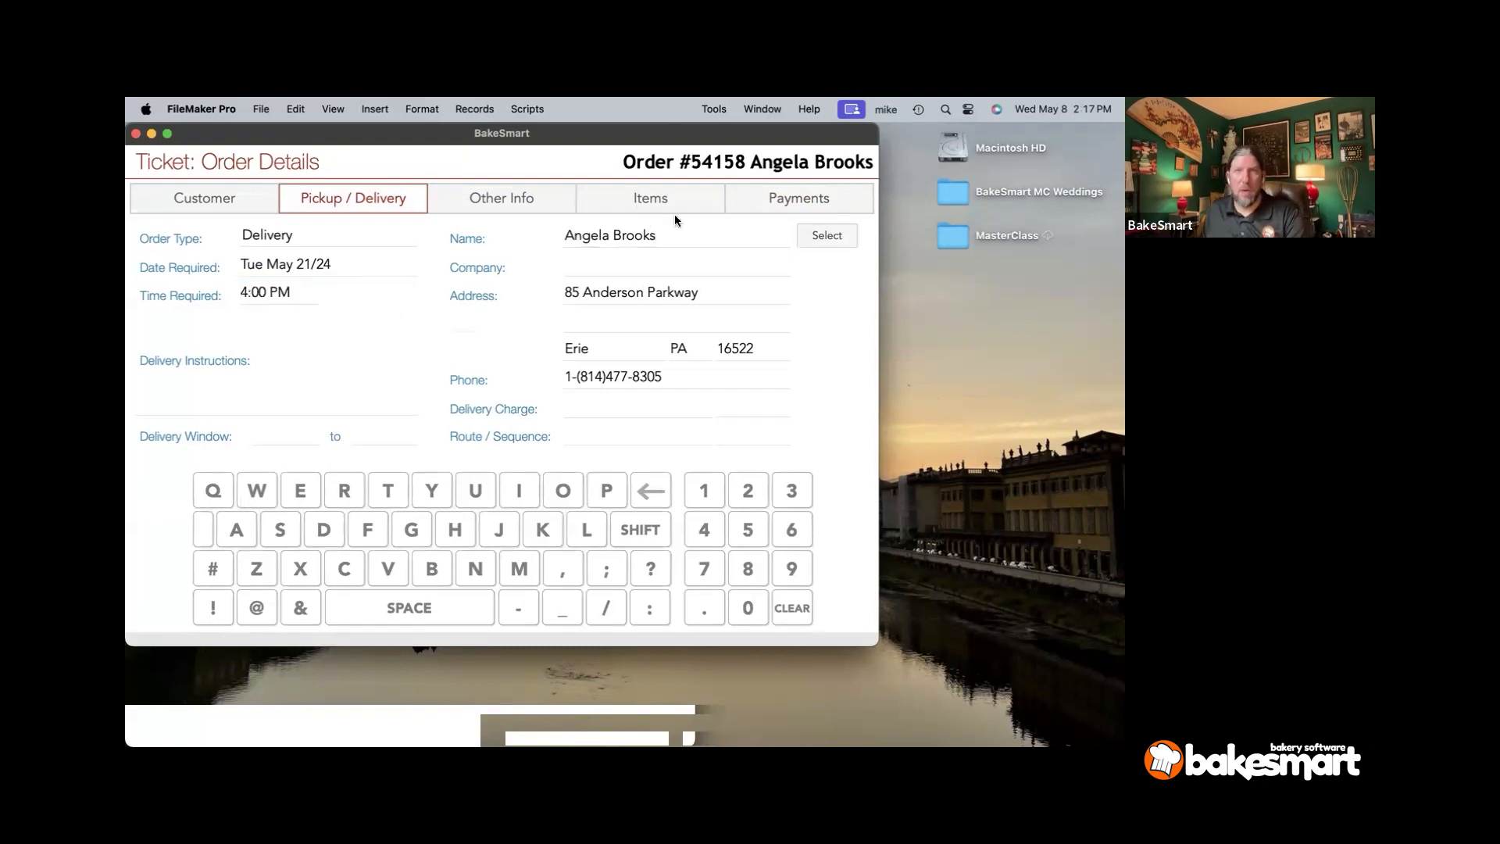
- Set the Delivery Window to run from 3:00 PM to 4:00 PM
{"action": "left_click", "coordinate": [261, 437]}
{"action": "left_click", "coordinate": [259, 437]}
{"action": "left_click", "coordinate": [277, 437]}
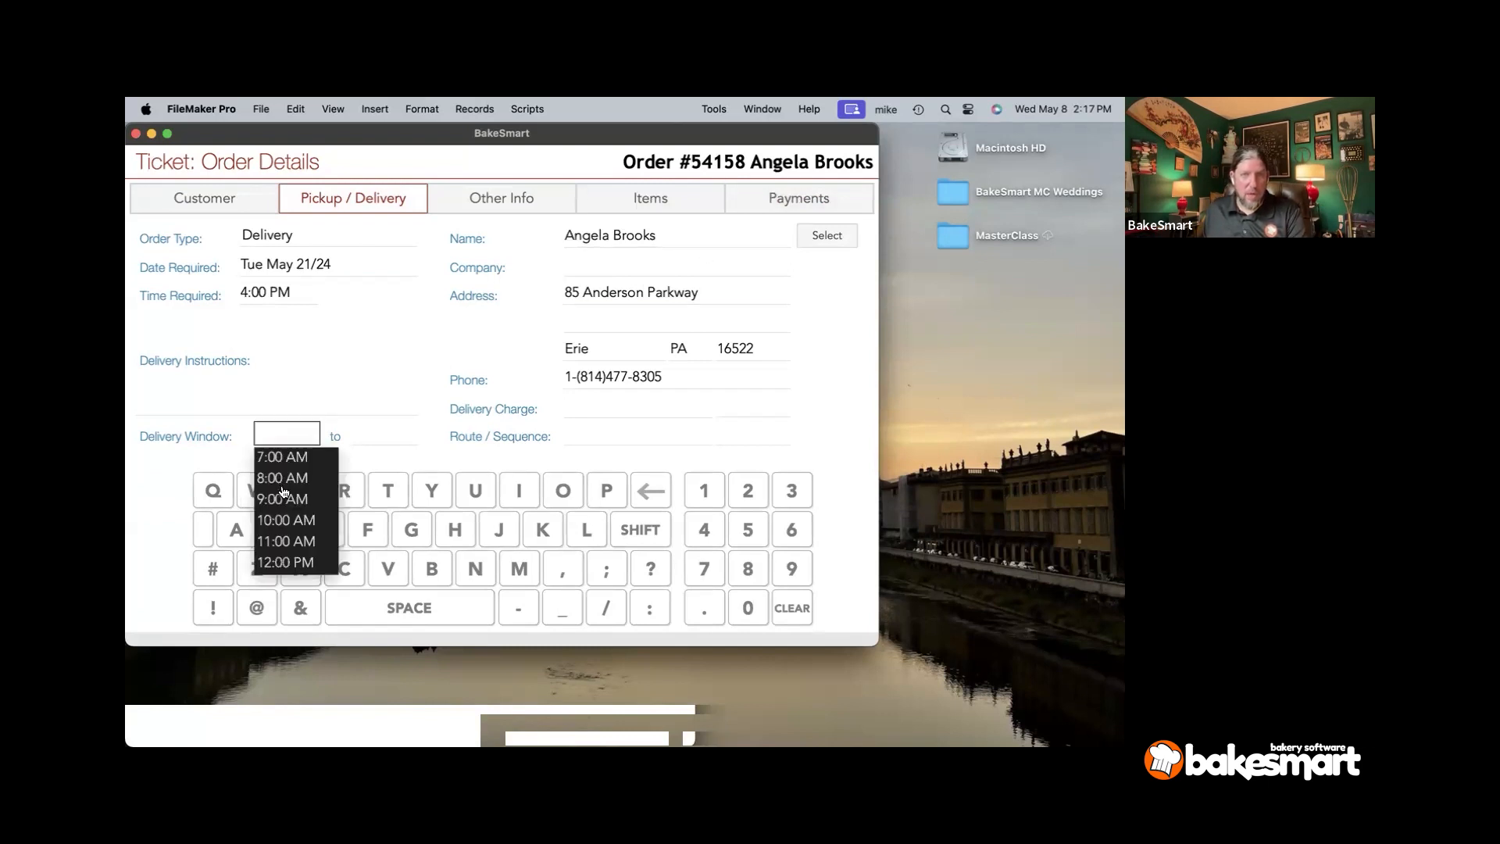
{"action": "scroll", "coordinate": [285, 516], "scroll_direction": "down", "scroll_amount": 3}
{"action": "left_click", "coordinate": [293, 505]}
{"action": "left_click", "coordinate": [383, 438]}
{"action": "left_click", "coordinate": [384, 435]}
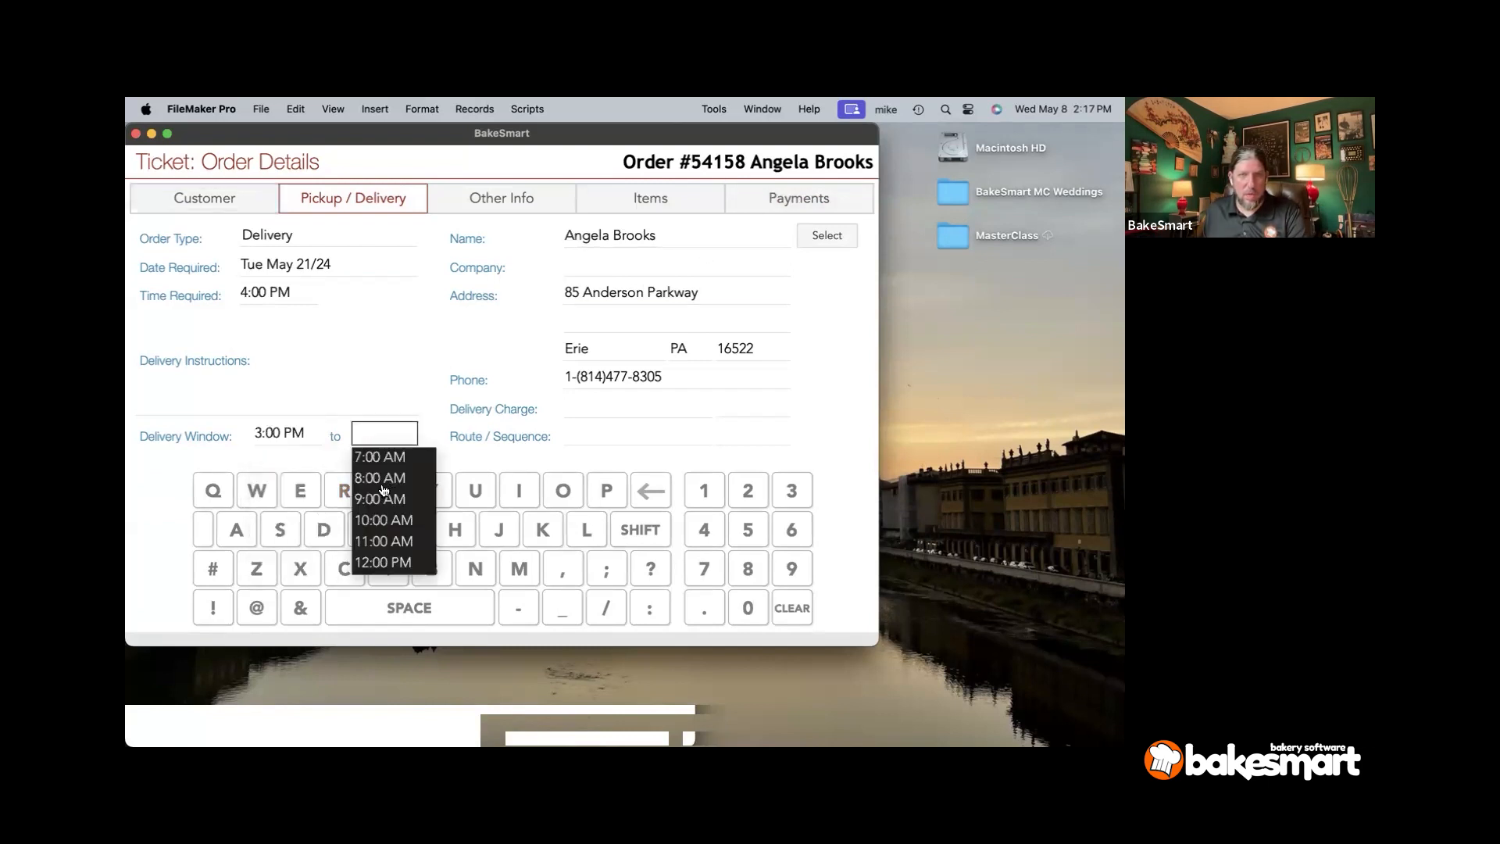
{"action": "scroll", "coordinate": [379, 511], "scroll_direction": "down", "scroll_amount": 3}
{"action": "left_click", "coordinate": [379, 520]}
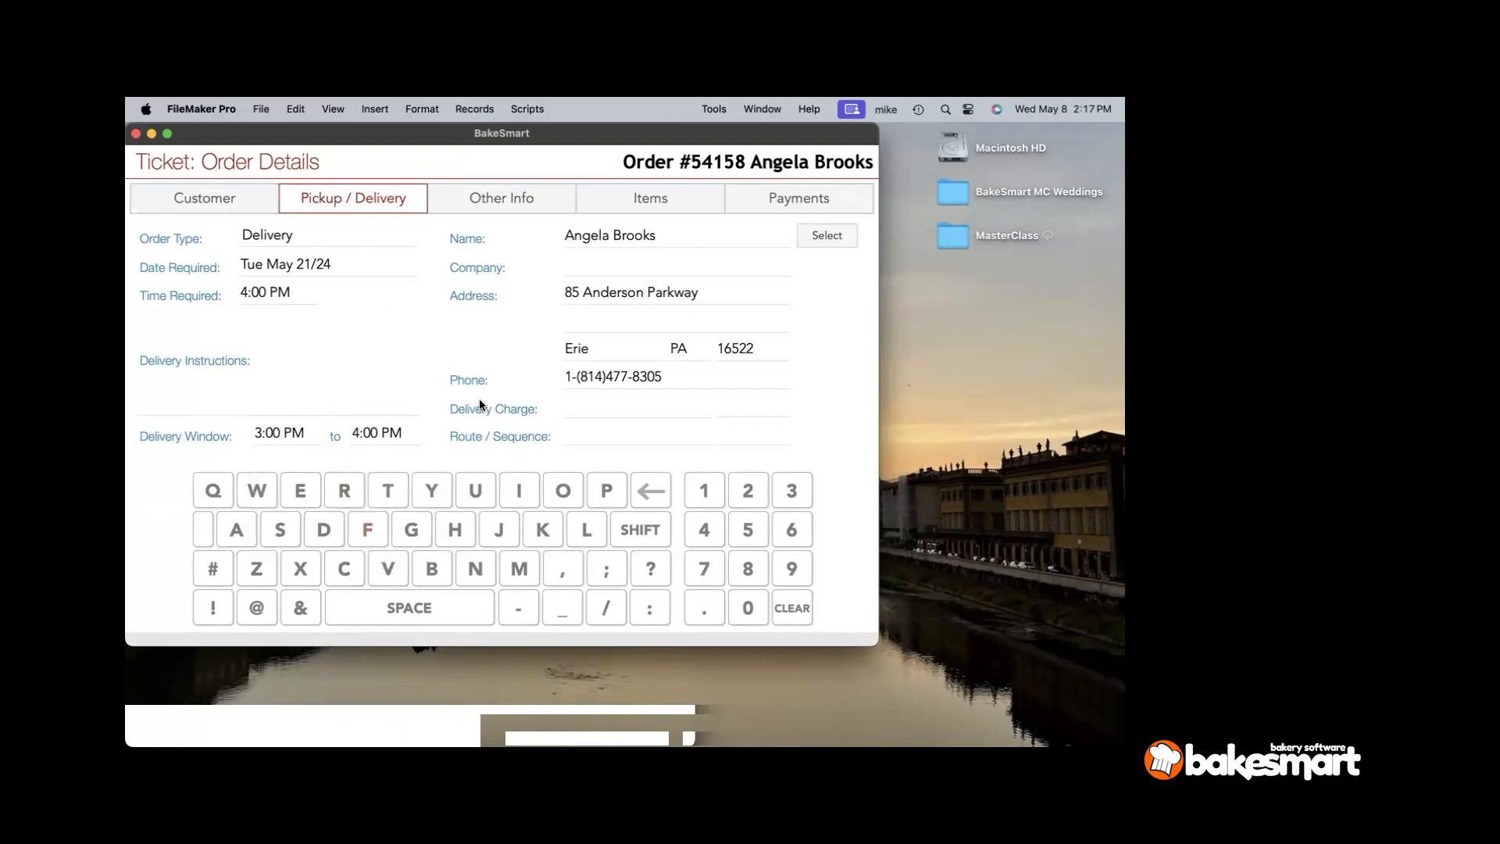
{"action": "left_click", "coordinate": [817, 201]}
- Save the order with Done (No Payment) and search the Order List for orders required 5/21/2024
{"action": "left_click", "coordinate": [820, 567]}
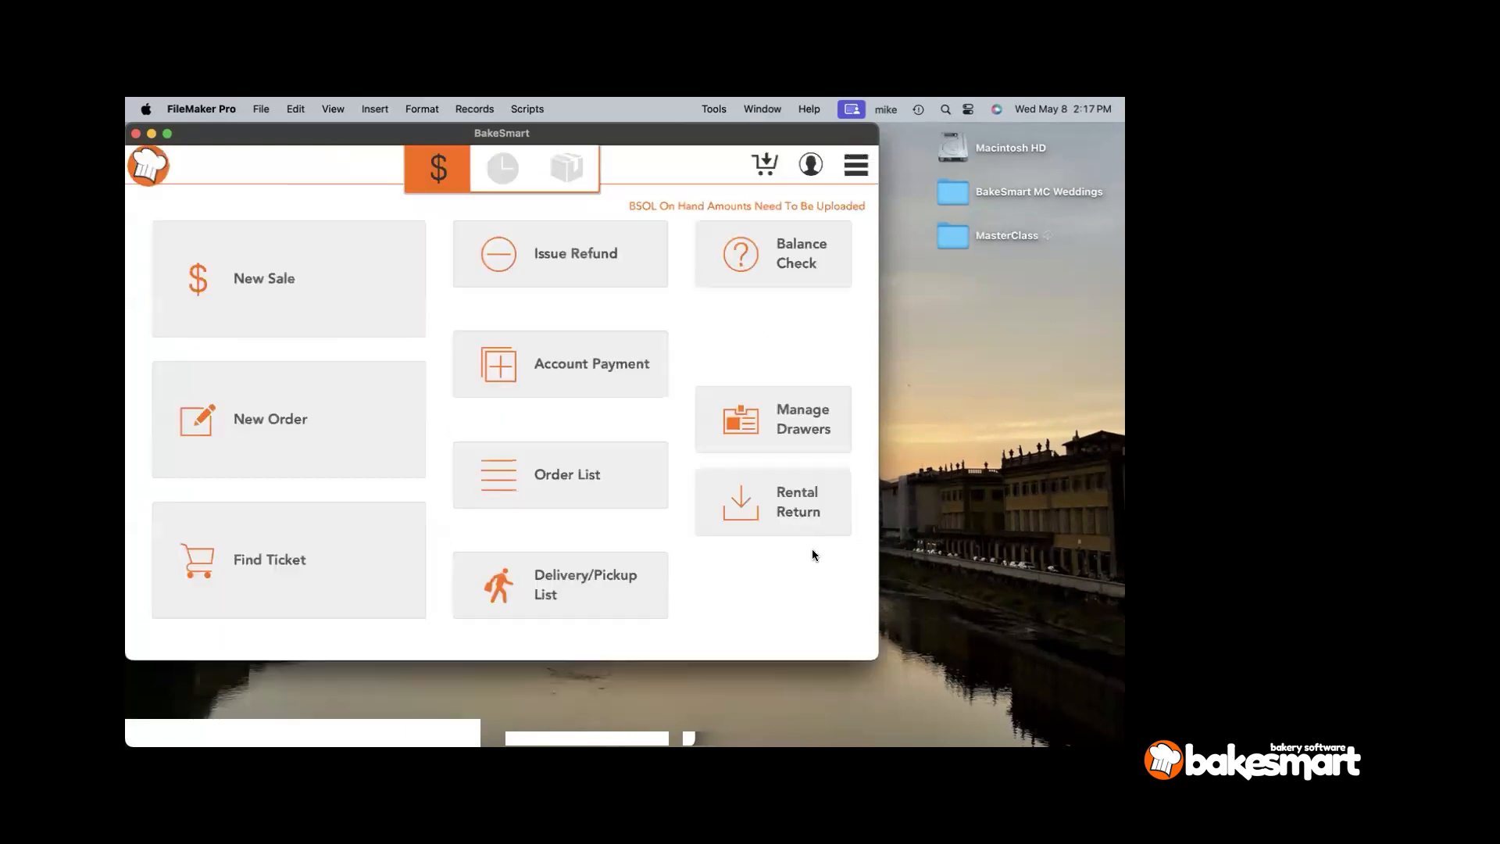
{"action": "left_click", "coordinate": [613, 499]}
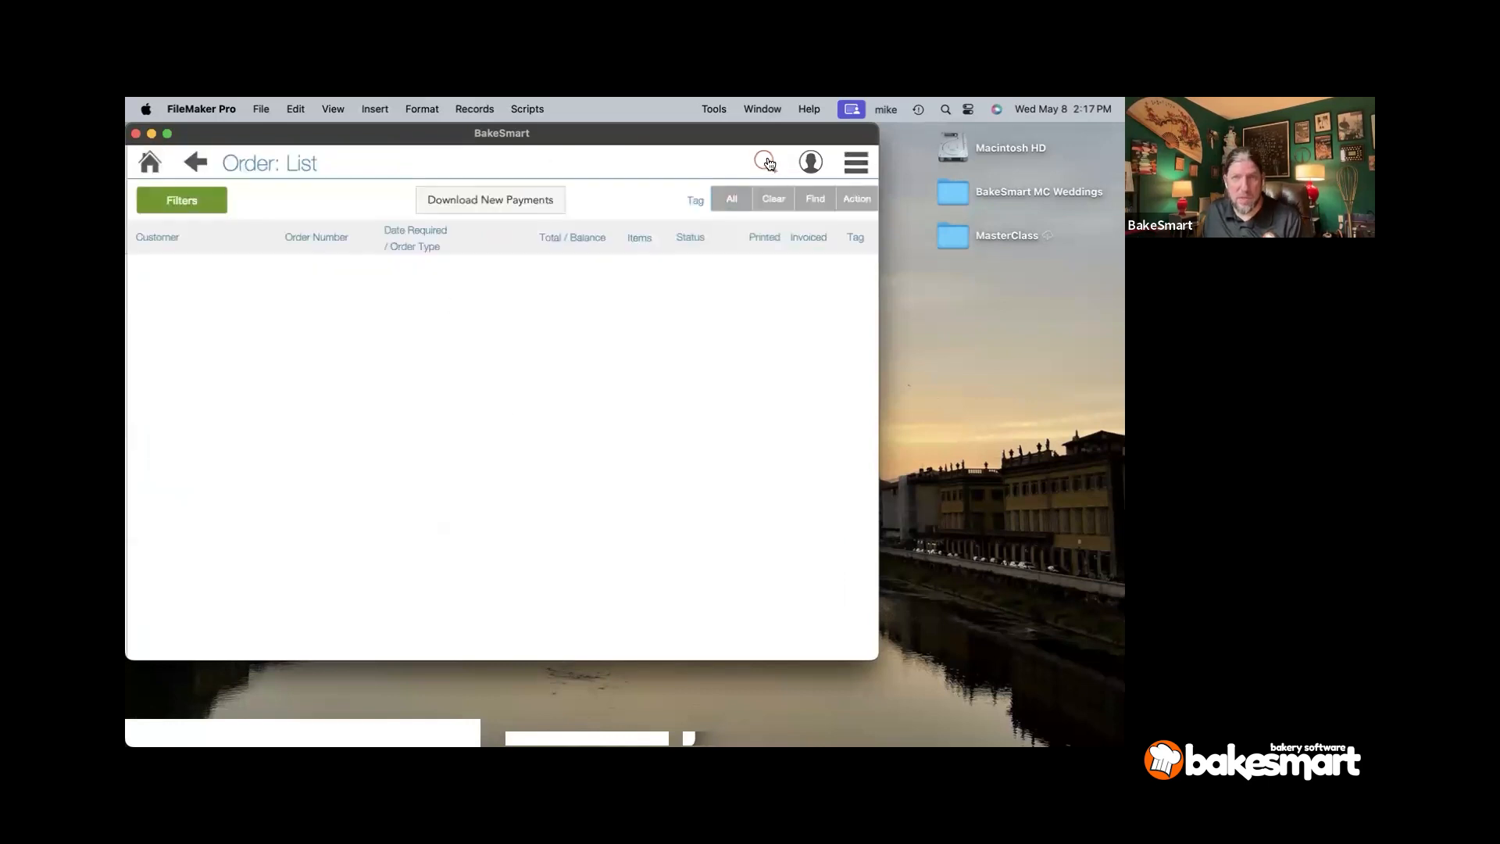
{"action": "left_click", "coordinate": [768, 163]}
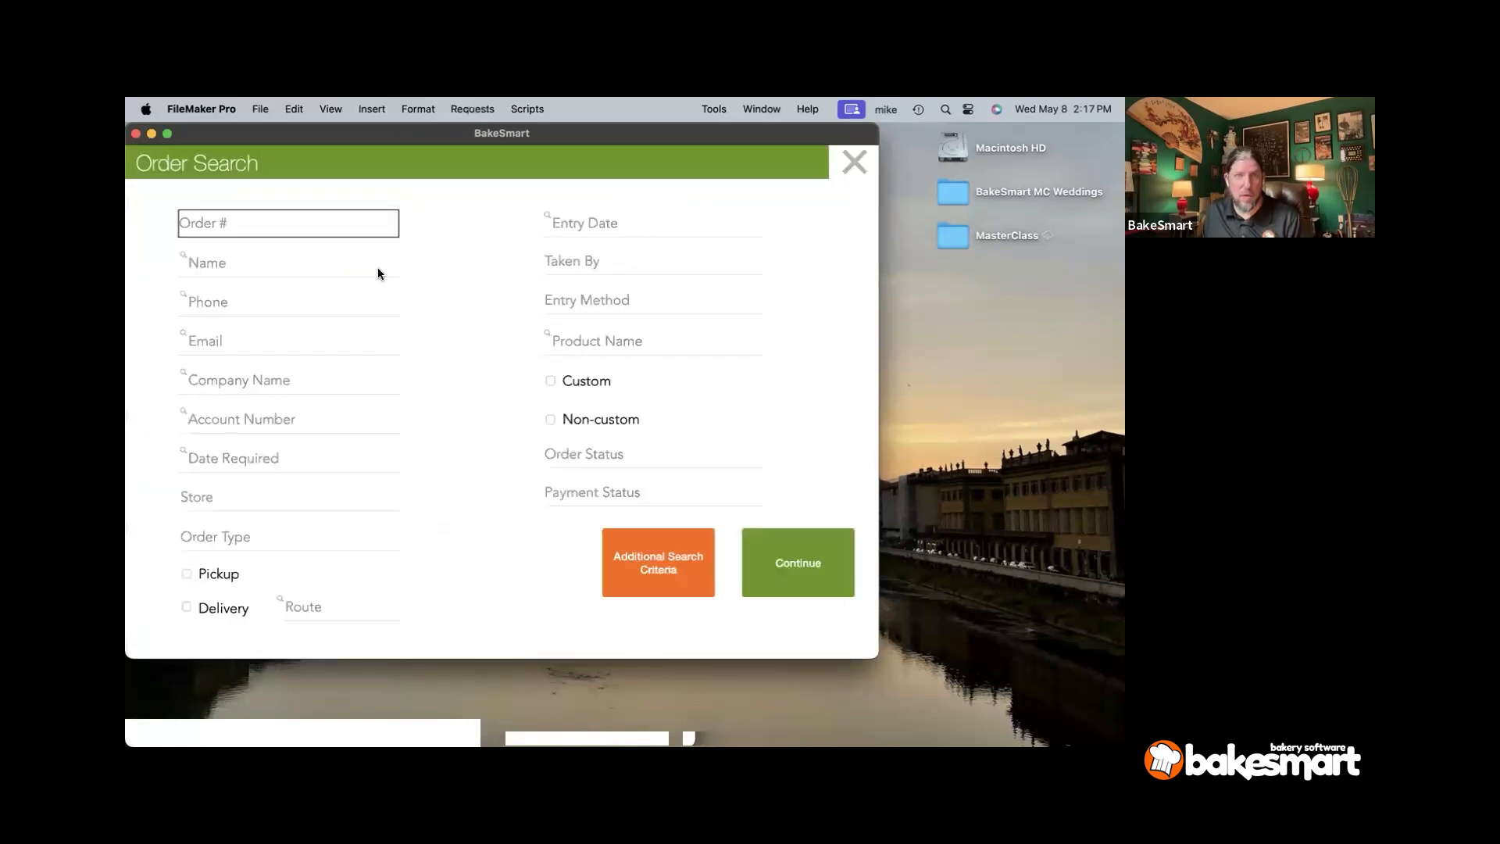
{"action": "left_click", "coordinate": [275, 458]}
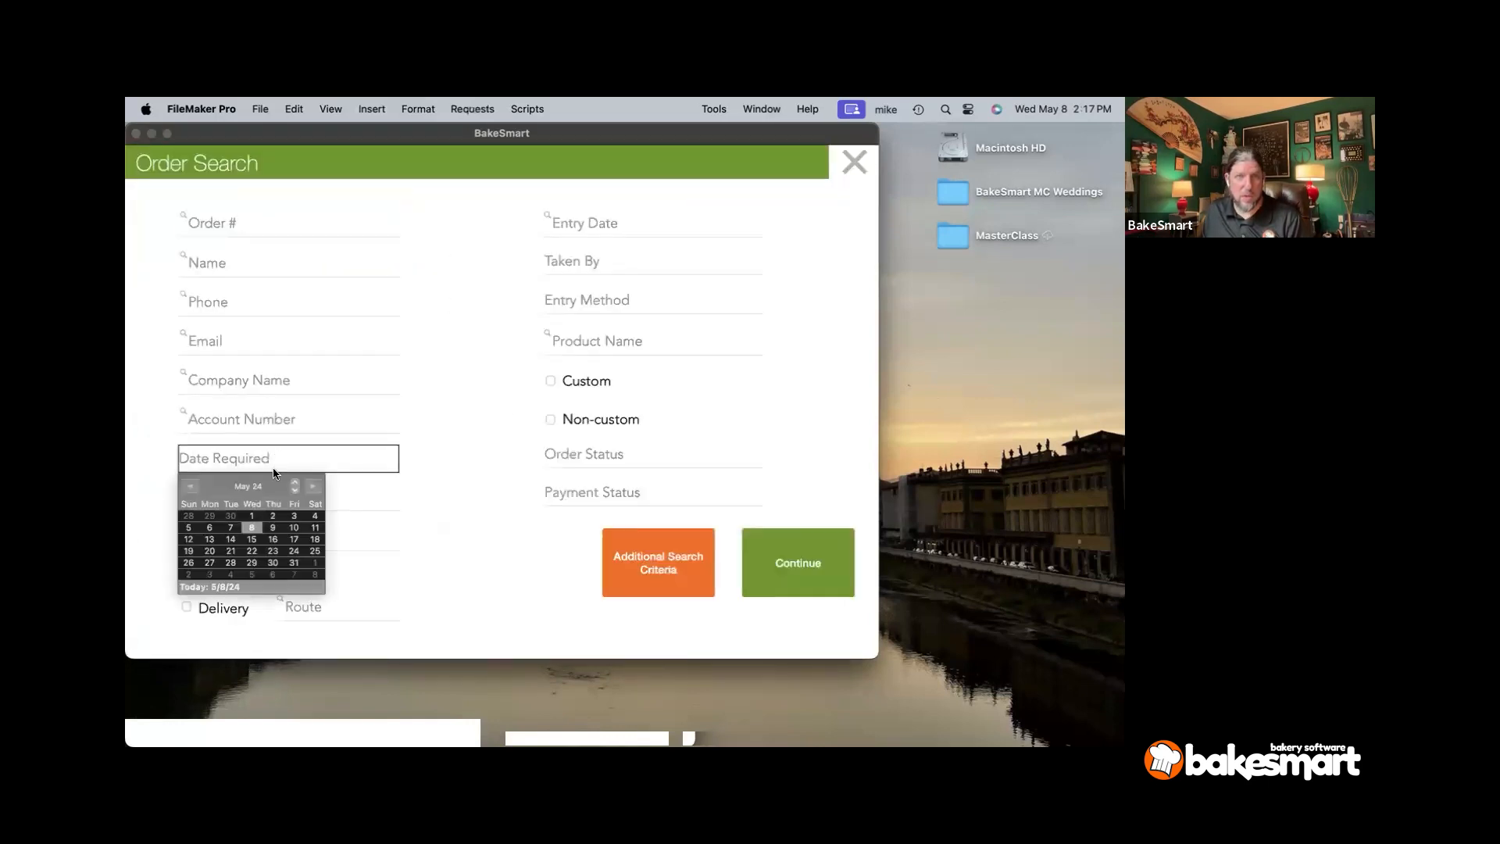
{"action": "left_click", "coordinate": [231, 551]}
{"action": "left_click", "coordinate": [776, 561]}
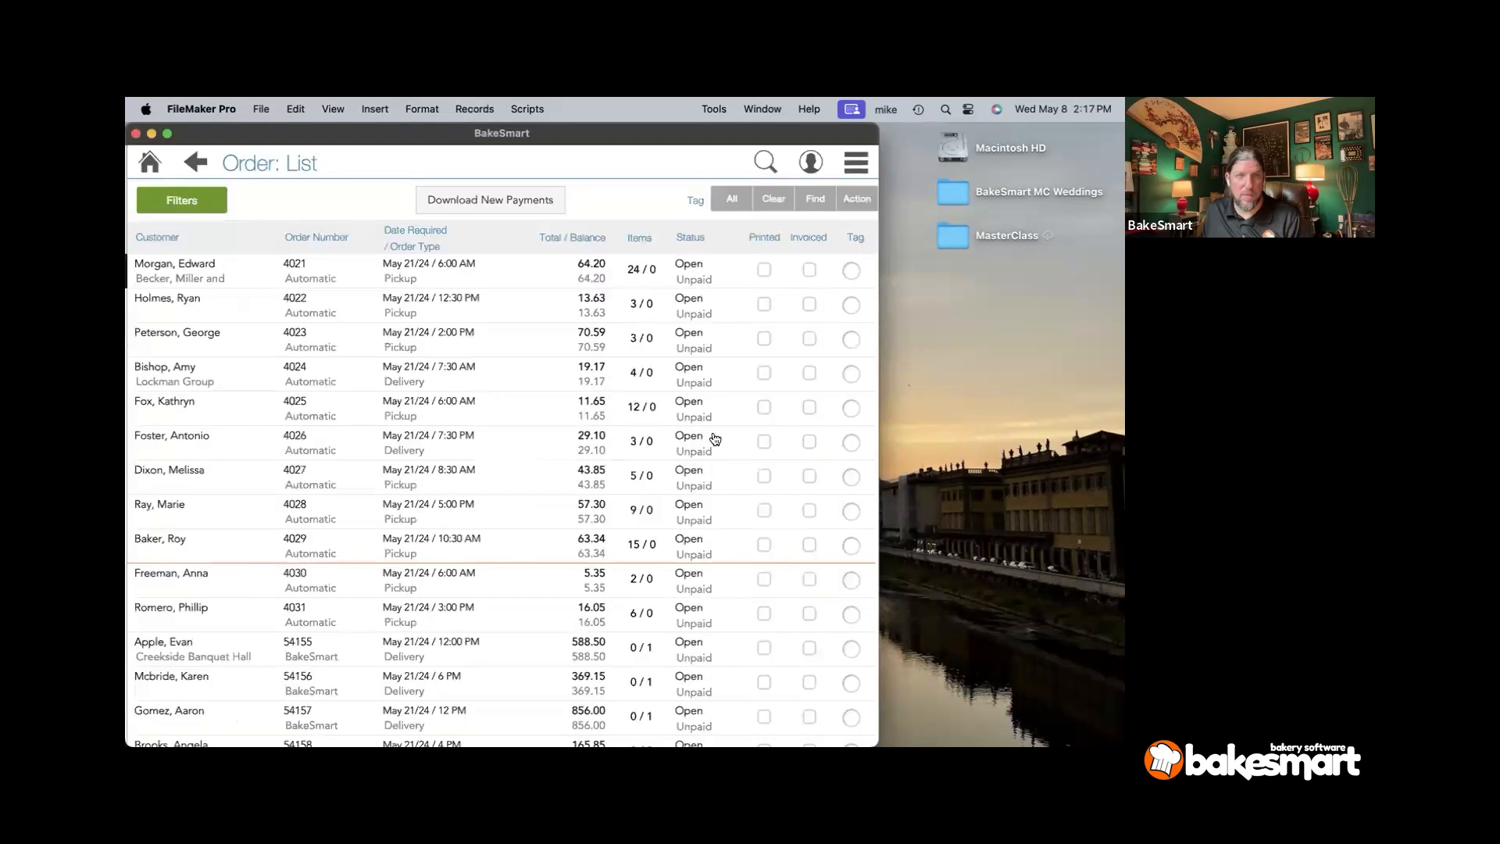
- Search again with the Wedding criterion and Date Required 5/21/2024
{"action": "left_click", "coordinate": [766, 163]}
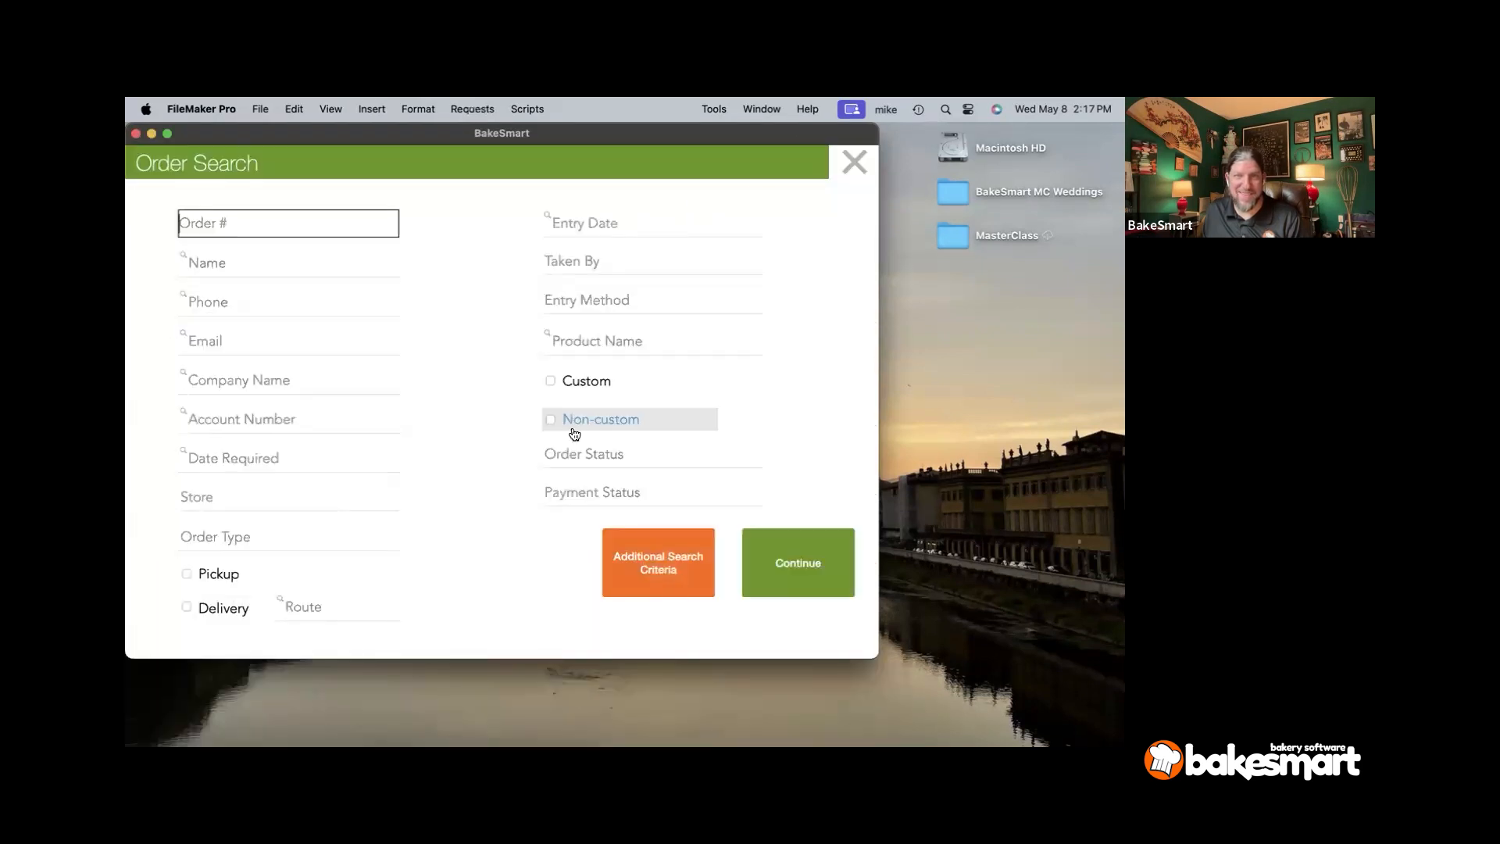
{"action": "left_click", "coordinate": [639, 555]}
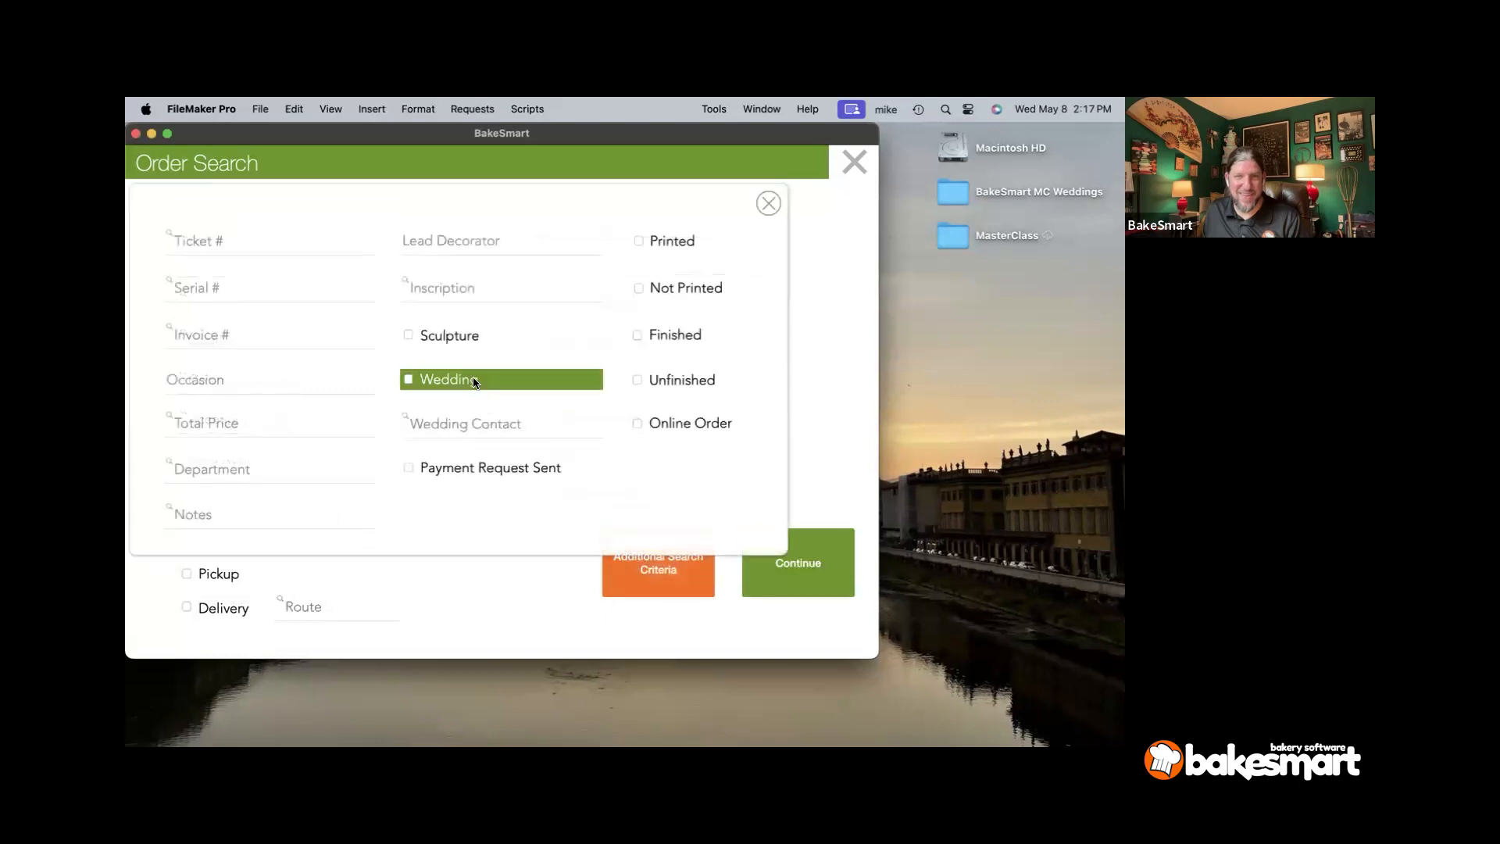
{"action": "left_click", "coordinate": [472, 381]}
{"action": "left_click", "coordinate": [812, 348]}
{"action": "left_click", "coordinate": [274, 469]}
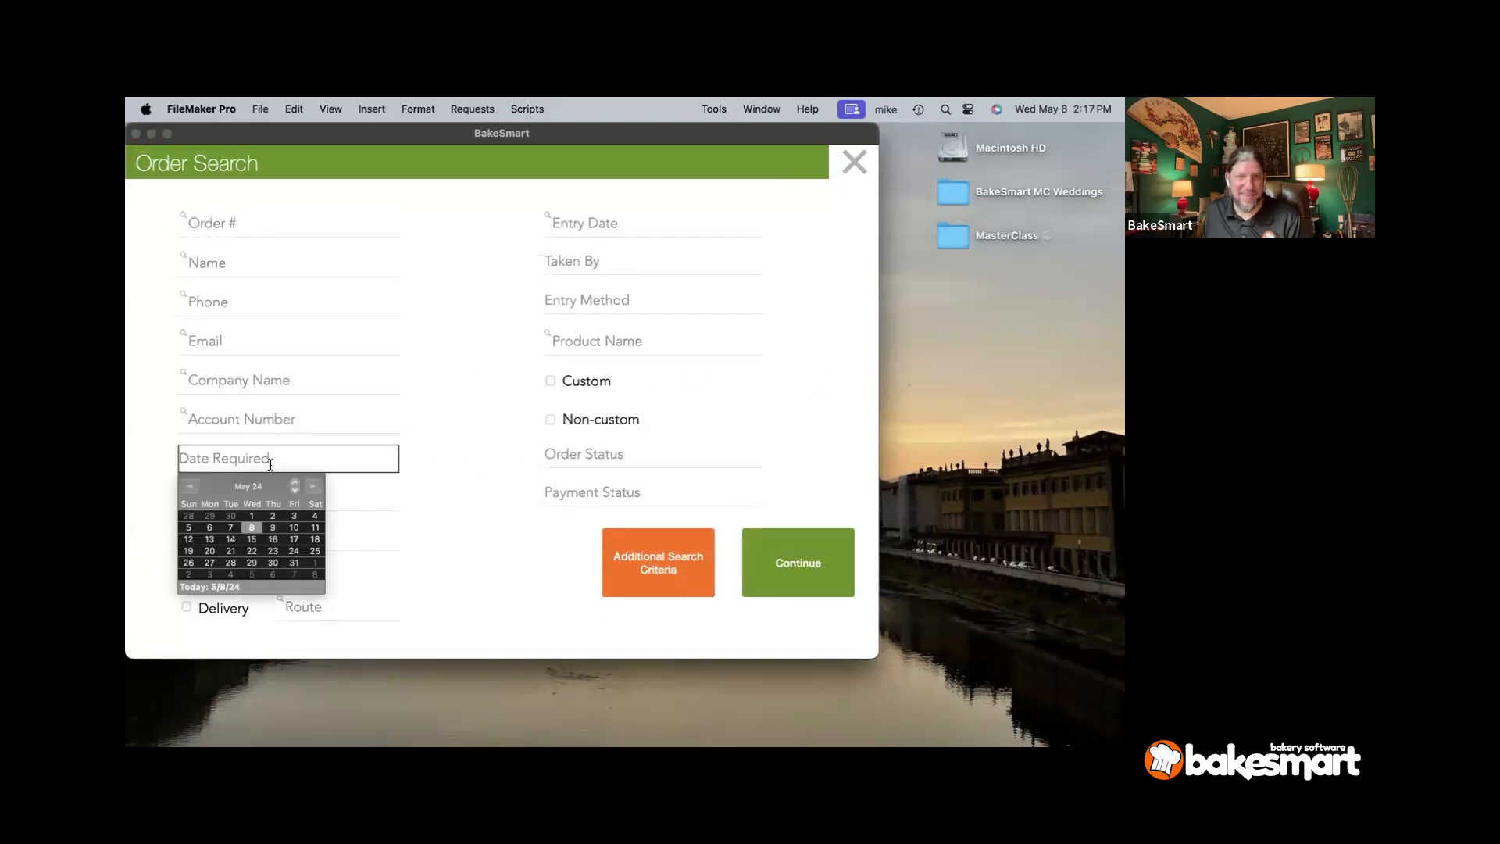
{"action": "left_click", "coordinate": [231, 550]}
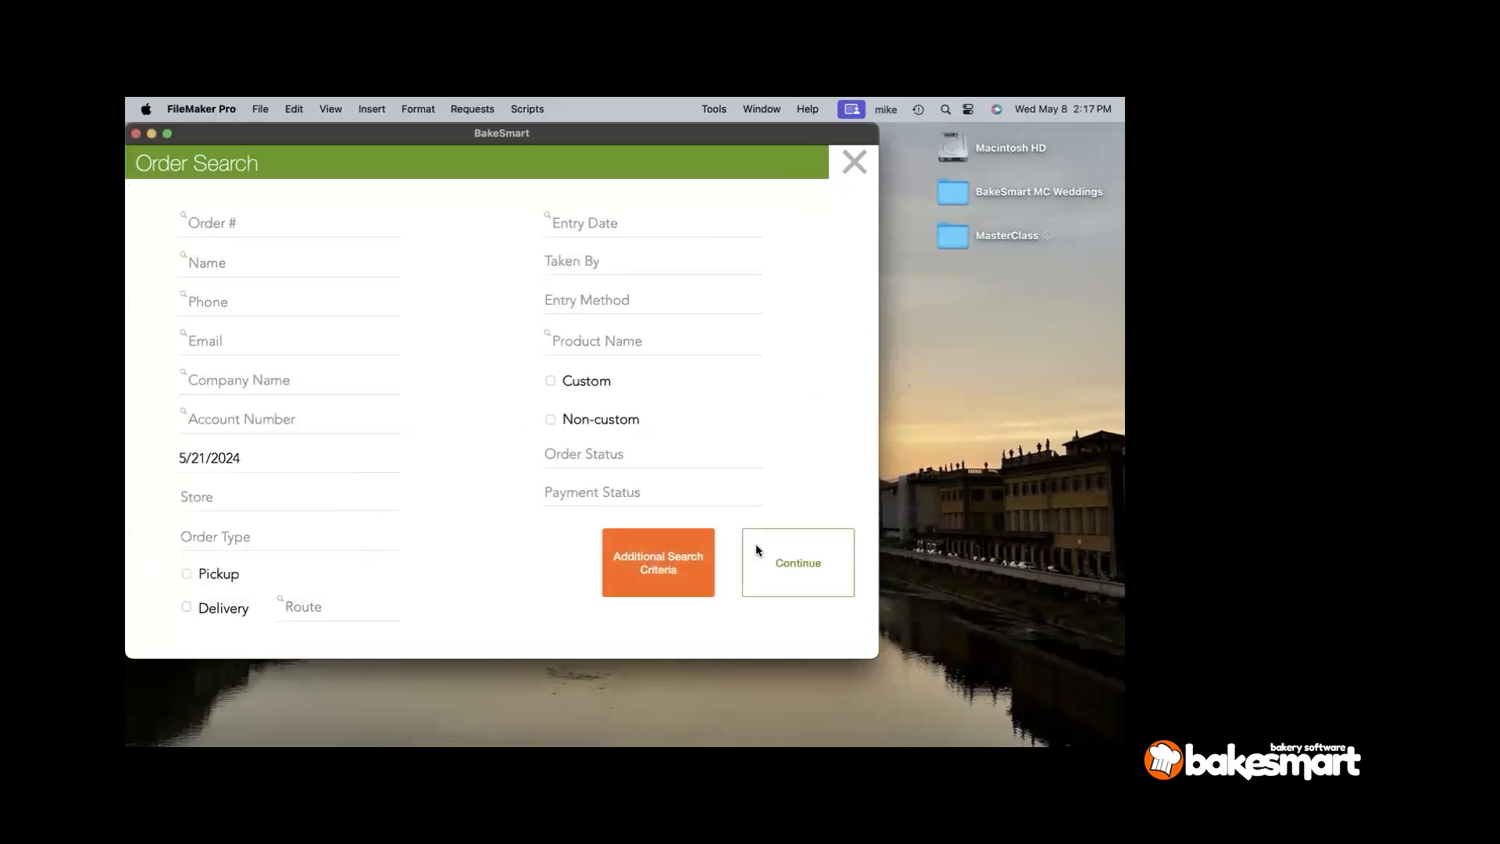
{"action": "left_click", "coordinate": [756, 549]}
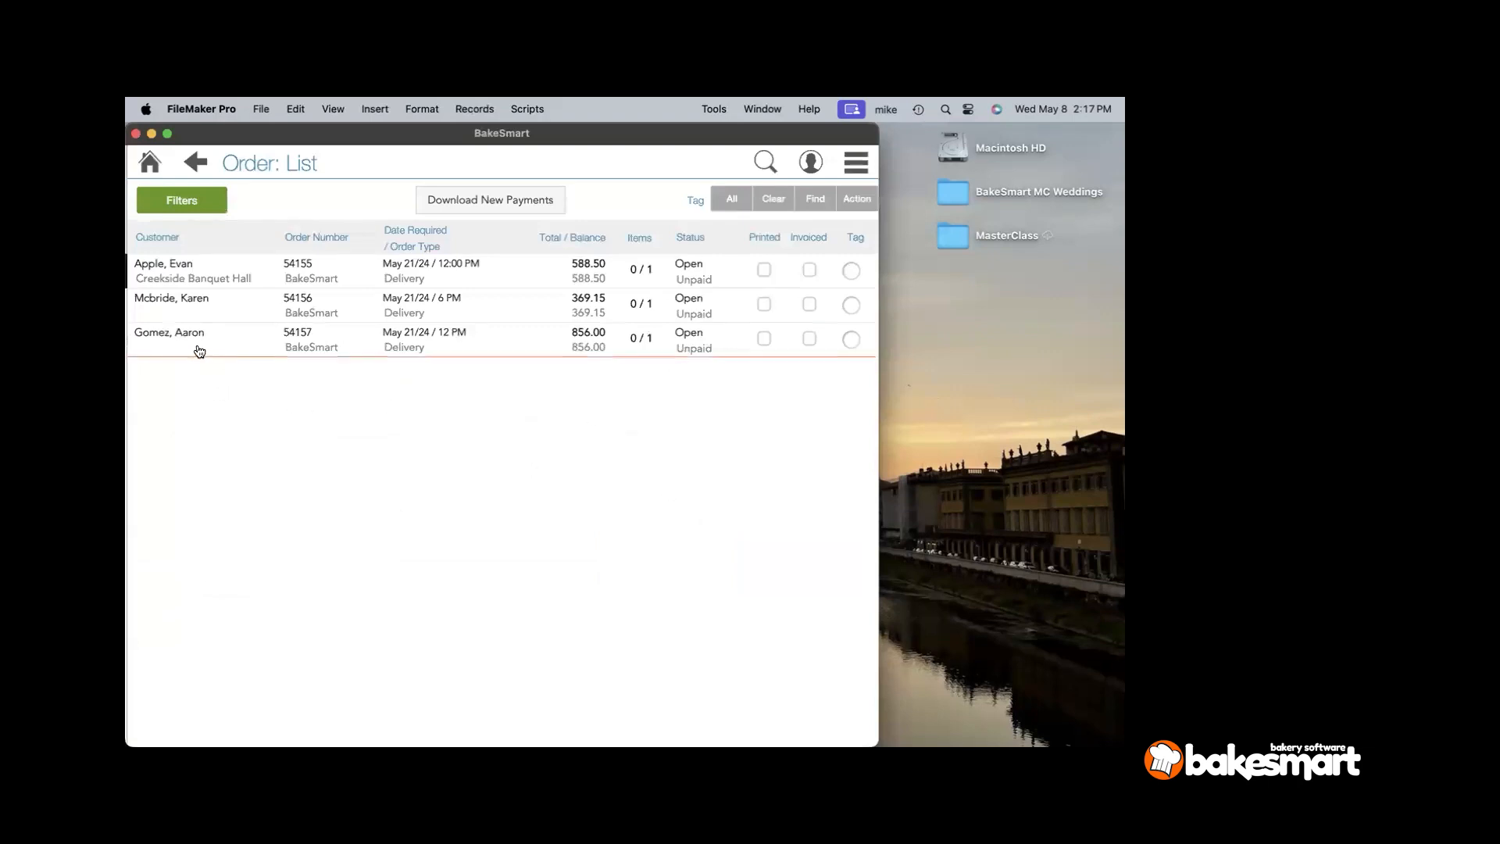
- Tick Wedding / Special Event on the Creekside Banquet Hall order's linked delivery order, then return to Order List
{"action": "left_click", "coordinate": [196, 274]}
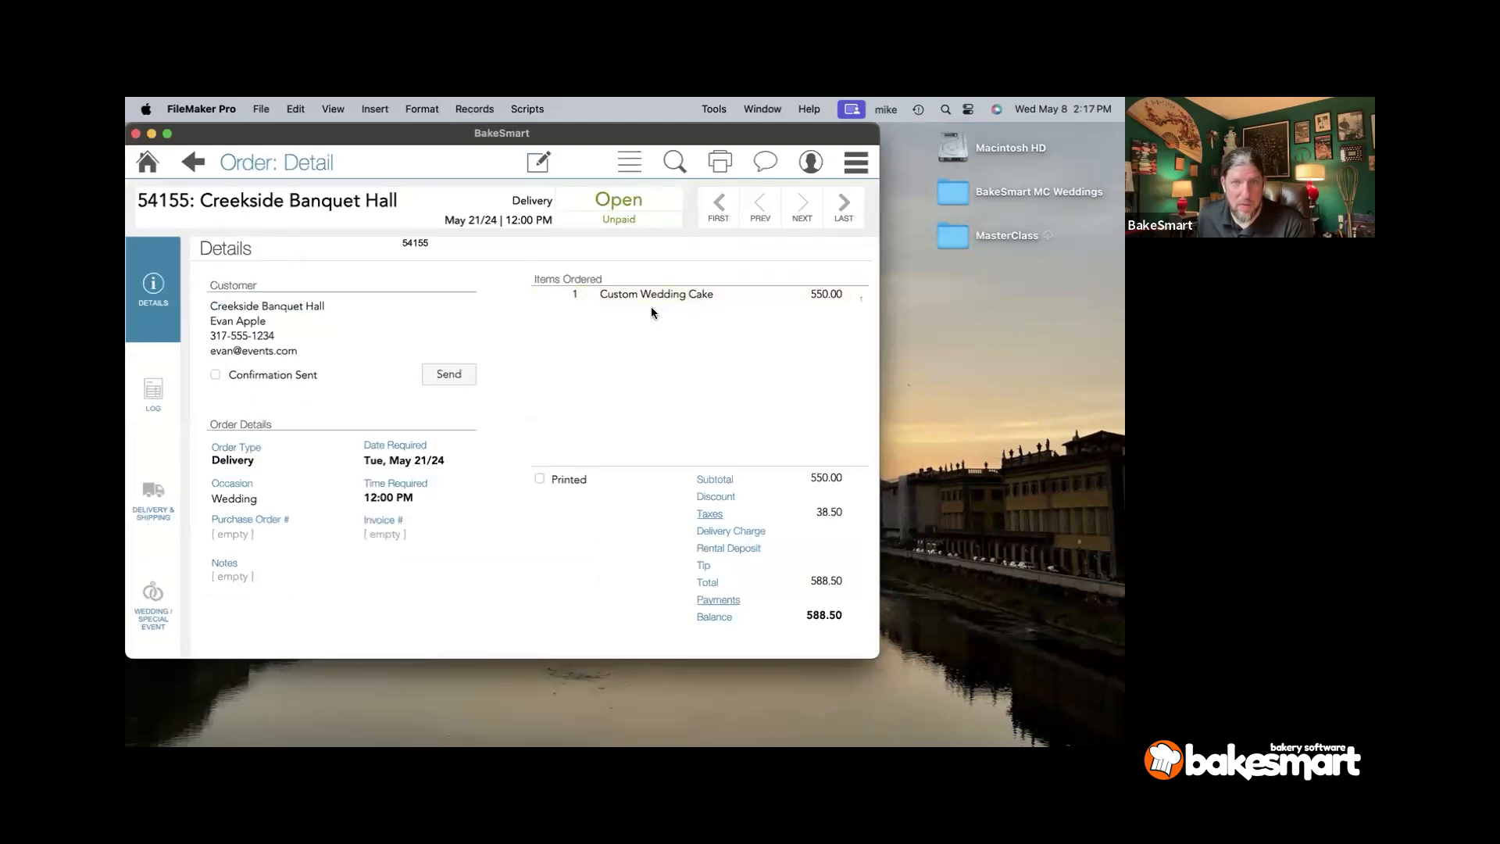
{"action": "left_click", "coordinate": [163, 630]}
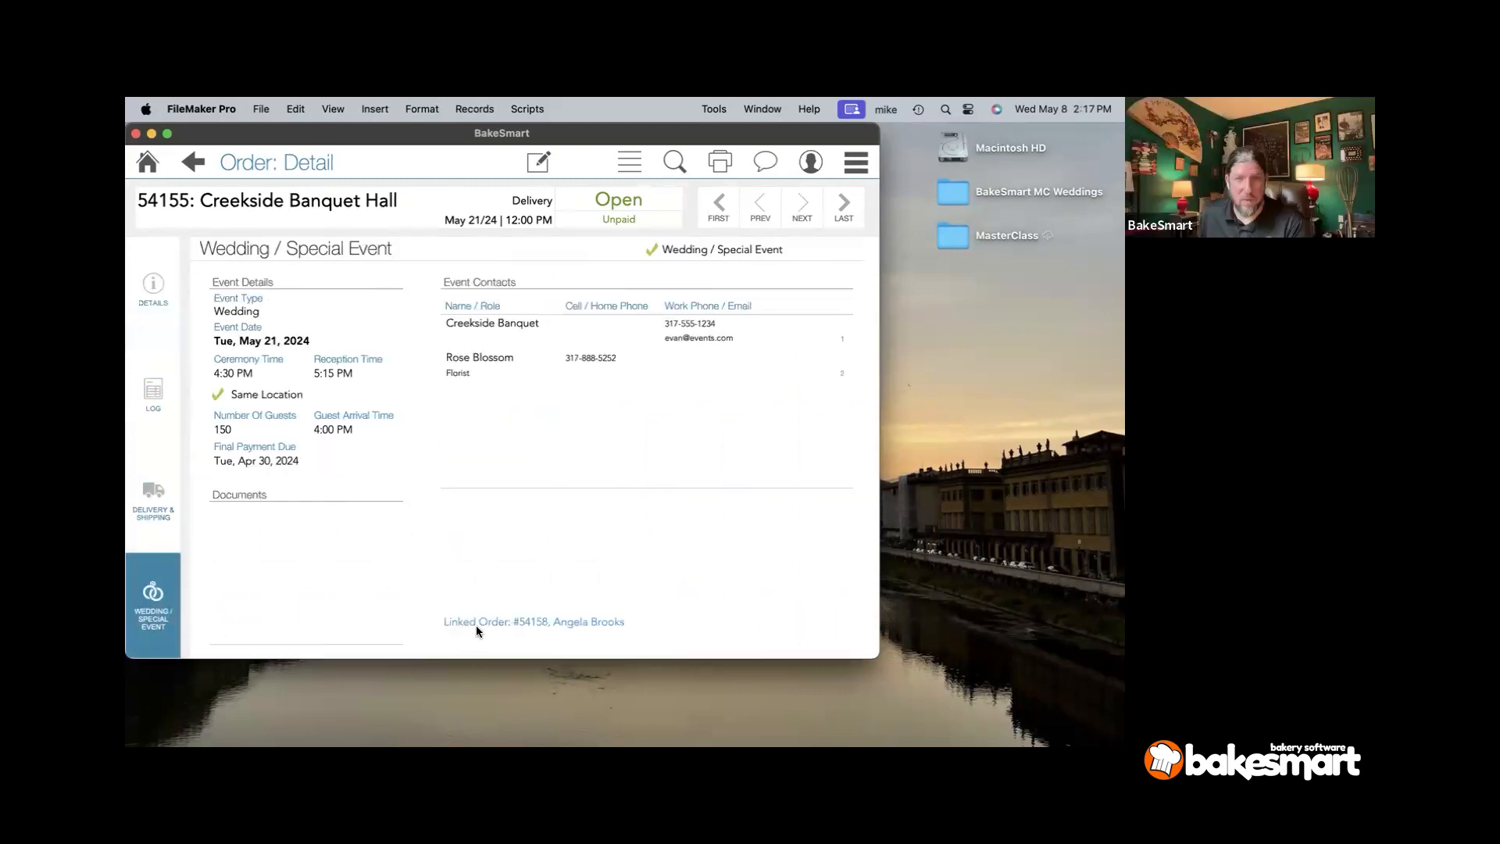
{"action": "left_click", "coordinate": [476, 625]}
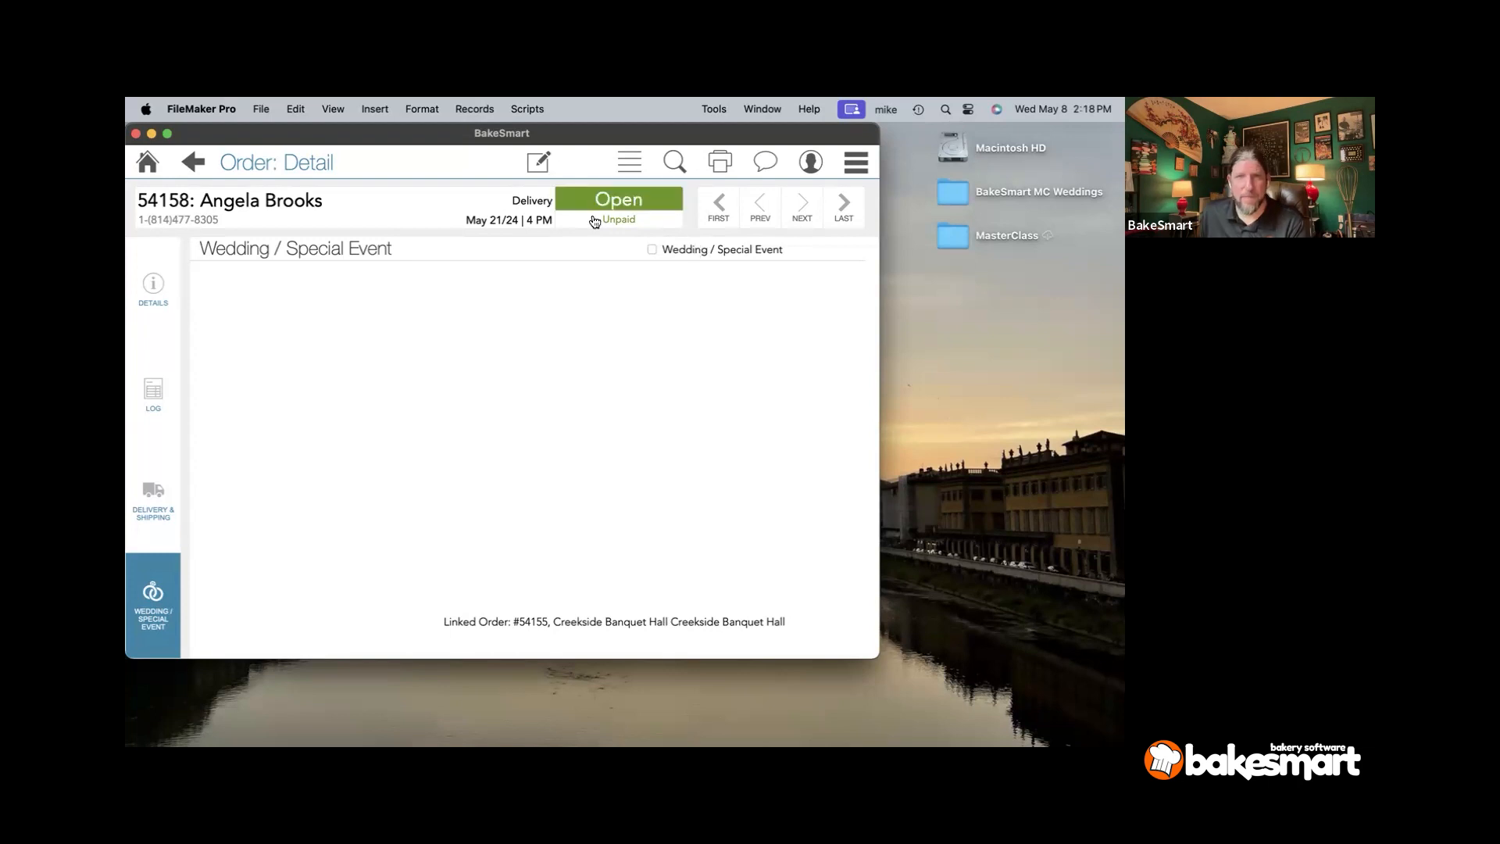
{"action": "left_click", "coordinate": [524, 170]}
{"action": "left_click", "coordinate": [705, 247]}
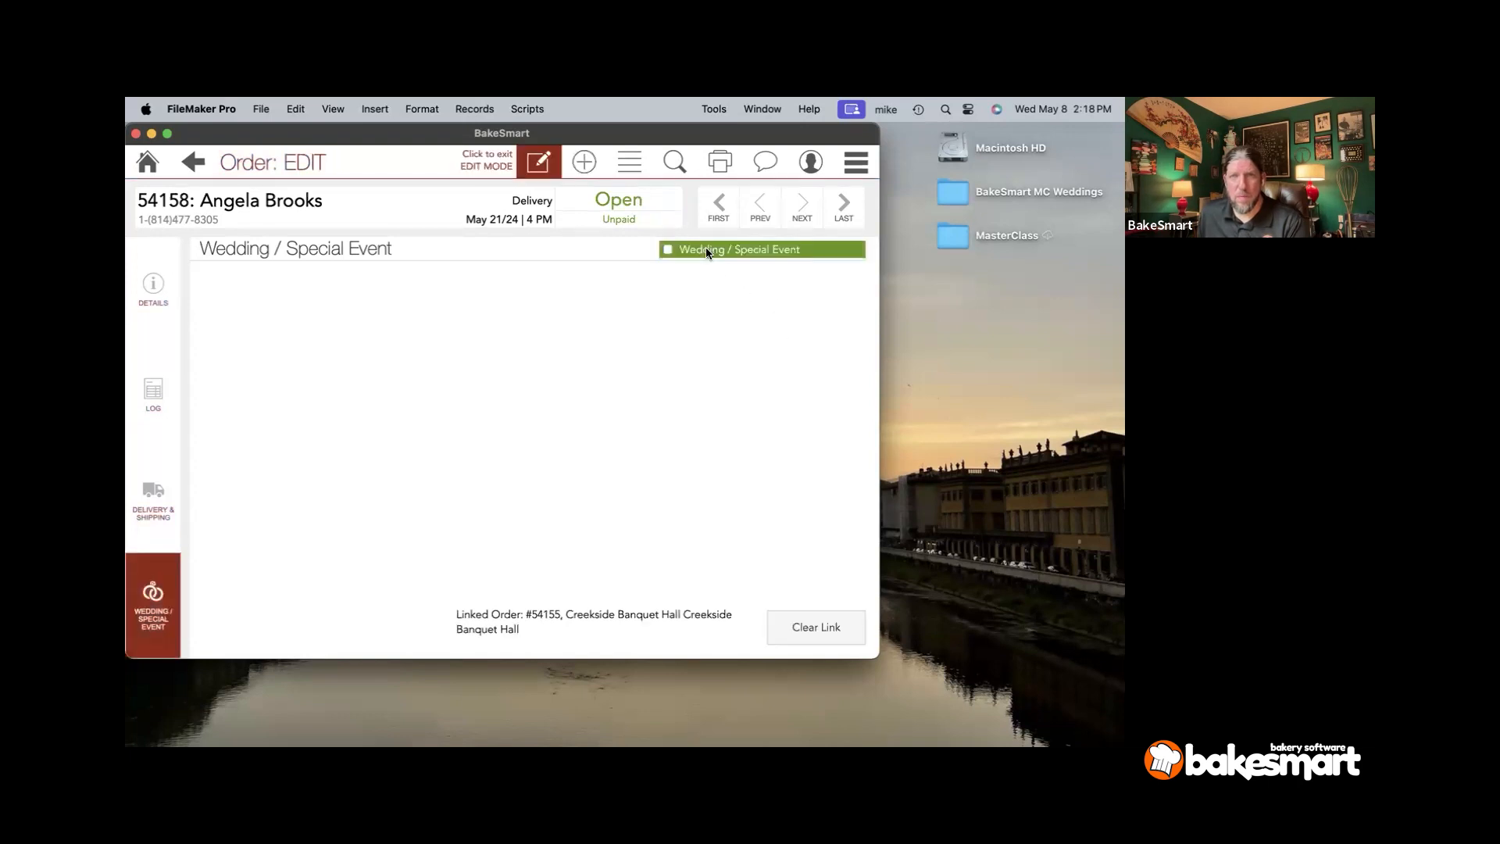
{"action": "left_click", "coordinate": [503, 619]}
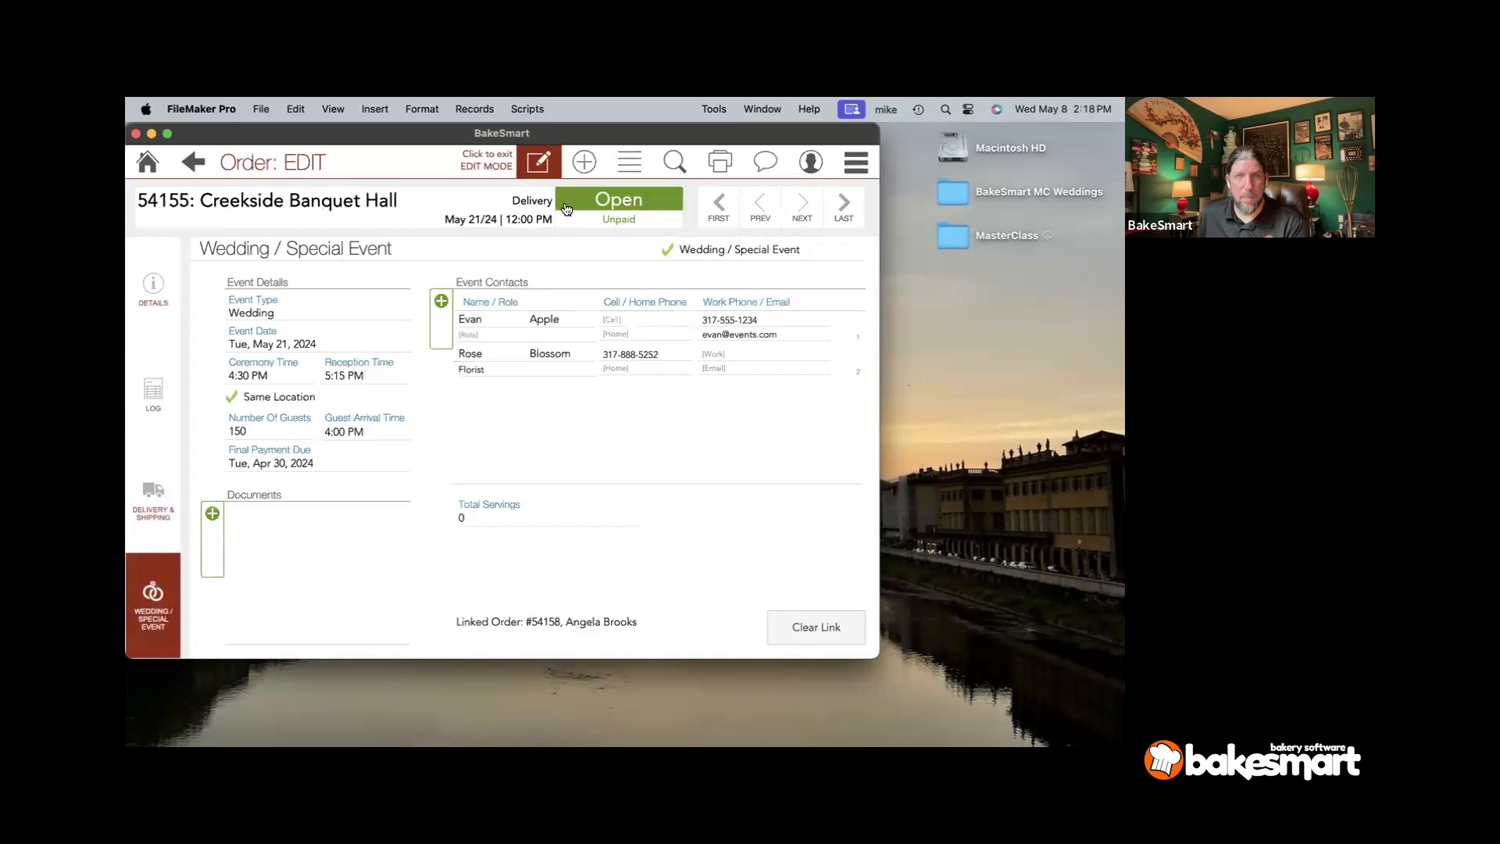
{"action": "left_click", "coordinate": [628, 160]}
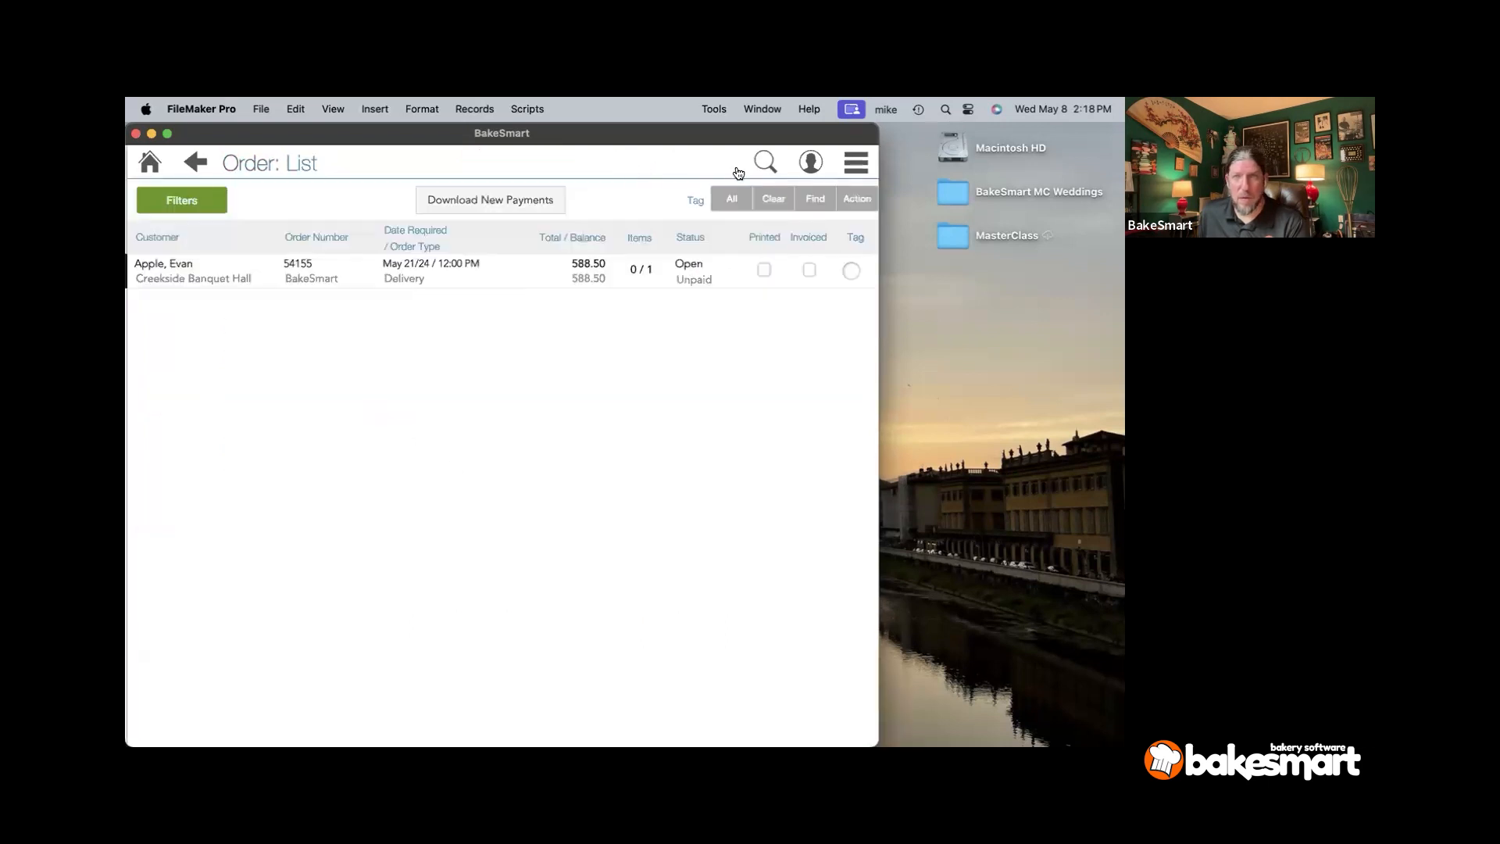
- Rerun the Order Search with Wedding and Date Required 5/21/2024, finding four orders
{"action": "left_click", "coordinate": [763, 162]}
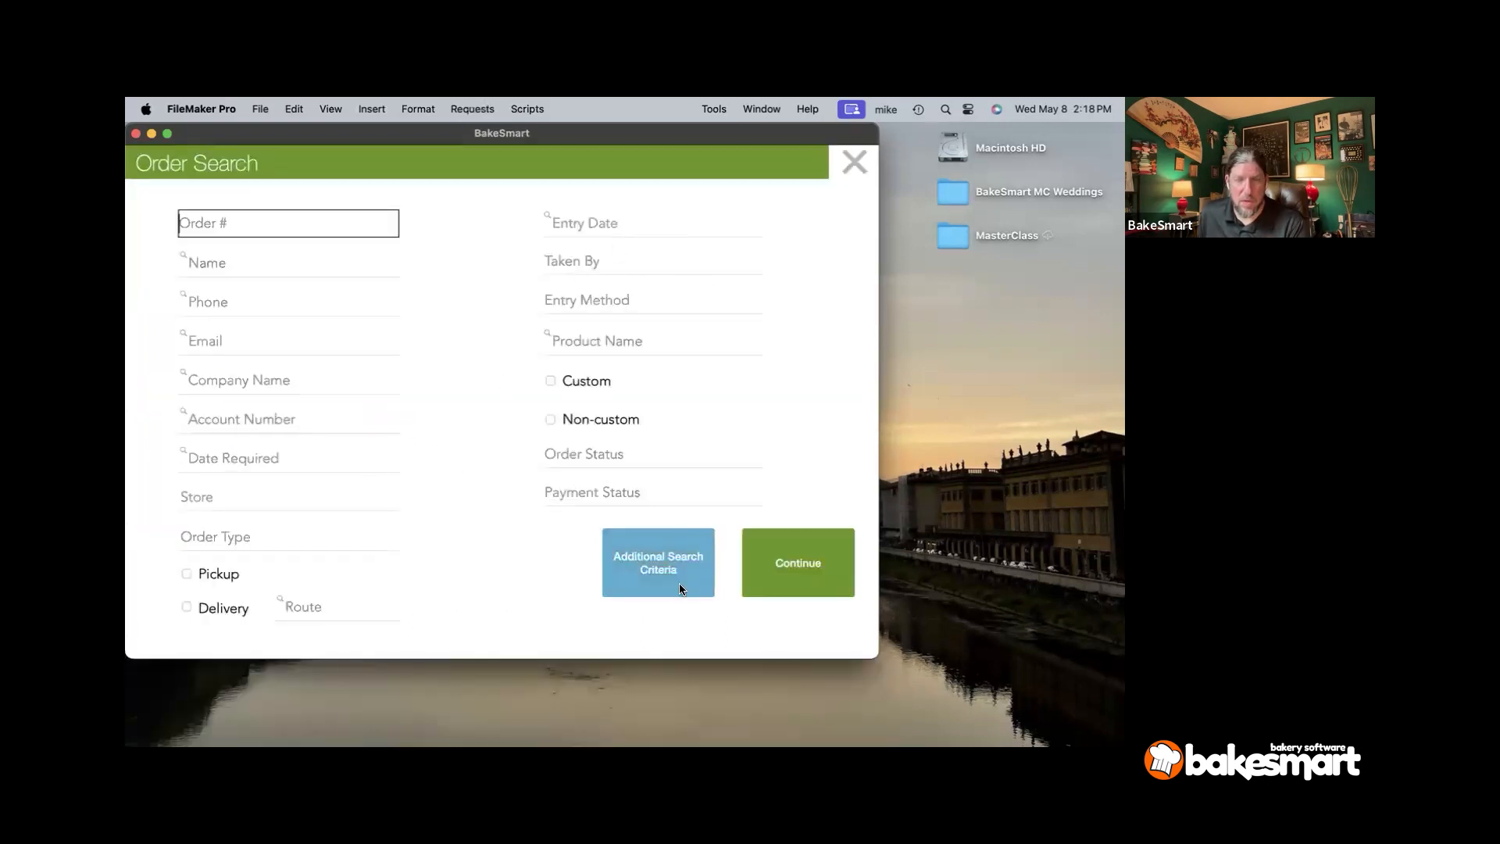
{"action": "left_click", "coordinate": [658, 564]}
{"action": "left_click", "coordinate": [449, 379]}
{"action": "left_click", "coordinate": [593, 578]}
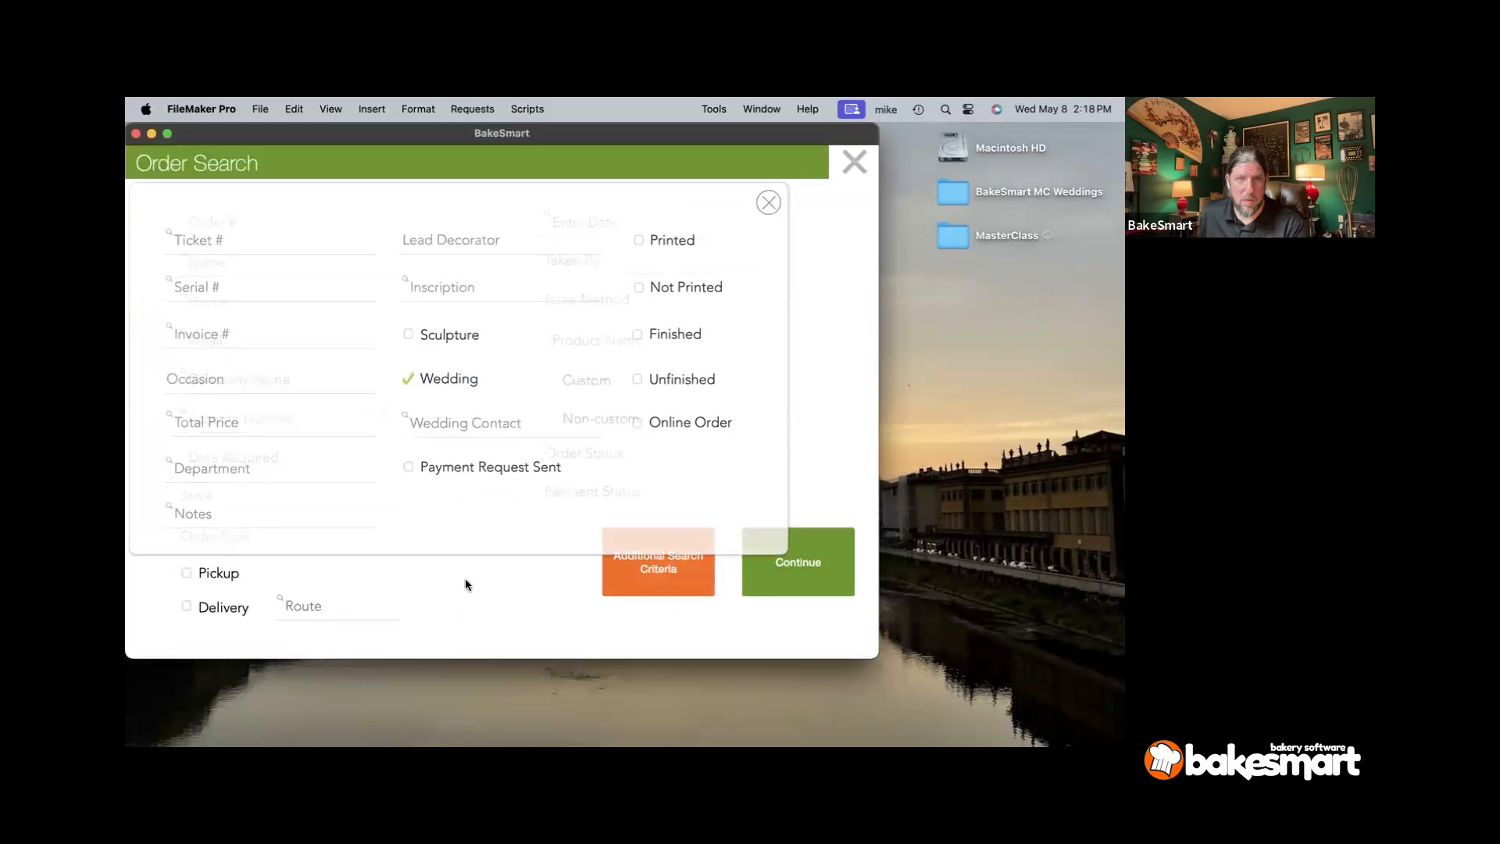
{"action": "left_click", "coordinate": [315, 467]}
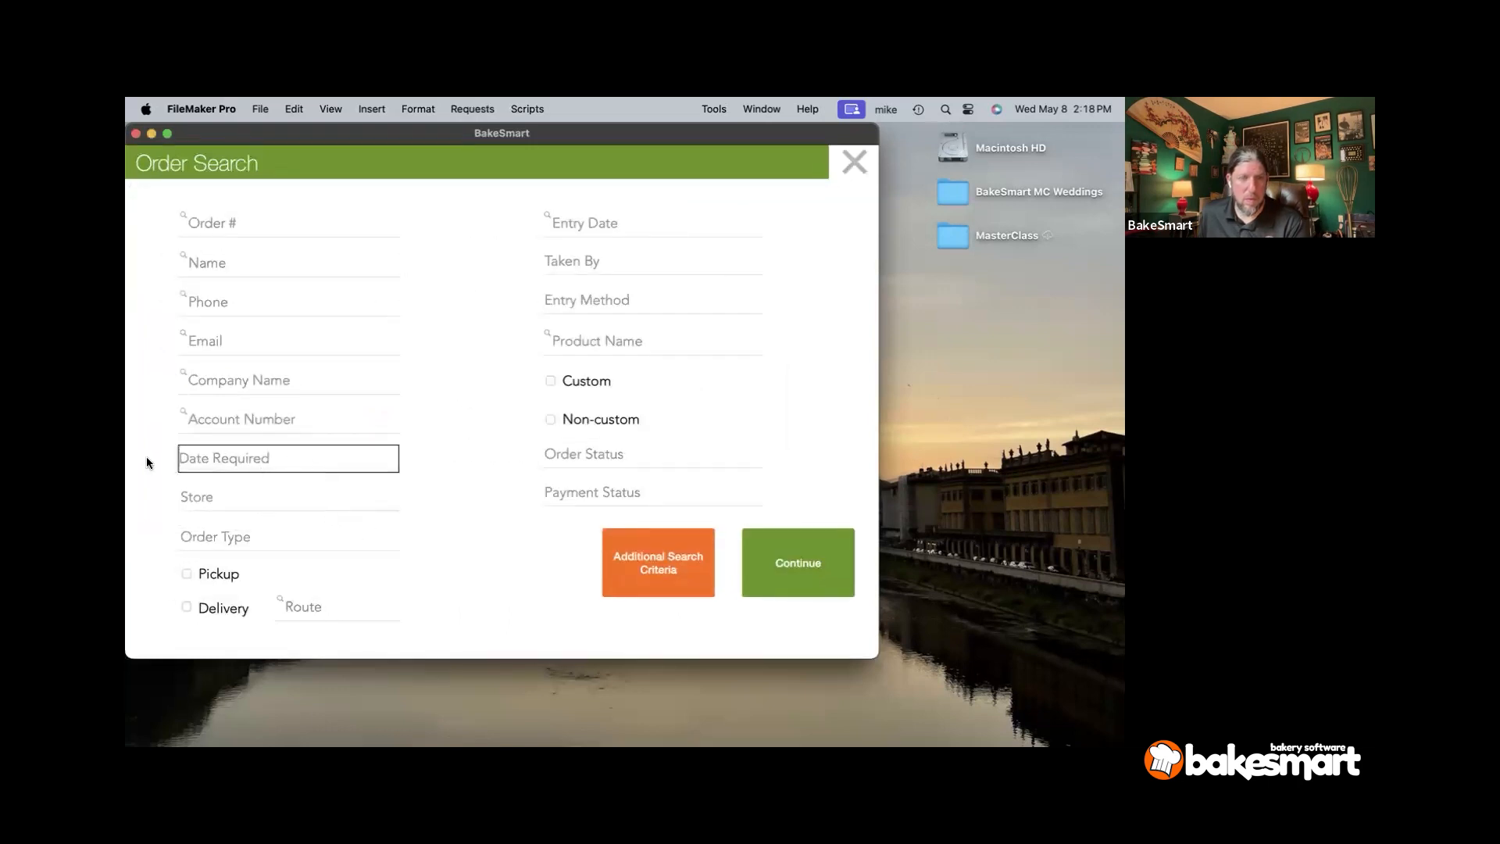
{"action": "left_click", "coordinate": [281, 459]}
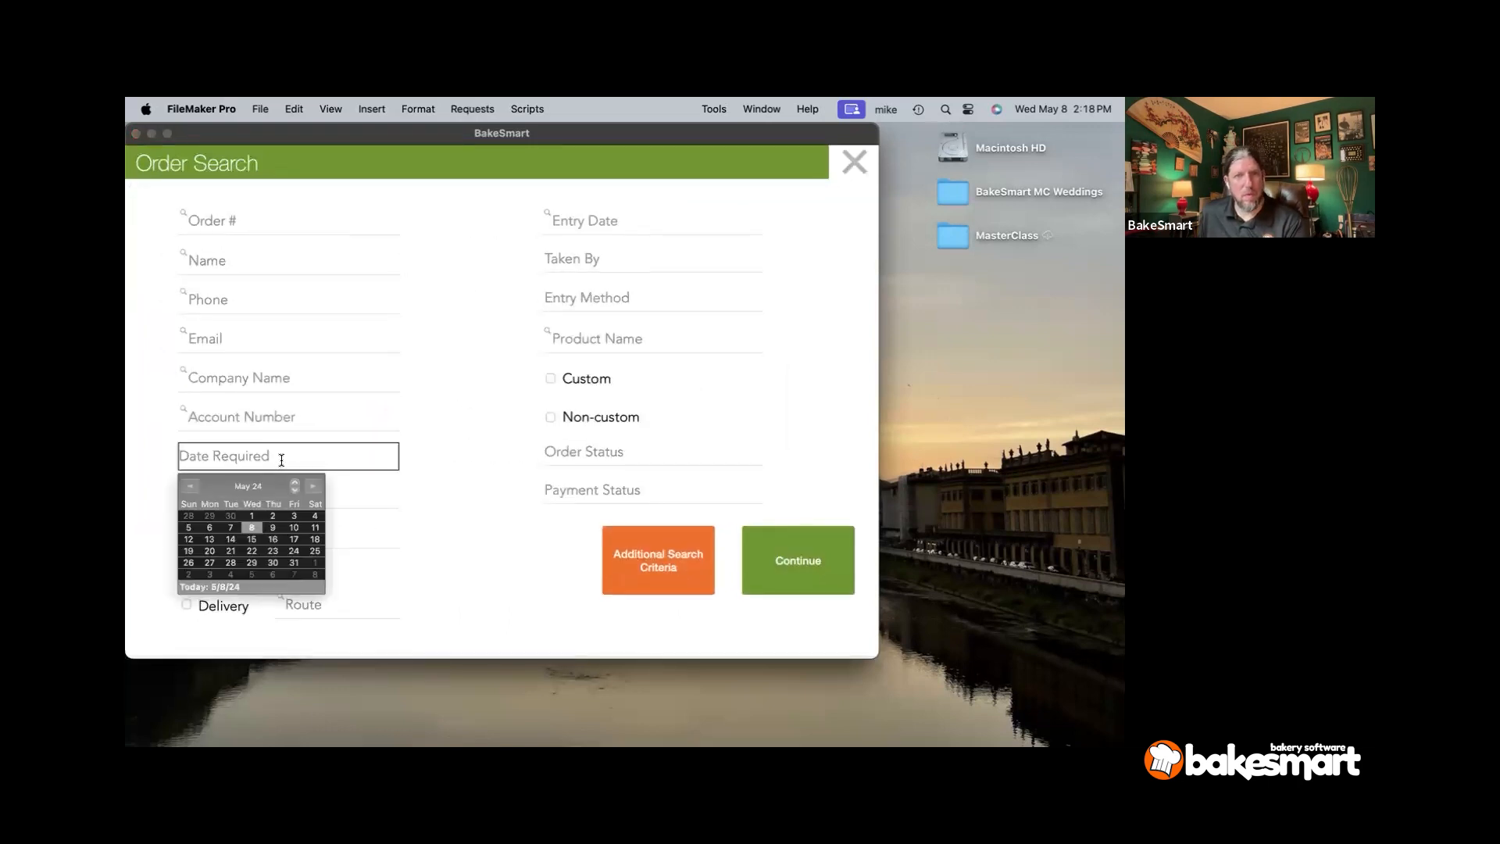
{"action": "left_click", "coordinate": [231, 550]}
{"action": "left_click", "coordinate": [812, 566]}
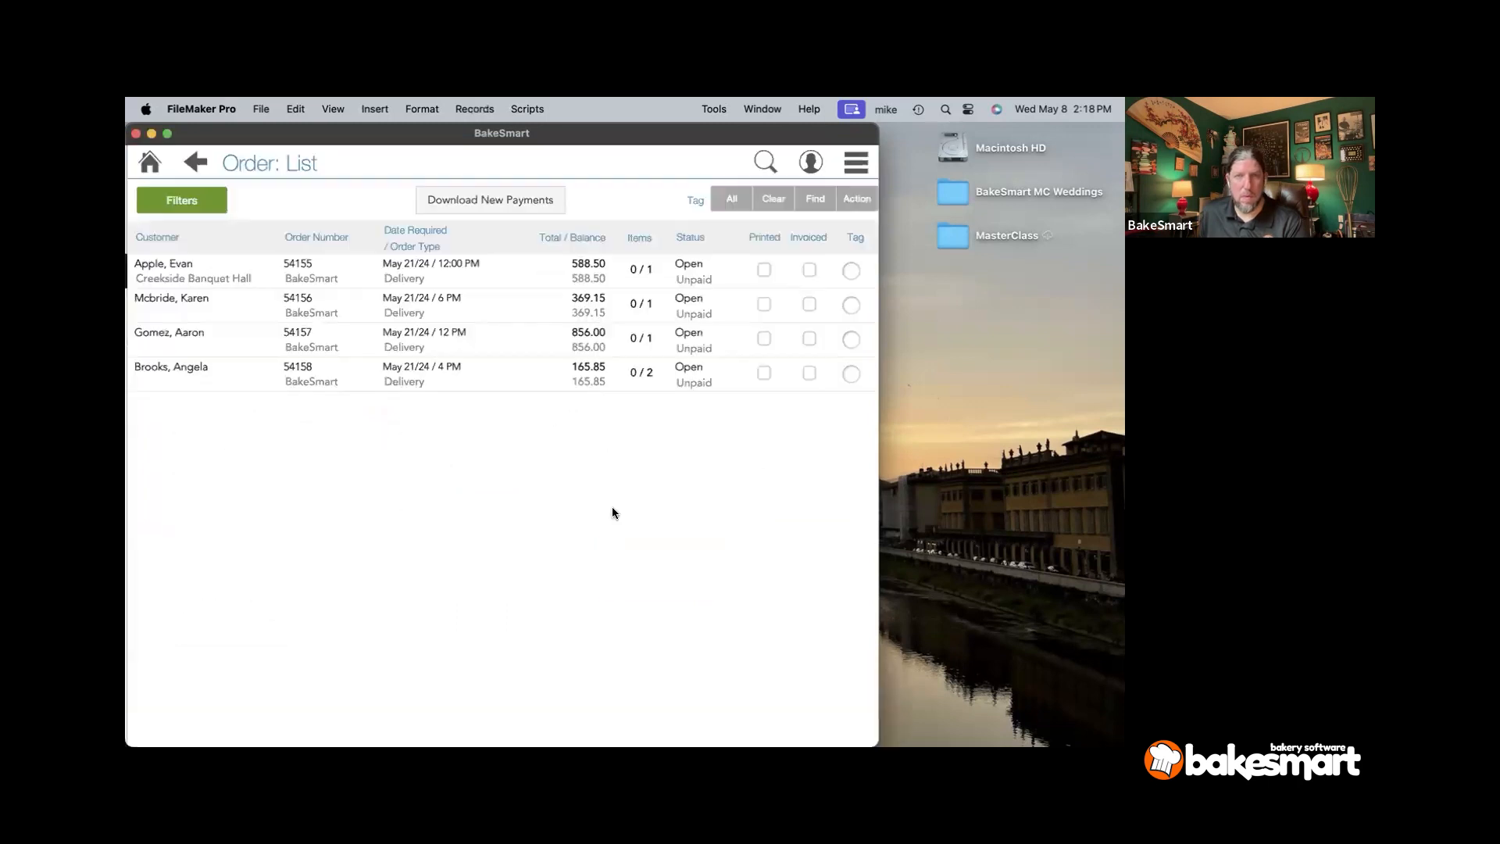
- Review the wedding cake items on the 6 PM delivery order and the next wedding order
{"action": "left_click", "coordinate": [245, 303]}
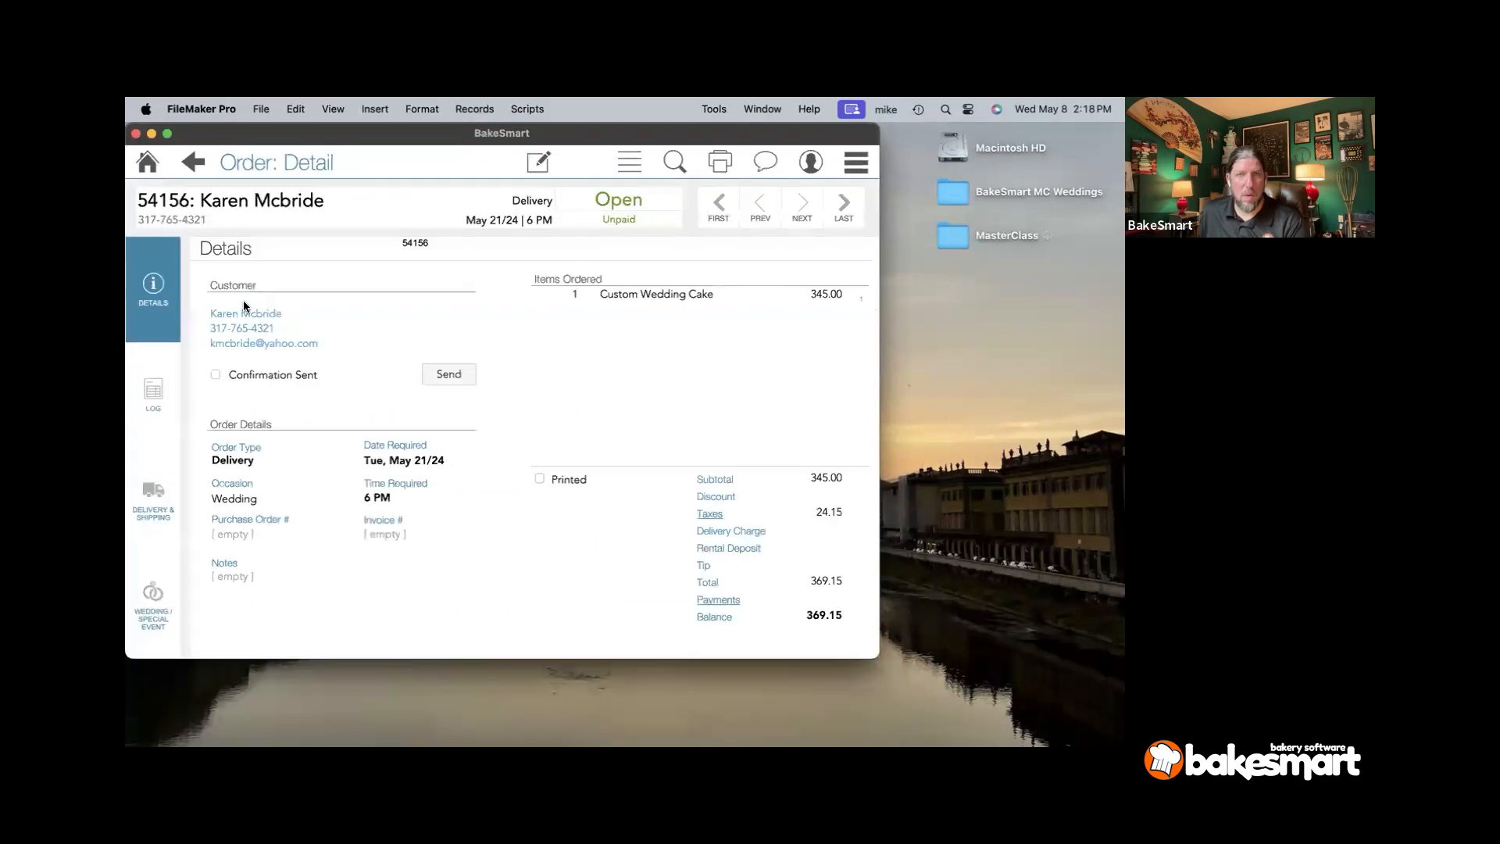
{"action": "left_click", "coordinate": [618, 302]}
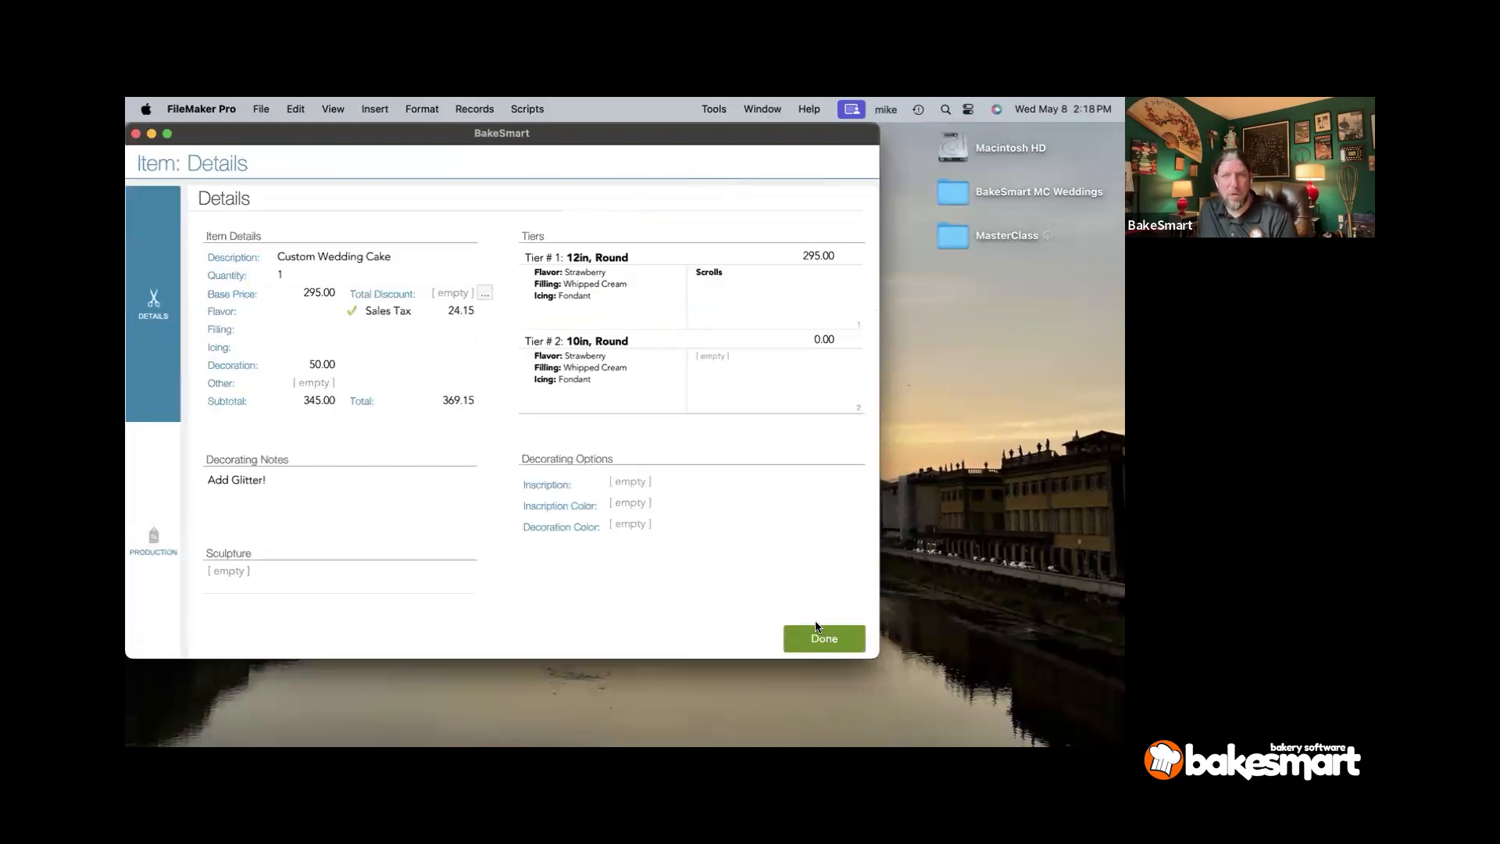
{"action": "left_click", "coordinate": [816, 628]}
{"action": "left_click", "coordinate": [795, 215]}
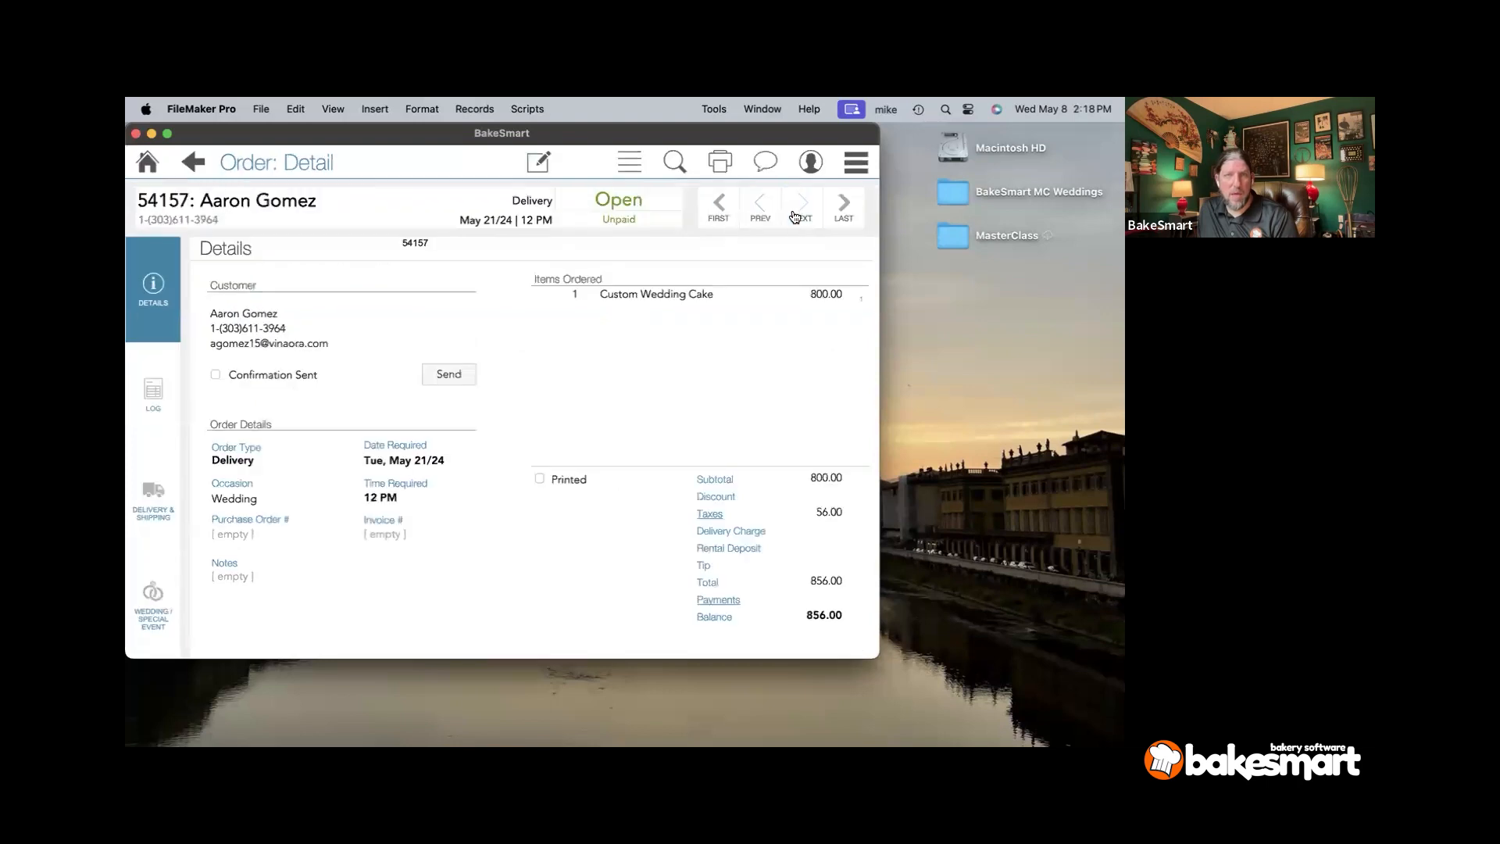
{"action": "left_click", "coordinate": [699, 296]}
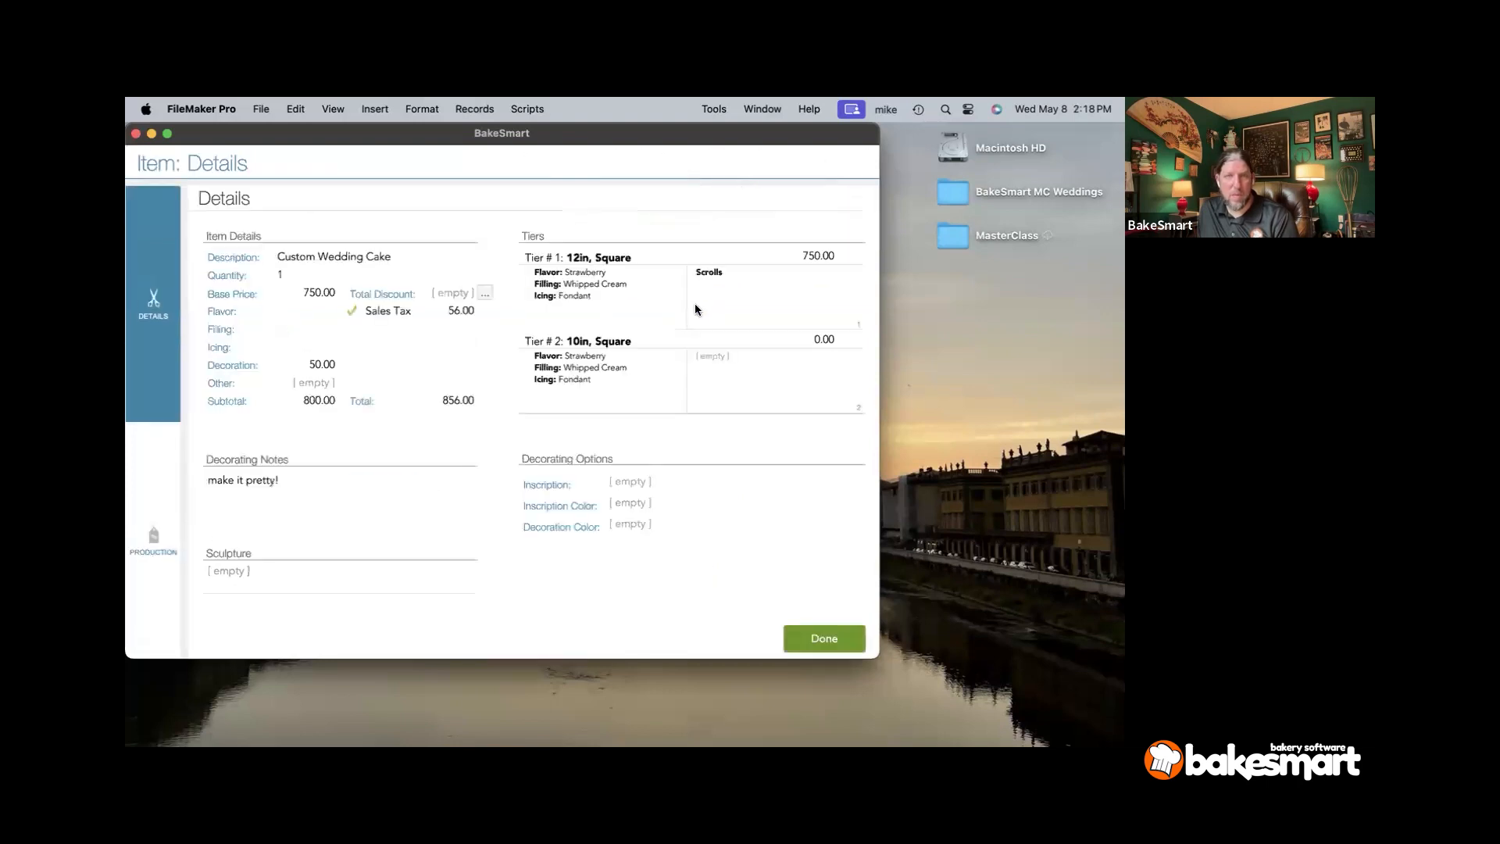
{"action": "scroll", "coordinate": [689, 319], "scroll_direction": "down", "scroll_amount": 3}
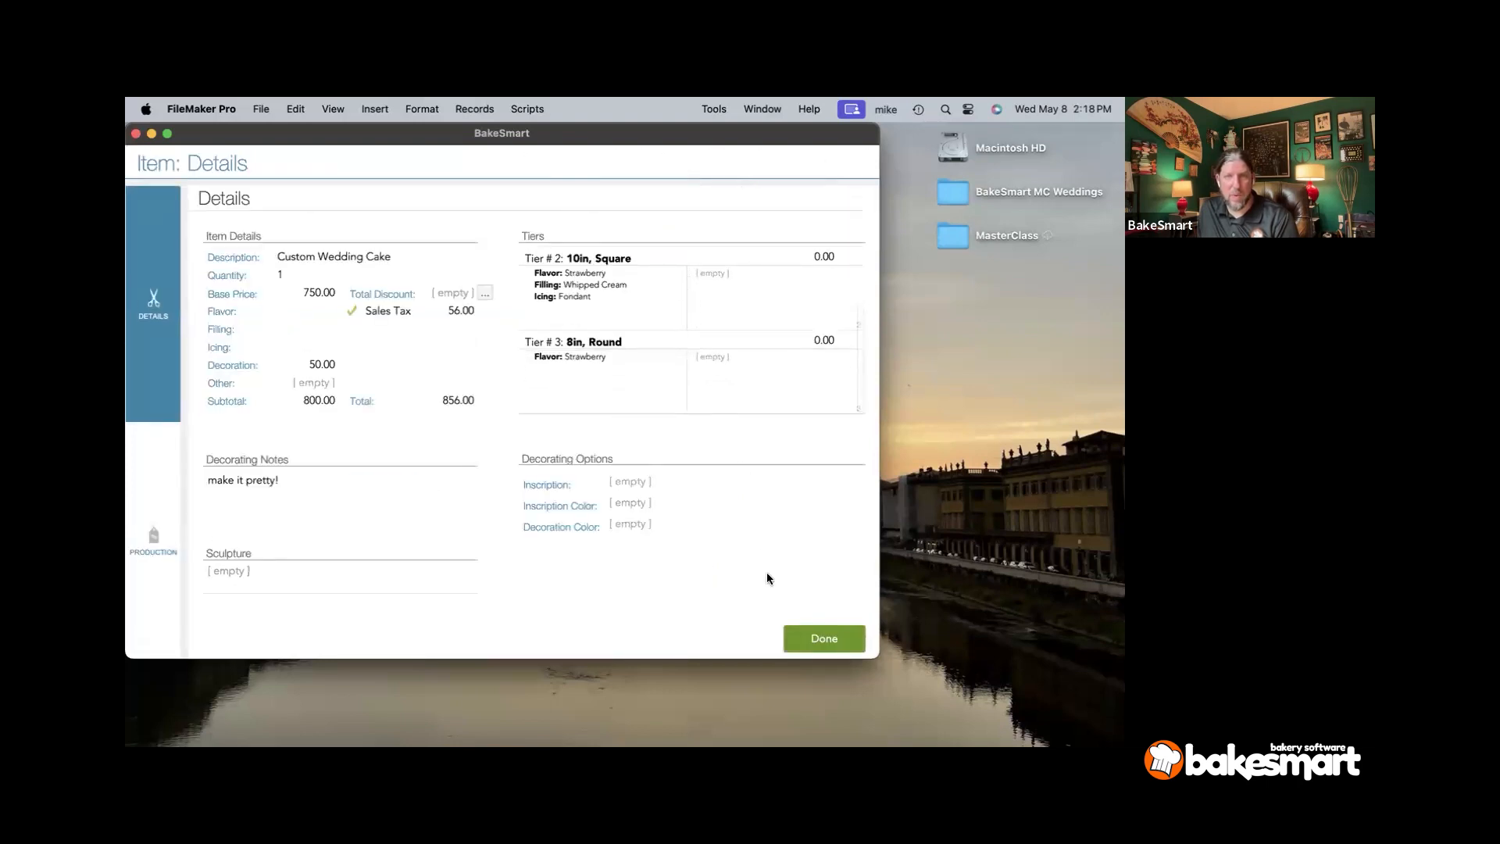
{"action": "left_click", "coordinate": [806, 640]}
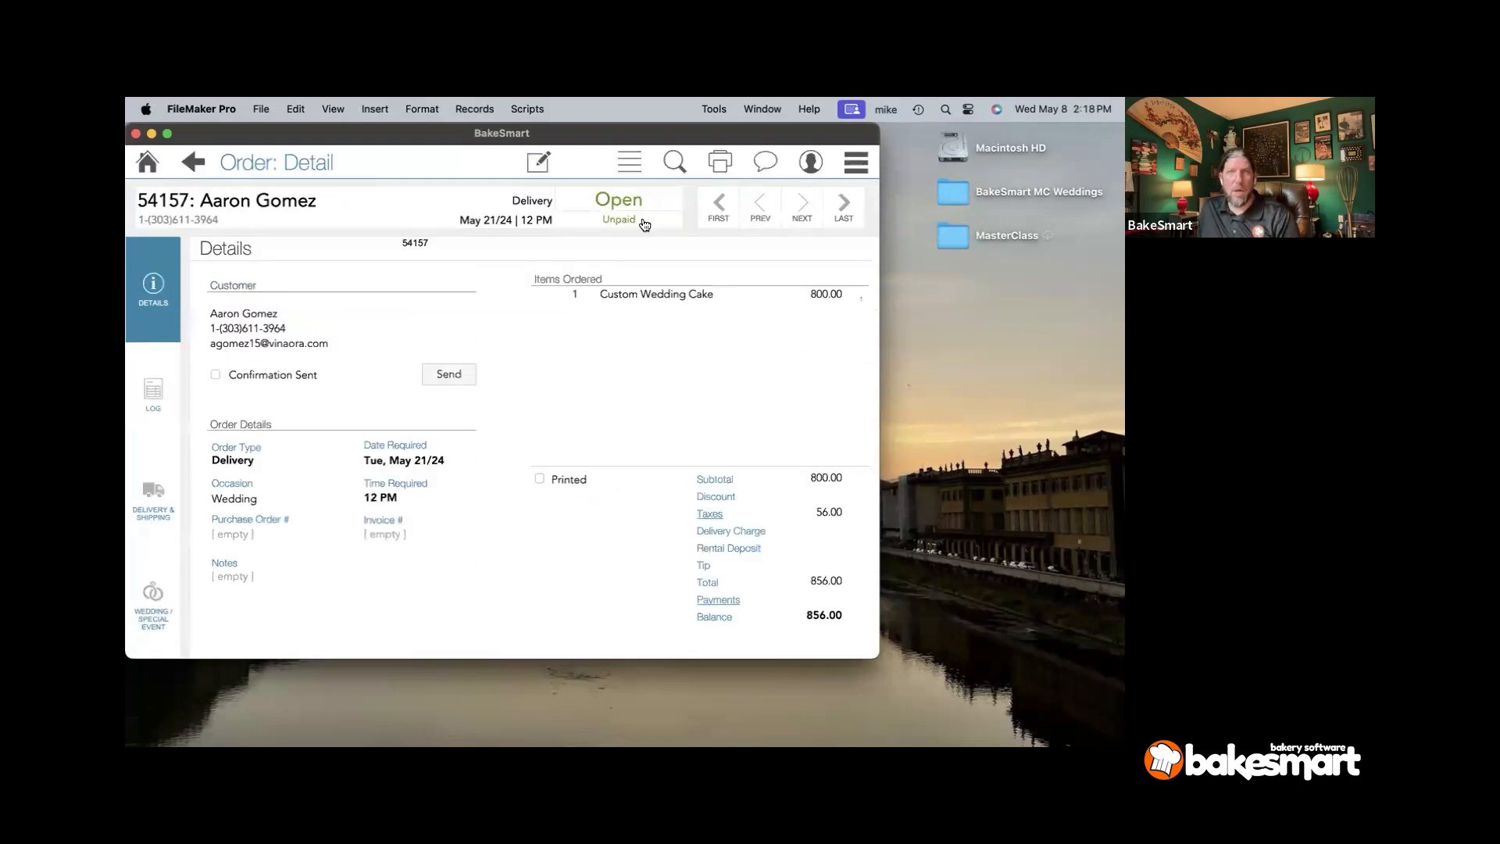
- Preview the Wedding Confirmation for this order and close it
{"action": "left_click", "coordinate": [721, 160]}
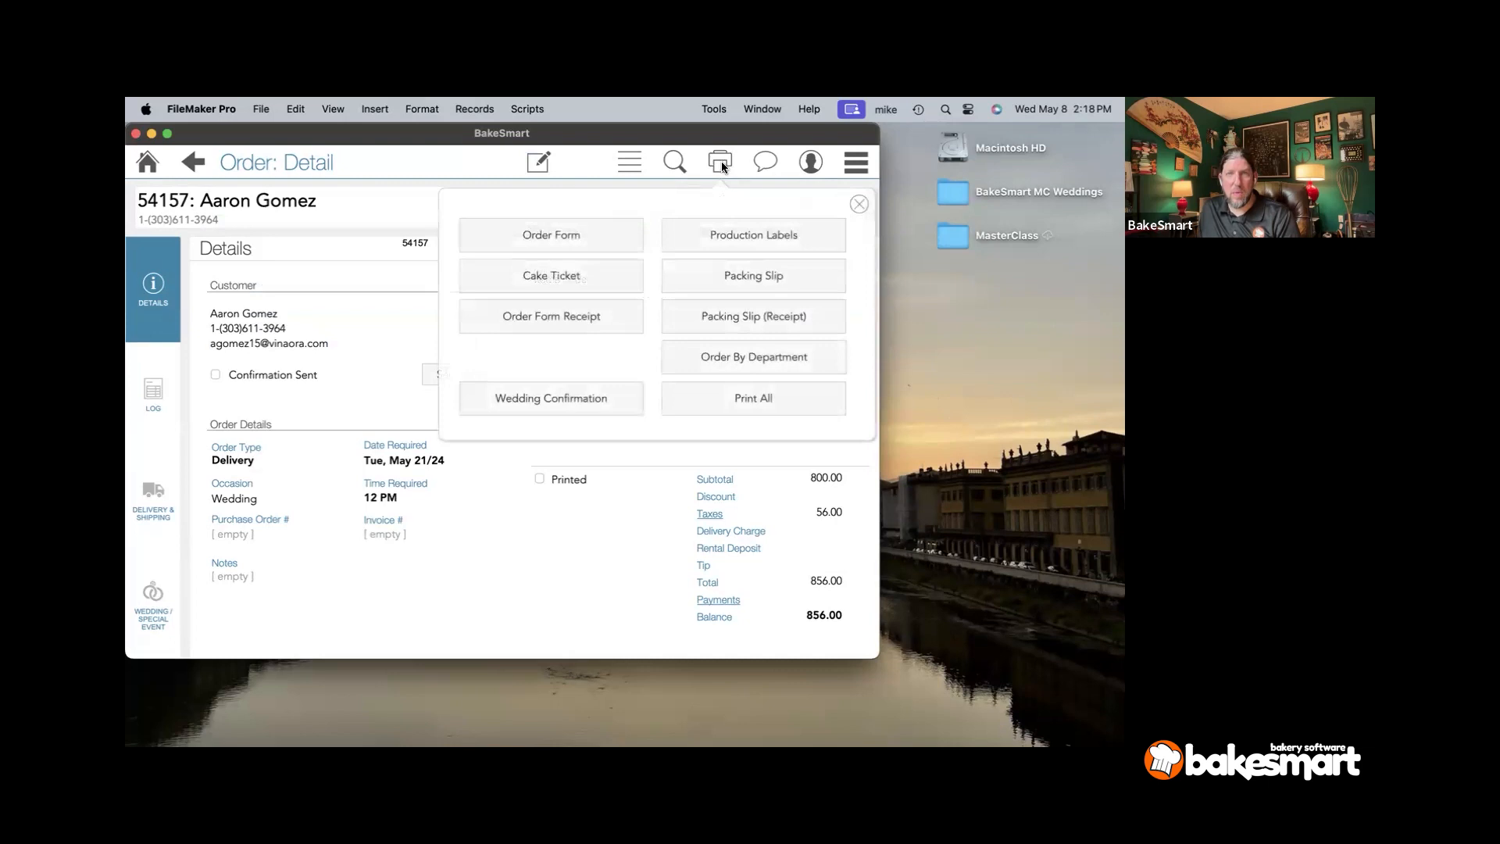
{"action": "left_click", "coordinate": [561, 393]}
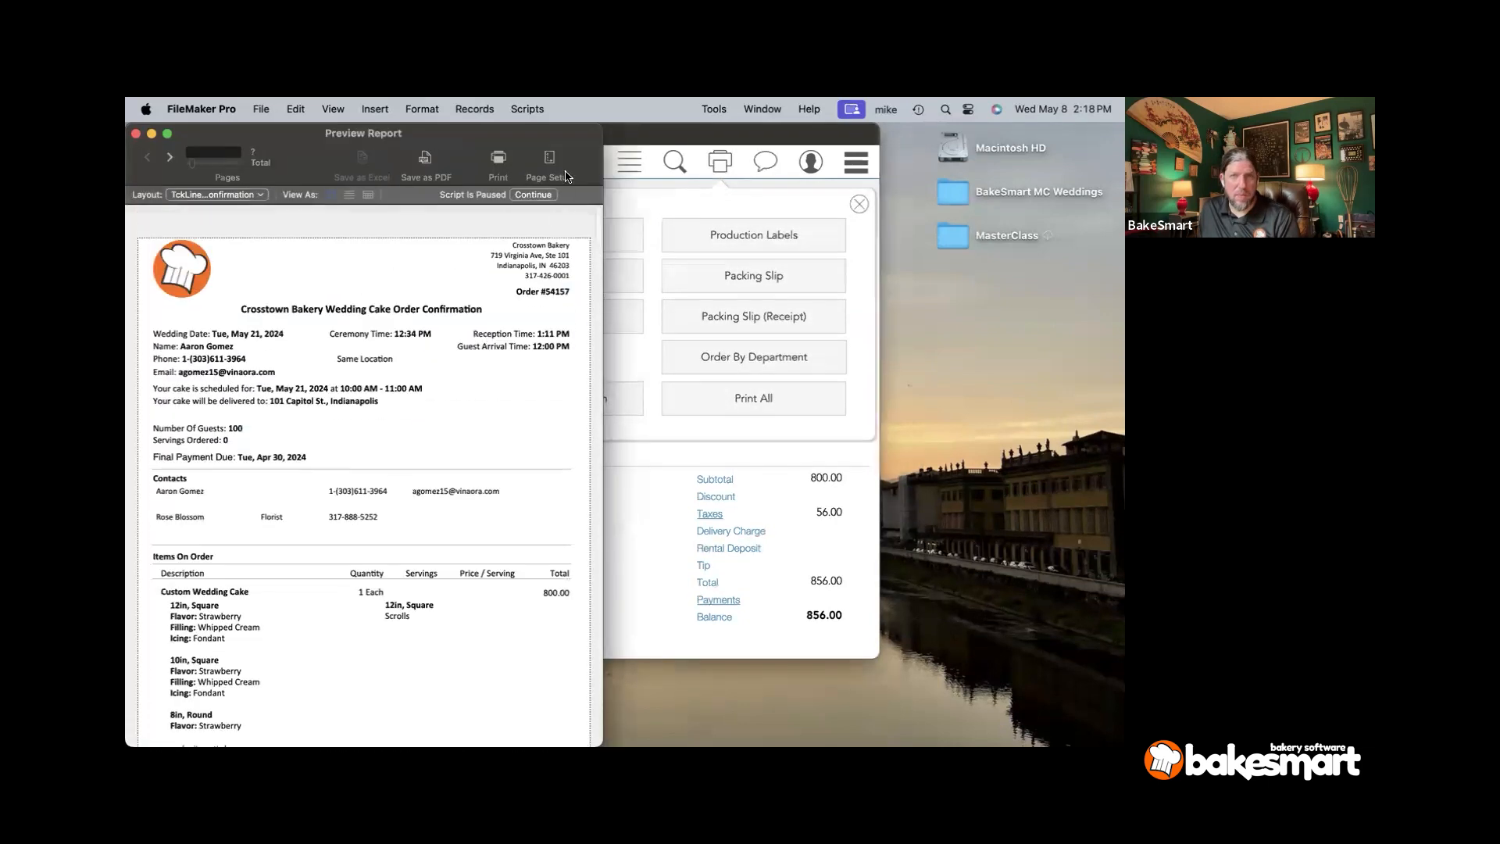
{"action": "left_click", "coordinate": [533, 195]}
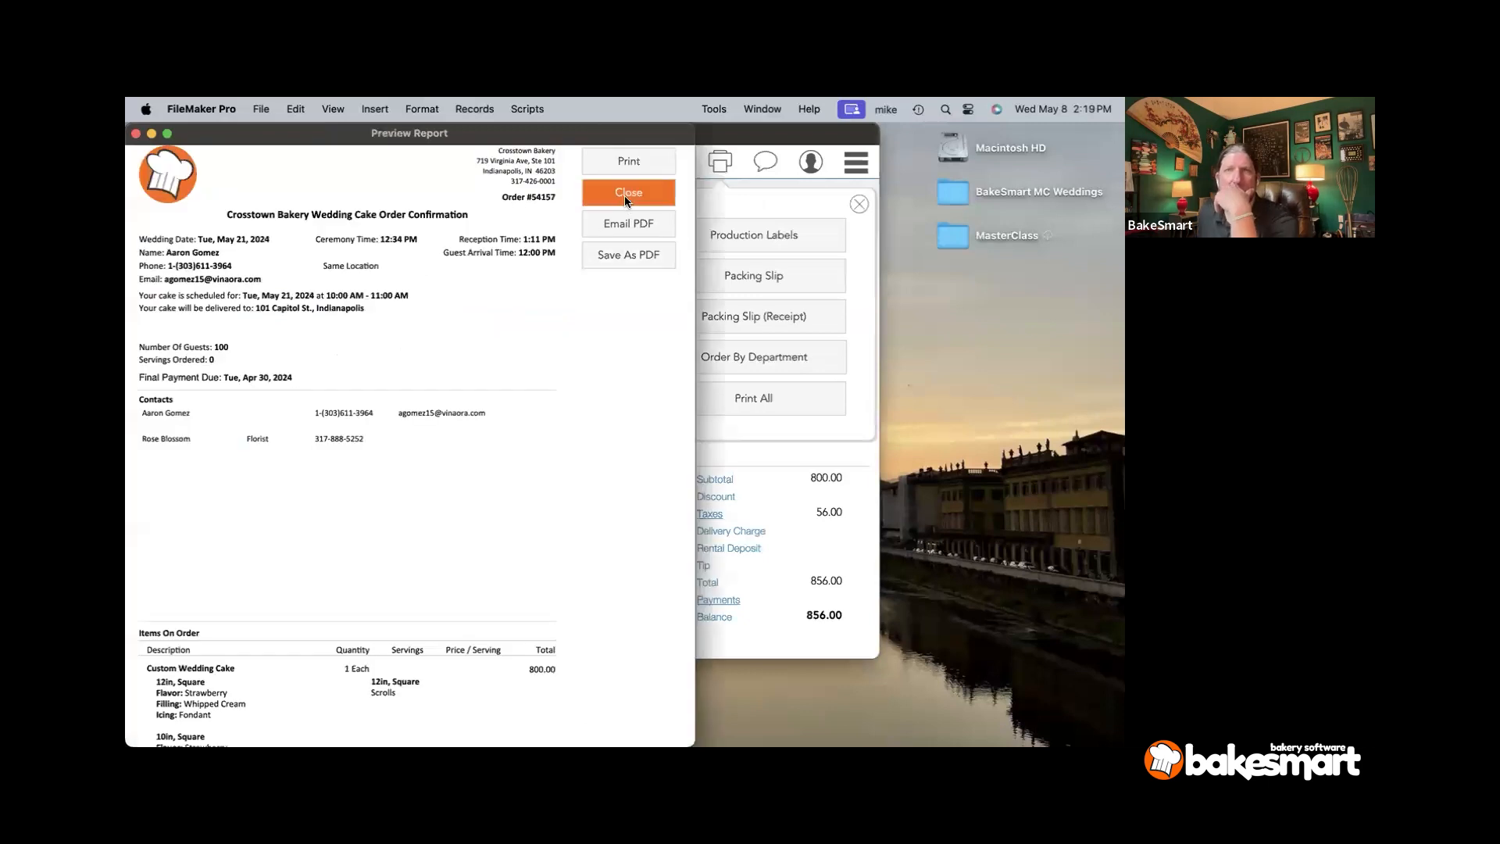
{"action": "left_click", "coordinate": [626, 201]}
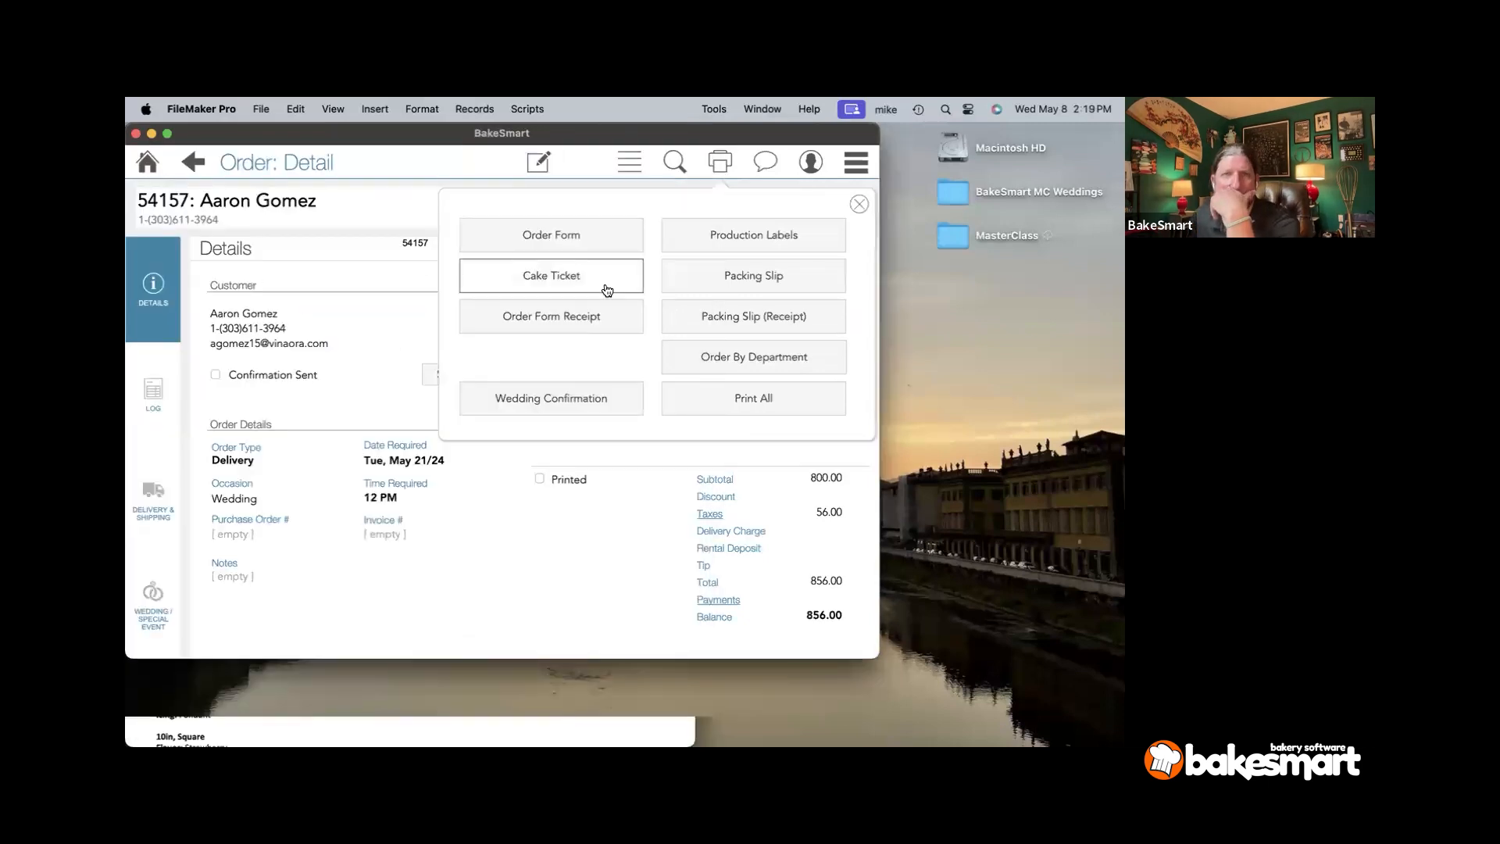
{"action": "left_click", "coordinate": [859, 203]}
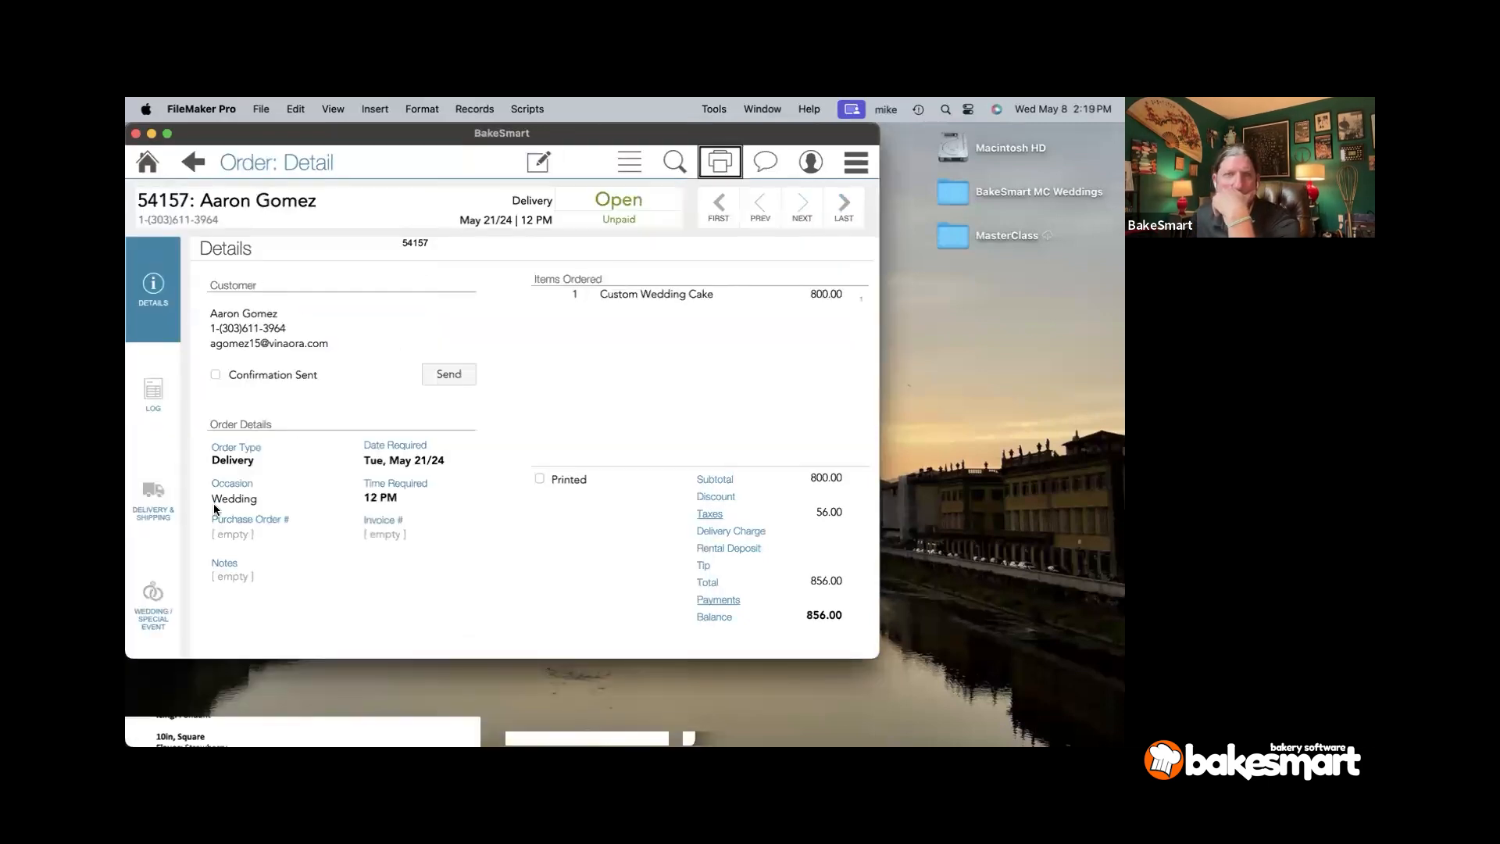
- From the wedding event details, preview the Wedding Confirmation again through to its Terms and Conditions page
{"action": "left_click", "coordinate": [153, 592]}
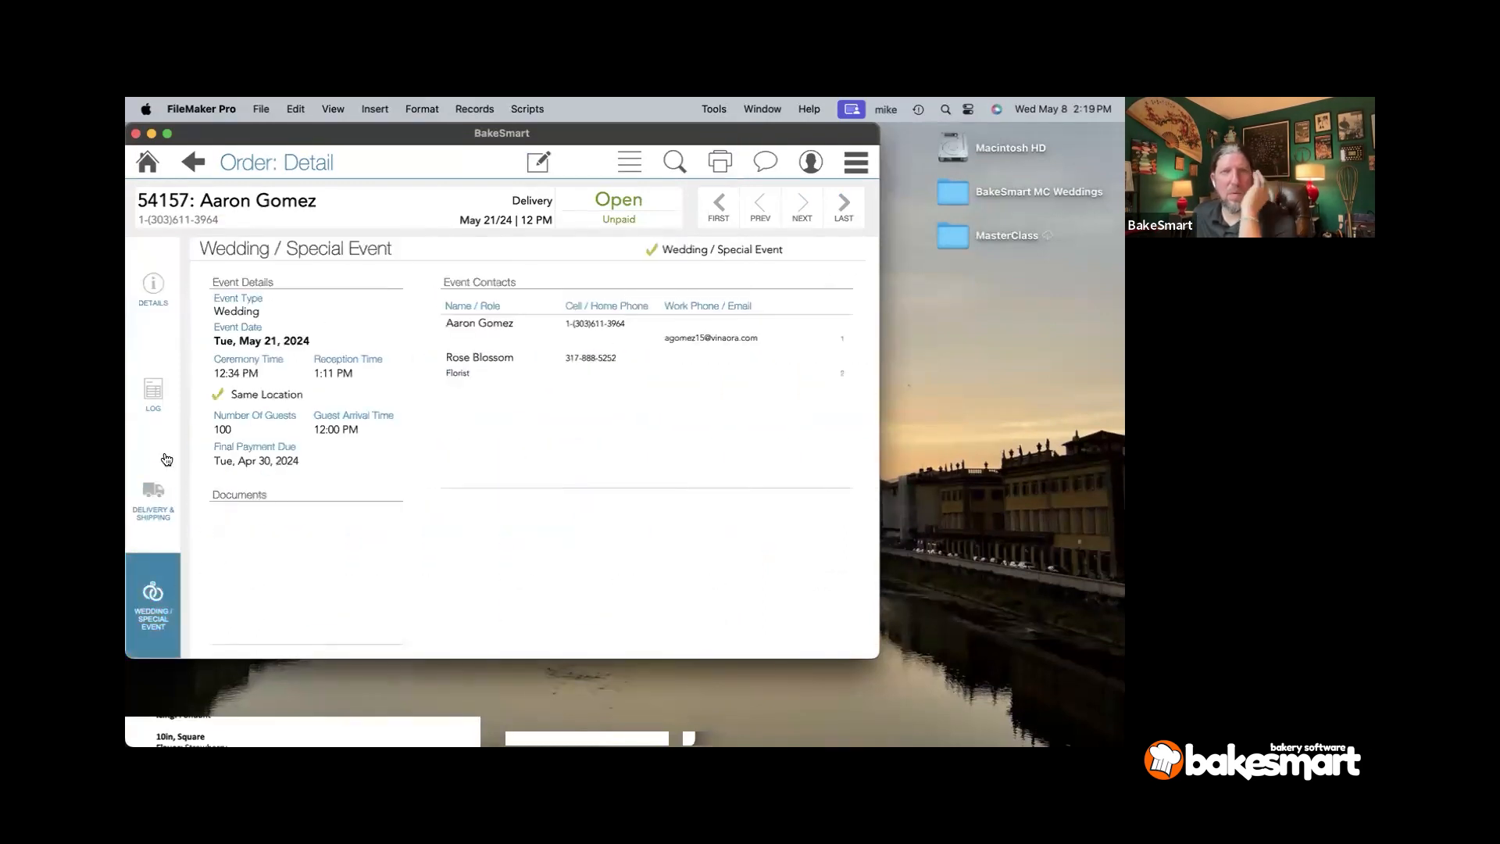
{"action": "left_click", "coordinate": [728, 153]}
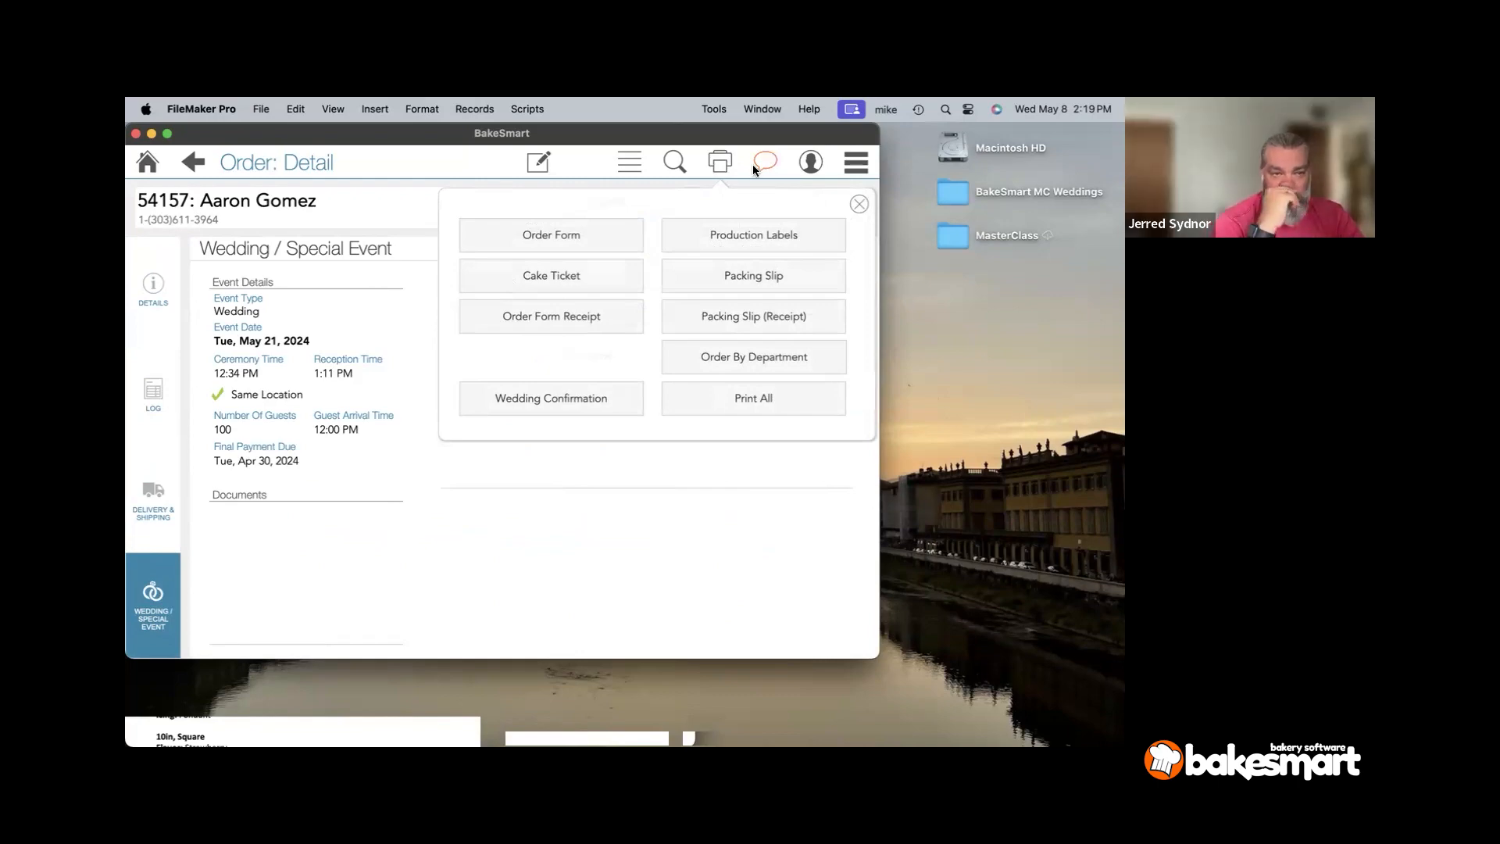
{"action": "left_click", "coordinate": [463, 399]}
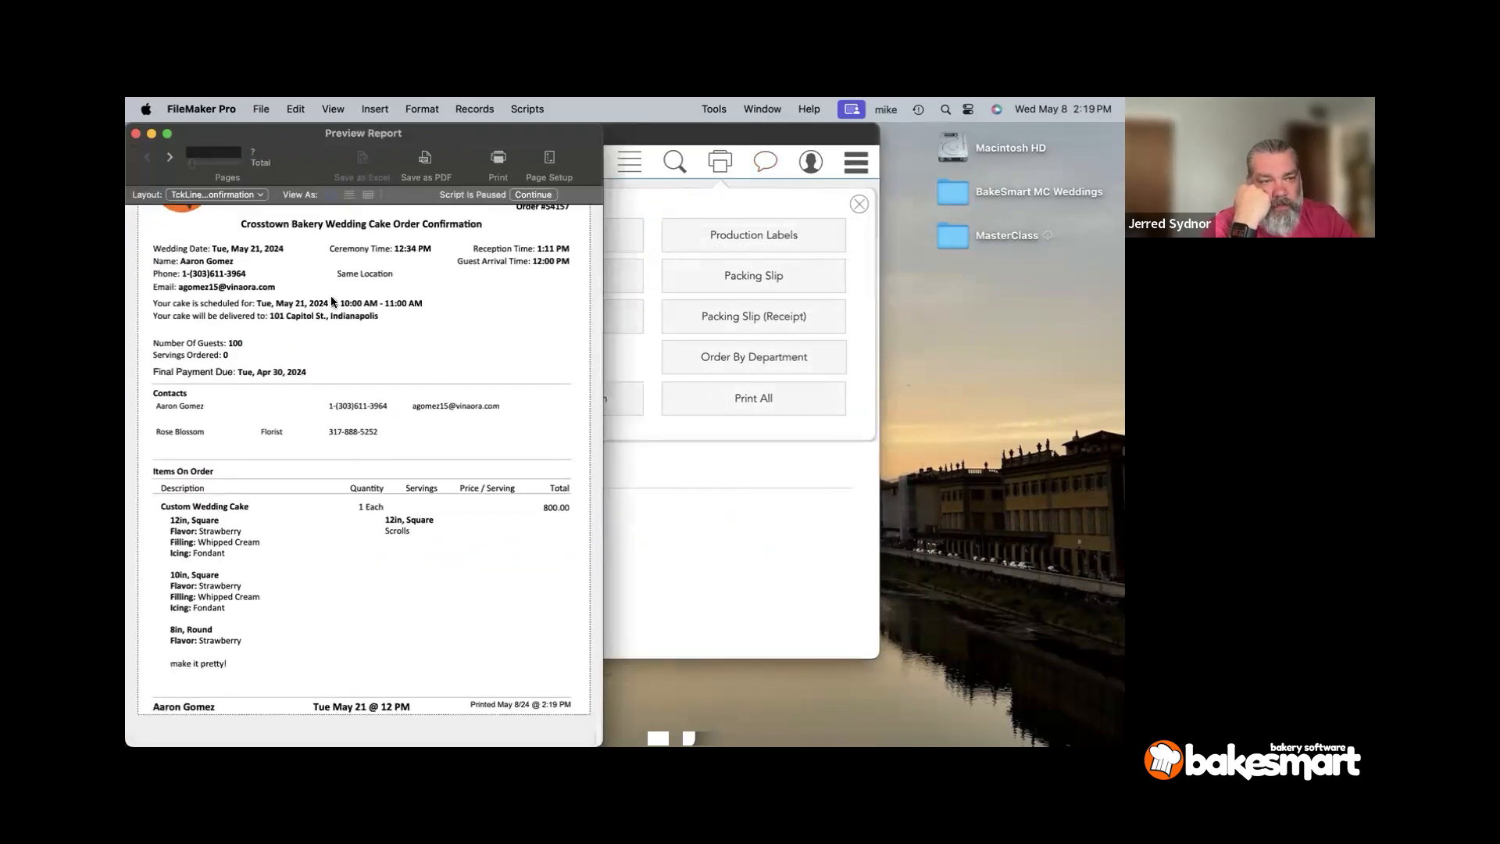
{"action": "left_click", "coordinate": [168, 158]}
{"action": "left_click", "coordinate": [167, 158]}
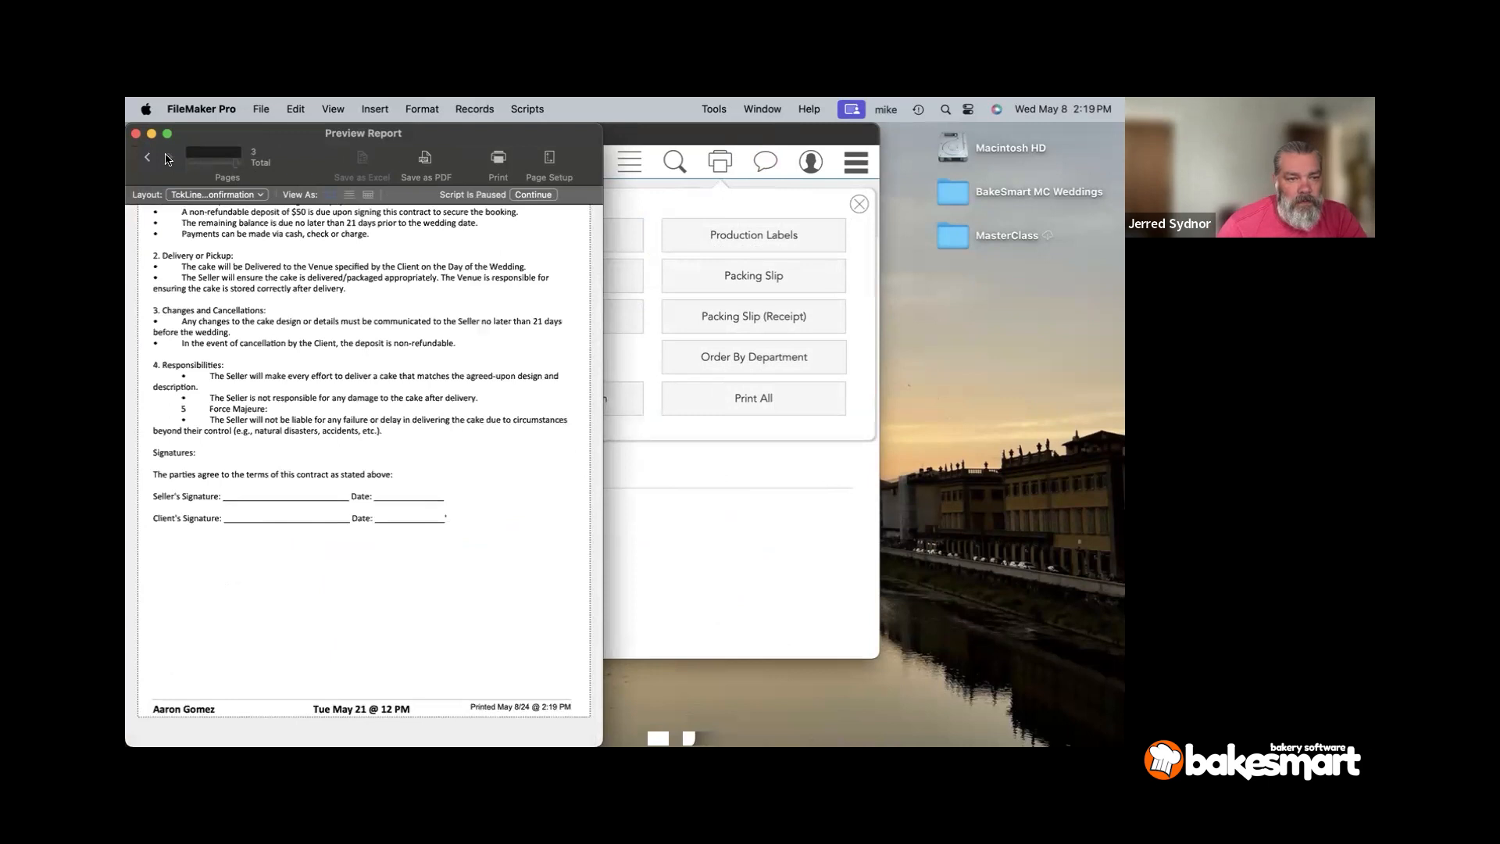
{"action": "left_click", "coordinate": [148, 158]}
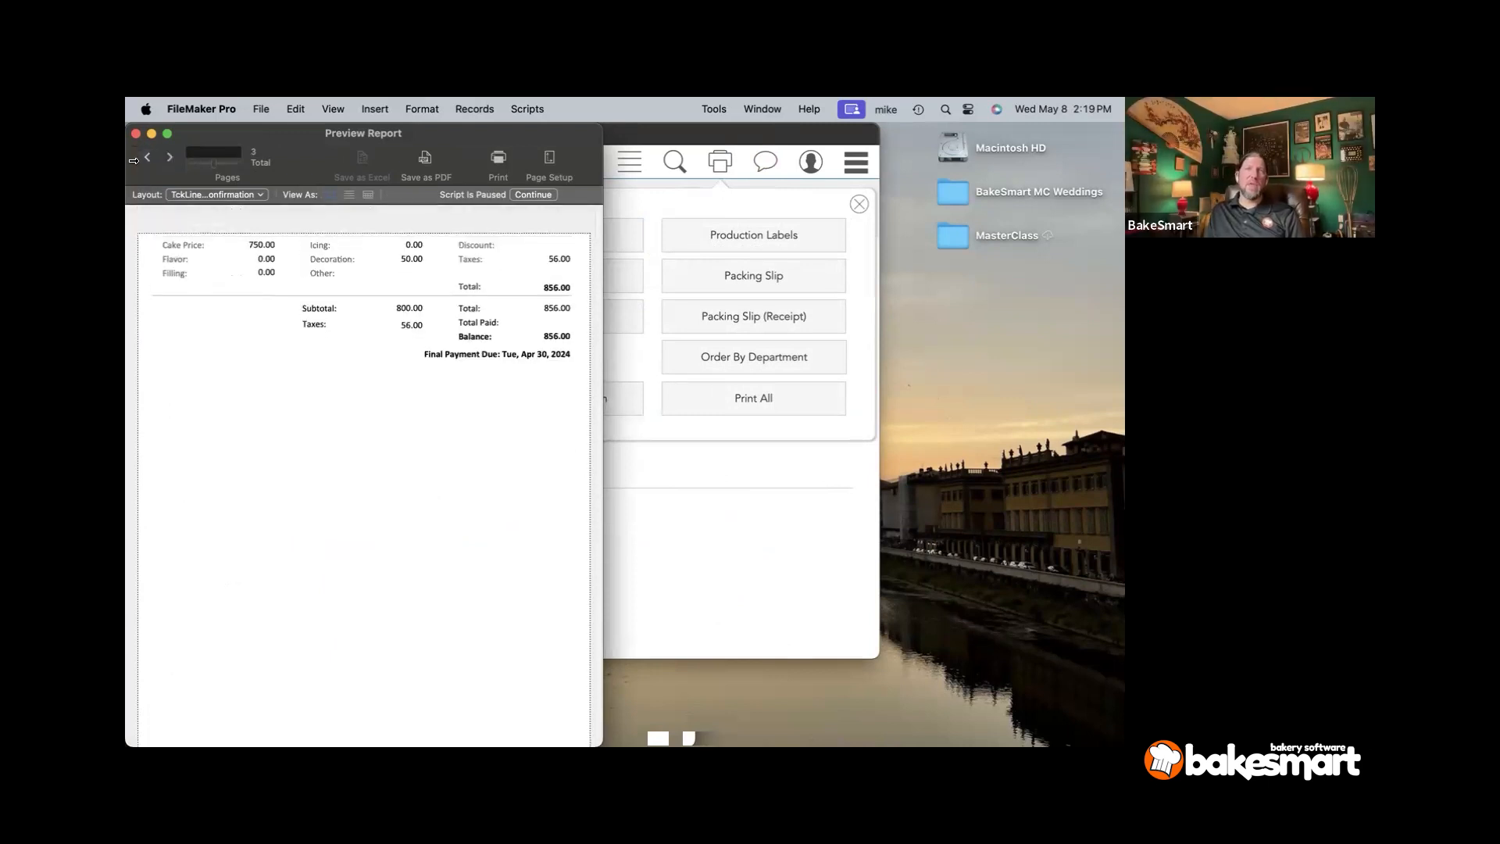
{"action": "left_click", "coordinate": [169, 159]}
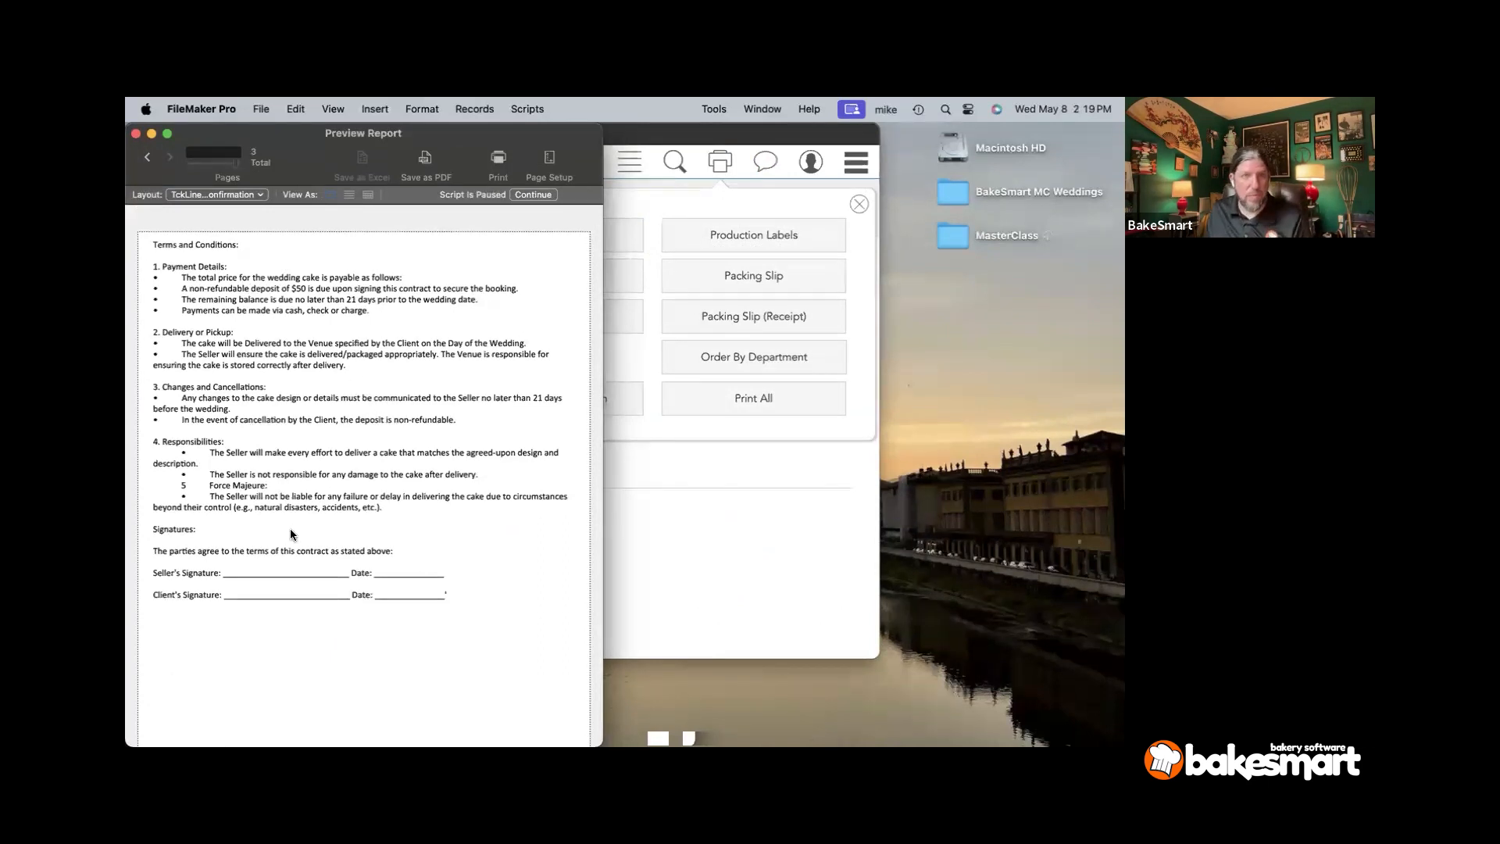
{"action": "scroll", "coordinate": [289, 539], "scroll_direction": "down", "scroll_amount": 3}
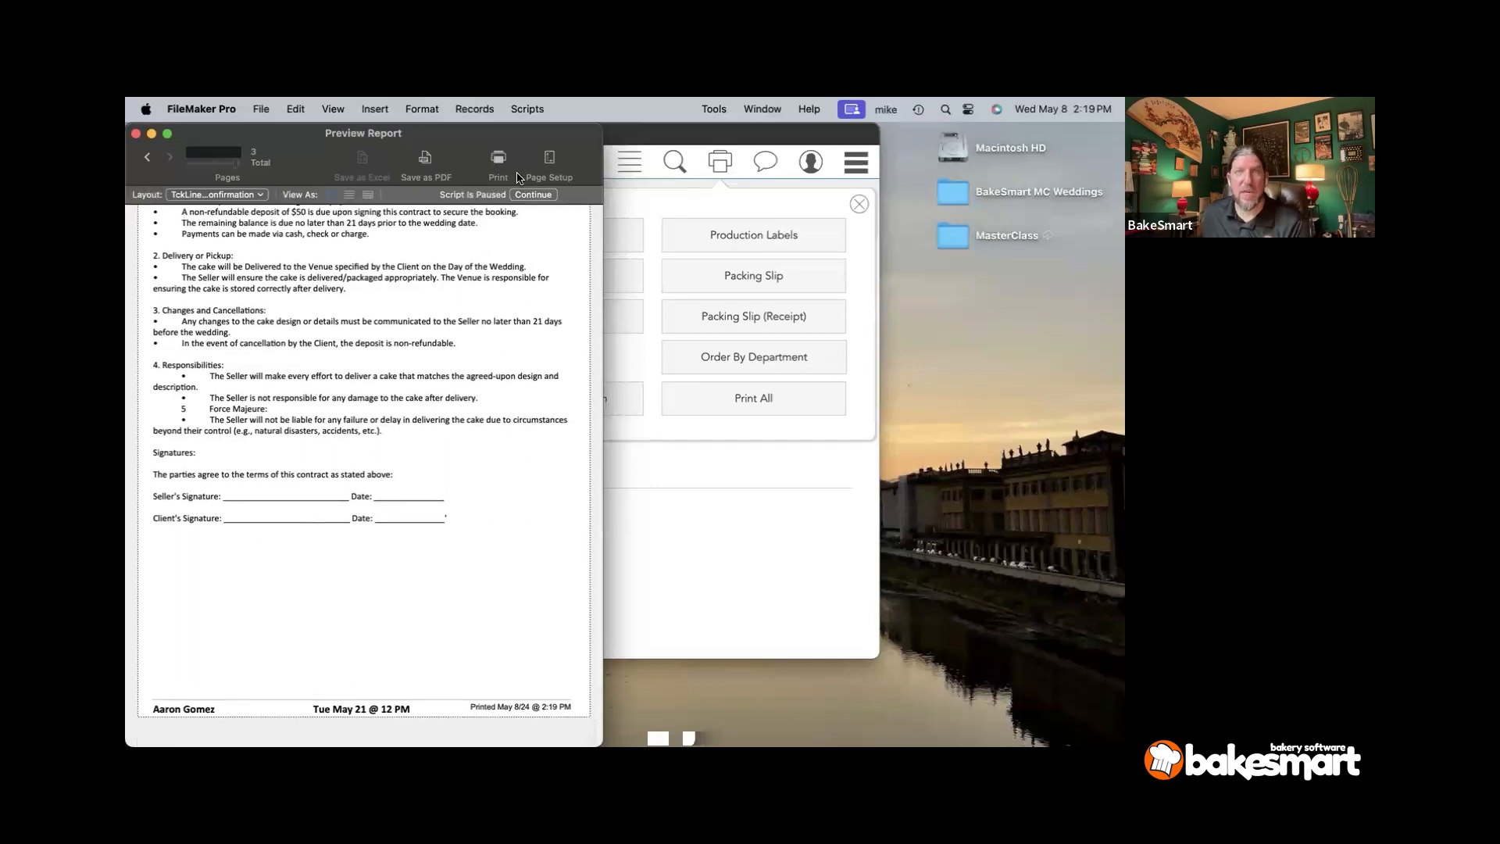
{"action": "left_click", "coordinate": [518, 197]}
{"action": "left_click", "coordinate": [649, 197]}
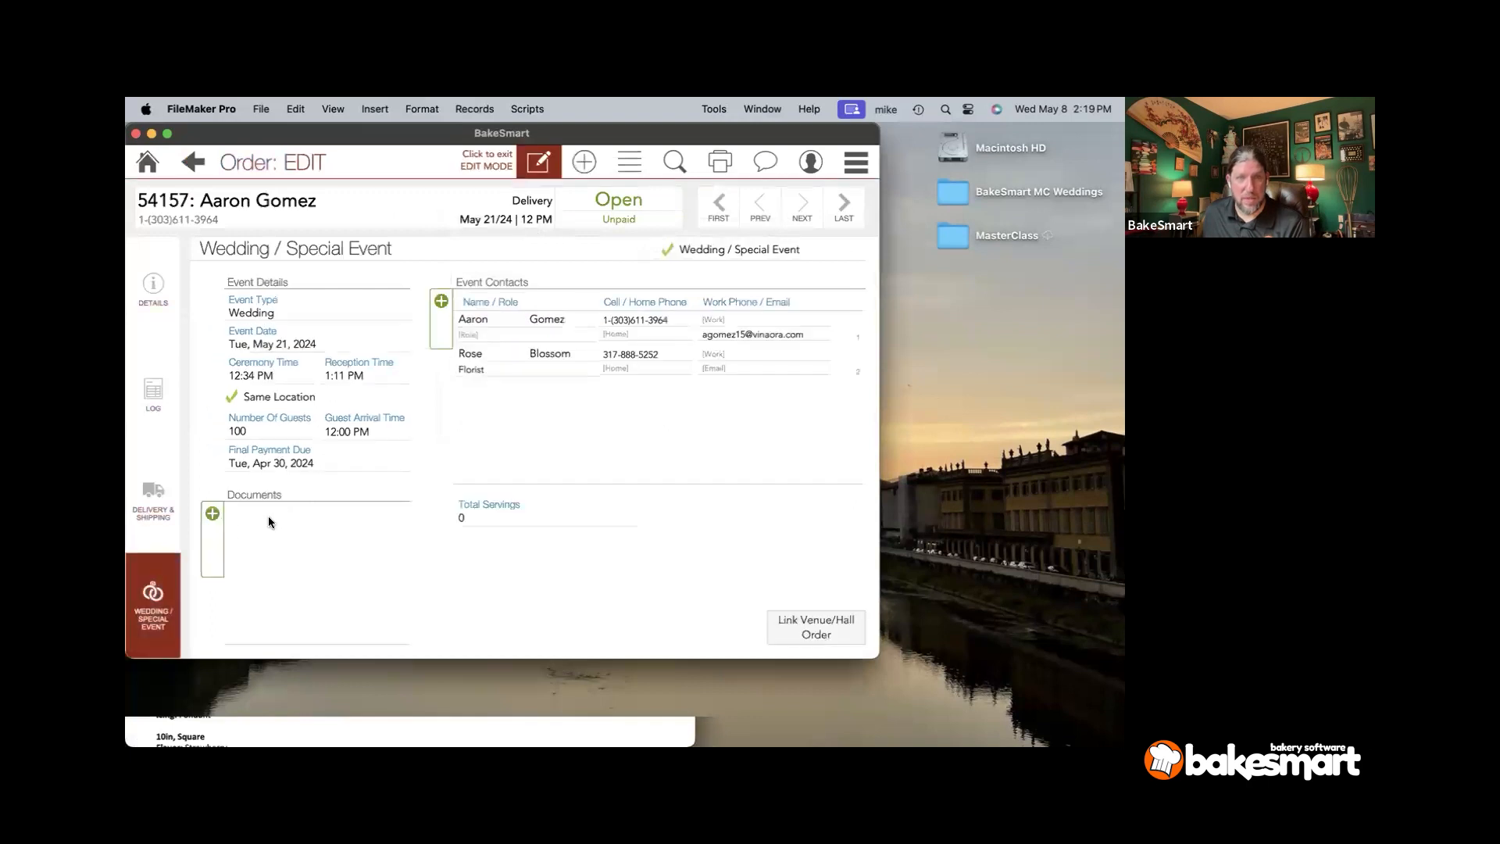
- Cancel the Documents attachment, remove the empty row, and go back to the sales home screen
{"action": "left_click", "coordinate": [217, 534]}
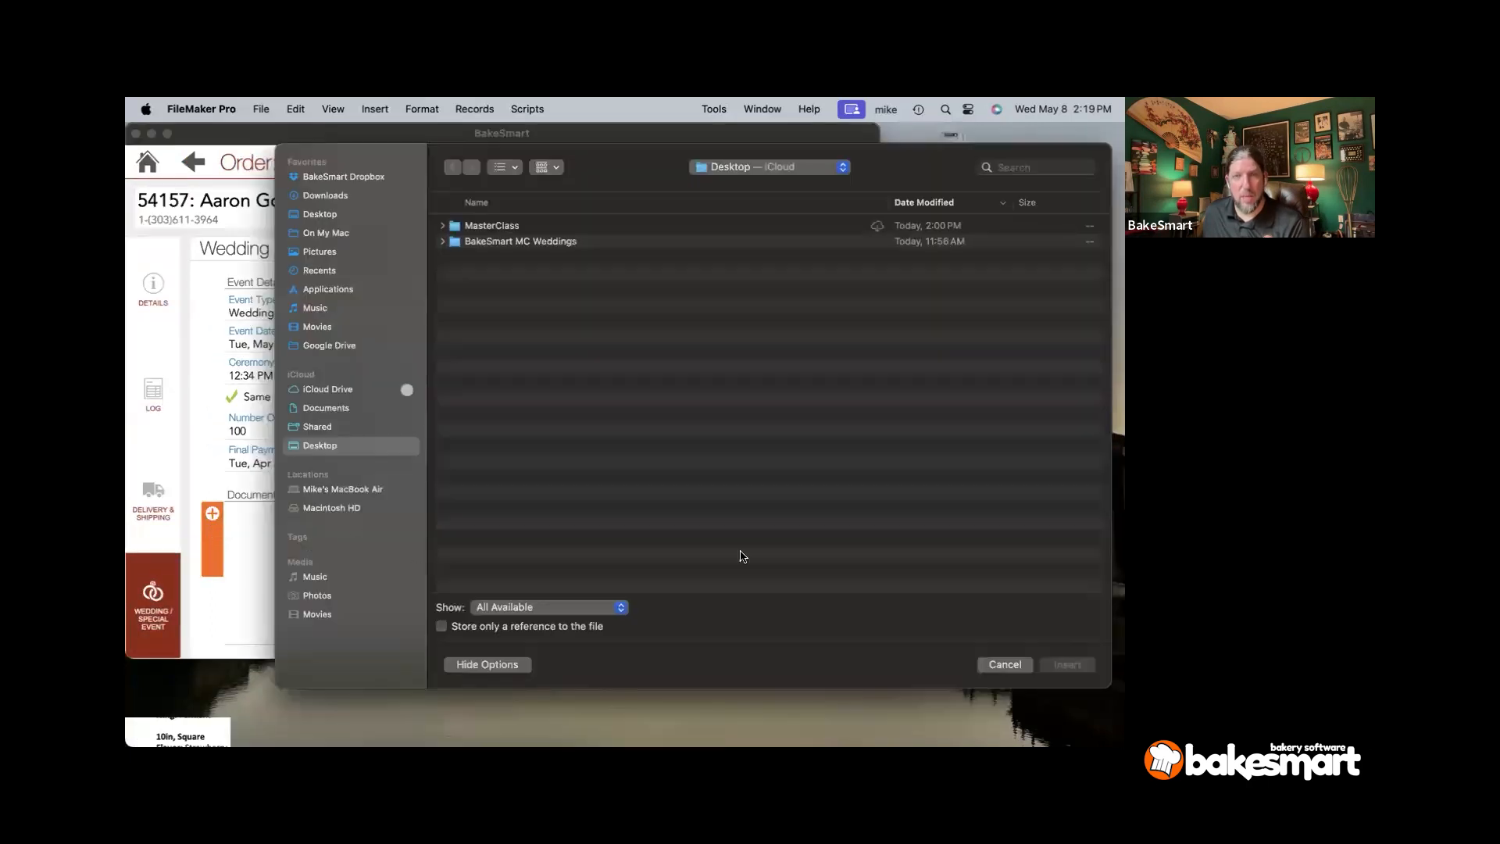
{"action": "left_click", "coordinate": [1006, 664]}
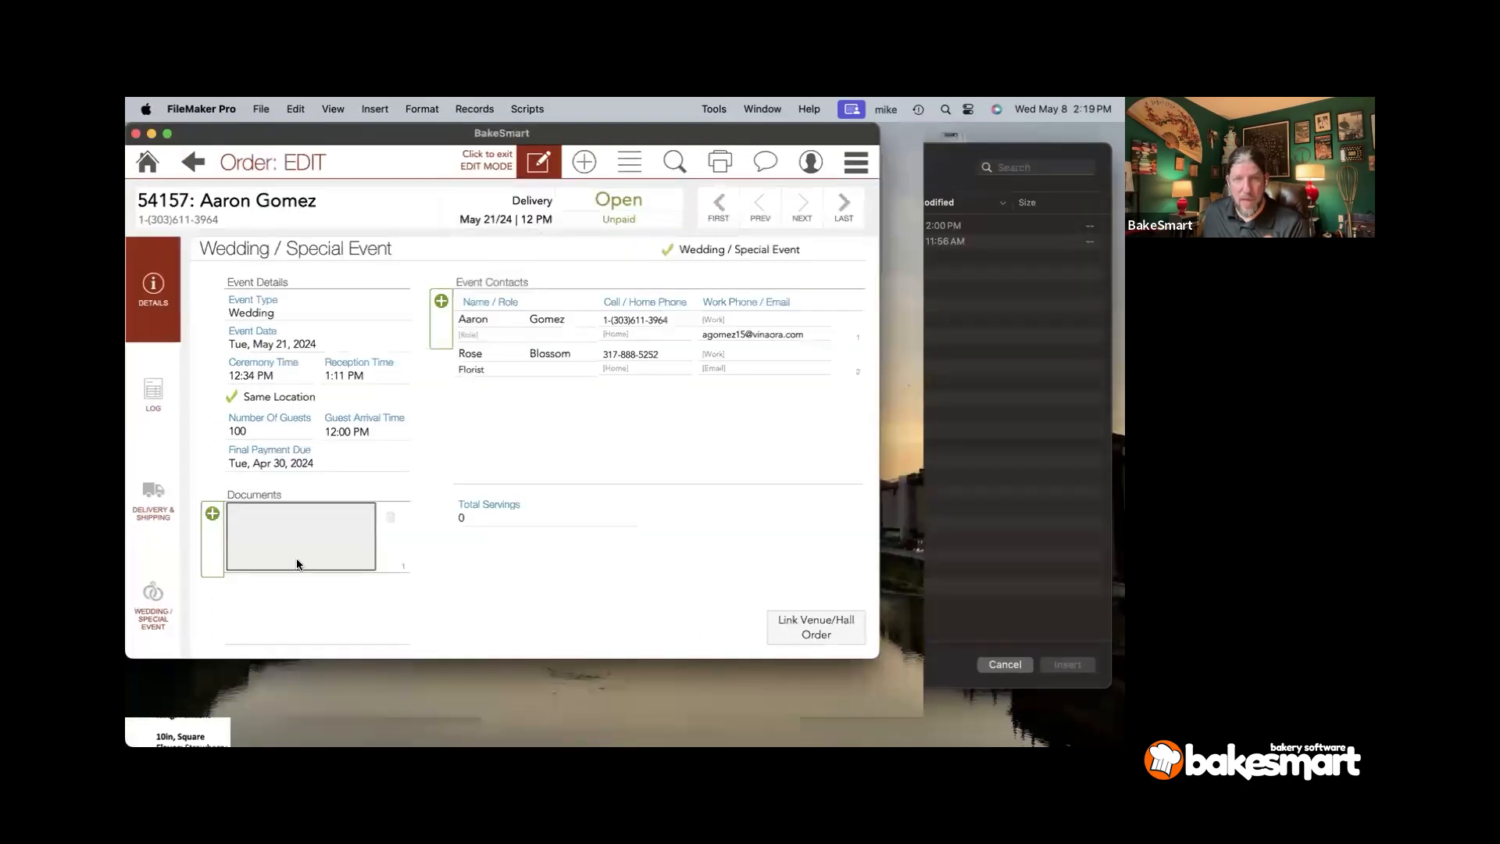
{"action": "left_click", "coordinate": [390, 517]}
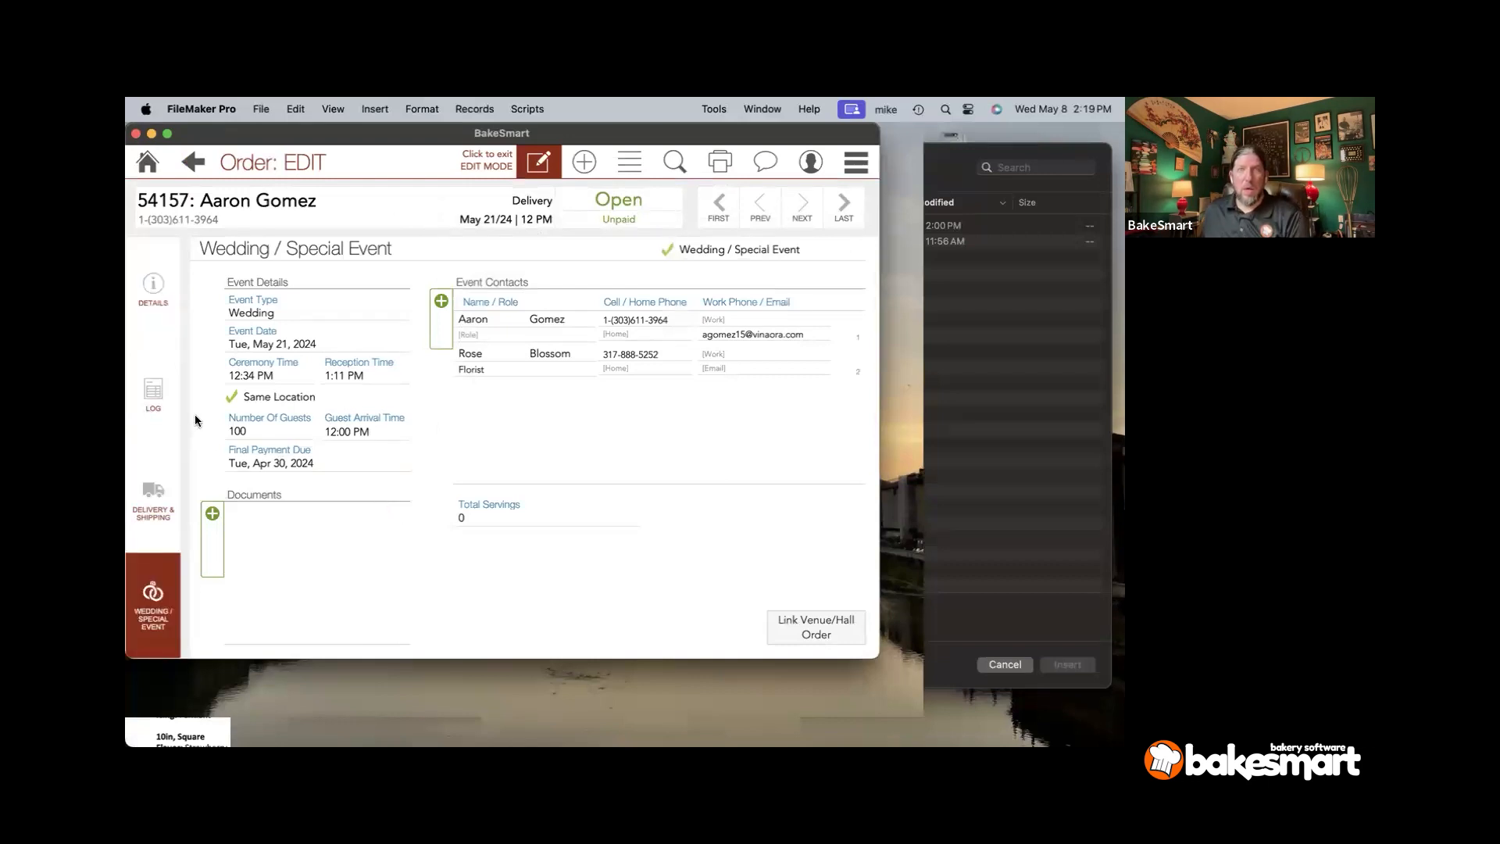
{"action": "left_click", "coordinate": [145, 167]}
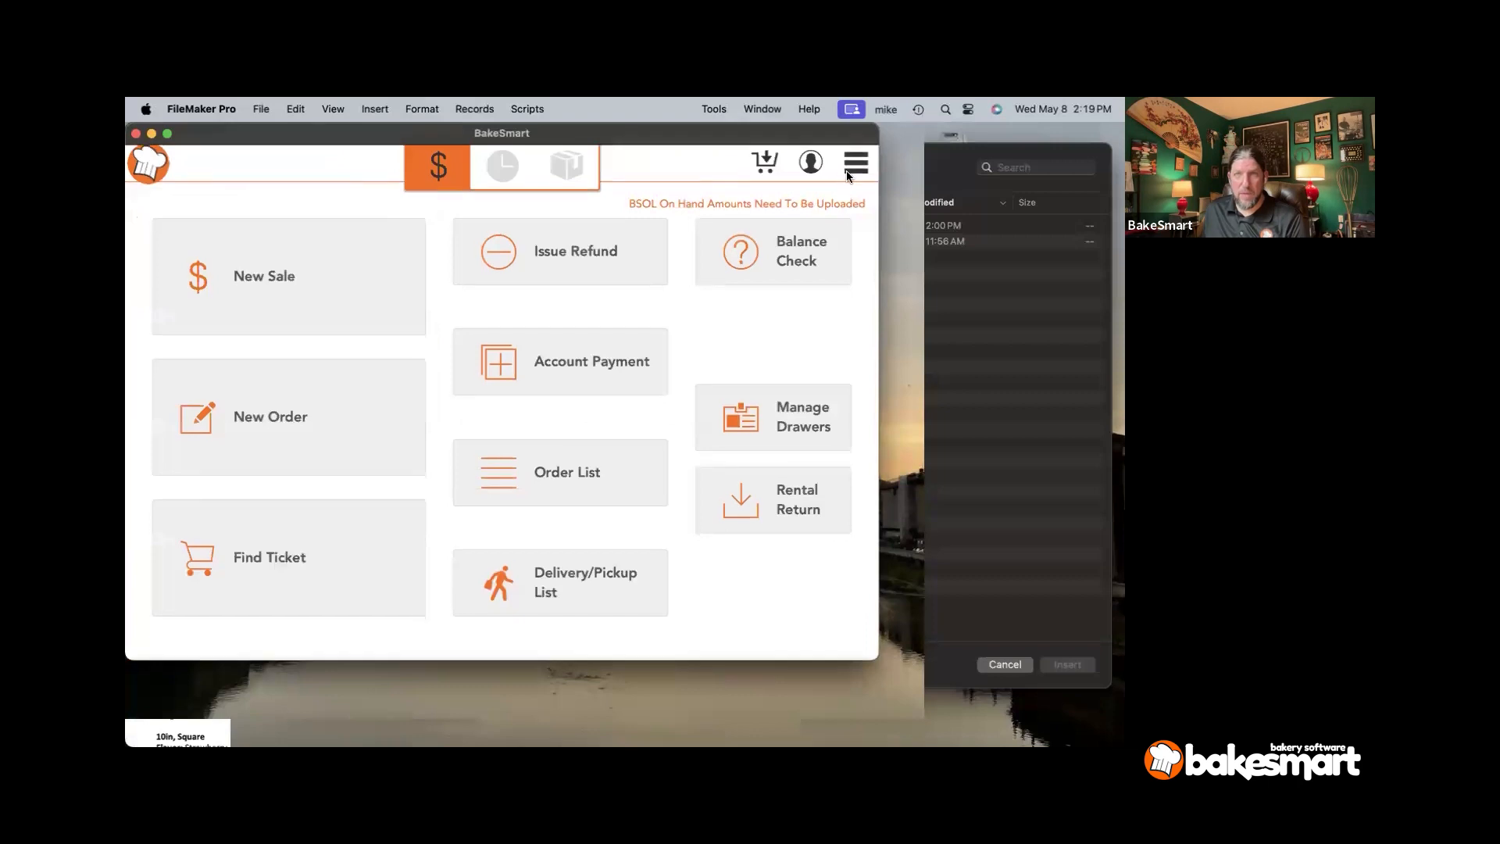
{"action": "left_click", "coordinate": [854, 165]}
- Build a Deliveries report for Date Required 5/21/2024 through 5/21/2024, preview its six deliveries, then return to setup
{"action": "left_click", "coordinate": [723, 258]}
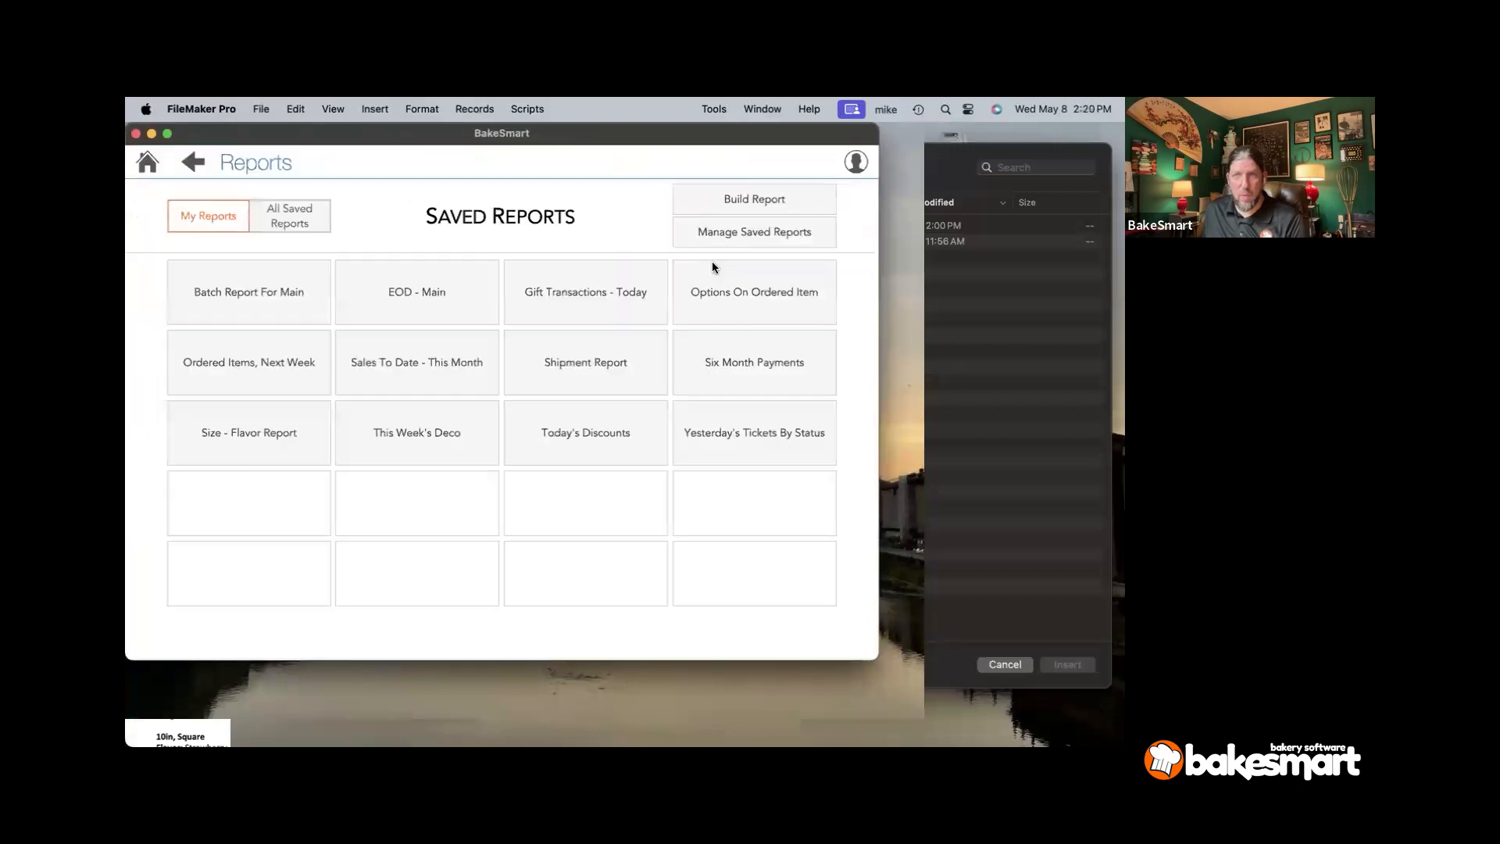
{"action": "left_click", "coordinate": [722, 200]}
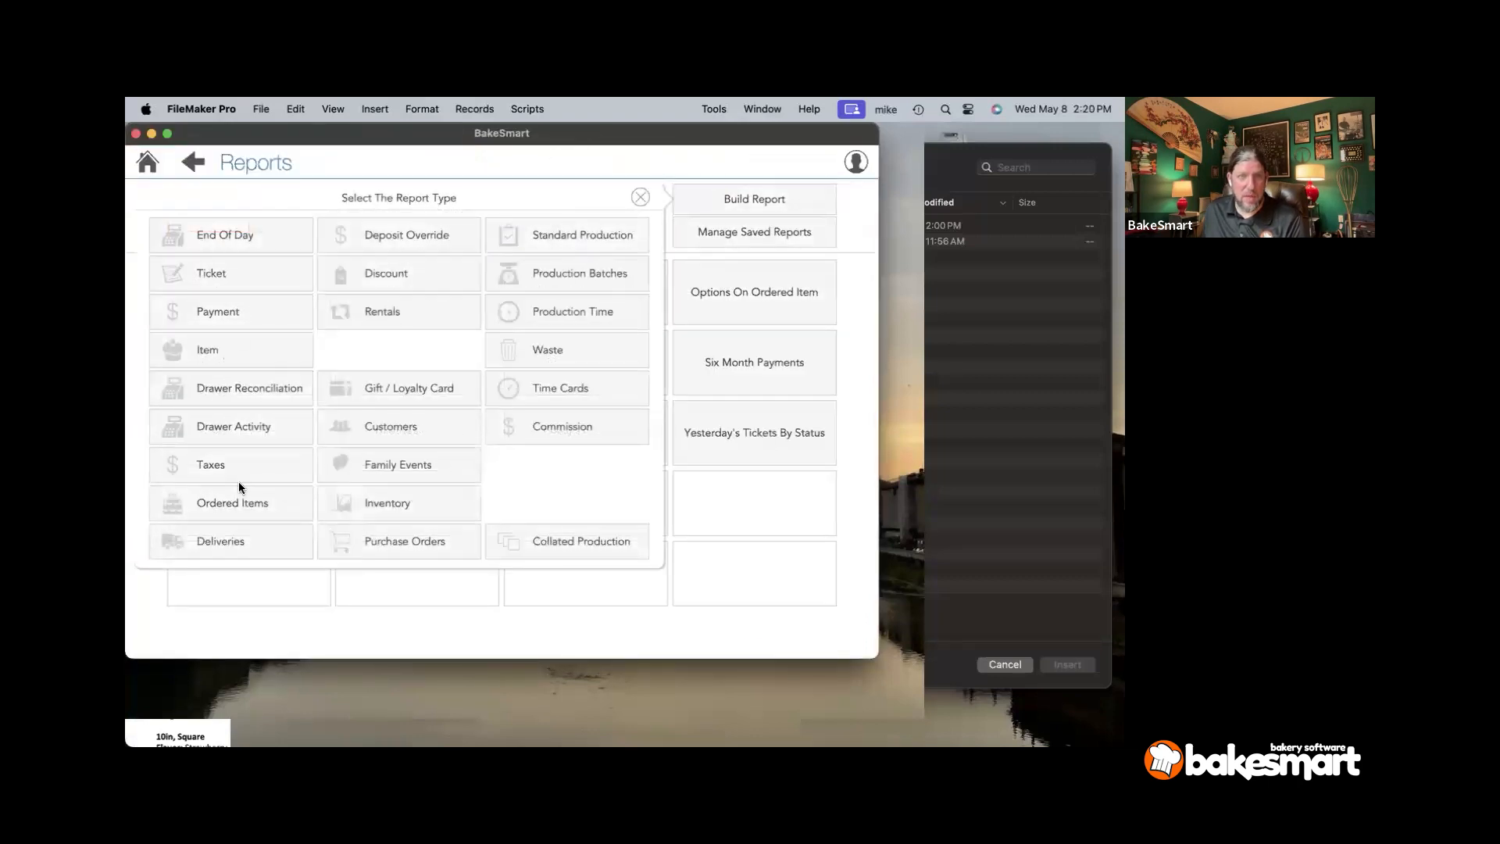
{"action": "left_click", "coordinate": [219, 538]}
{"action": "left_click", "coordinate": [250, 261]}
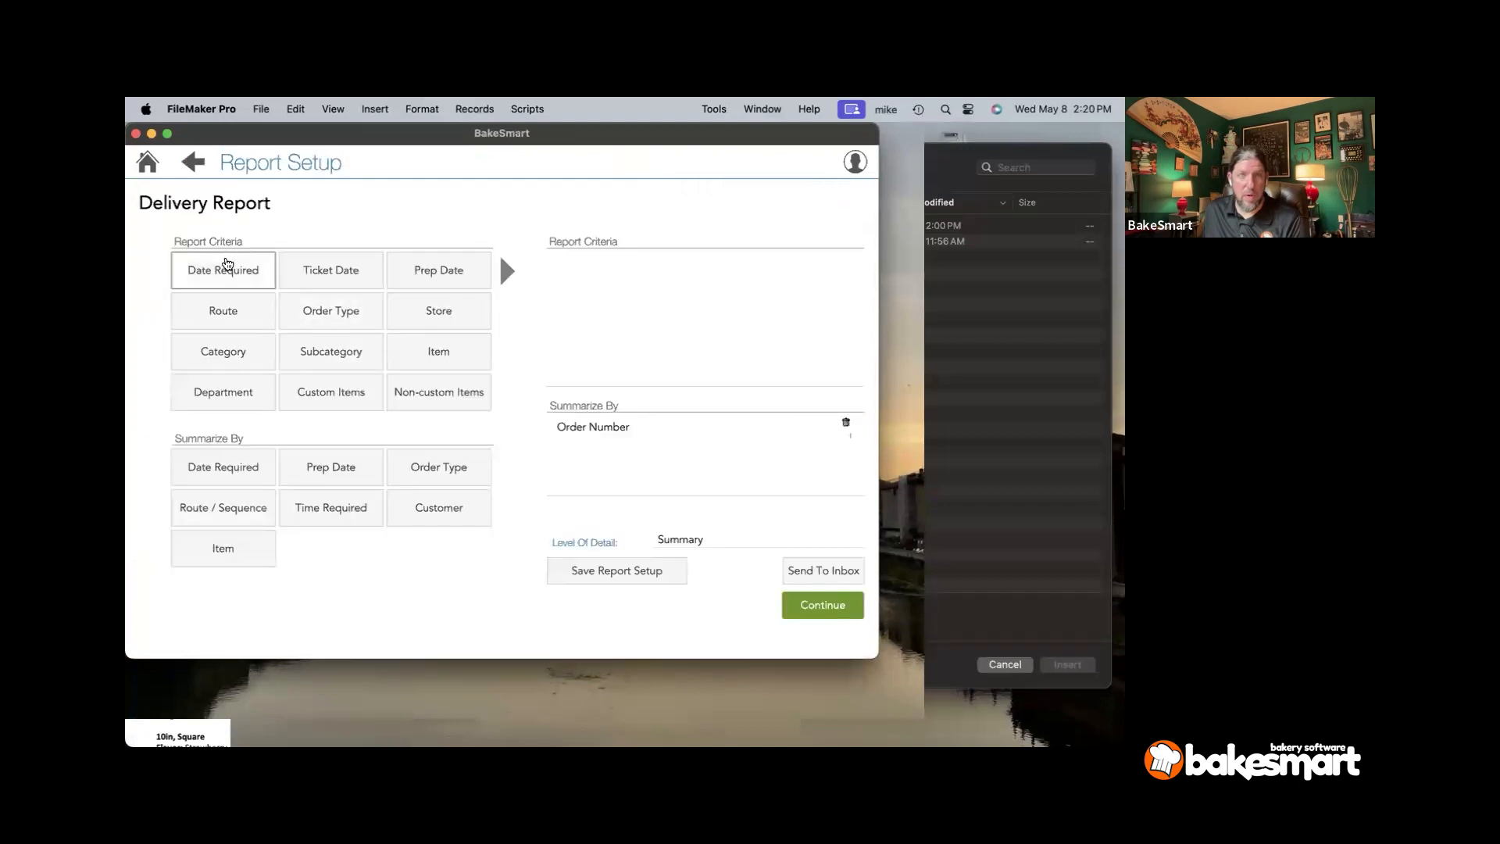
{"action": "left_click", "coordinate": [331, 231]}
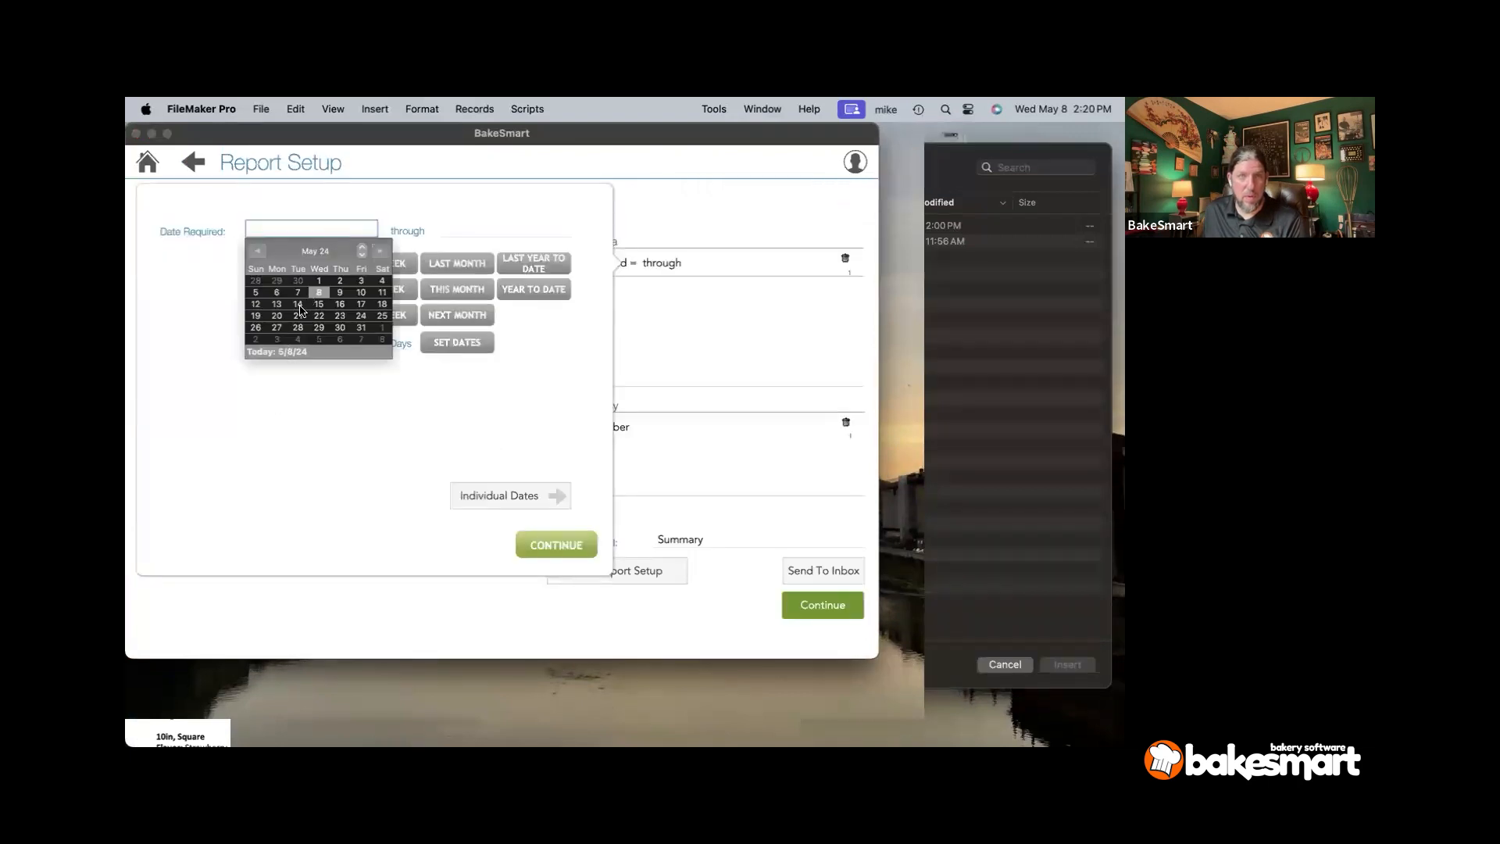
{"action": "left_click", "coordinate": [301, 316]}
{"action": "left_click", "coordinate": [497, 320]}
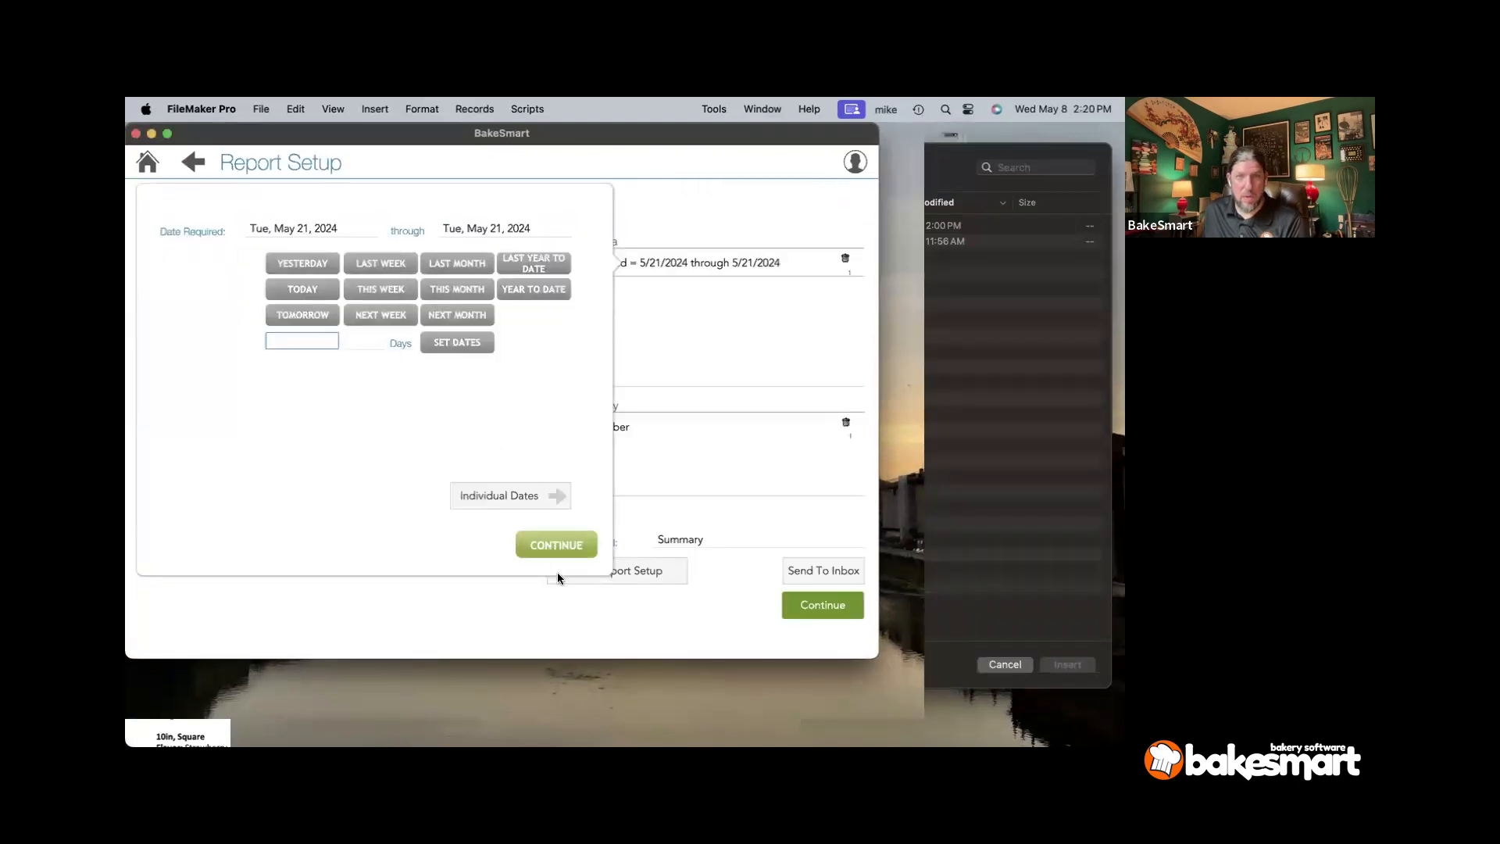
{"action": "left_click", "coordinate": [556, 547]}
{"action": "left_click", "coordinate": [828, 609]}
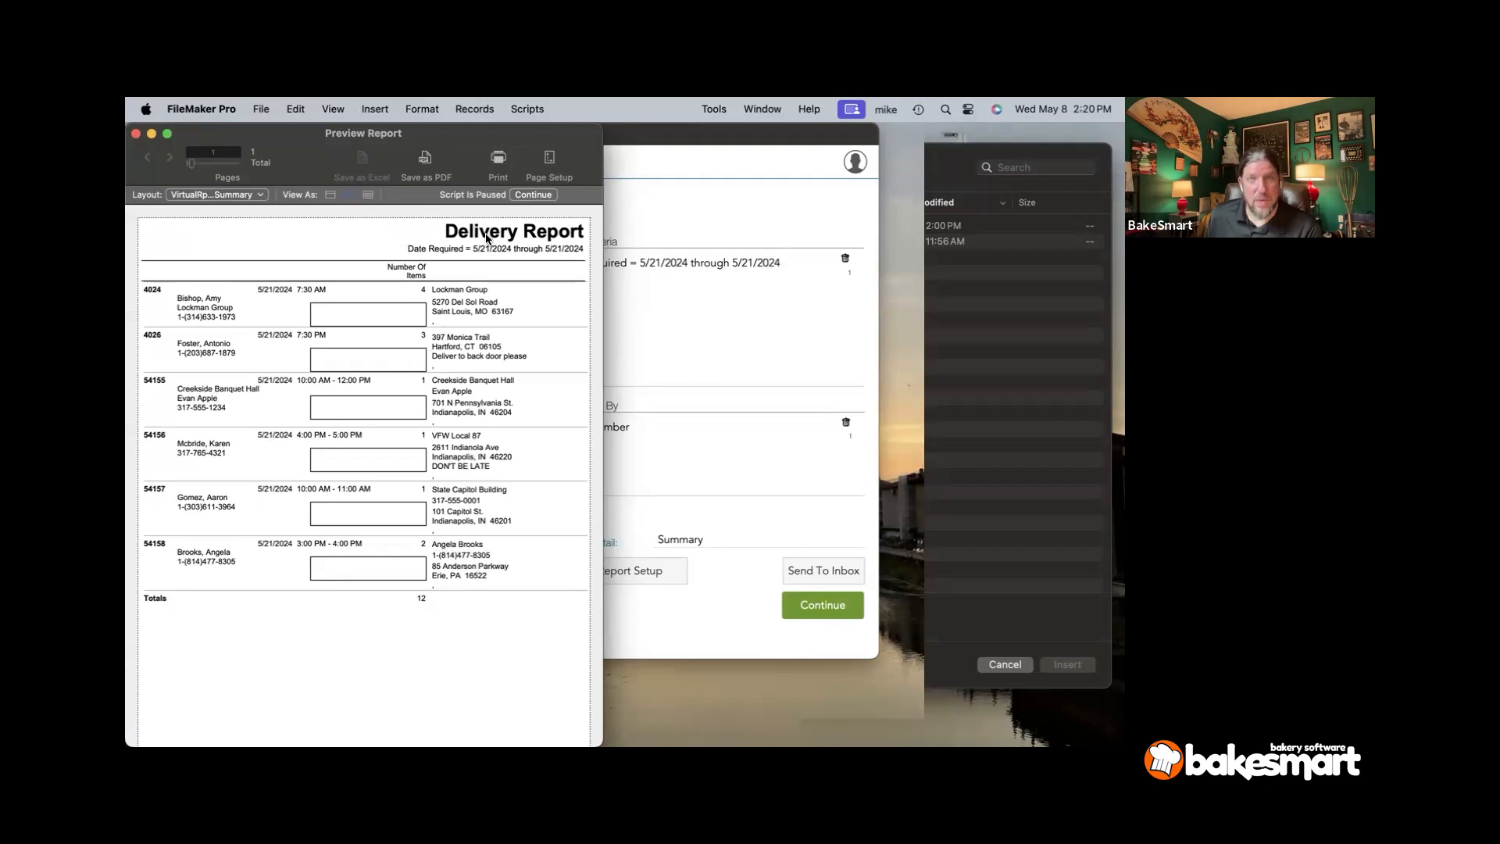
{"action": "left_click", "coordinate": [532, 194]}
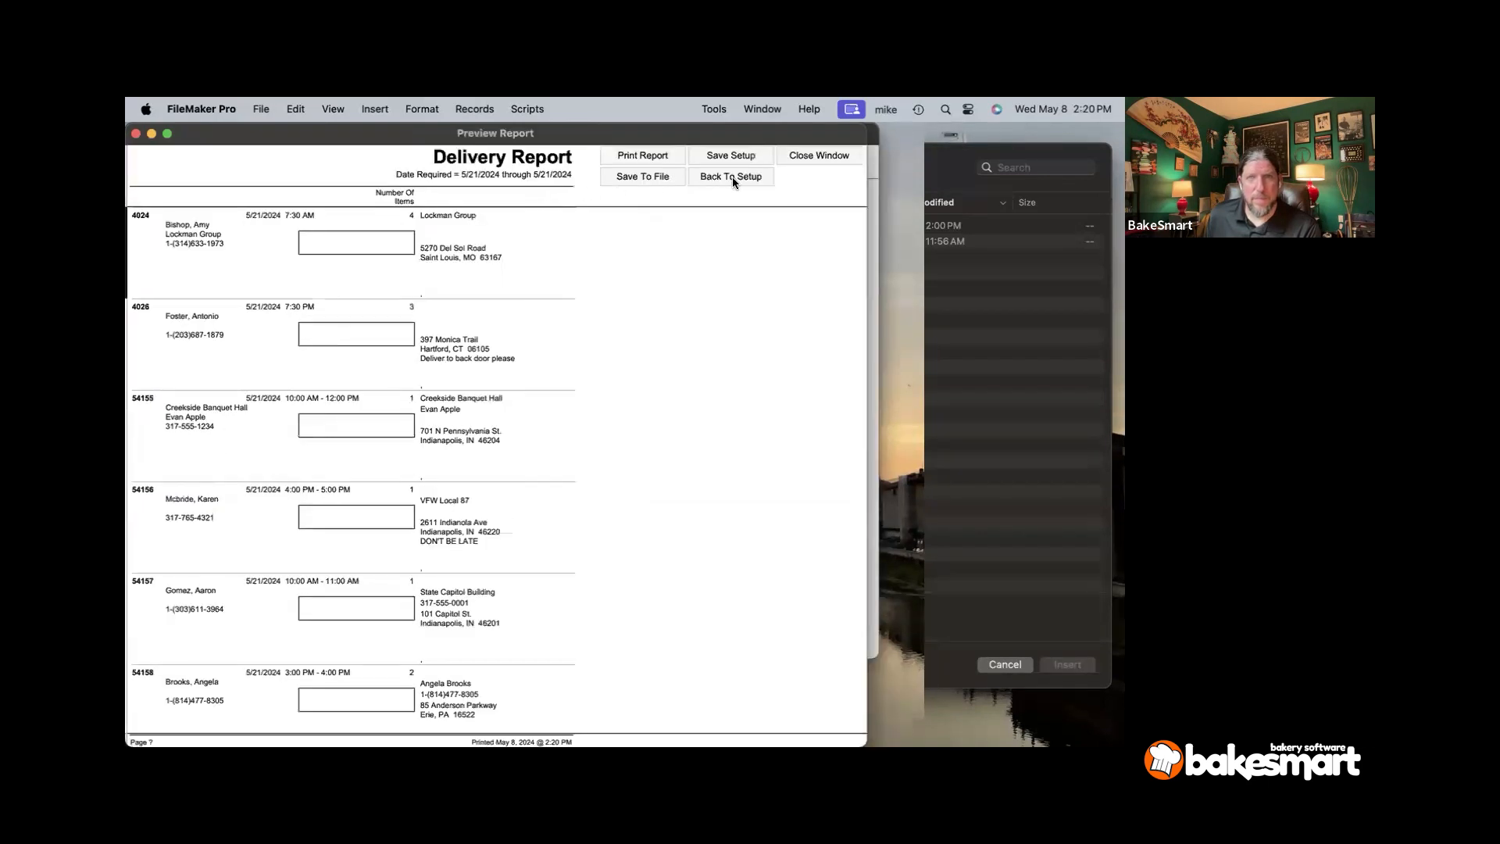
{"action": "left_click", "coordinate": [732, 178]}
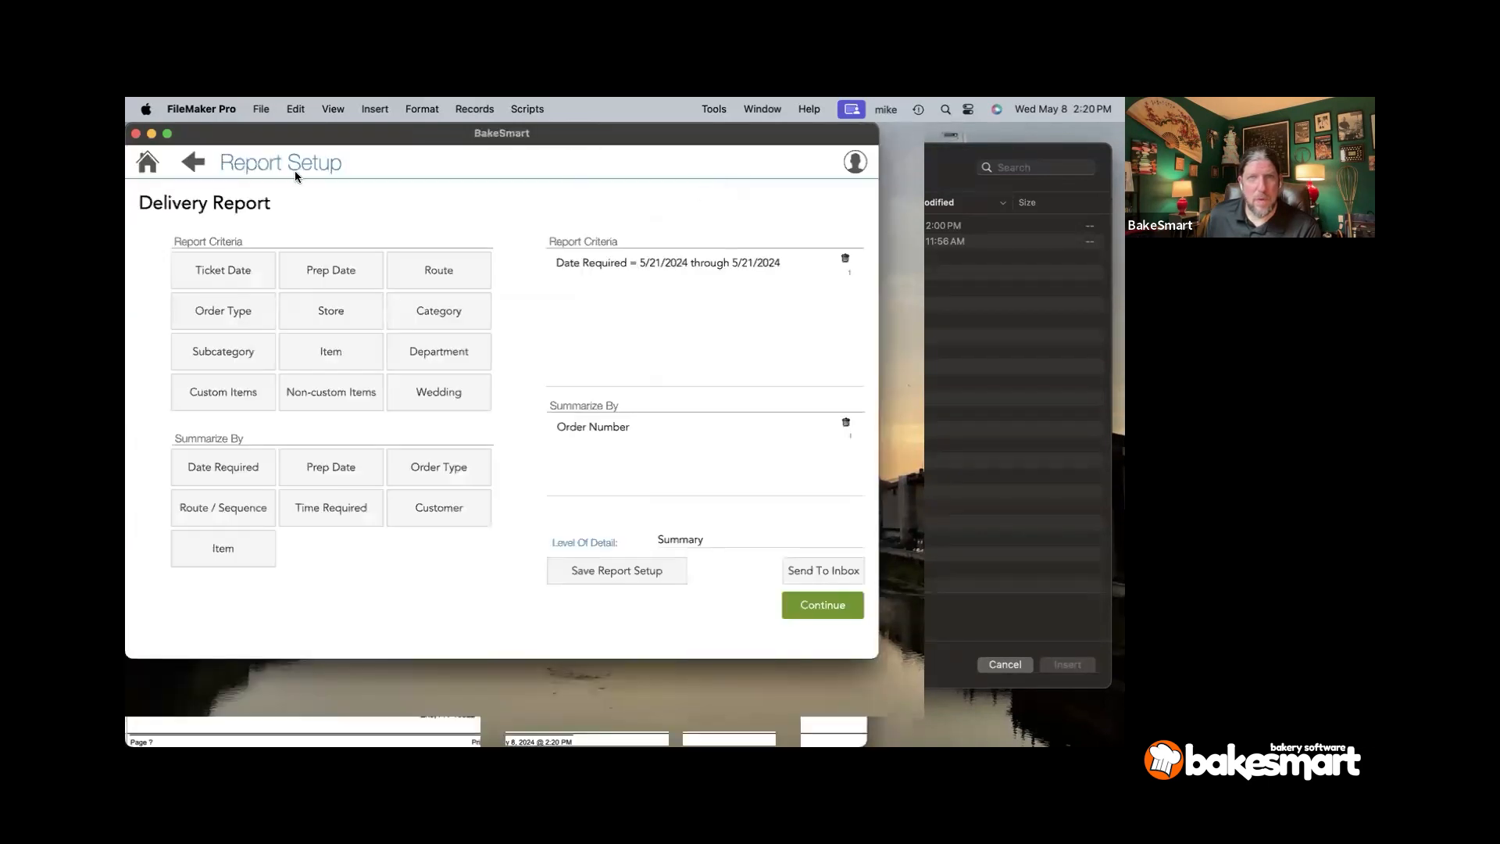
- Set the Ordered Items, Next Week report to 5/21/2024 and replace the Category filter with Wedding / Event
{"action": "left_click", "coordinate": [195, 164]}
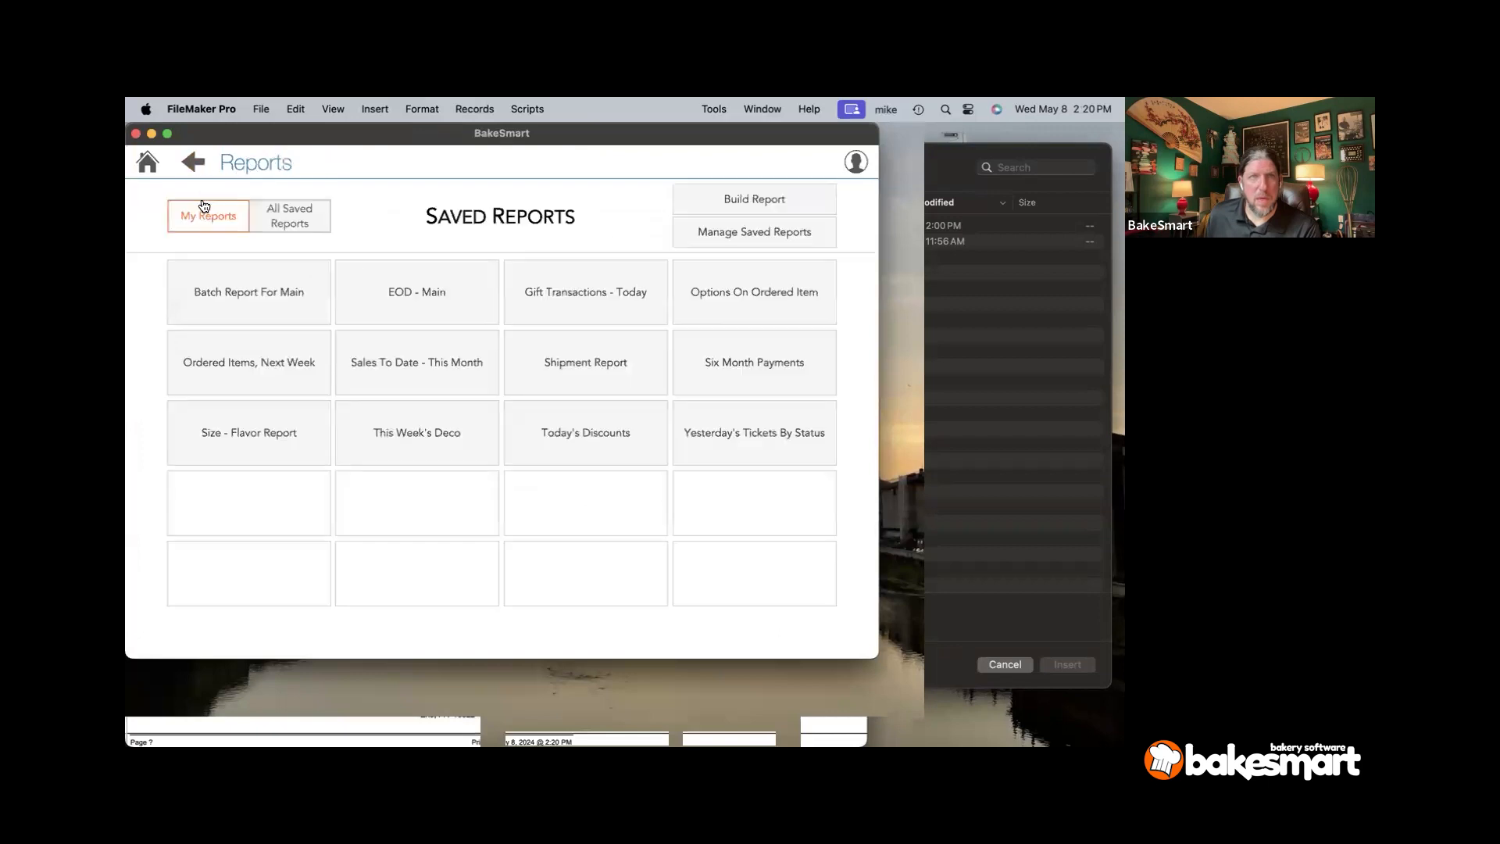
{"action": "left_click", "coordinate": [214, 352]}
{"action": "left_click", "coordinate": [558, 263]}
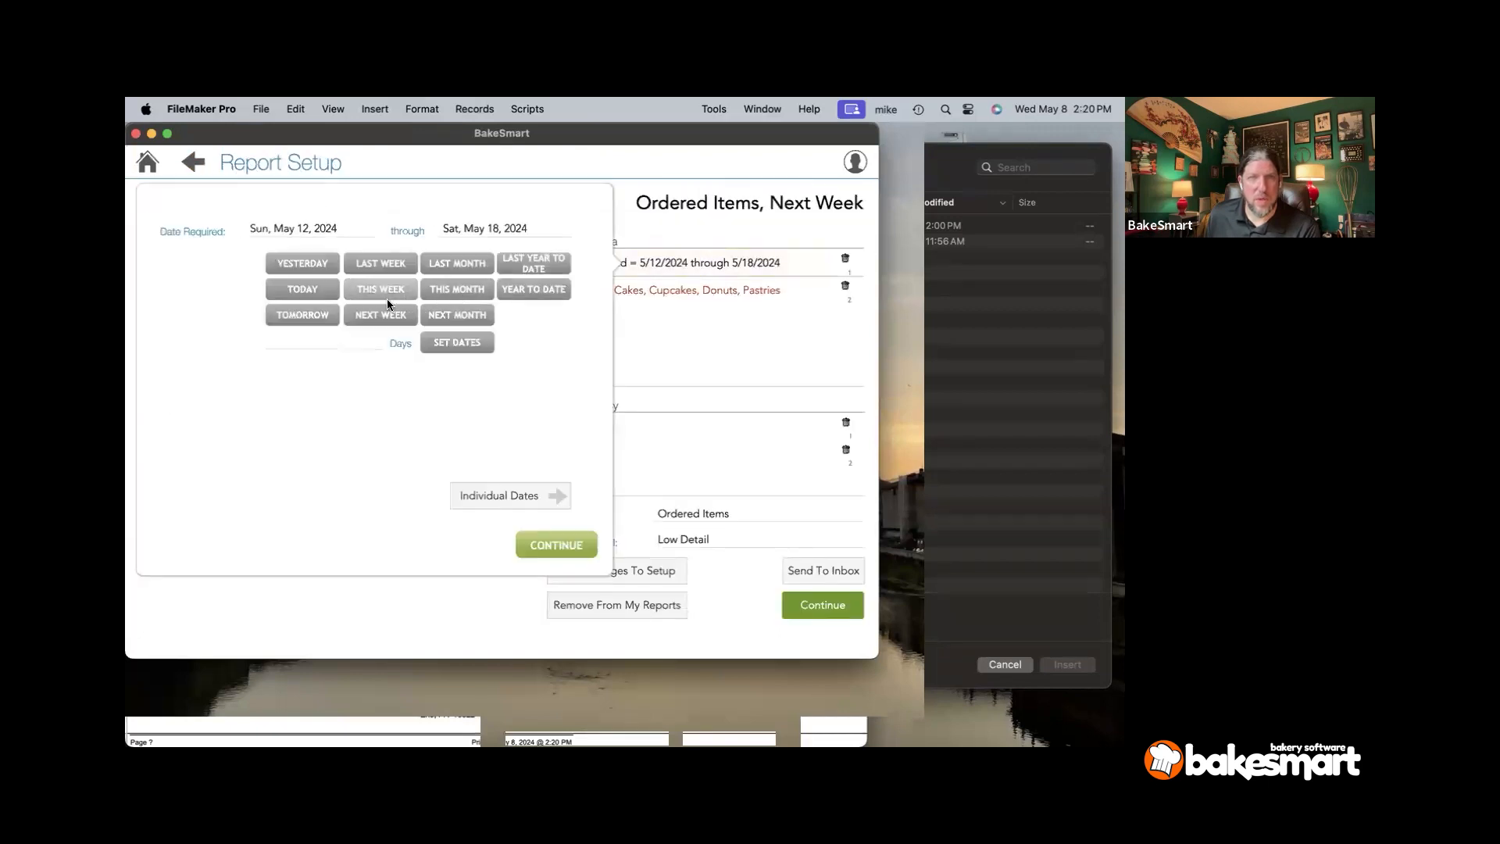
{"action": "left_click", "coordinate": [293, 232]}
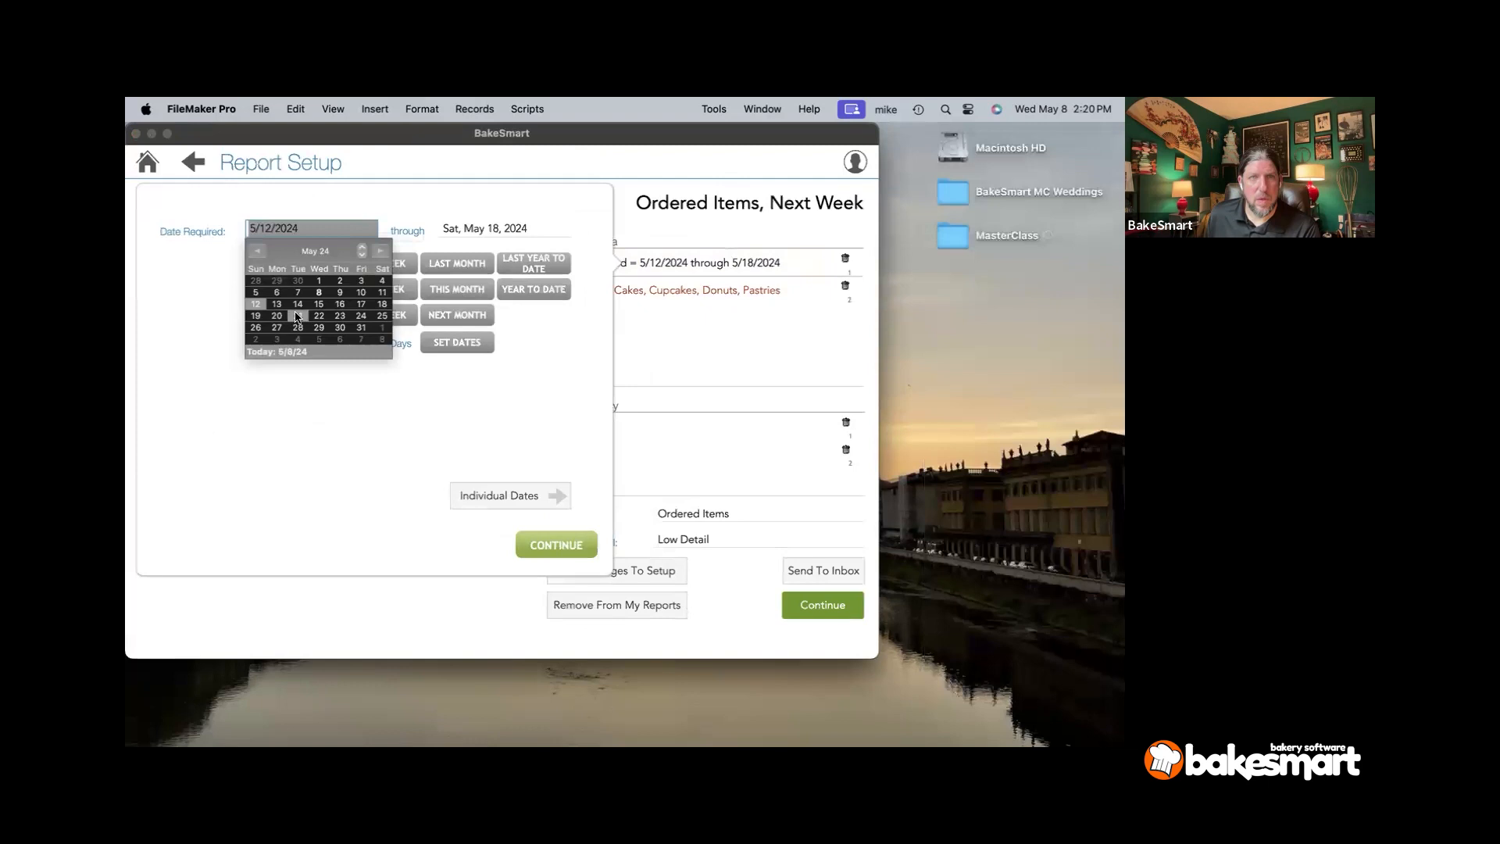
{"action": "left_click", "coordinate": [295, 316]}
{"action": "left_click", "coordinate": [498, 317]}
{"action": "left_click", "coordinate": [561, 546]}
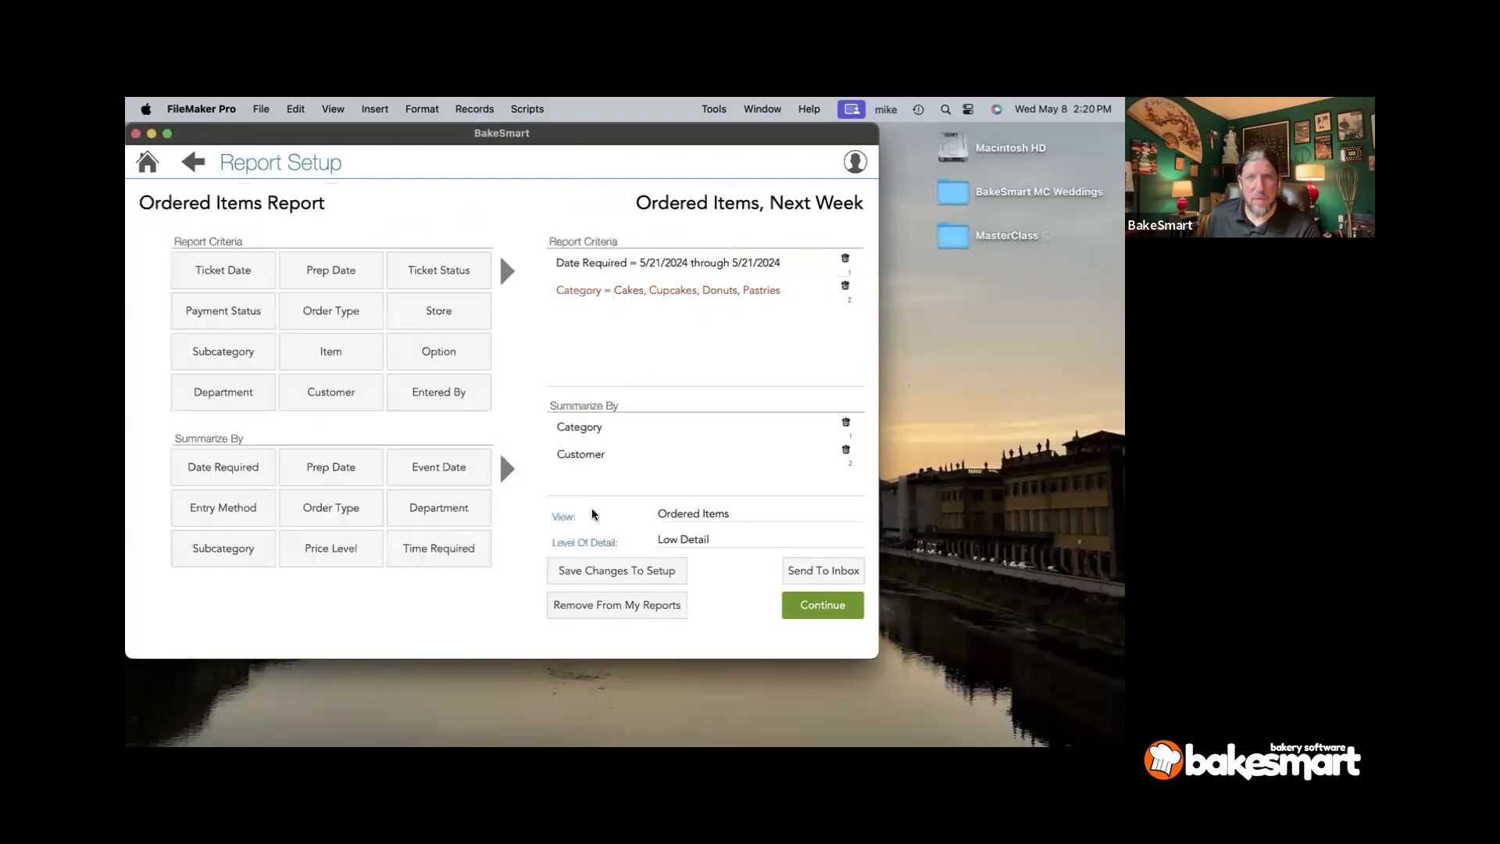
{"action": "left_click", "coordinate": [844, 286]}
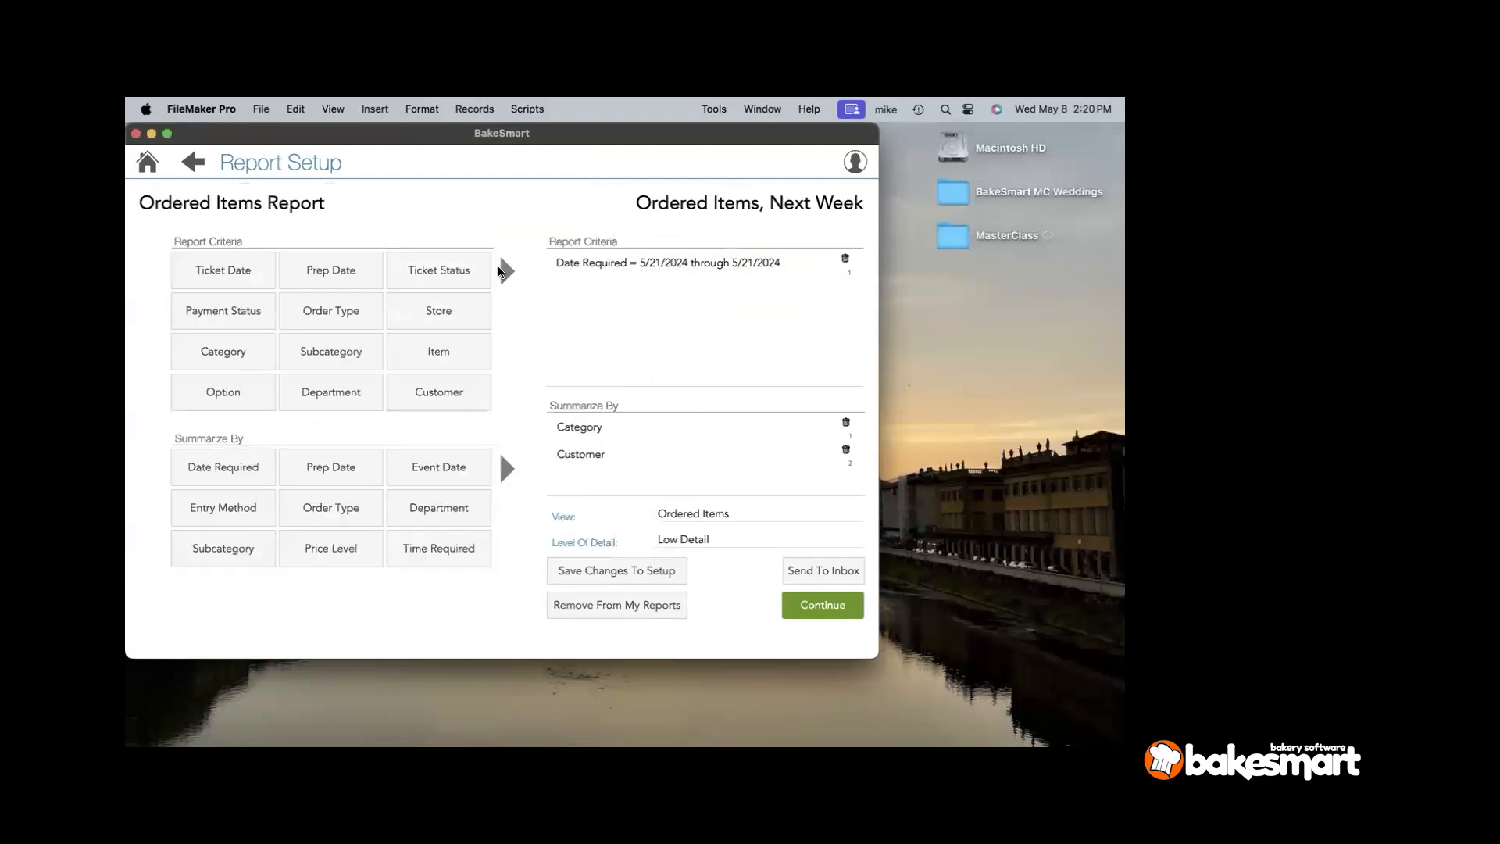
{"action": "left_click", "coordinate": [504, 271]}
{"action": "left_click", "coordinate": [439, 351]}
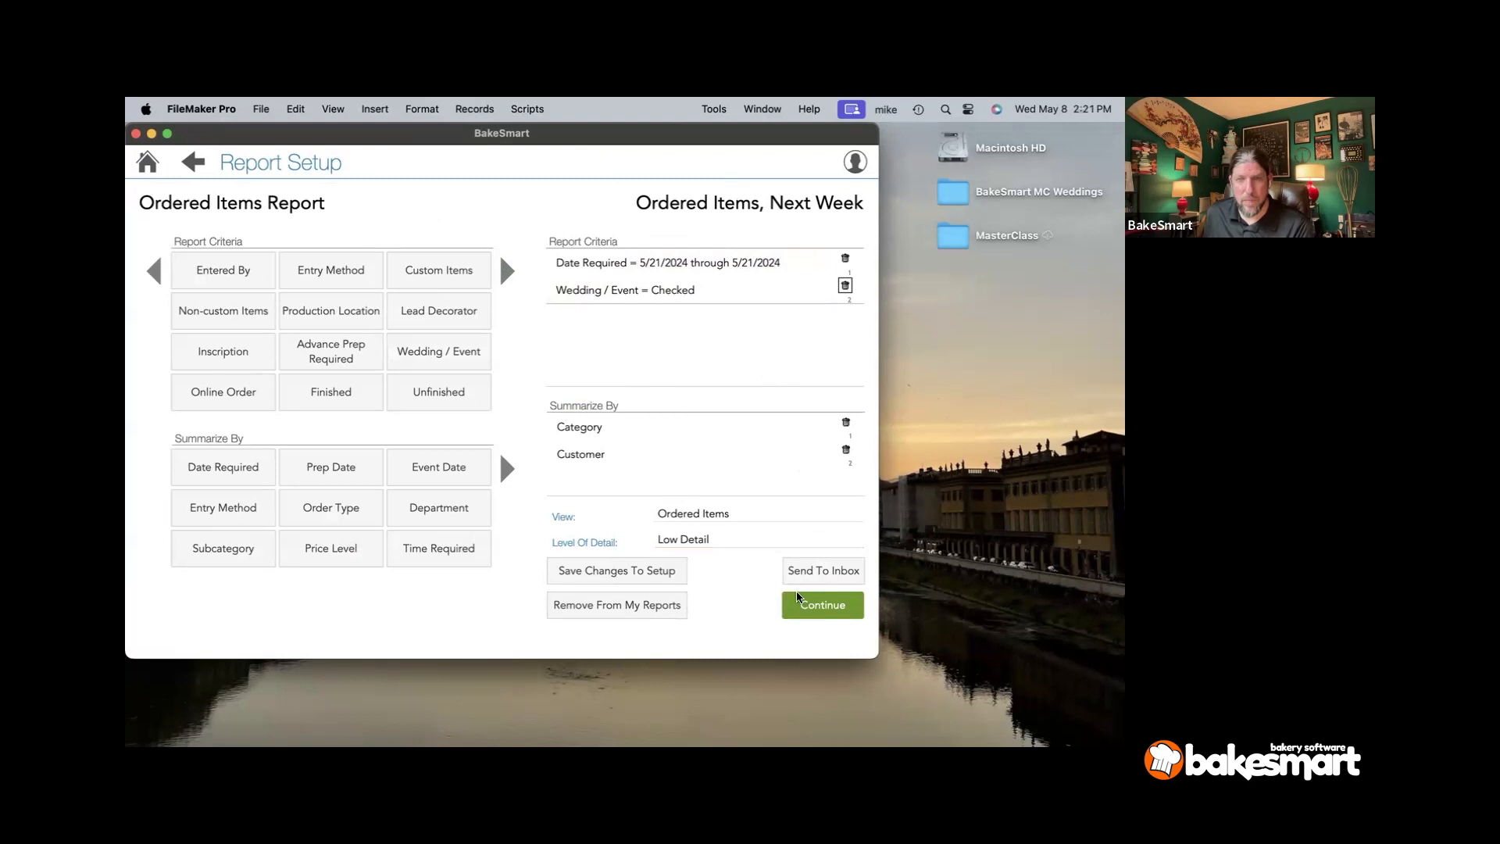
- Preview the two-page report totalling 10 items, then close the preview window
{"action": "left_click", "coordinate": [809, 610]}
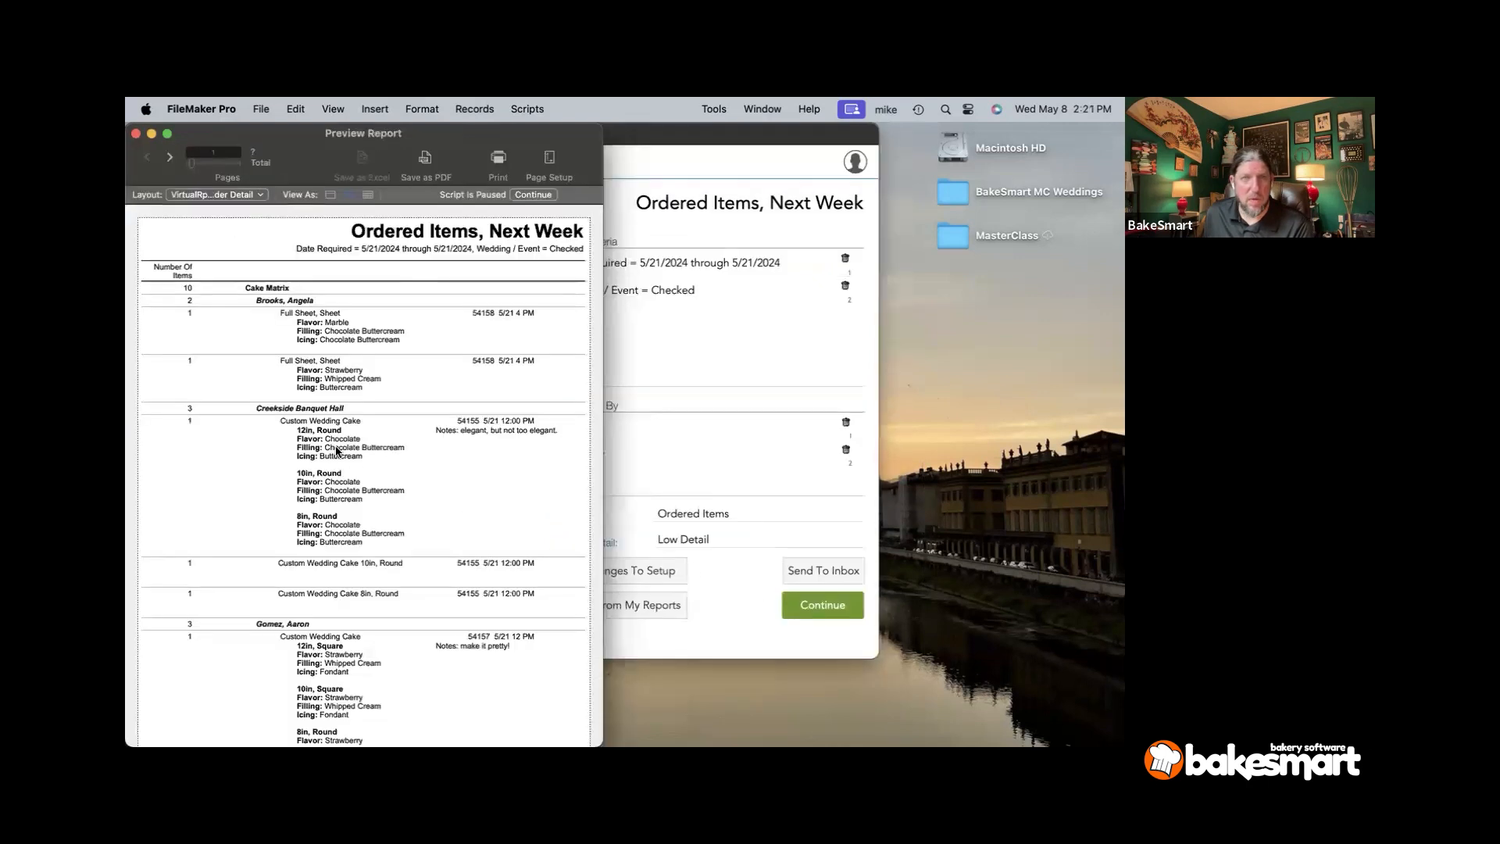
{"action": "scroll", "coordinate": [326, 453], "scroll_direction": "down", "scroll_amount": 2}
{"action": "scroll", "coordinate": [327, 457], "scroll_direction": "down", "scroll_amount": 3}
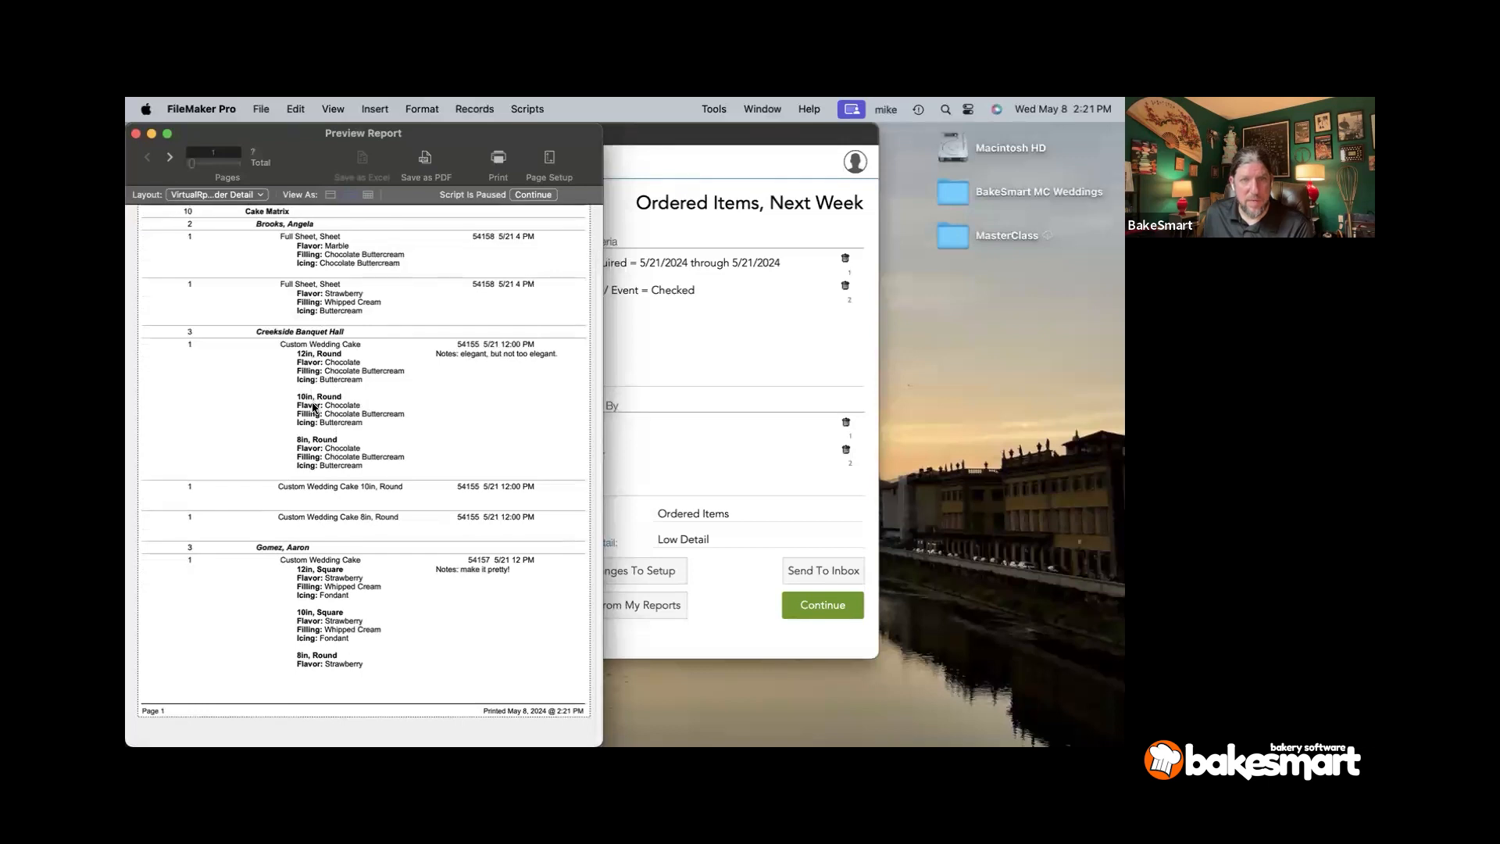
{"action": "scroll", "coordinate": [316, 492], "scroll_direction": "up", "scroll_amount": 1}
{"action": "scroll", "coordinate": [316, 508], "scroll_direction": "down", "scroll_amount": 1}
{"action": "scroll", "coordinate": [315, 514], "scroll_direction": "up", "scroll_amount": 3}
{"action": "scroll", "coordinate": [317, 512], "scroll_direction": "up", "scroll_amount": 3}
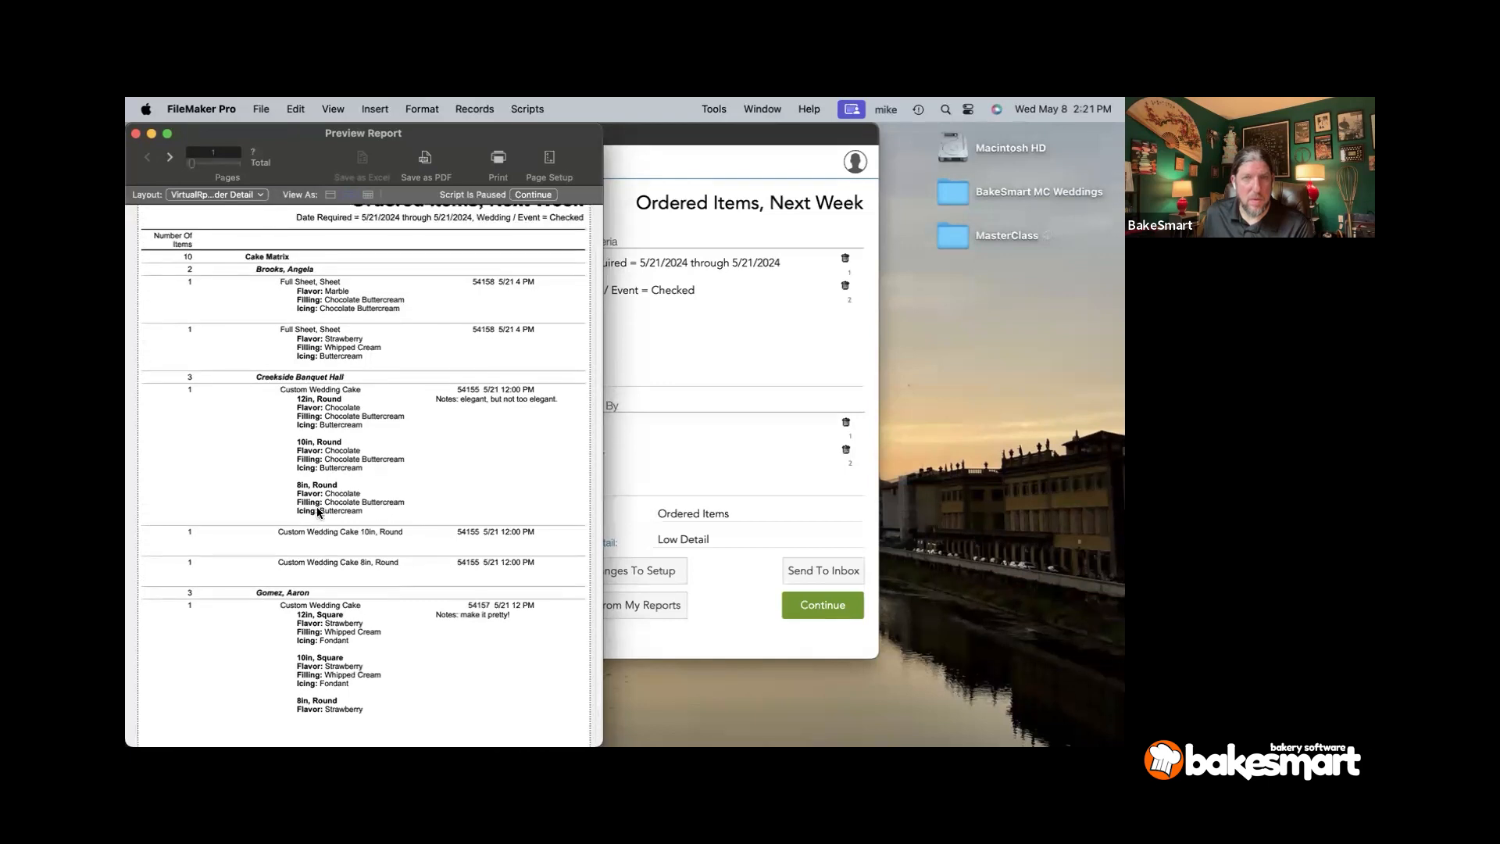
{"action": "scroll", "coordinate": [317, 508], "scroll_direction": "down", "scroll_amount": 6}
{"action": "left_click", "coordinate": [164, 157]}
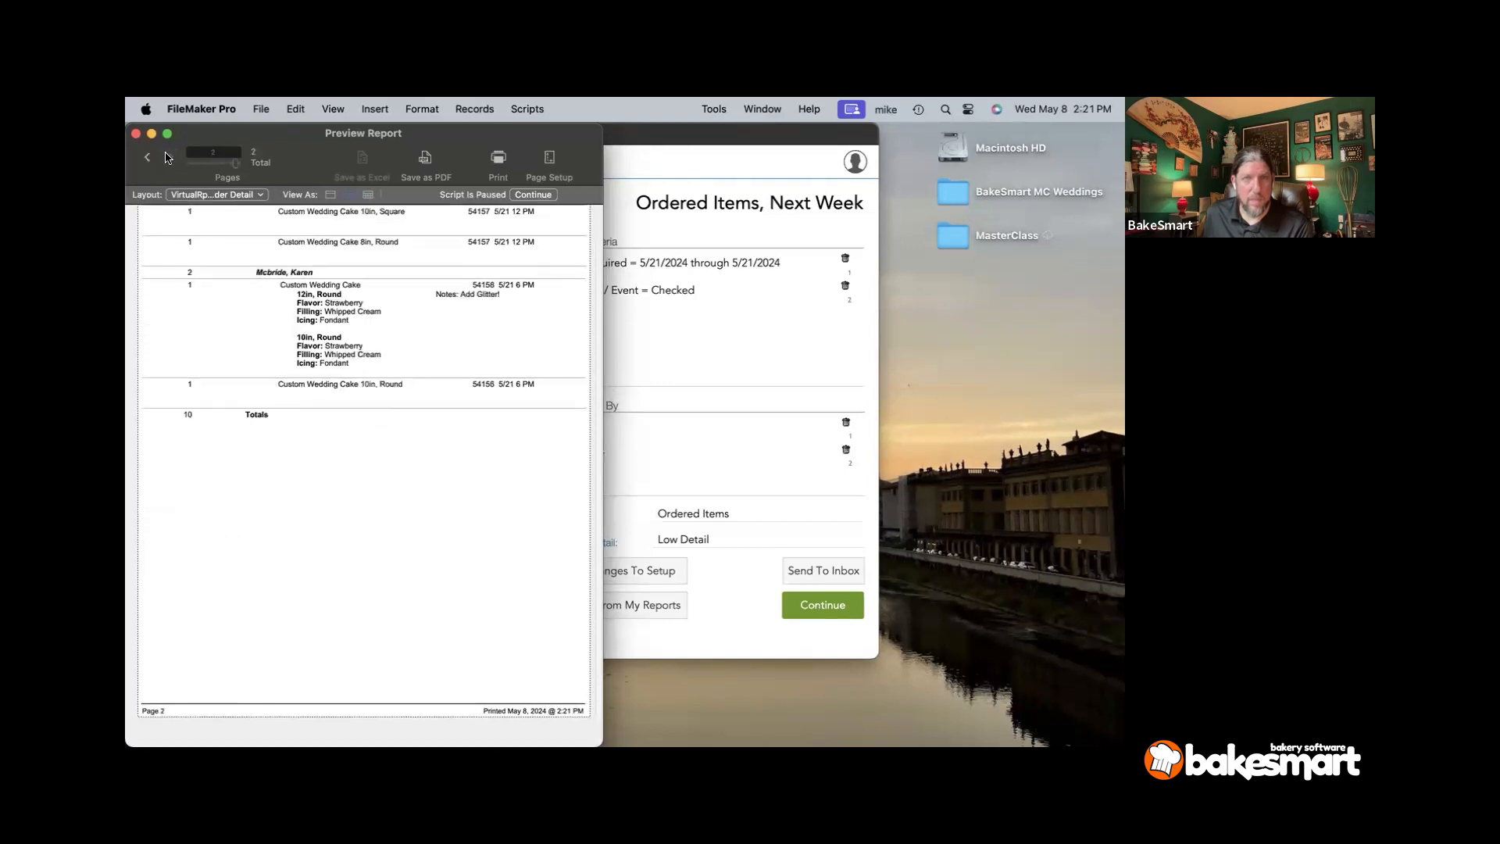
{"action": "scroll", "coordinate": [199, 283], "scroll_direction": "up", "scroll_amount": 5}
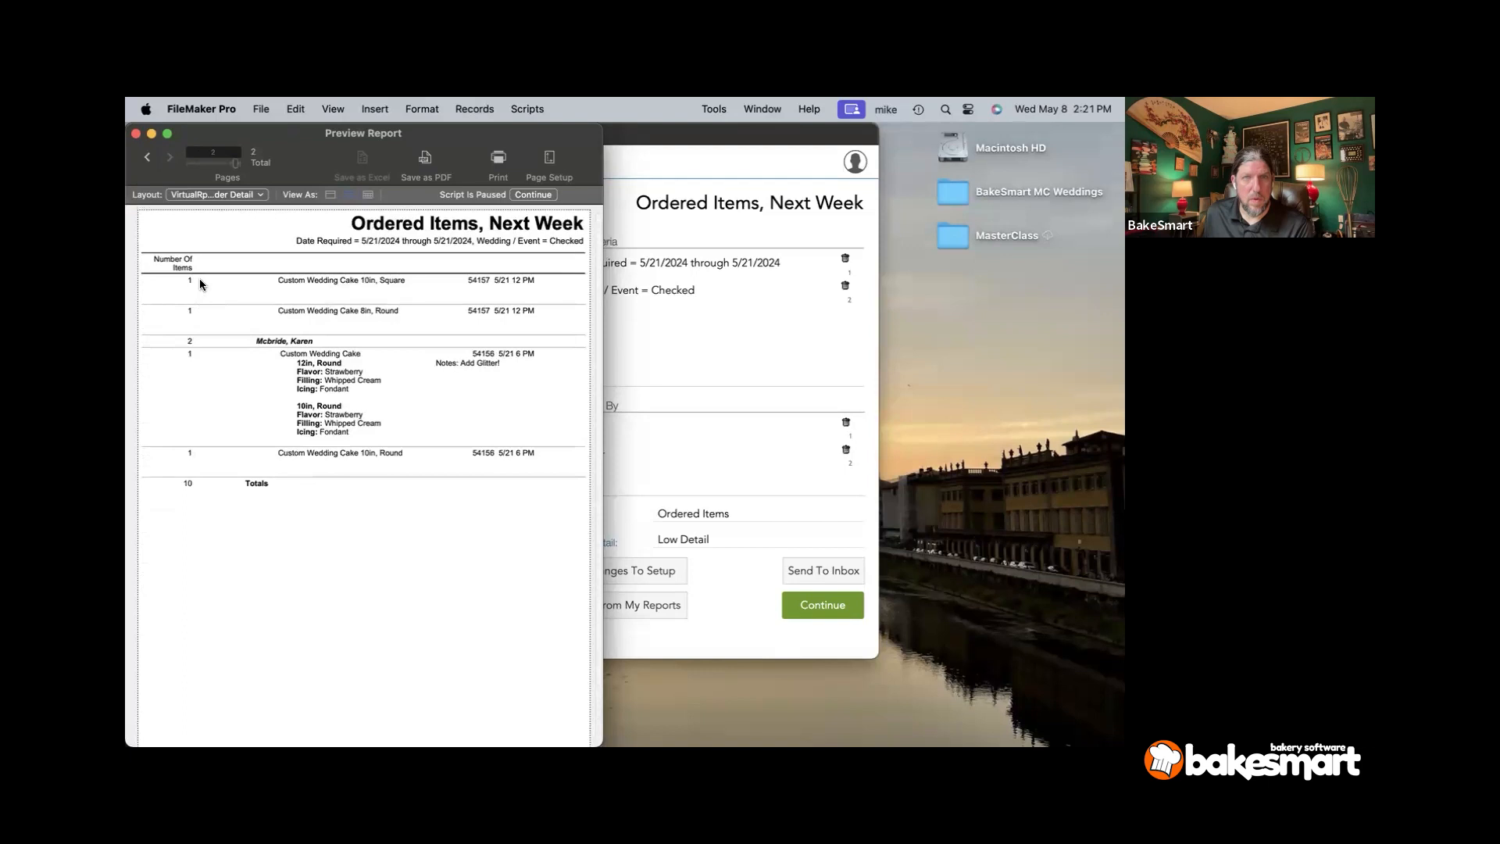
{"action": "left_click", "coordinate": [148, 159]}
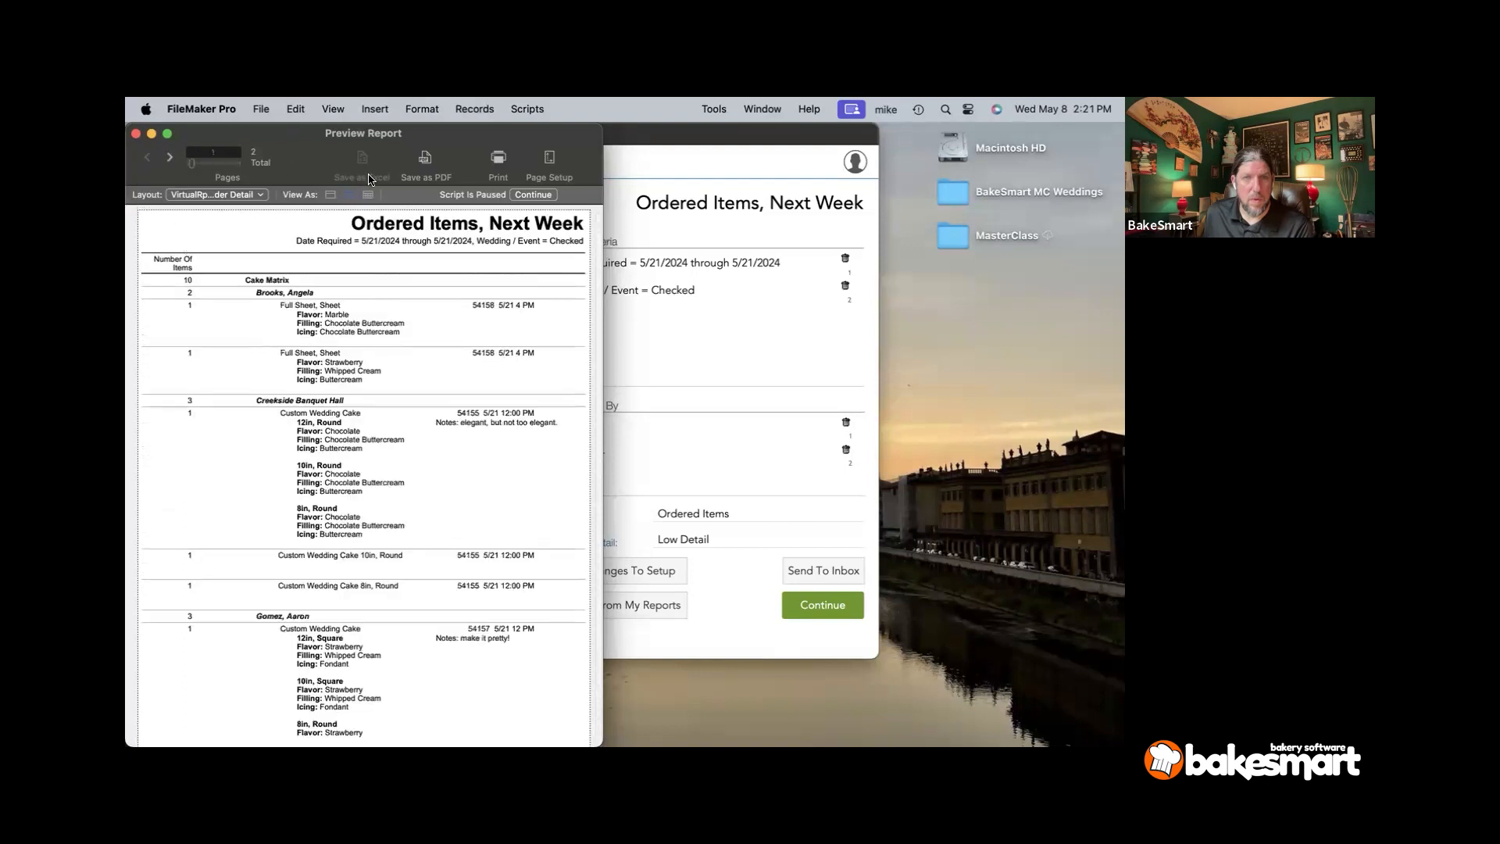
{"action": "left_click", "coordinate": [533, 194]}
{"action": "left_click", "coordinate": [802, 157]}
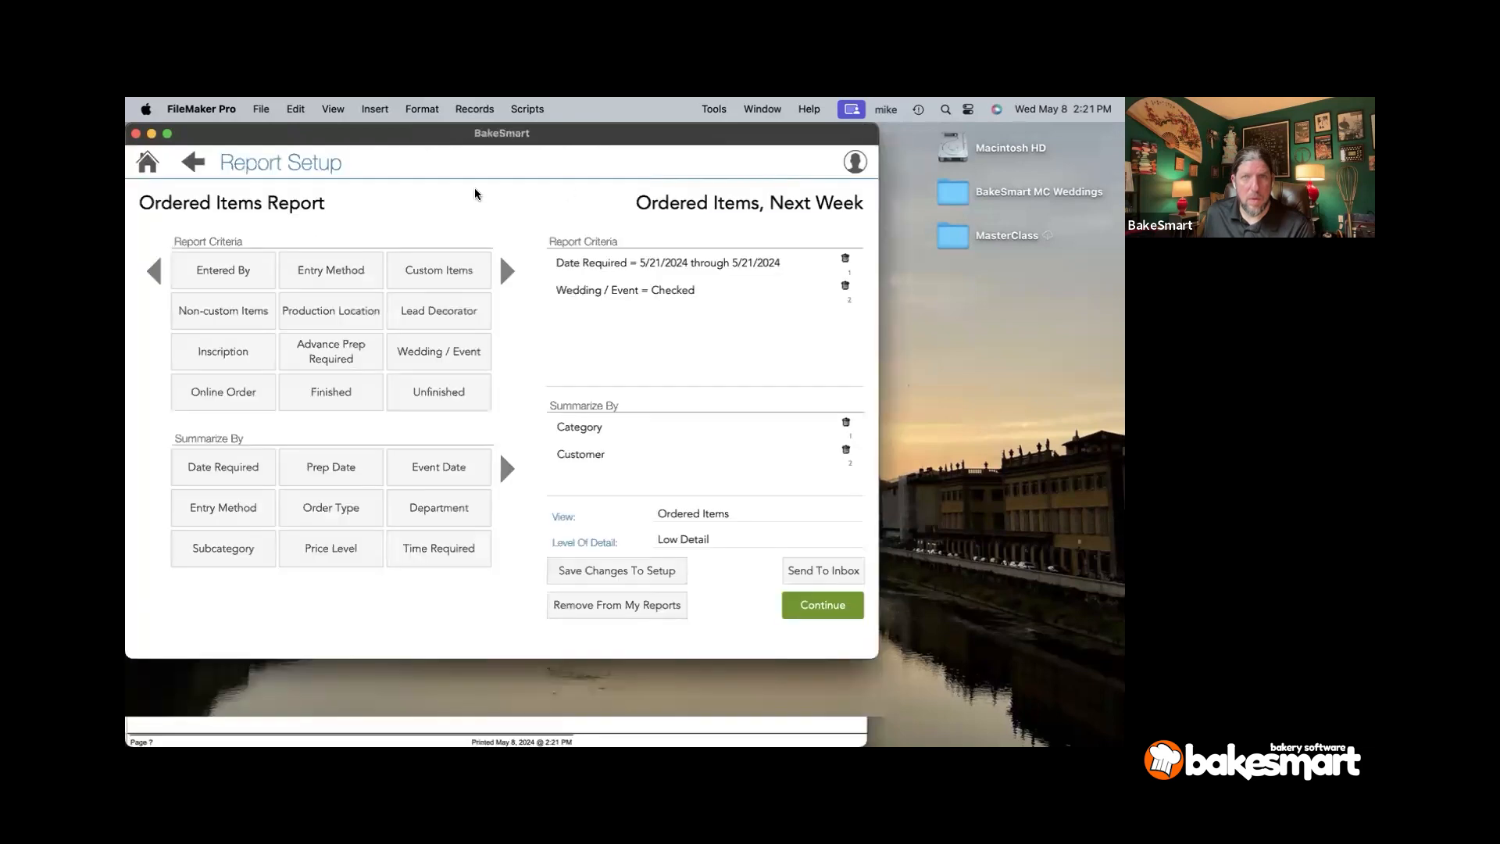
- Close the report name editor unchanged and return via Saved Reports to the home screen
{"action": "left_click", "coordinate": [522, 196]}
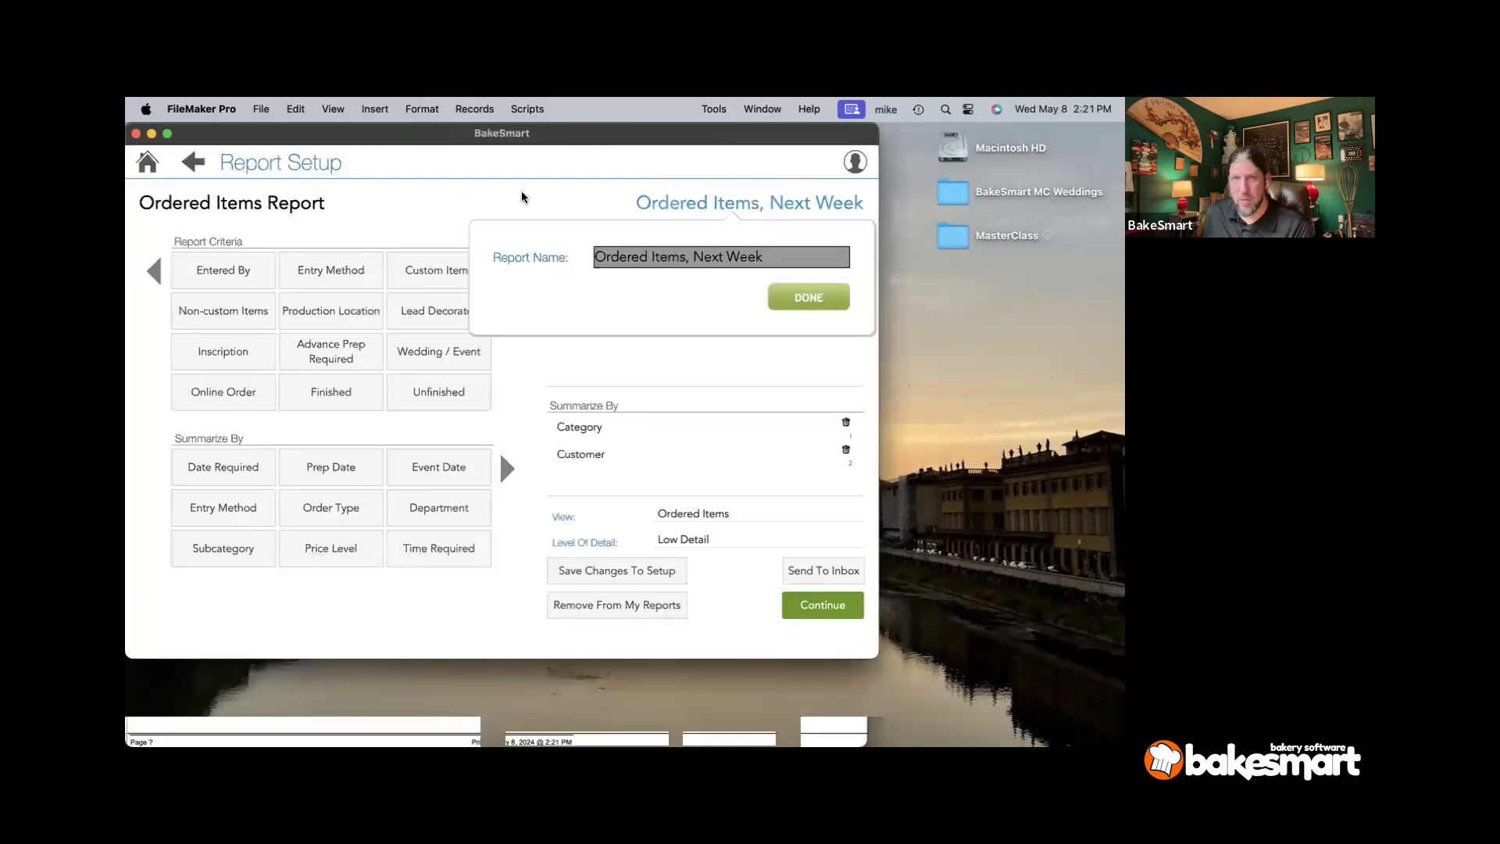
{"action": "left_click", "coordinate": [423, 159]}
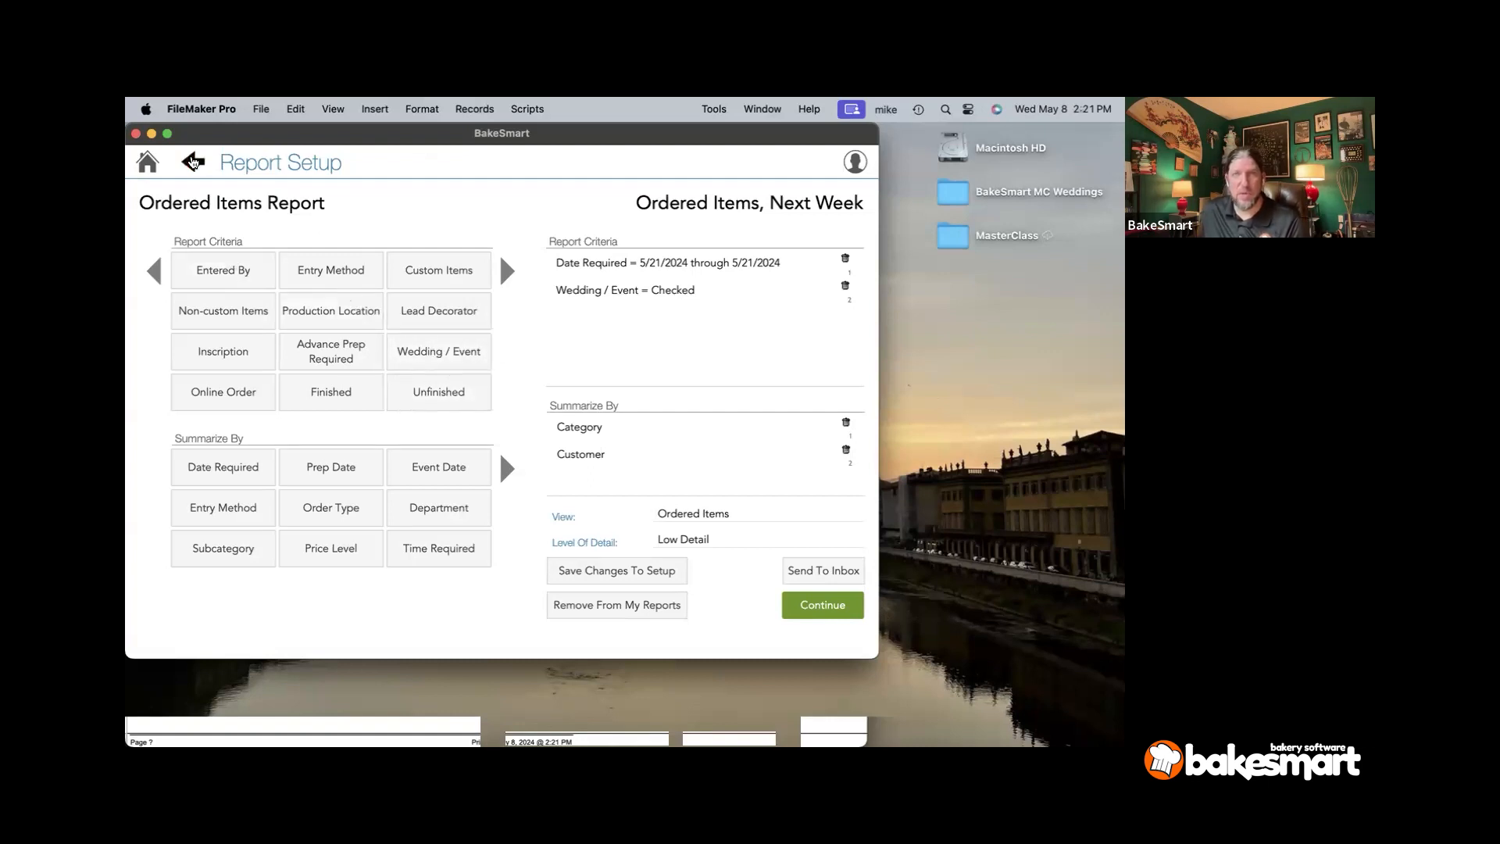
{"action": "left_click", "coordinate": [192, 163]}
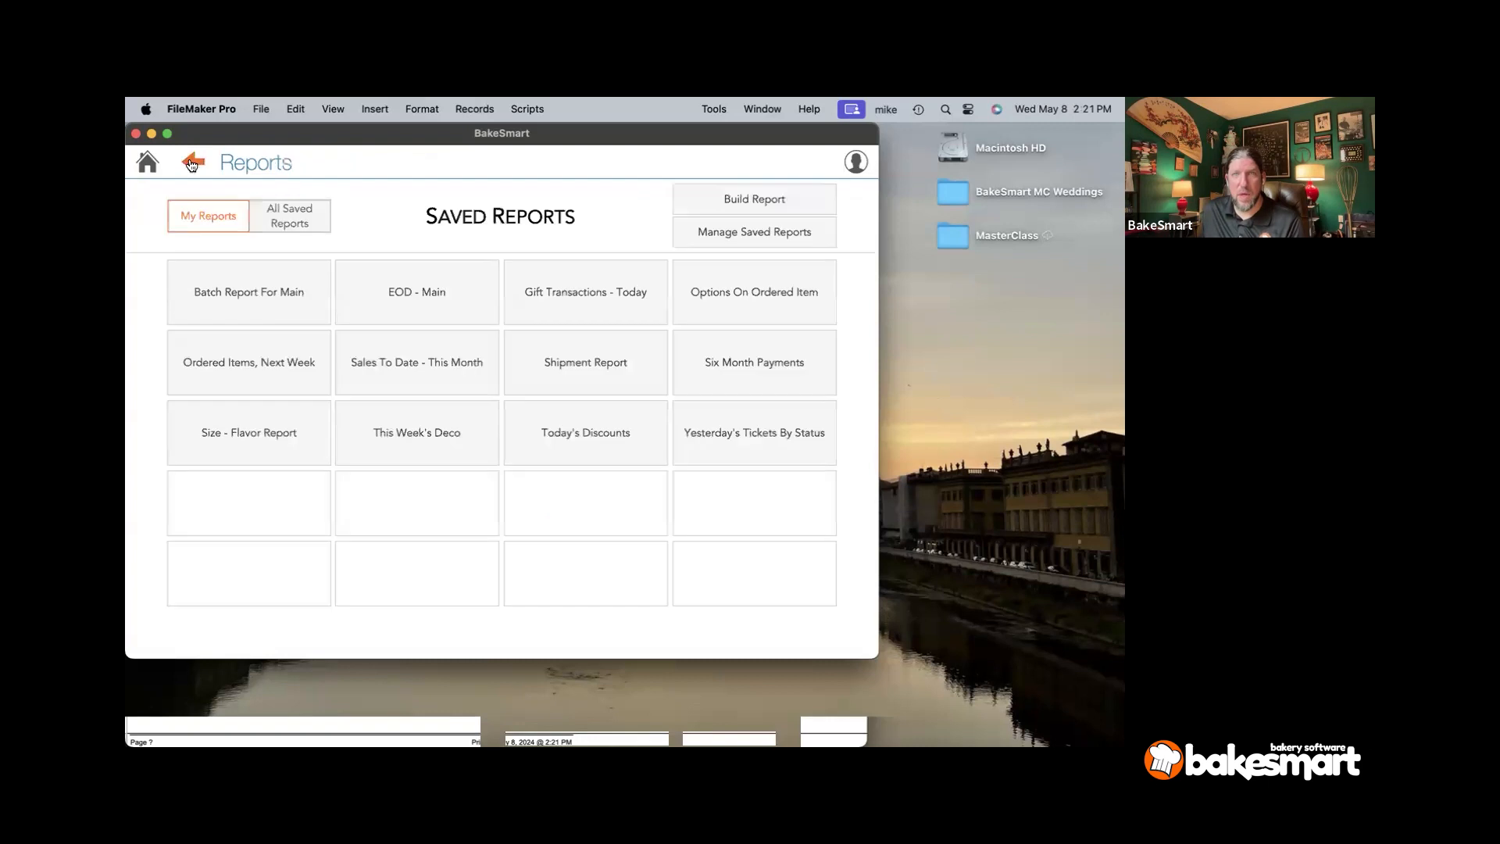
{"action": "left_click", "coordinate": [148, 165]}
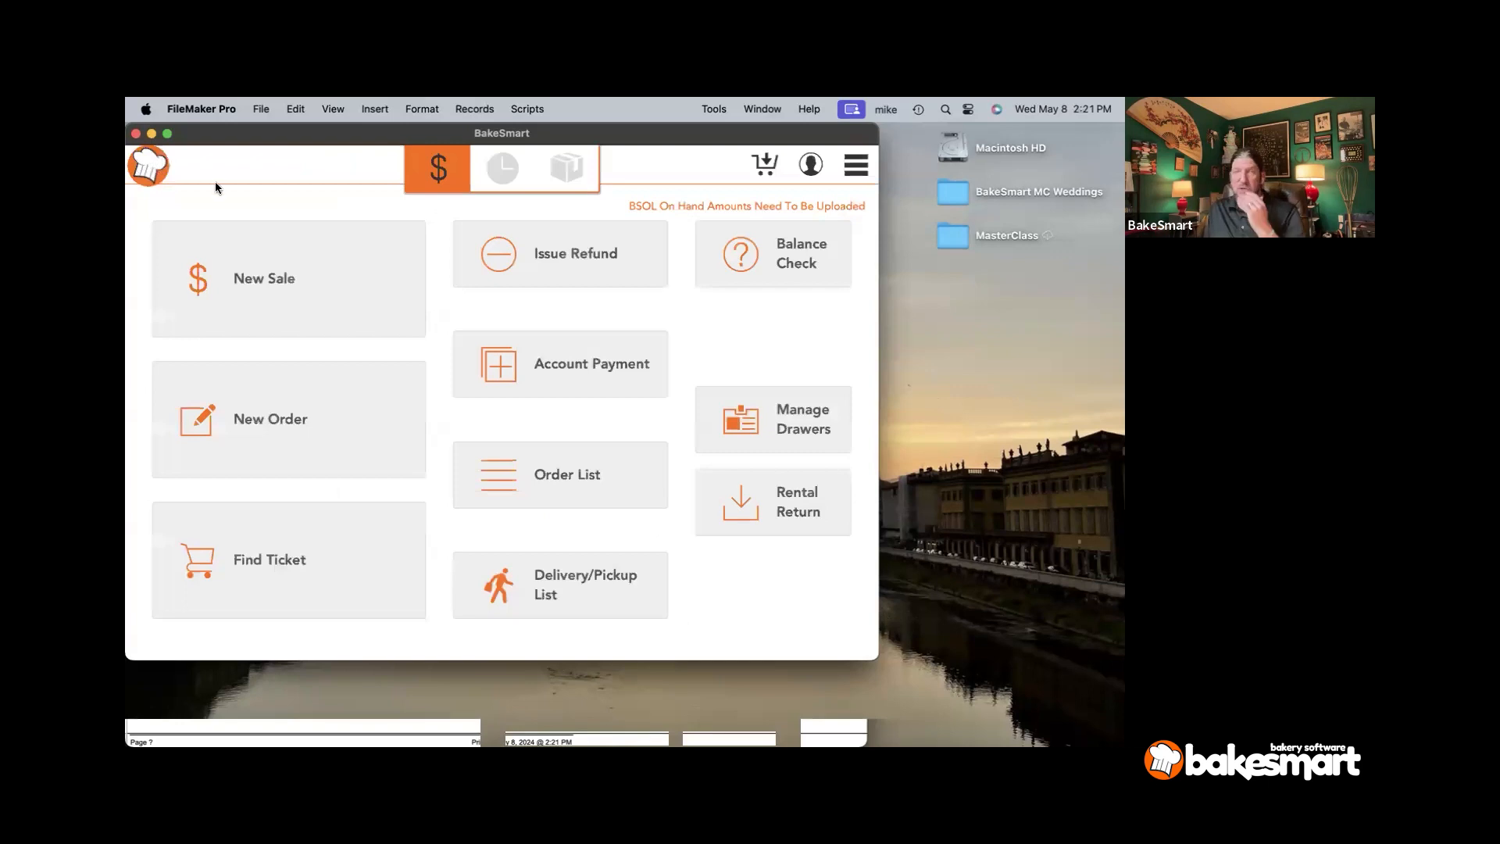
- Search the customer list for 'creeks' and open the Creekside Banquet Hall record
{"action": "left_click", "coordinate": [854, 167]}
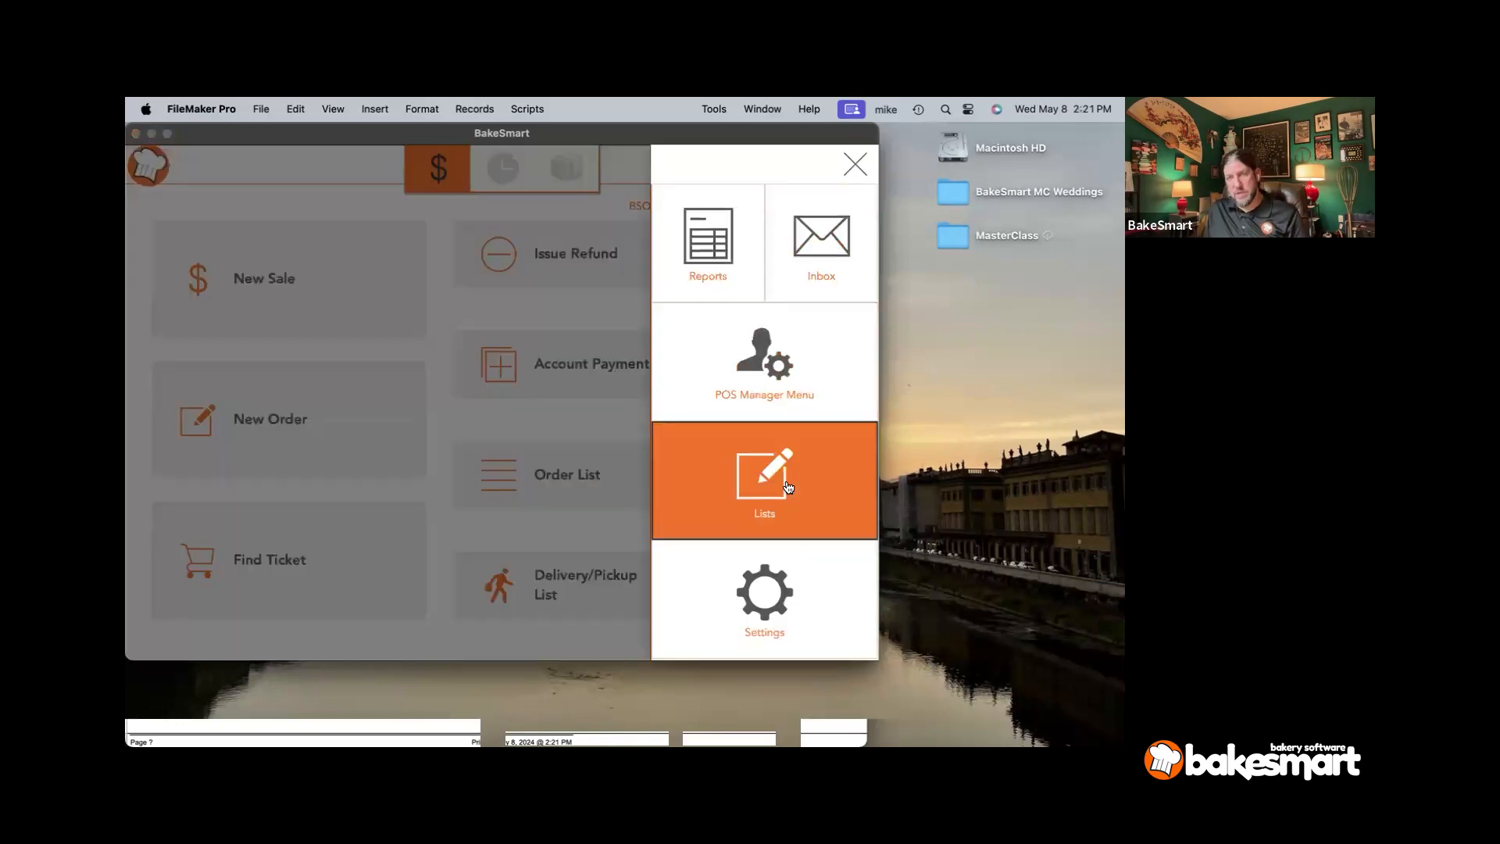
{"action": "left_click", "coordinate": [788, 485]}
{"action": "left_click", "coordinate": [809, 265]}
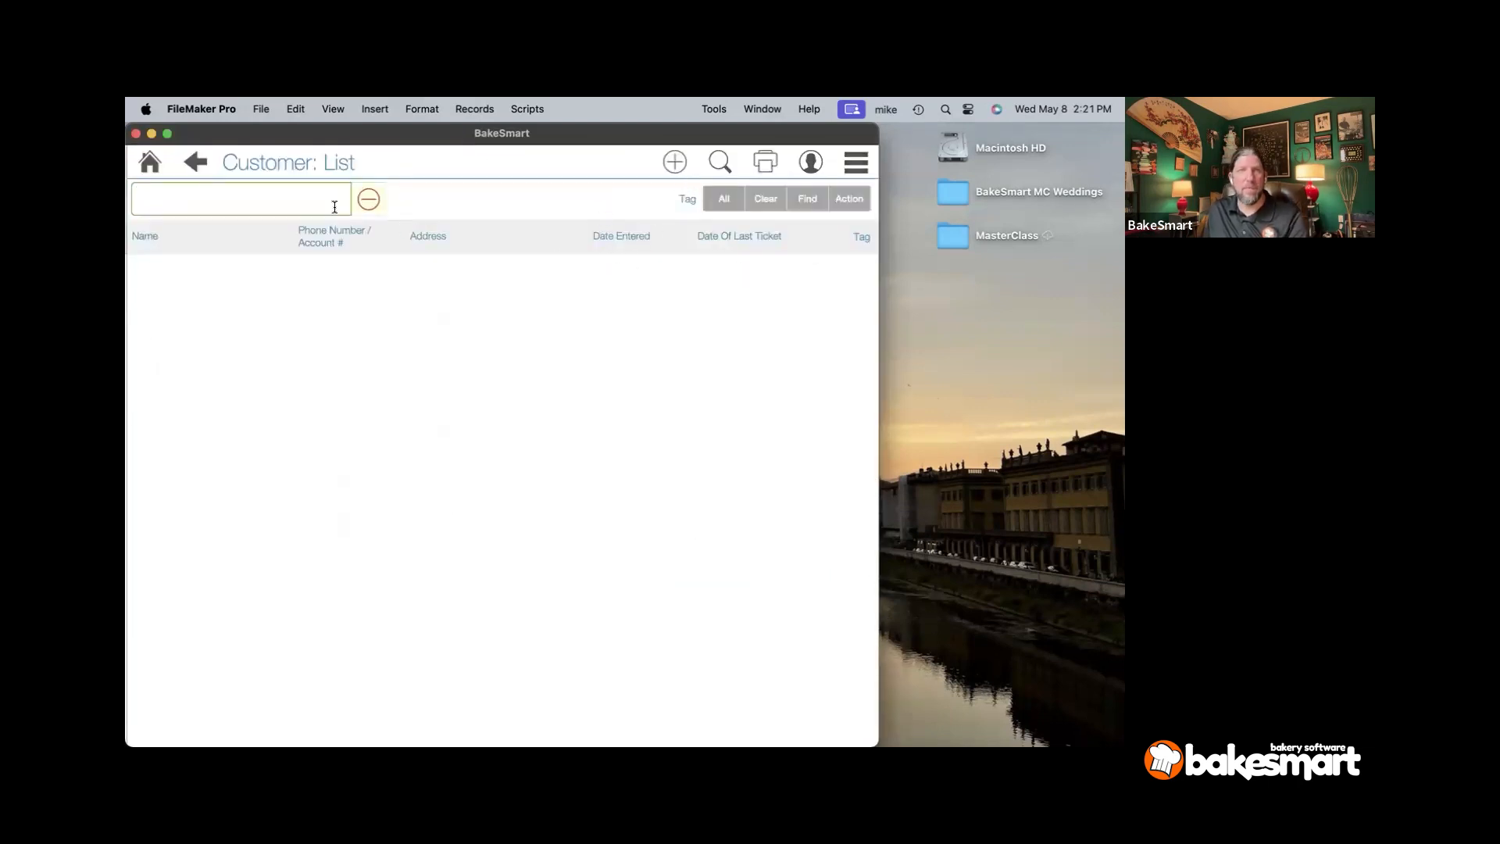
{"action": "type", "text": "creeks"}
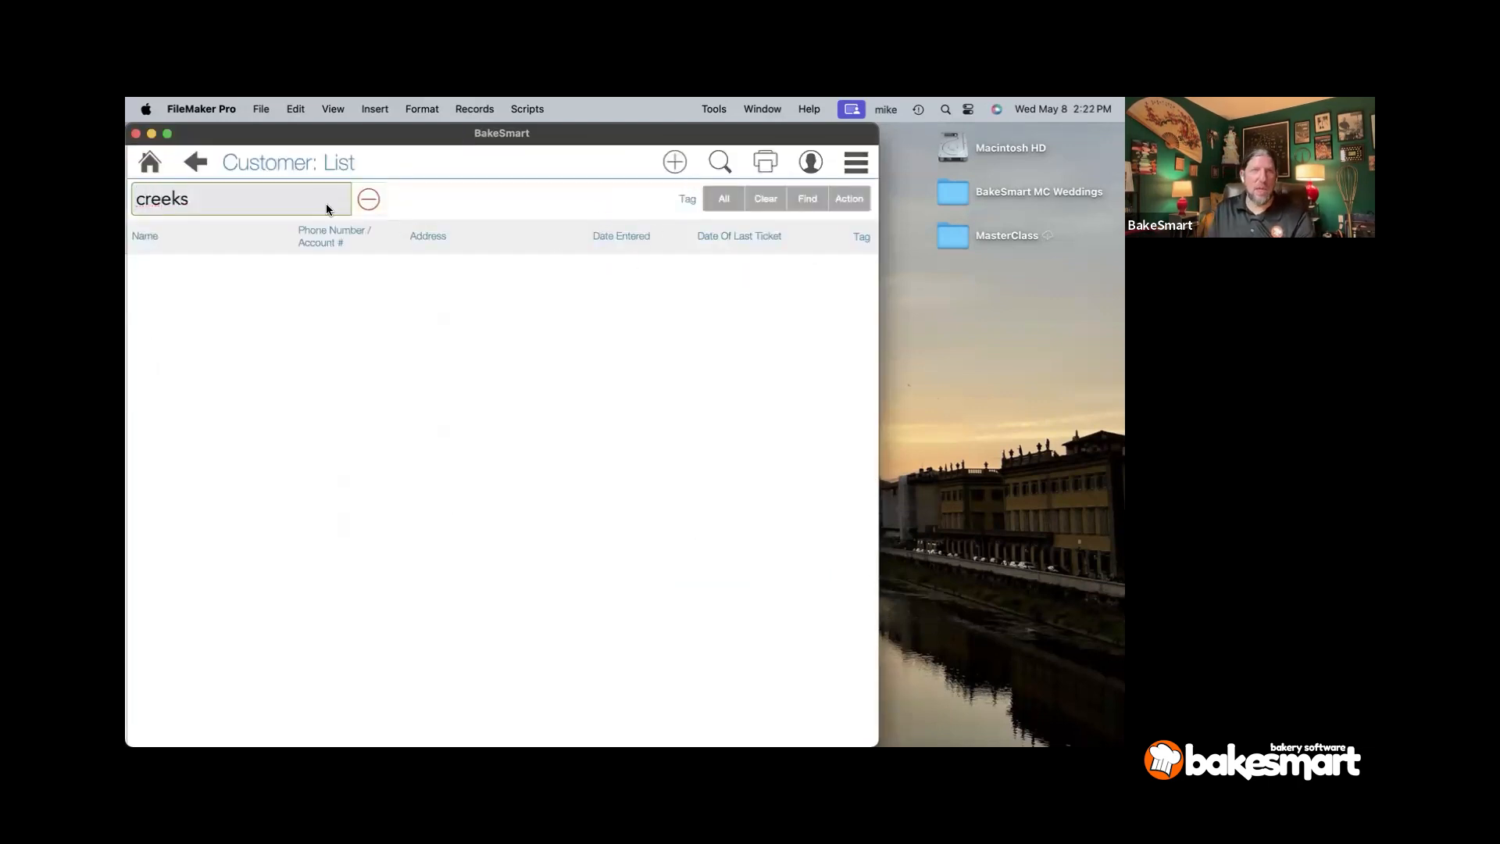
{"action": "key", "text": "Return"}
{"action": "left_click", "coordinate": [233, 285]}
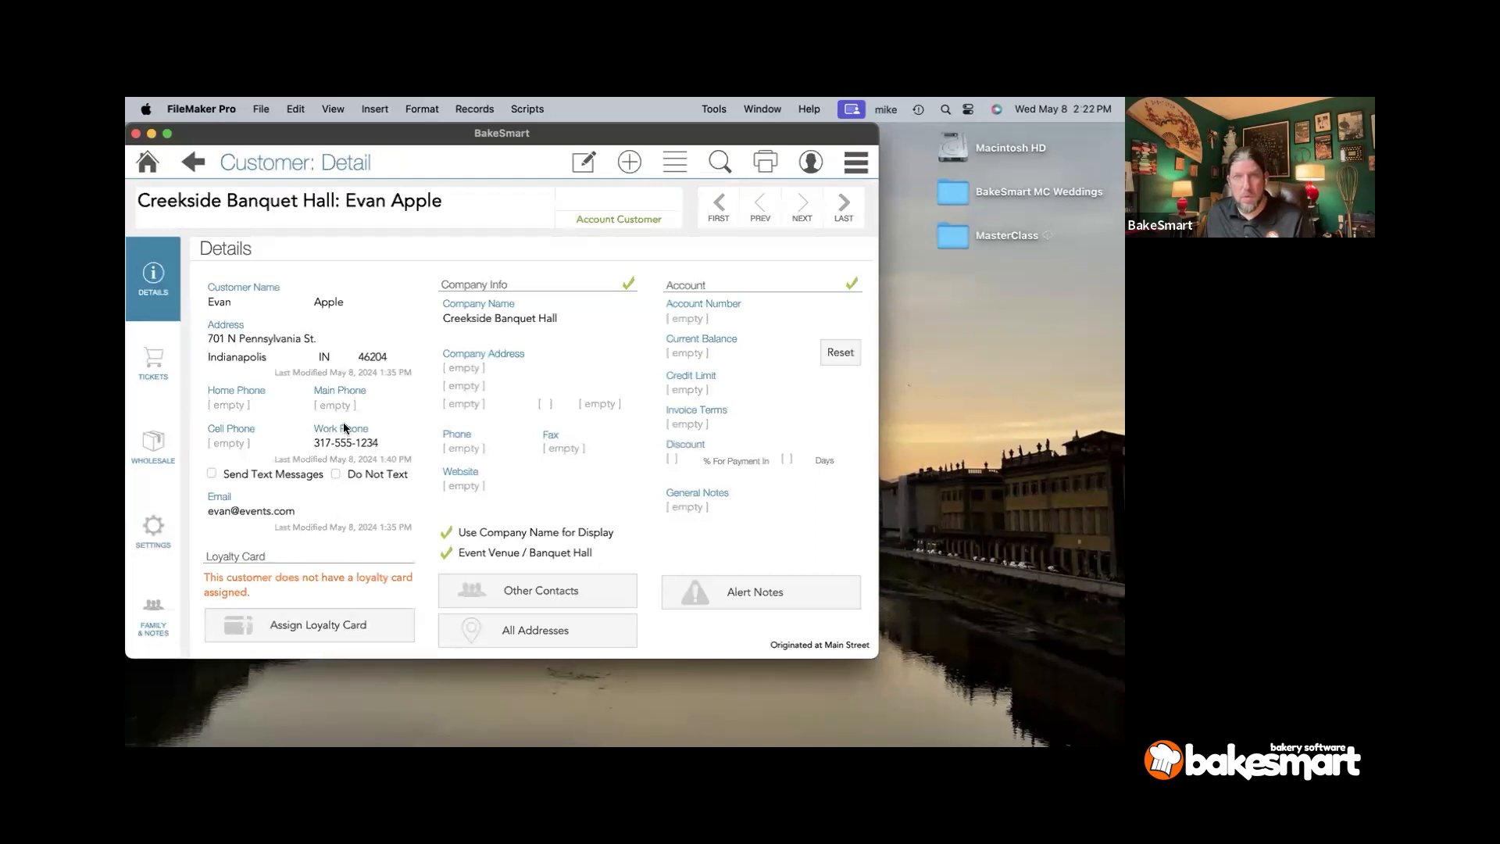
- Show the customer's order tickets and open the May 21 order 54155
{"action": "left_click", "coordinate": [155, 367]}
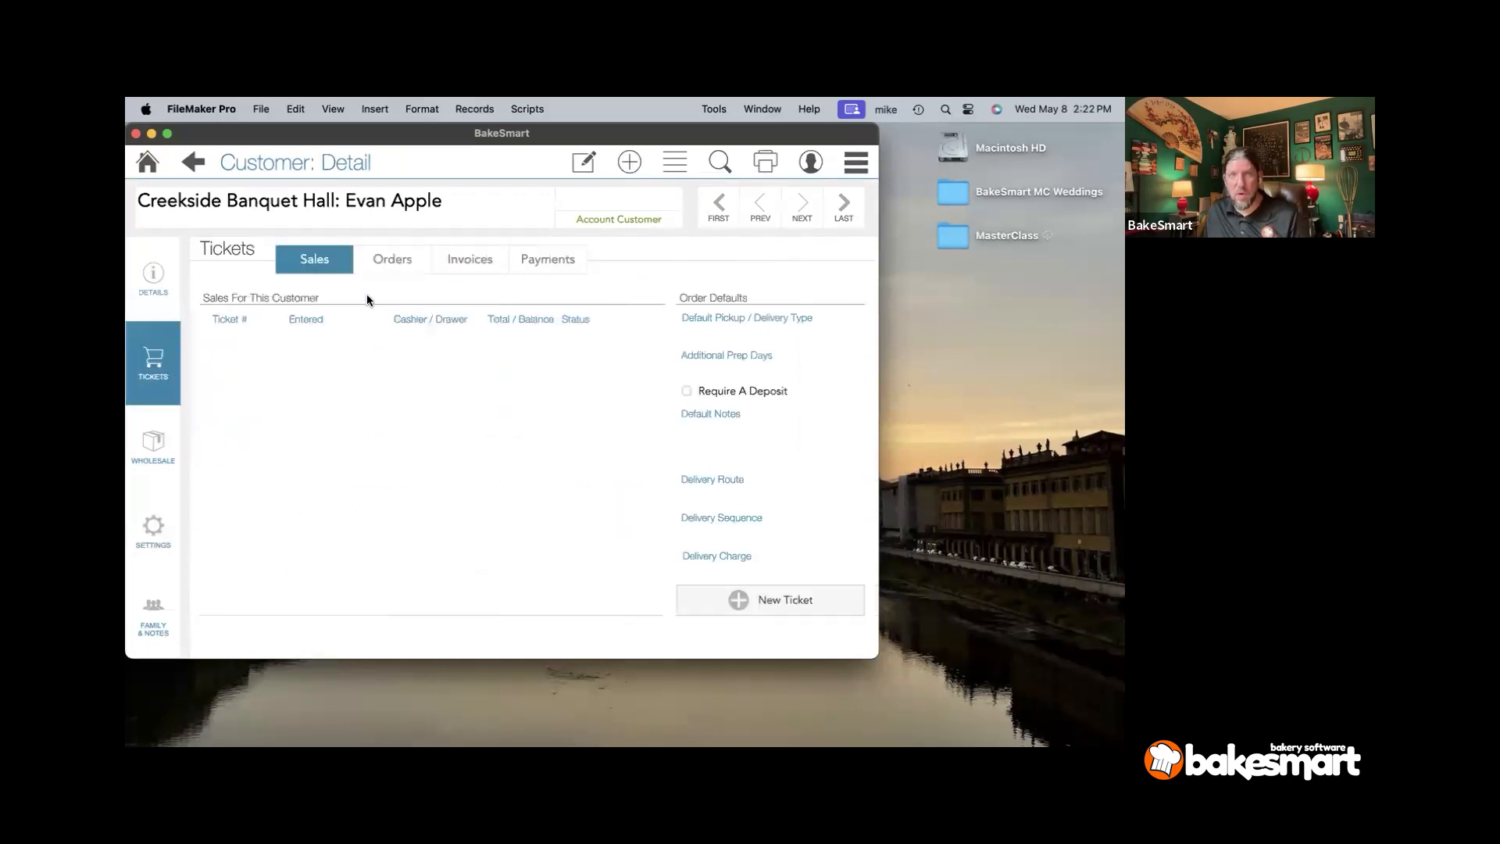
{"action": "left_click", "coordinate": [392, 258]}
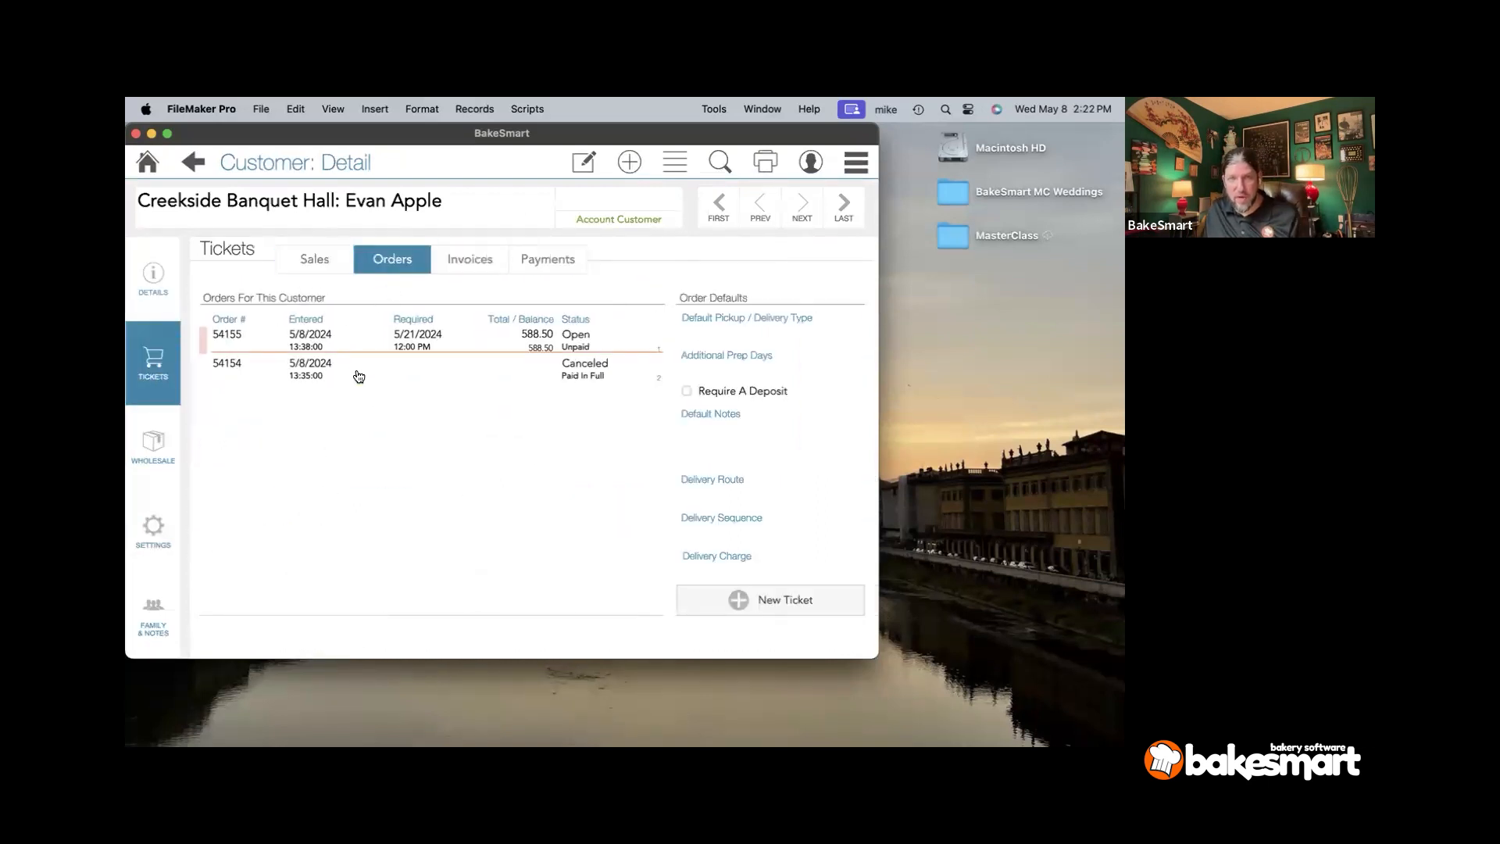
{"action": "left_click", "coordinate": [280, 345]}
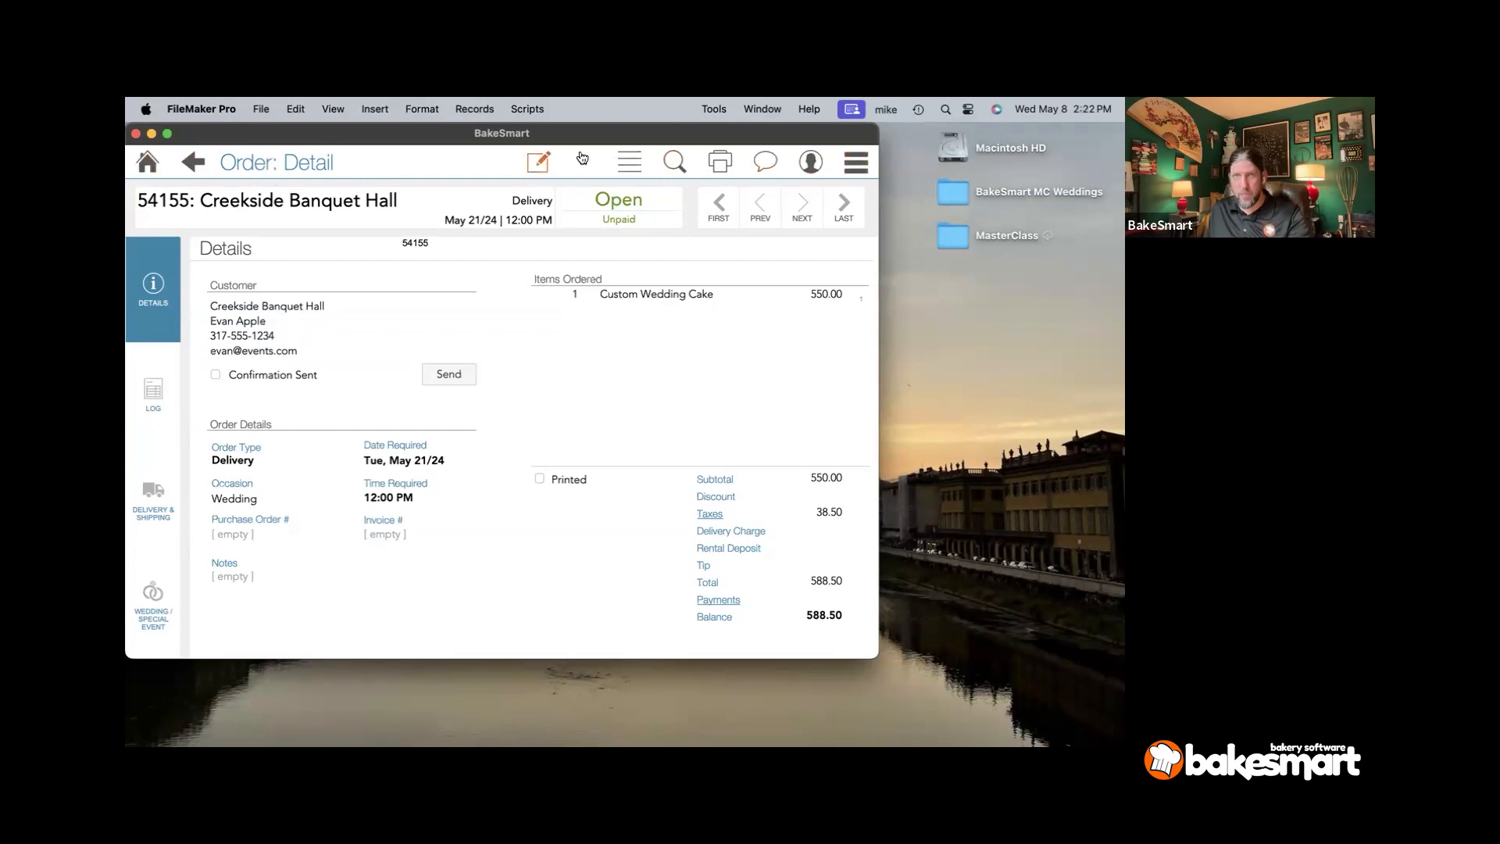
- Print the Wedding Confirmation for order 54155 and view its Wedding / Special Event details
{"action": "left_click", "coordinate": [719, 163]}
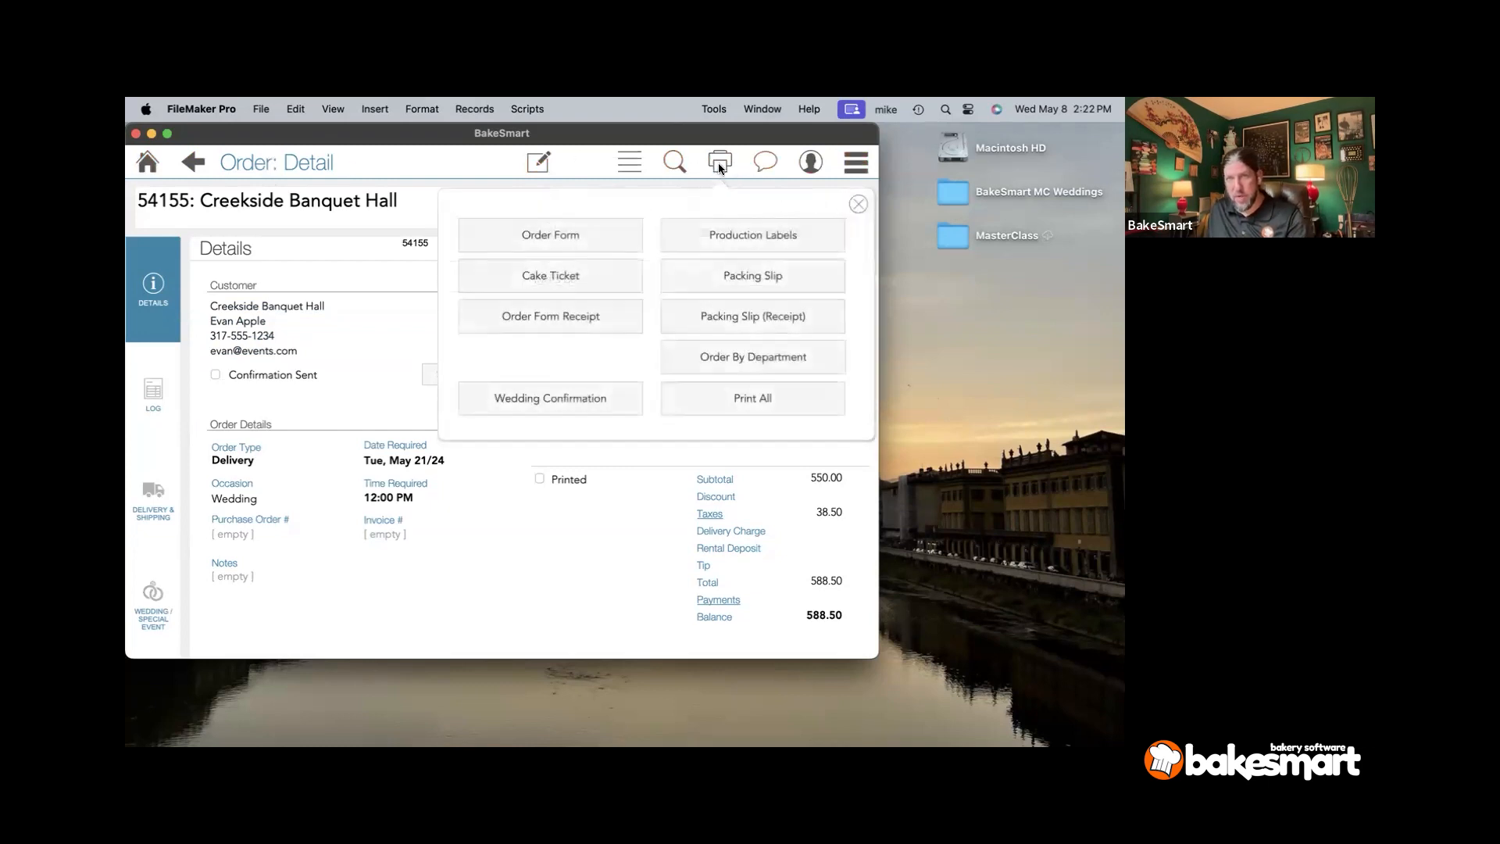
{"action": "left_click", "coordinate": [591, 400]}
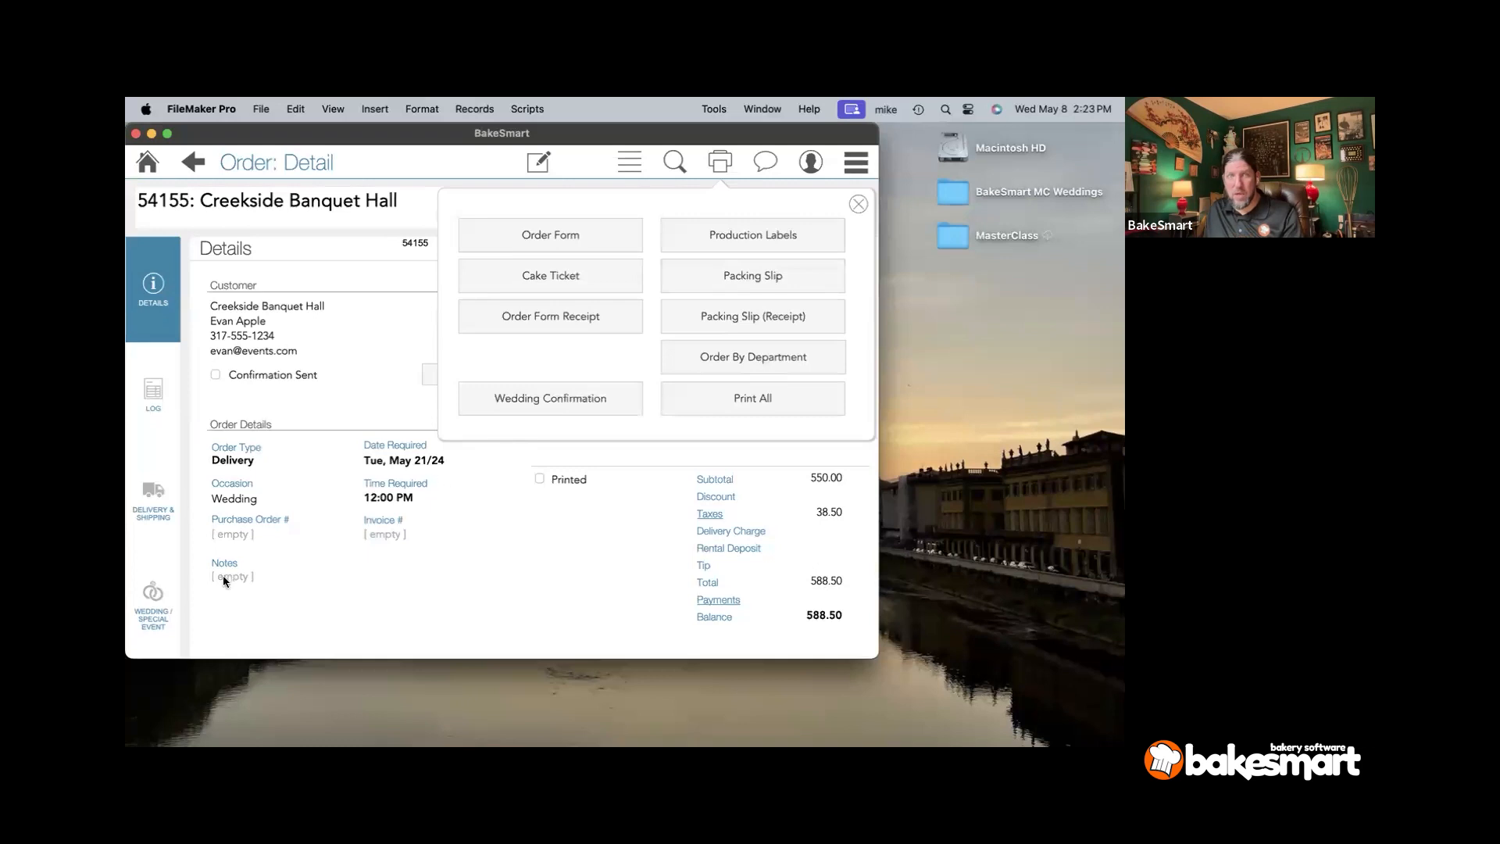
{"action": "left_click", "coordinate": [149, 592]}
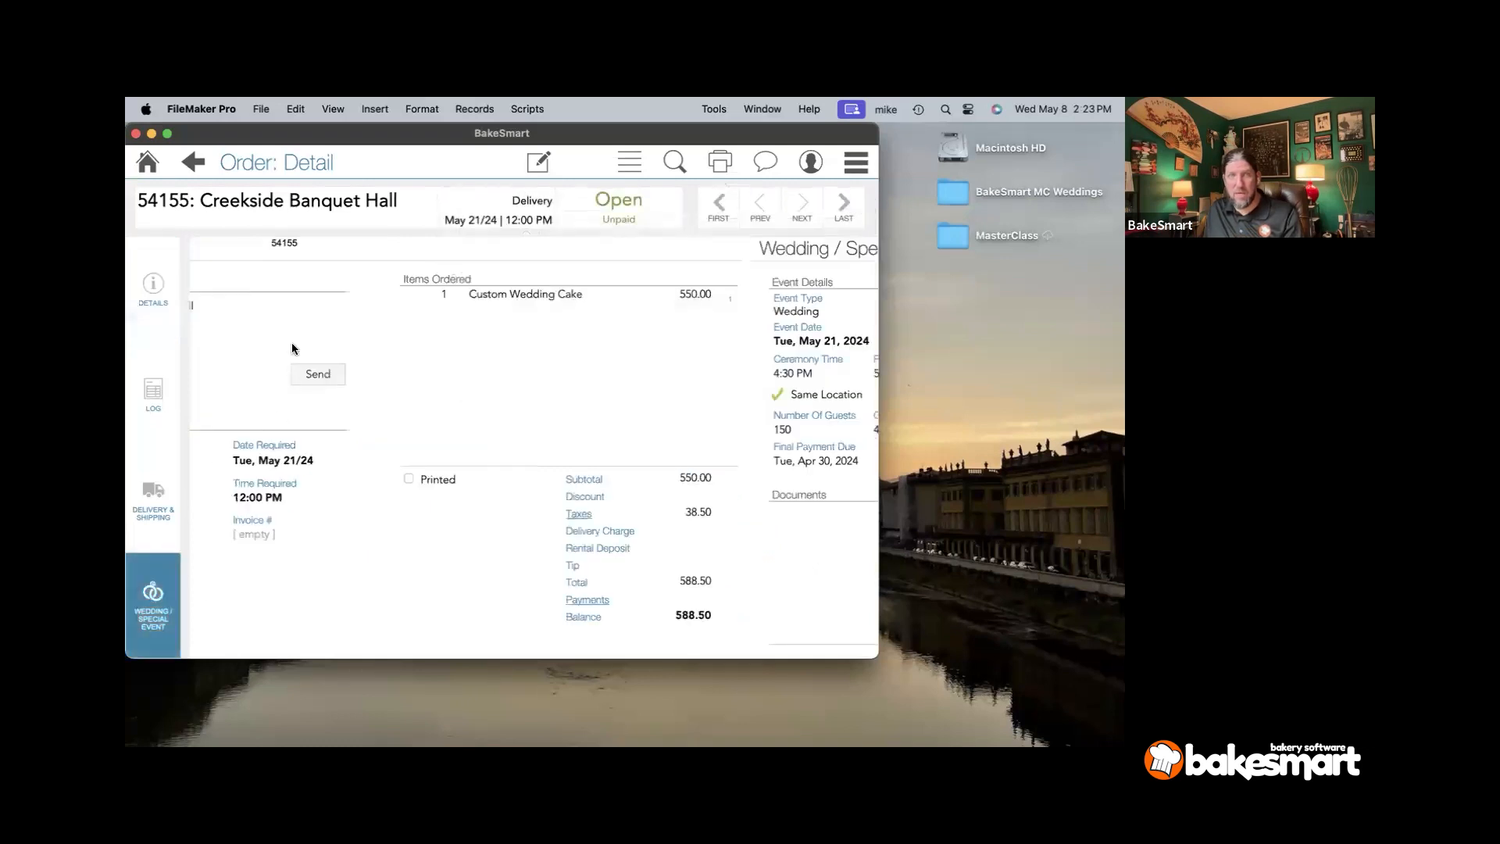
- In edit mode, untick and re-tick the Wedding / Special Event flag, then return home
{"action": "left_click", "coordinate": [542, 161]}
{"action": "left_click", "coordinate": [670, 250]}
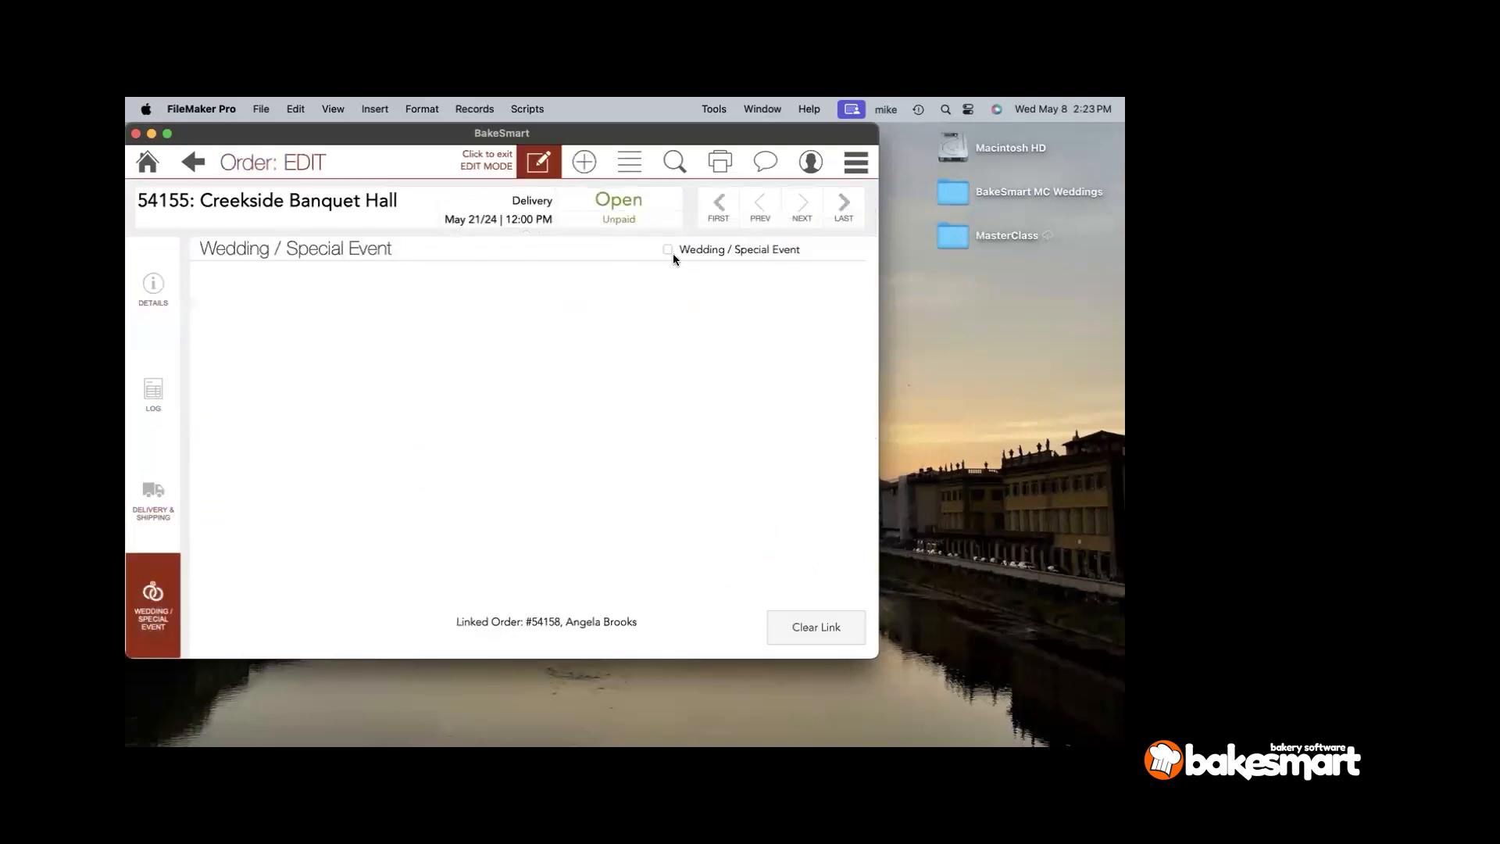
{"action": "left_click", "coordinate": [723, 162]}
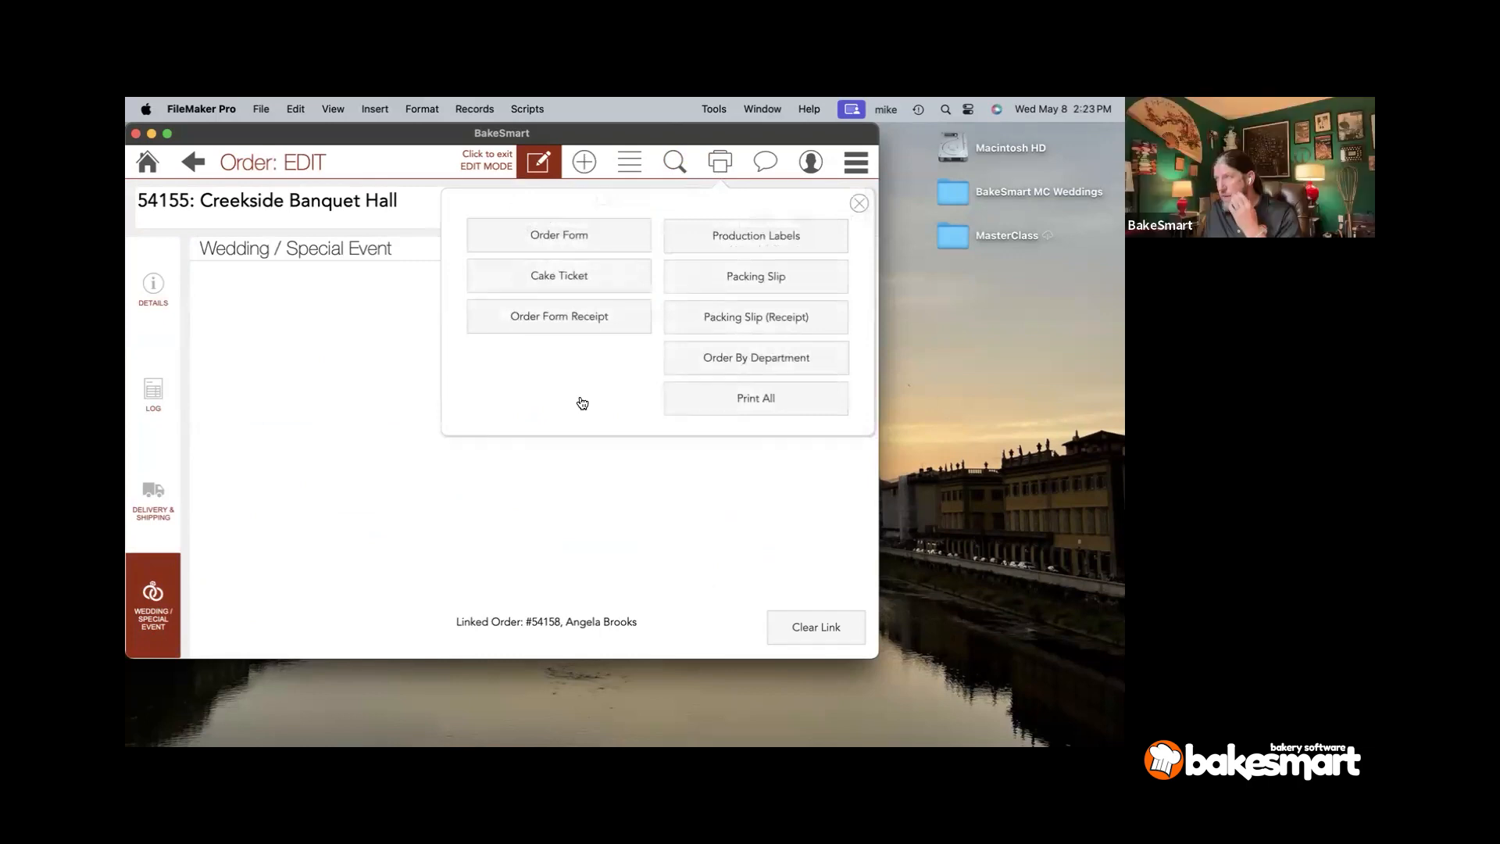
{"action": "left_click", "coordinate": [692, 184]}
{"action": "left_click", "coordinate": [715, 250]}
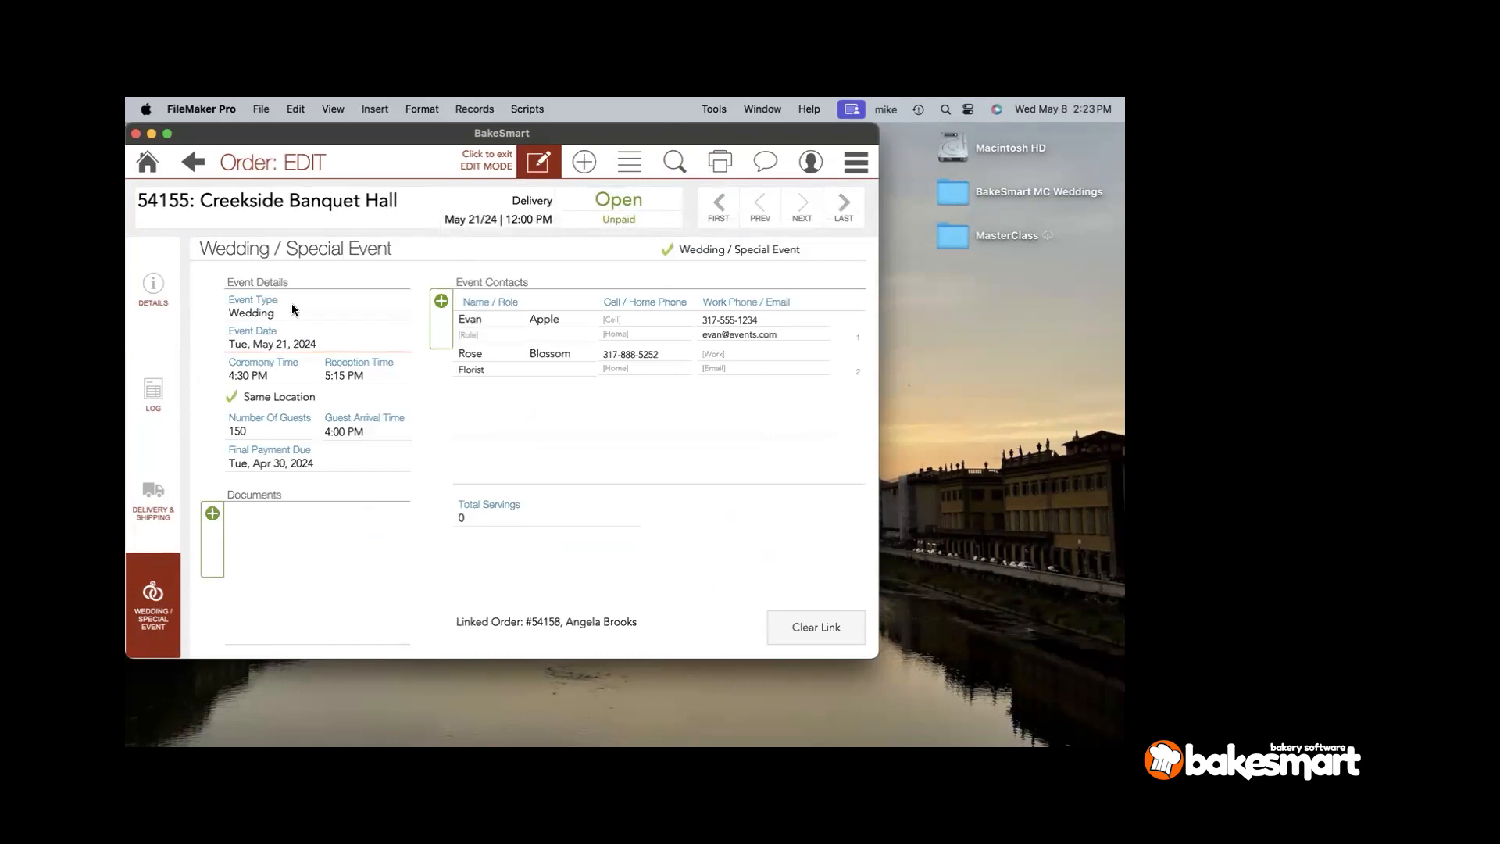
{"action": "left_click", "coordinate": [150, 170]}
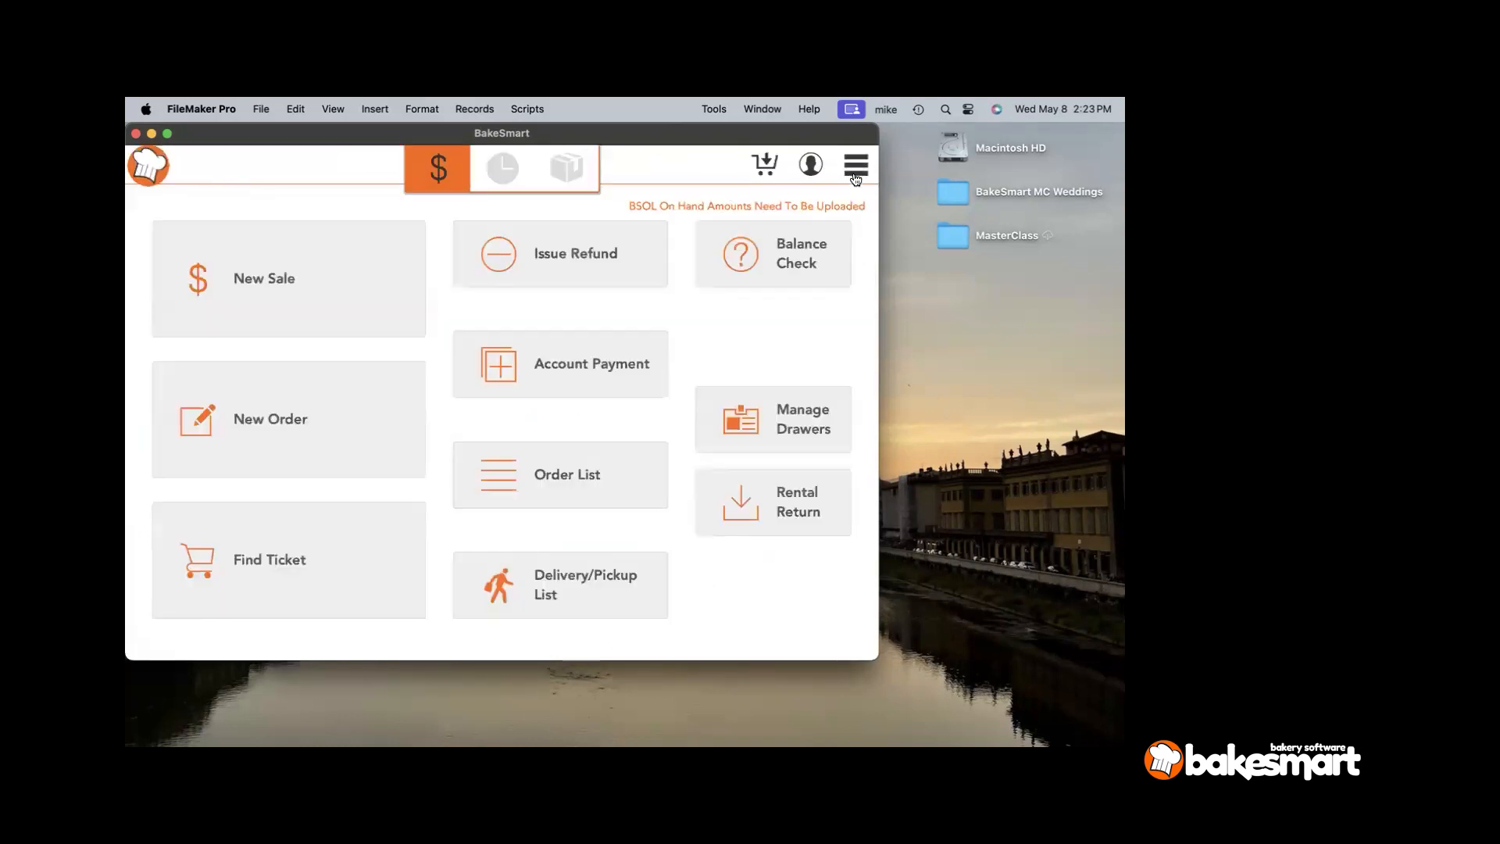
- Open the Orders settings on Weddings & Events, showing the 21-day final payment rule and contract terms
{"action": "left_click", "coordinate": [855, 163]}
{"action": "left_click", "coordinate": [772, 590]}
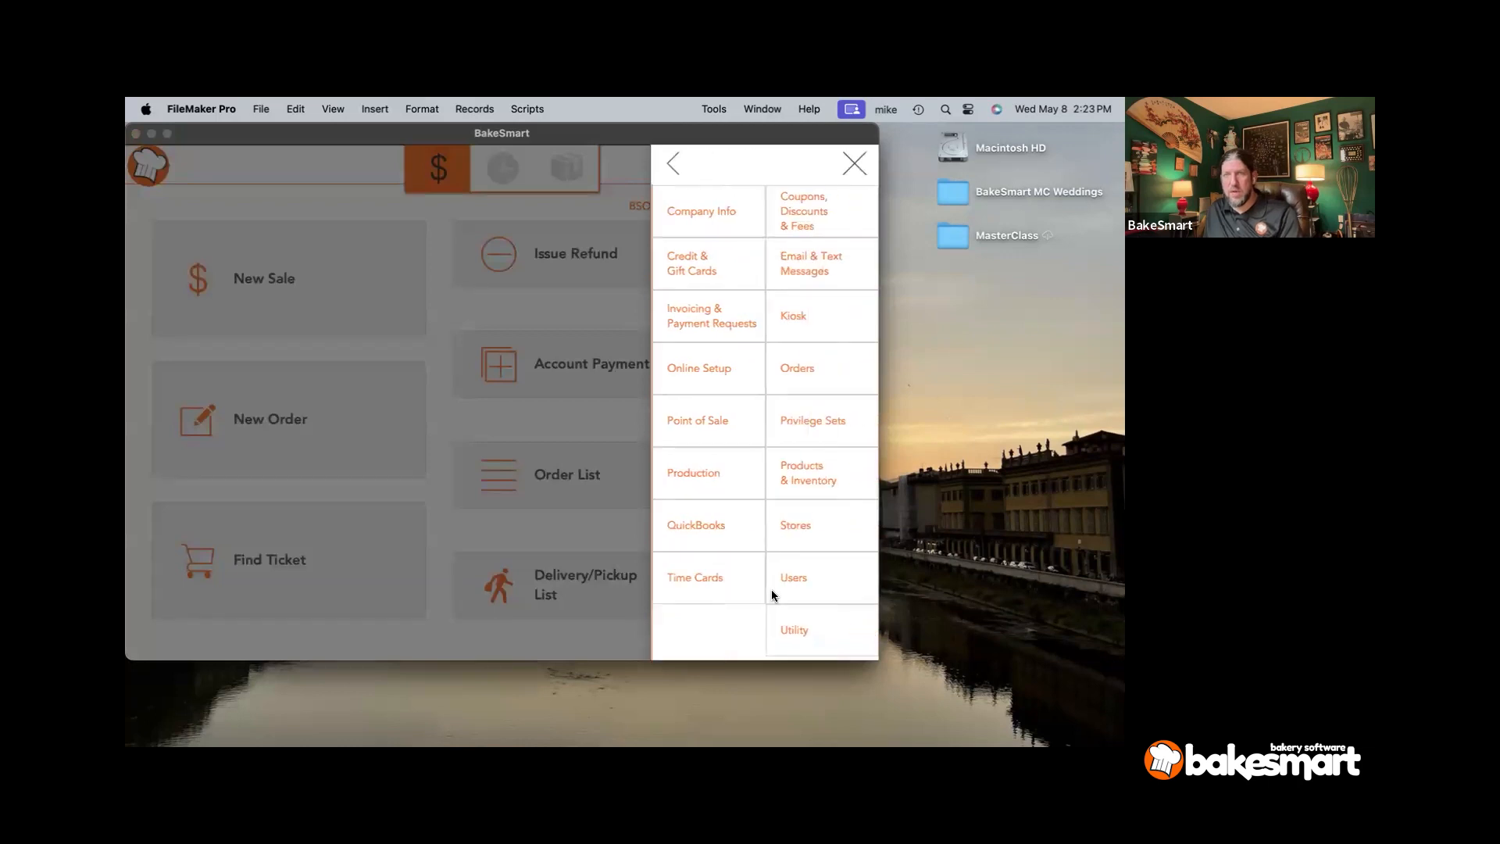
{"action": "left_click", "coordinate": [804, 371]}
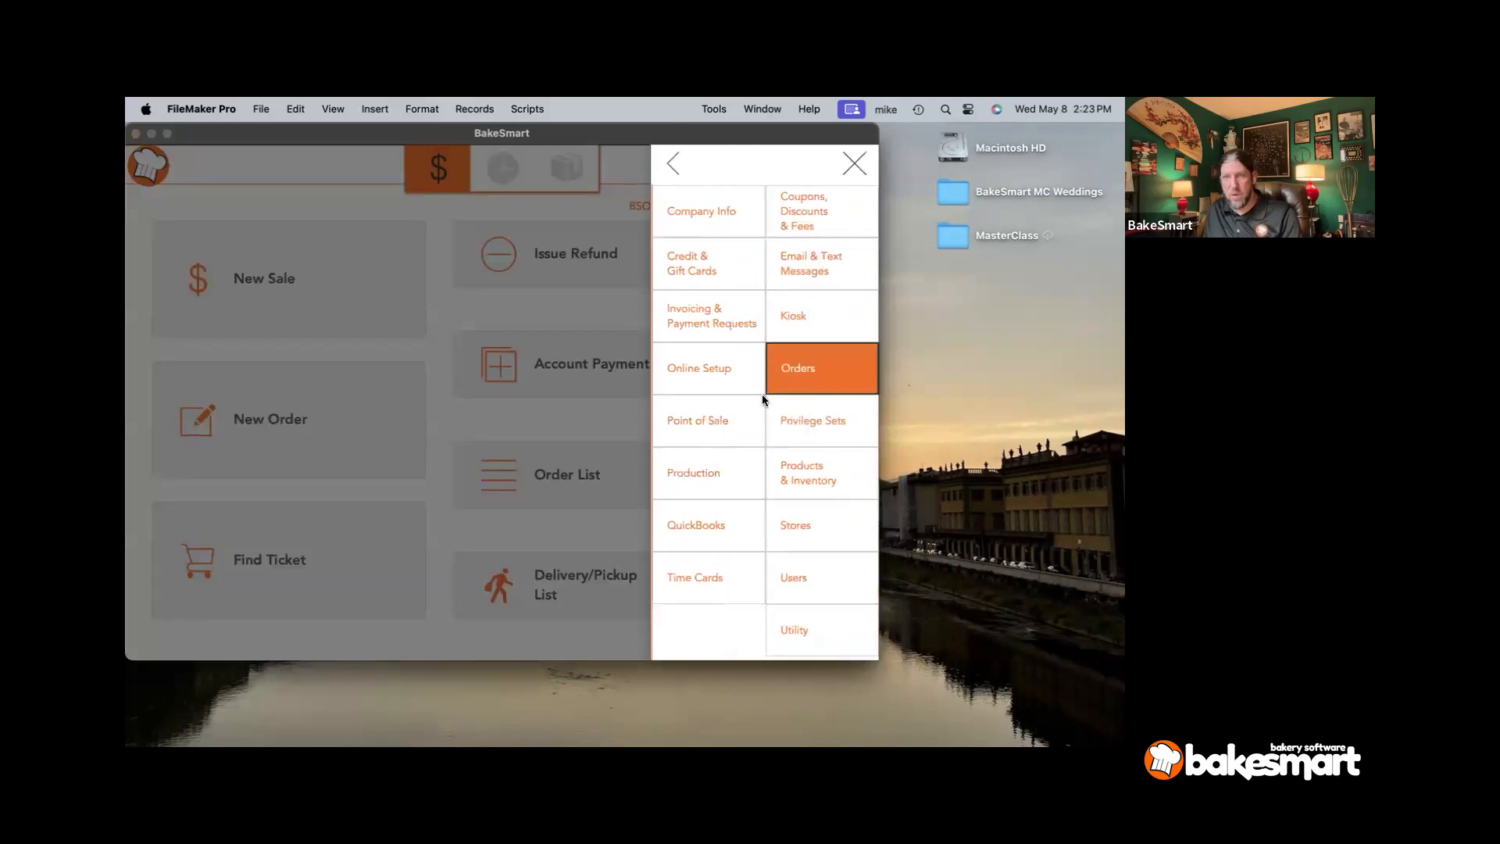
{"action": "left_click", "coordinate": [153, 363]}
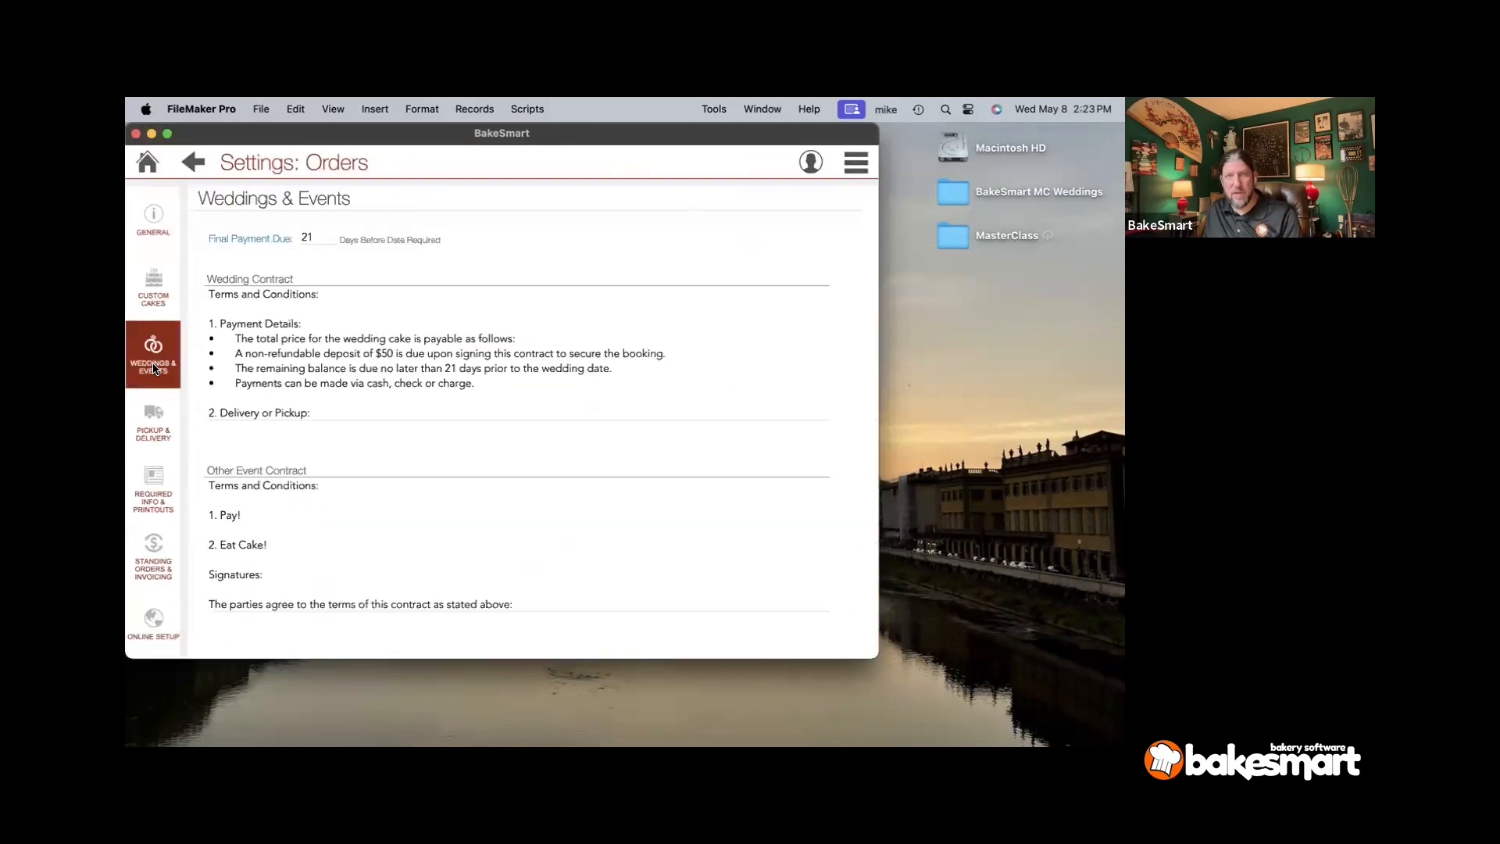